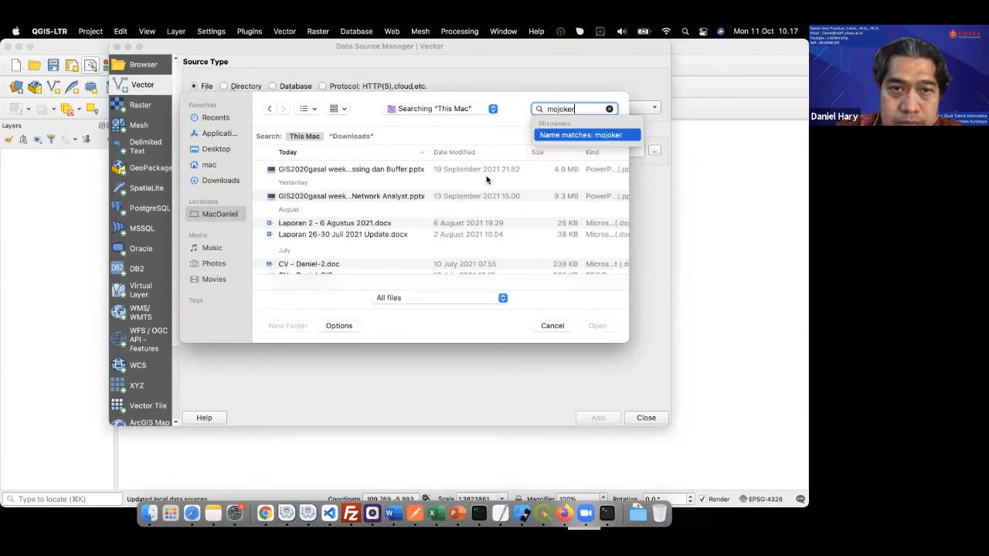
scroll(515, 206, "down", 6)
scroll(513, 203, "down", 15)
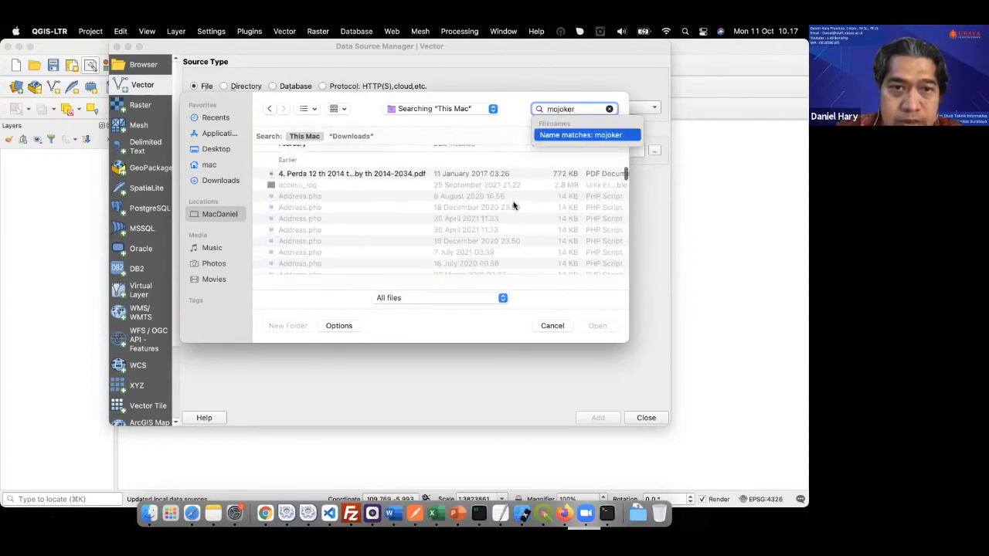
scroll(513, 202, "down", 10)
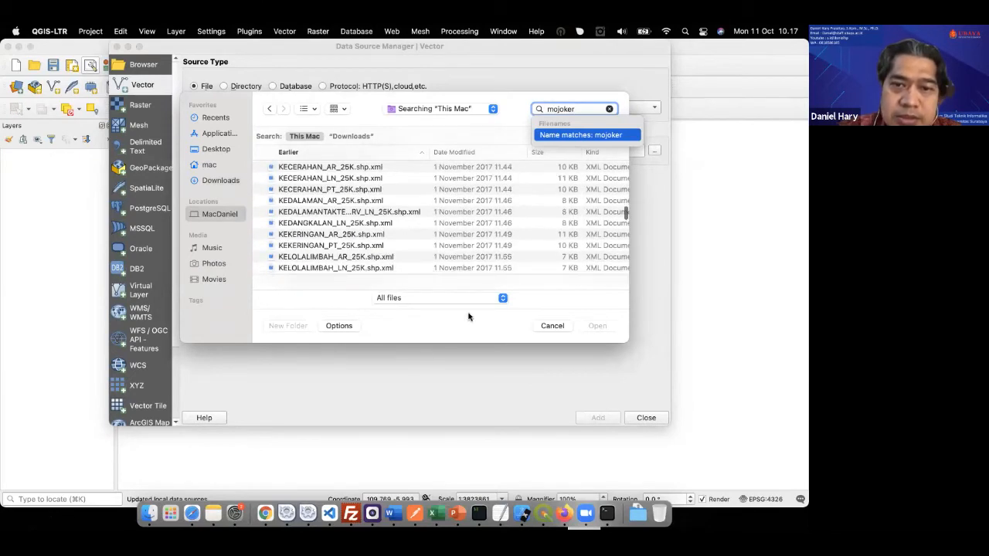
left_click(540, 325)
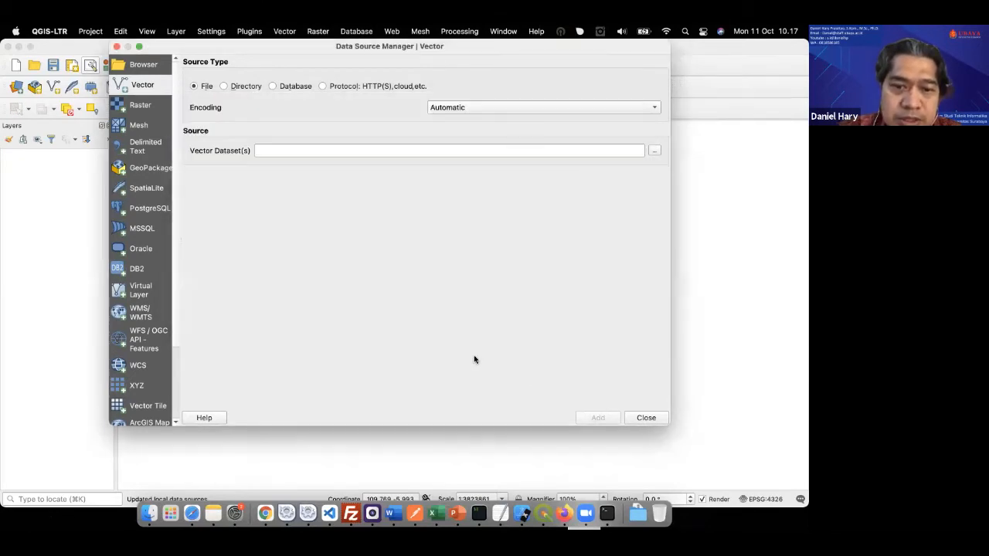
Switch to Finder and copy the mojokerto folder from Downloads.
left_click(151, 503)
scroll(196, 202, "up", 10)
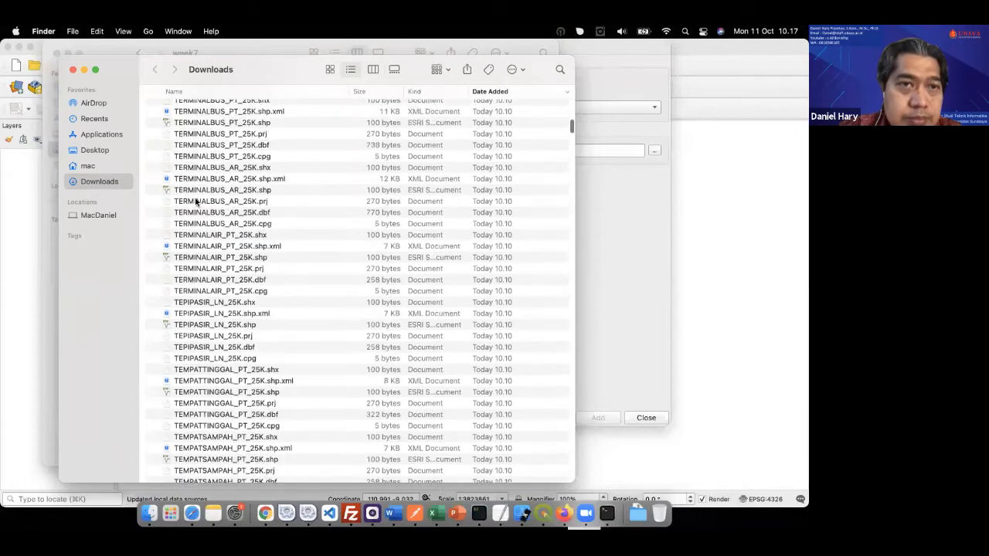
scroll(196, 203, "up", 5)
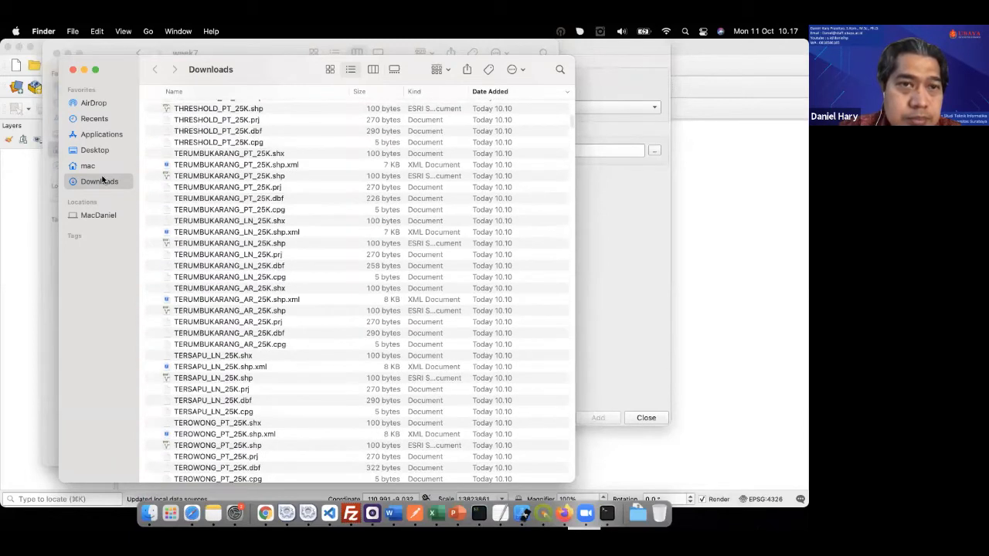
scroll(213, 161, "up", 15)
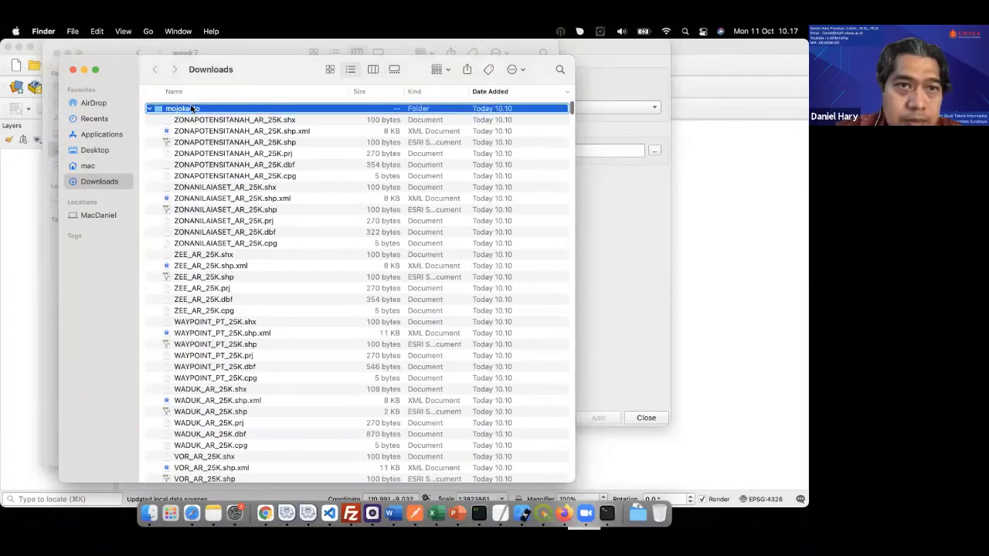
right_click(190, 108)
left_click(232, 229)
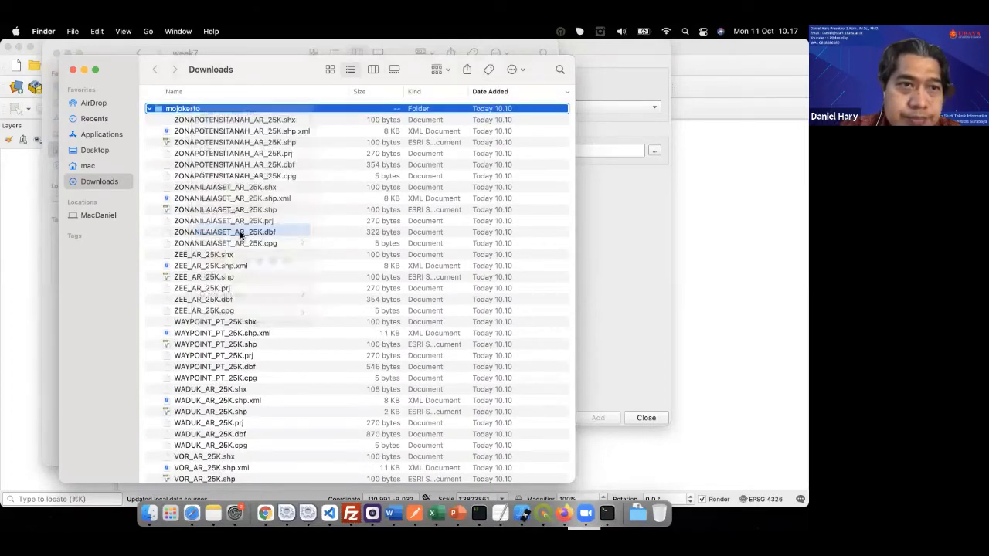
Paste the copied folder into the SIG gasal 21-22 folder inside Kuliah in the mac home folder.
left_click(104, 167)
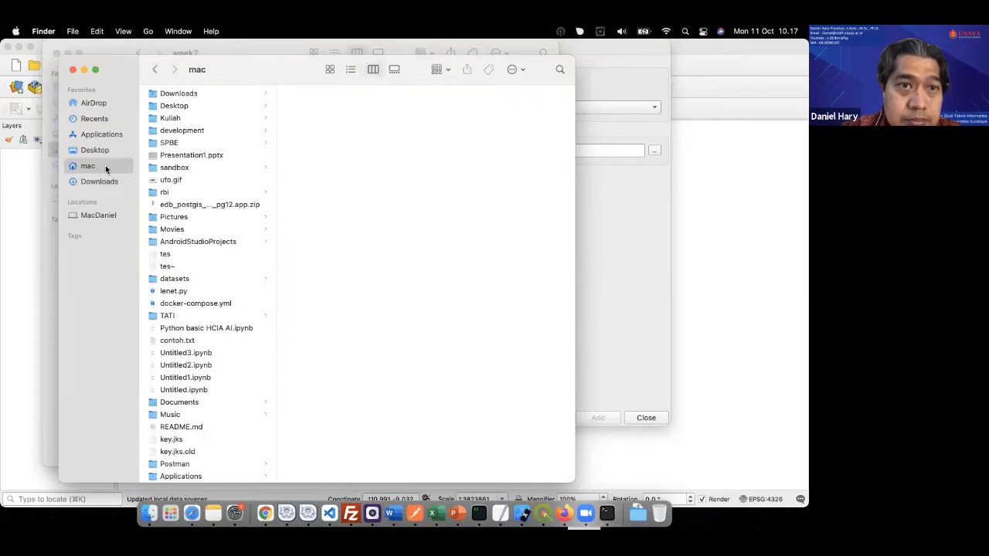
left_click(209, 120)
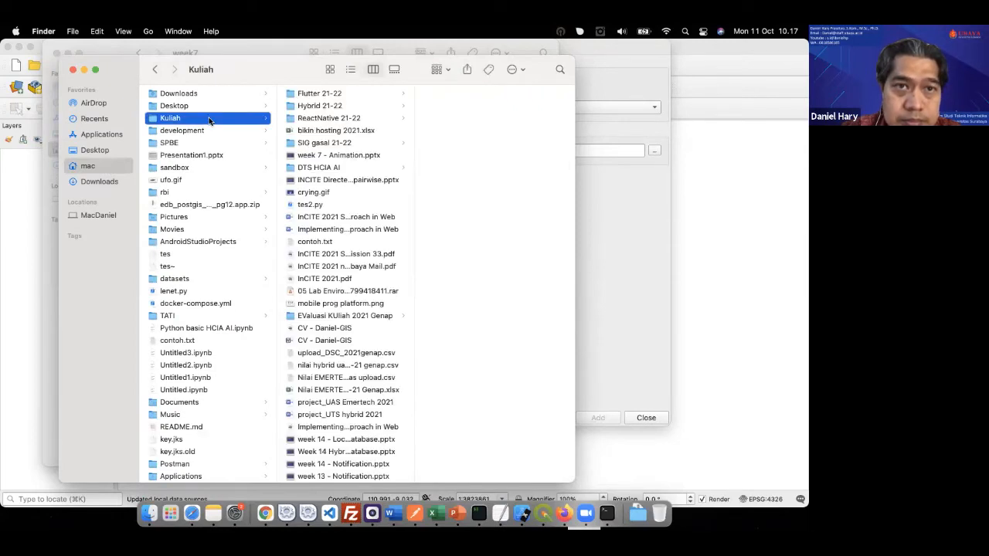
left_click(335, 144)
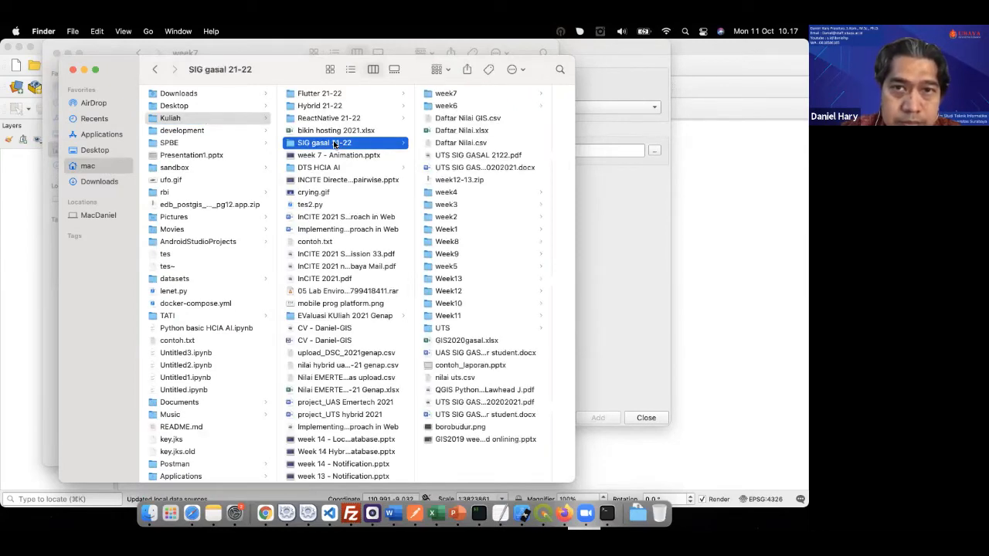
right_click(334, 144)
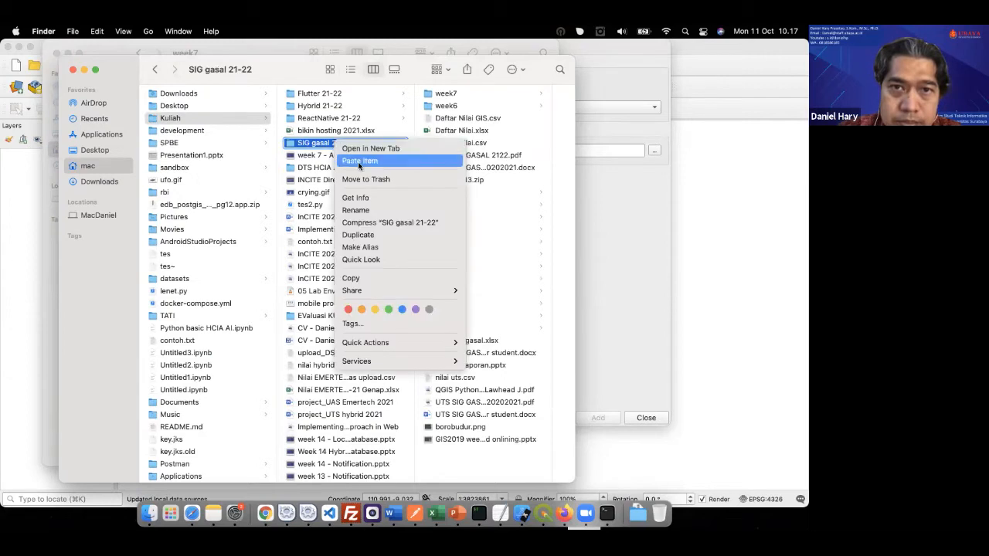
left_click(354, 160)
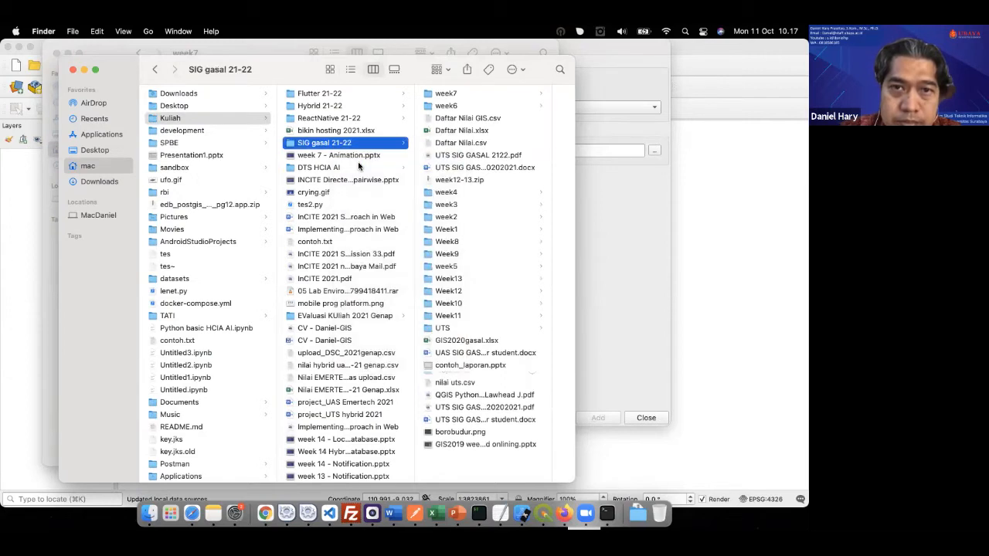
Return to QGIS and browse for a vector dataset in the mojokerto folder under Kuliah/SIG gasal 21-22.
left_click(603, 253)
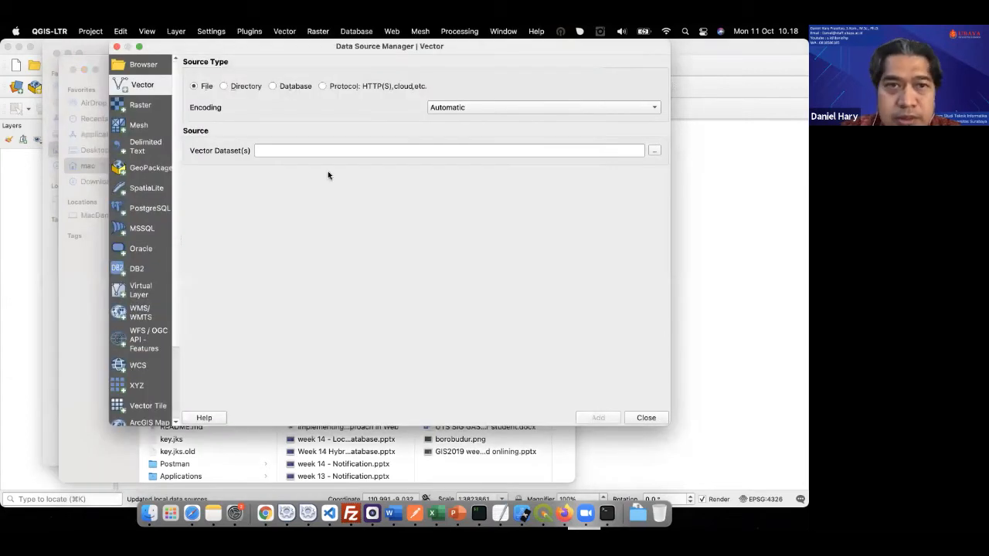
left_click(654, 152)
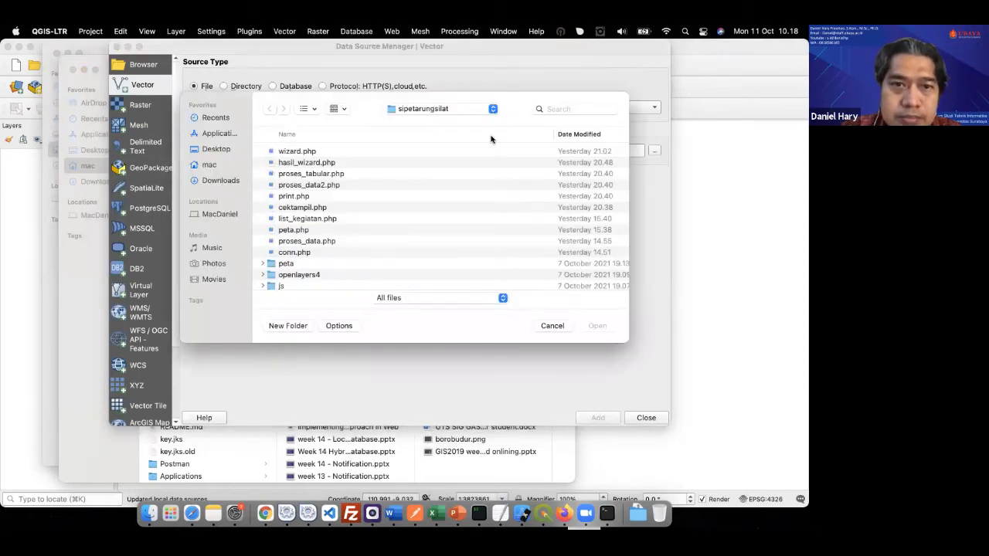
left_click(213, 165)
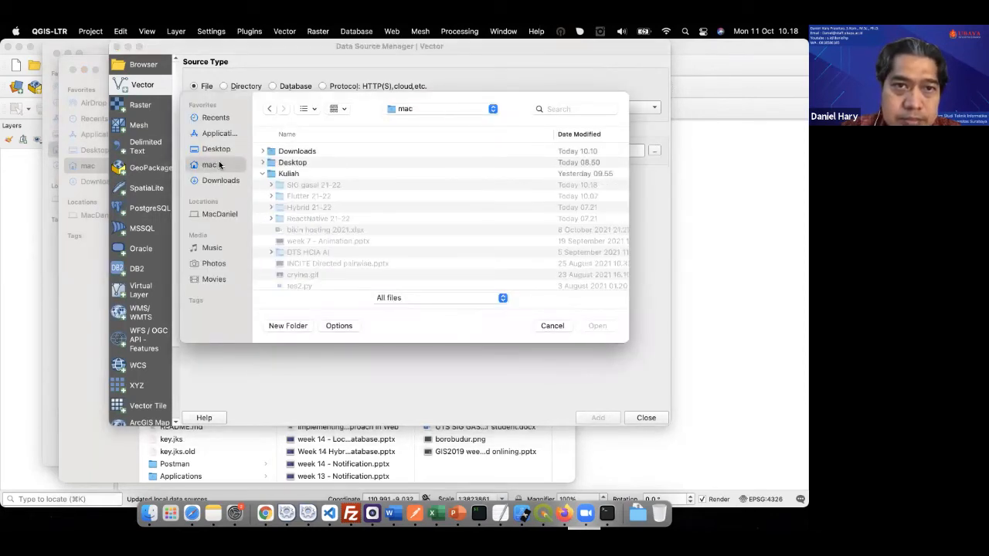
left_click(272, 186)
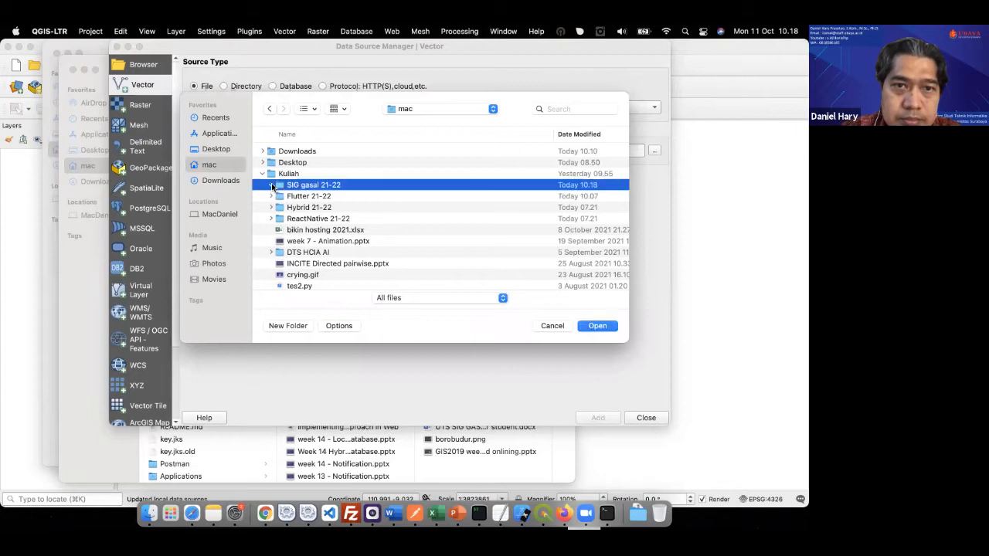
scroll(311, 224, "down", 10)
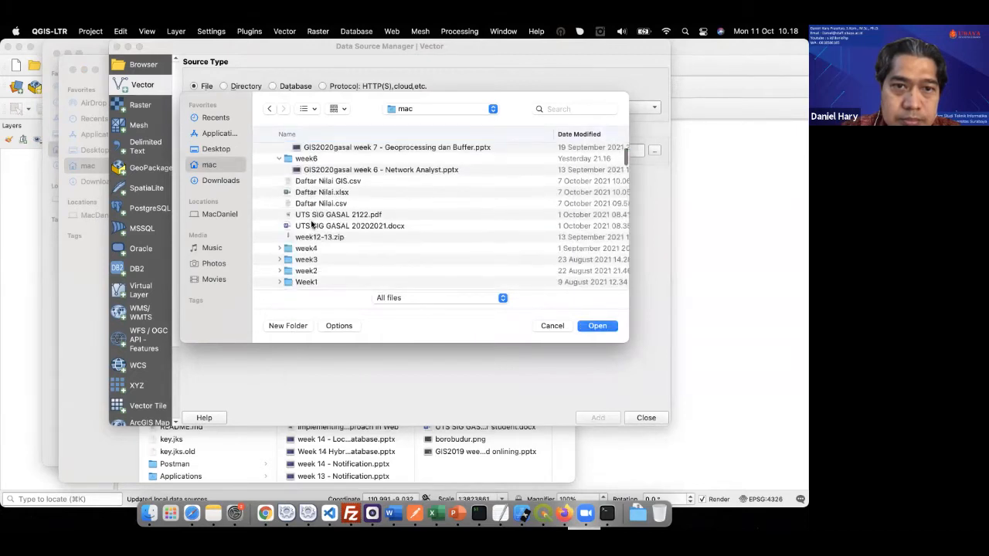
scroll(311, 224, "down", 5)
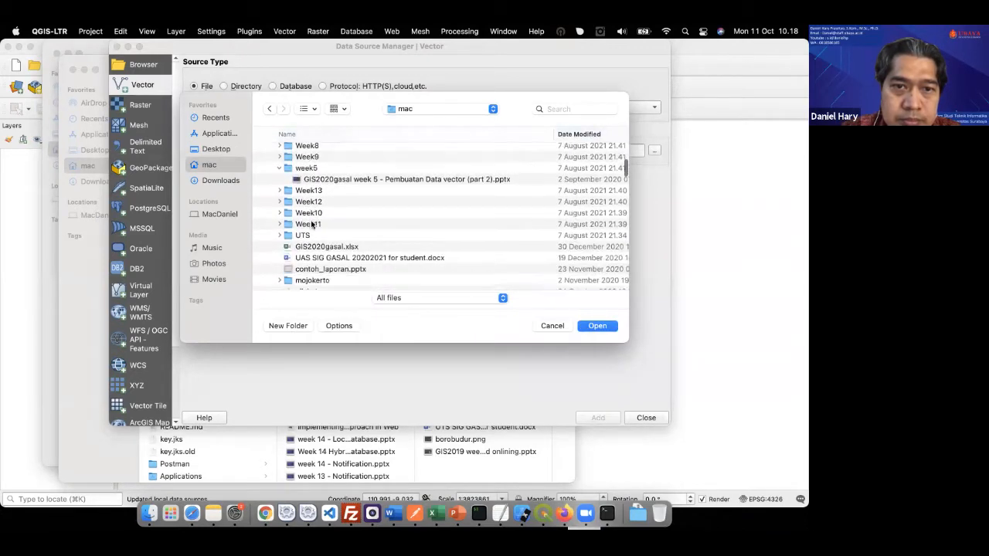
left_click(311, 244)
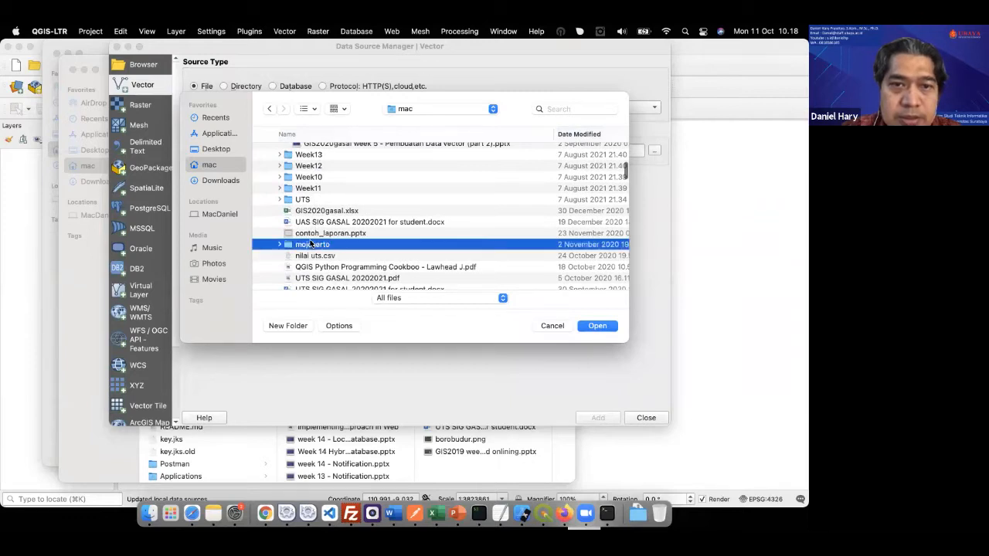
double_click(311, 244)
Look through the mojokerto folder's files for the shapefiles available to load.
scroll(310, 243, "down", 10)
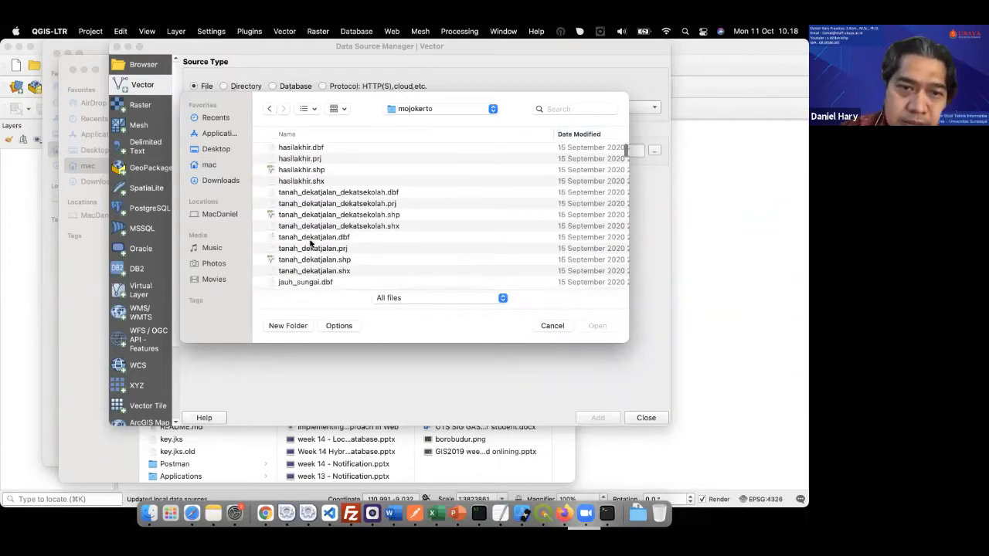
scroll(310, 242, "up", 8)
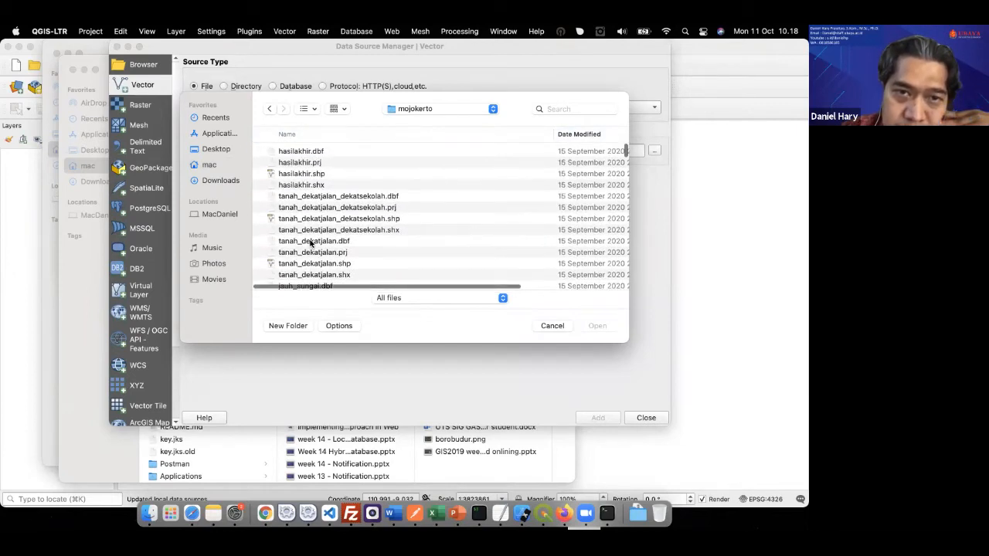
scroll(333, 234, "down", 3)
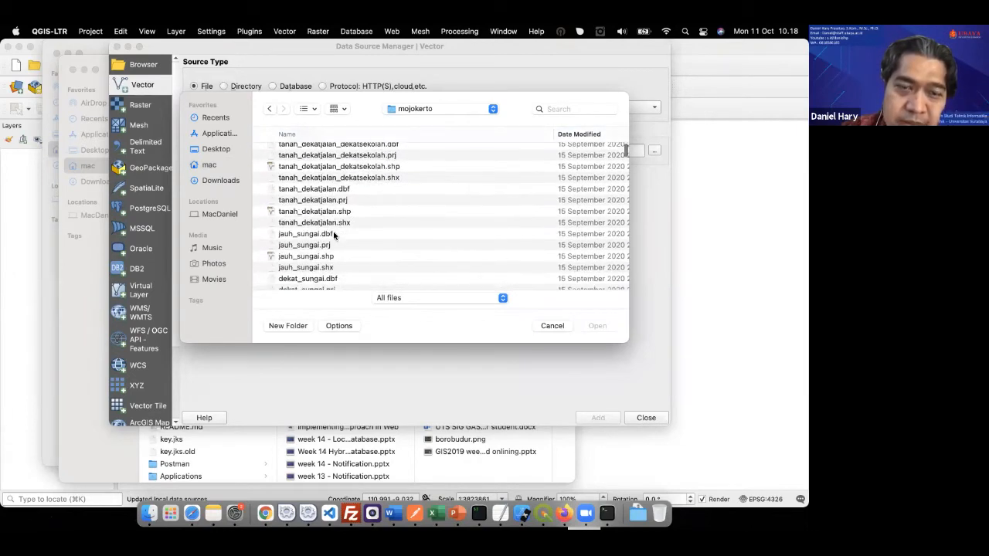
scroll(313, 232, "down", 3)
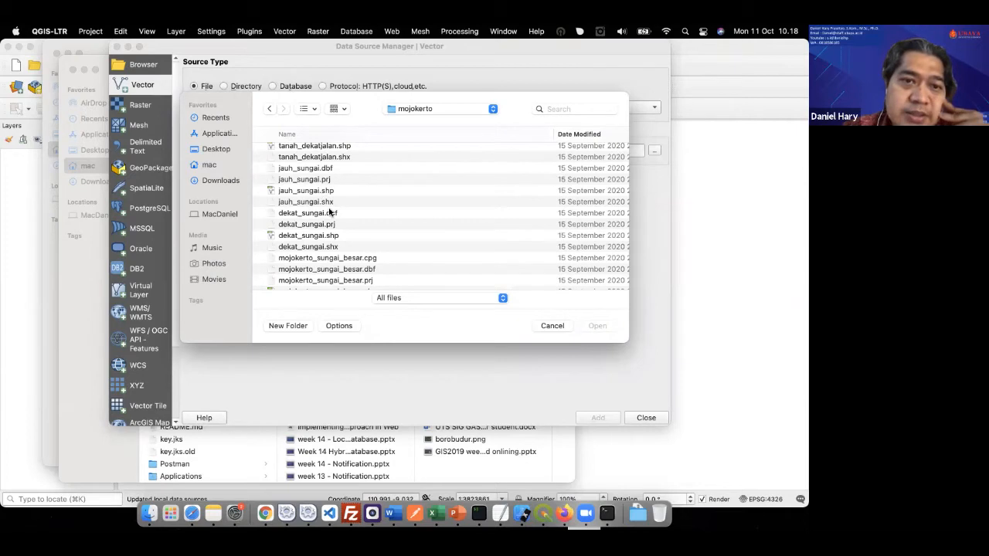
scroll(329, 210, "up", 2)
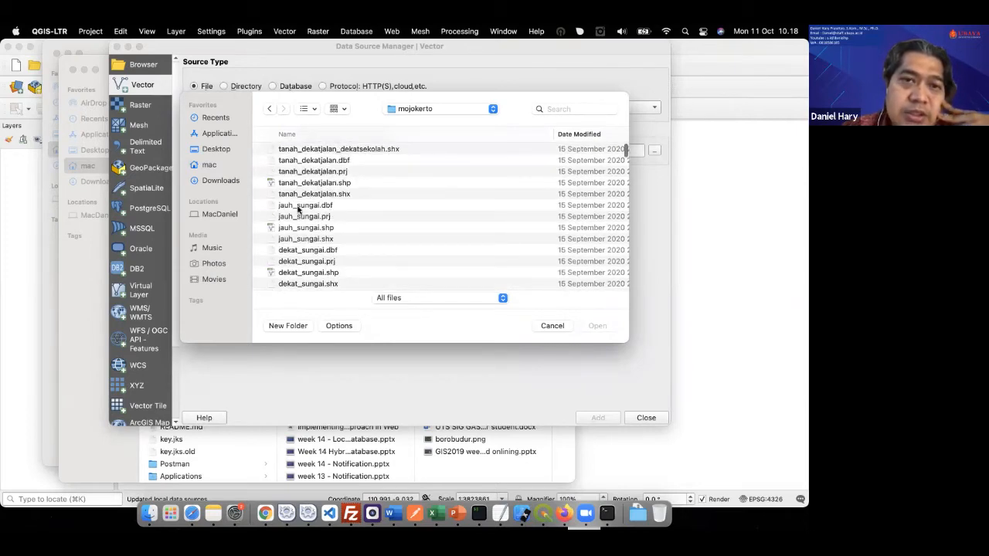
scroll(324, 253, "down", 3)
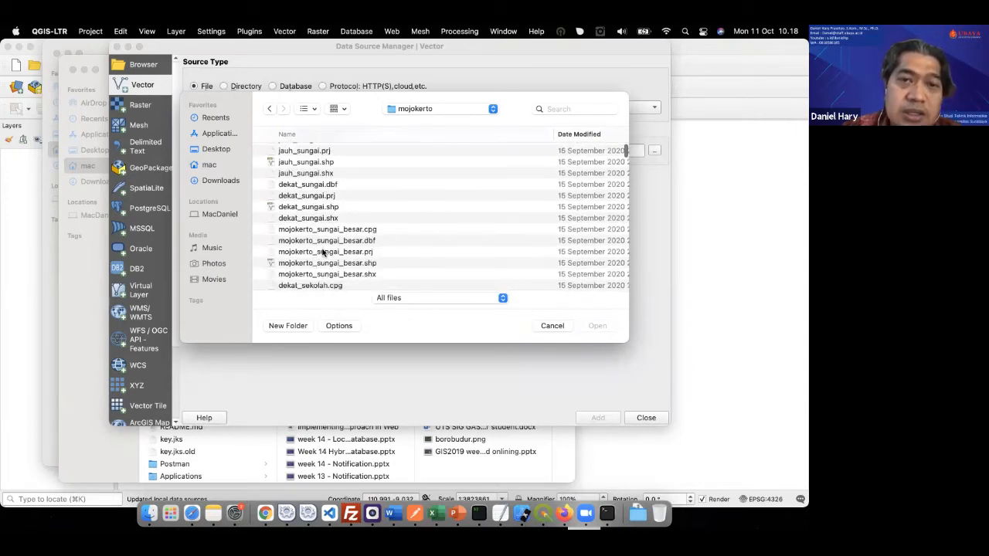
scroll(323, 253, "down", 1)
scroll(323, 251, "down", 5)
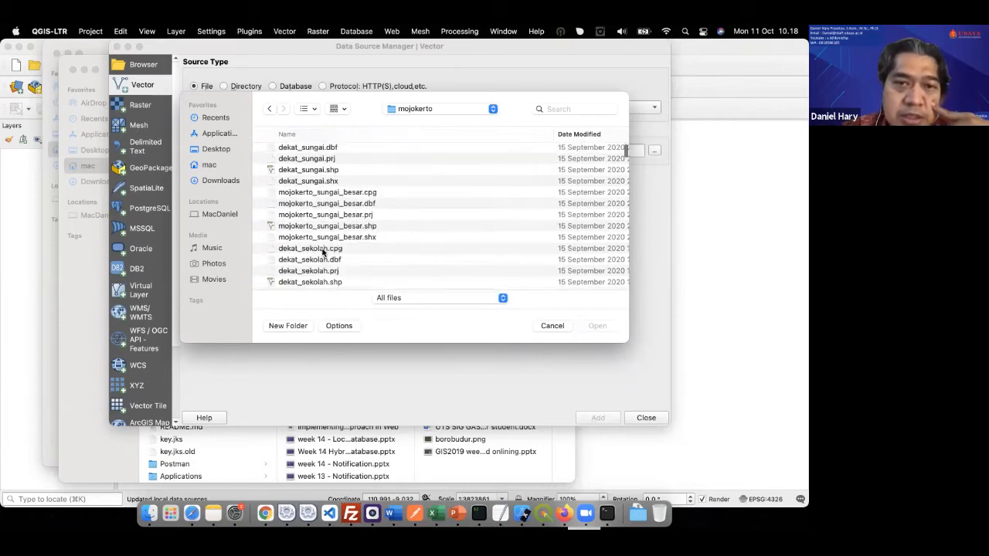
scroll(323, 251, "down", 8)
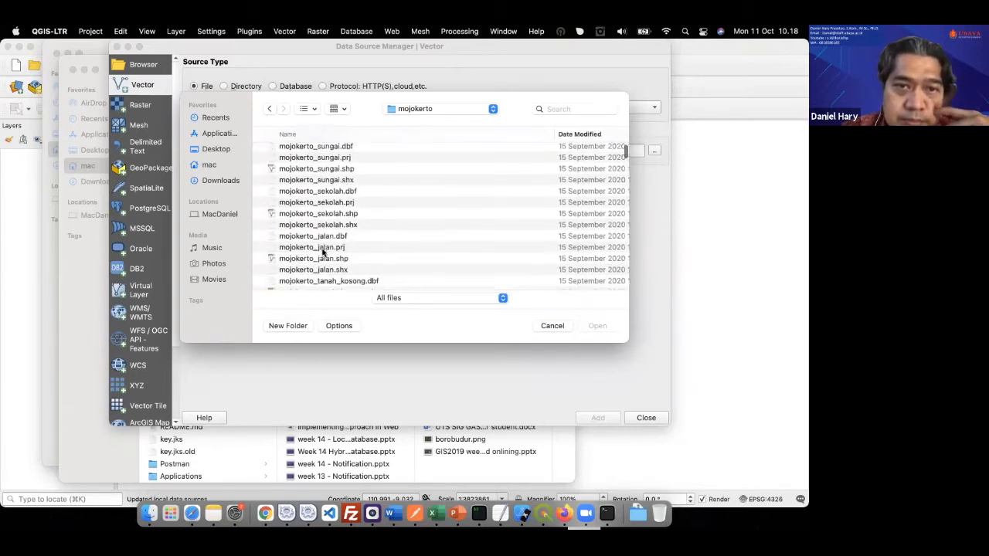
scroll(323, 253, "down", 3)
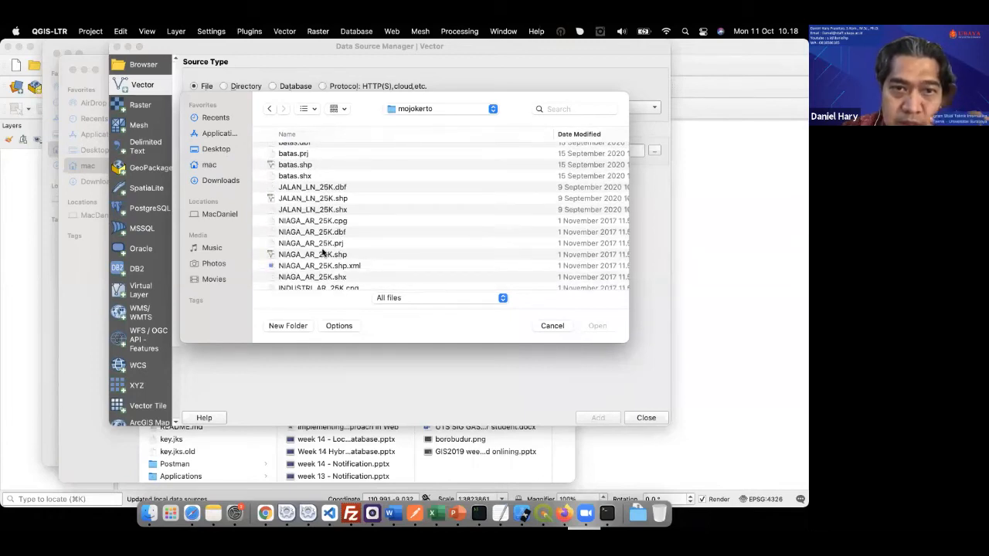
Choose the road shapefile JALAN_LN_25K.shp from the mojokerto folder as the vector dataset.
left_click(339, 199)
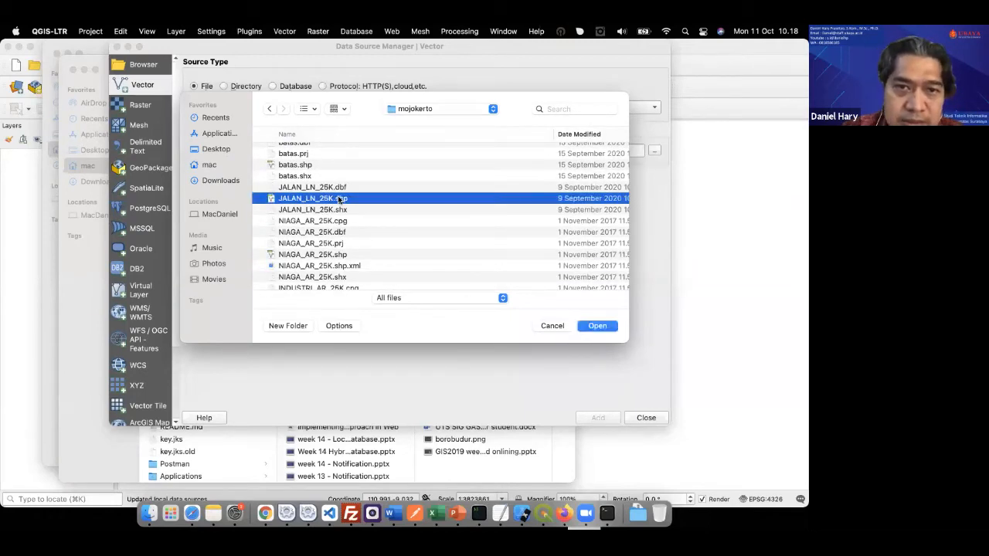
scroll(395, 235, "down", 1)
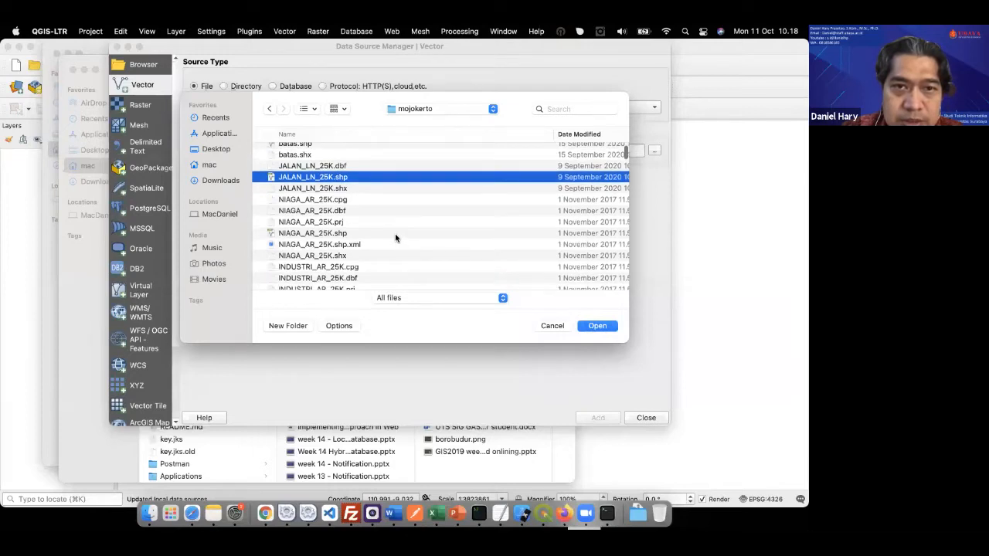
scroll(395, 238, "down", 10)
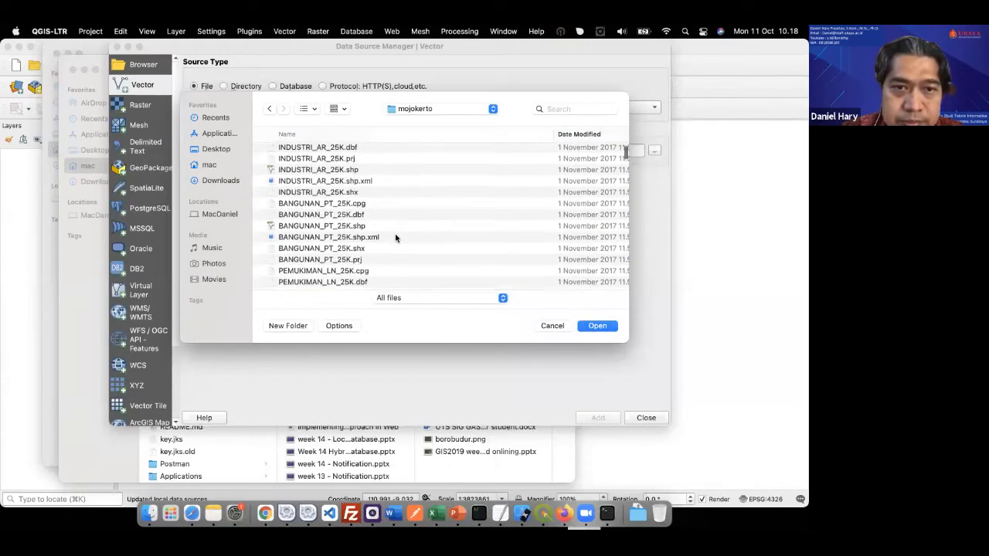
scroll(395, 233, "down", 10)
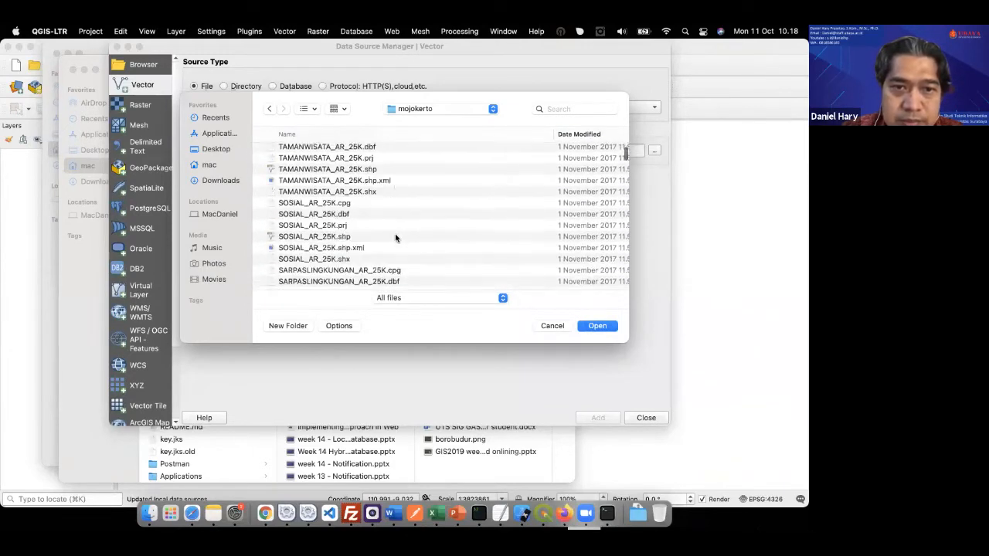
scroll(394, 234, "down", 4)
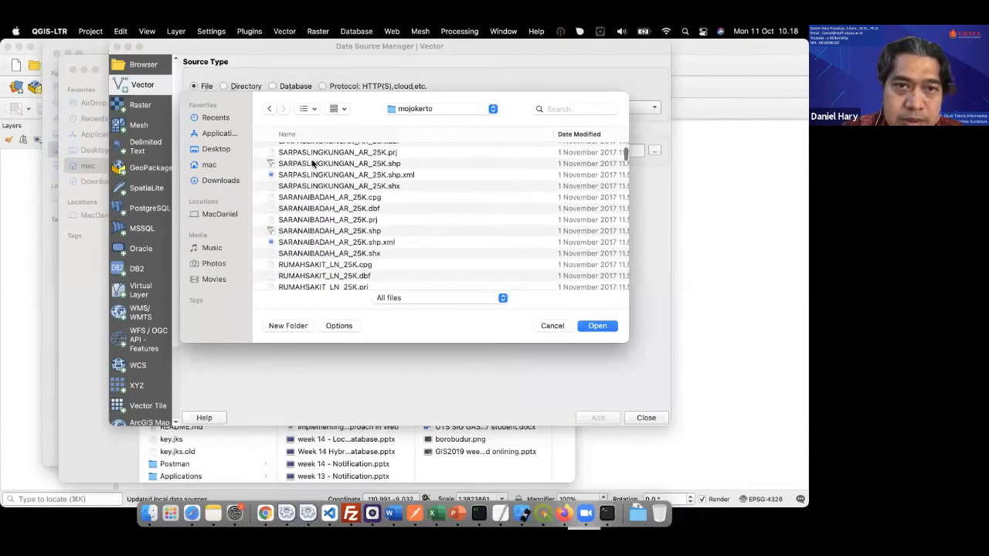
scroll(354, 162, "down", 12)
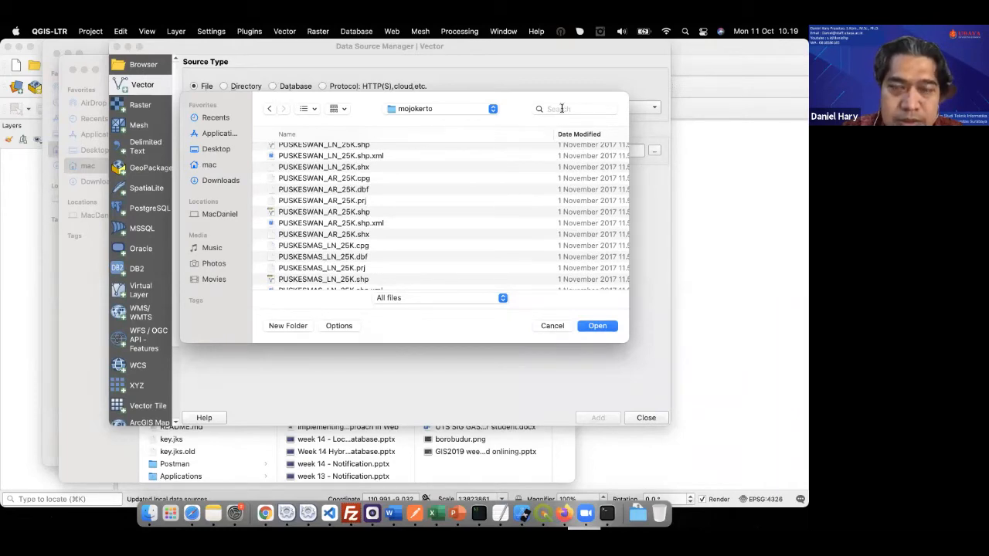
left_click(597, 327)
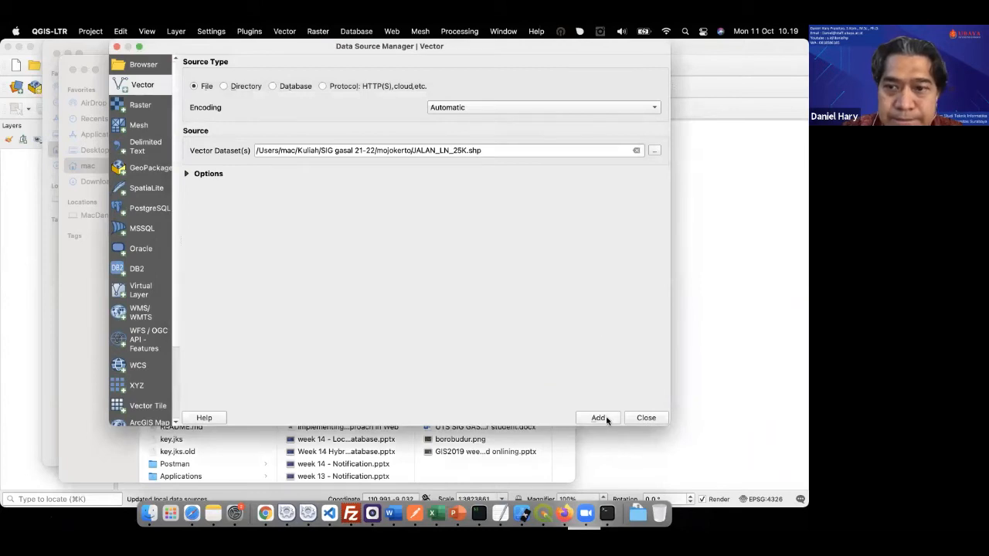
Add the road layer JALAN_LN_25K.shp to the project and browse for another vector dataset.
left_click(599, 417)
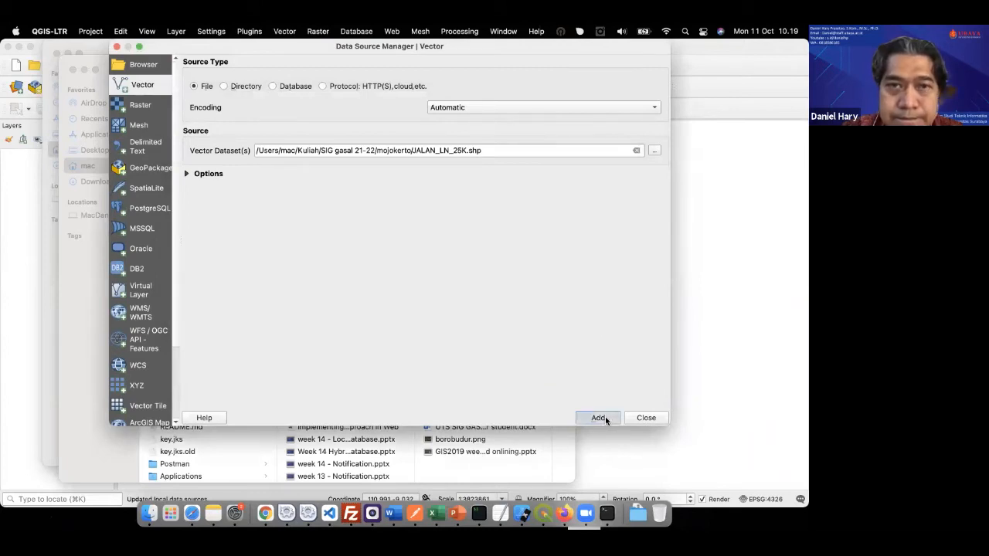
left_click(654, 151)
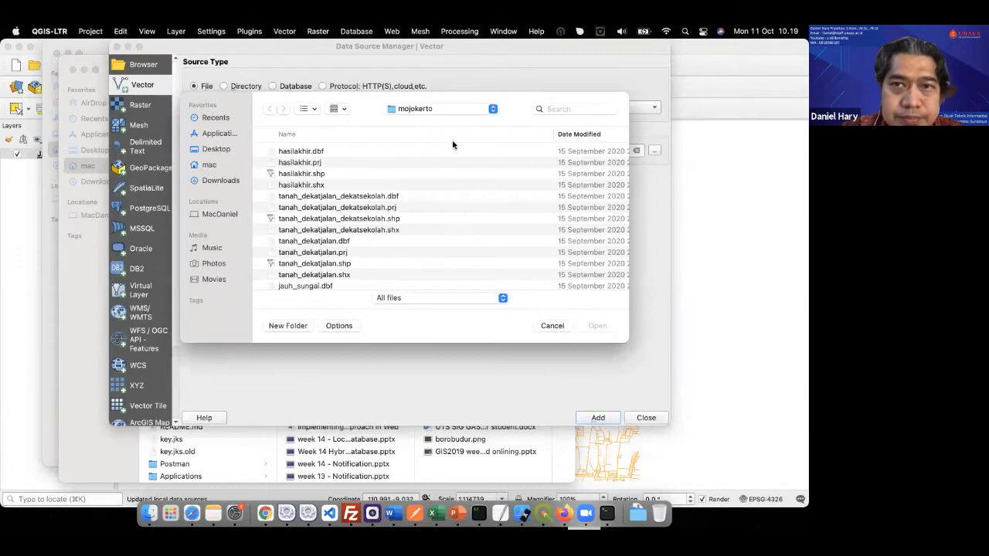
left_click(548, 109)
type("sun")
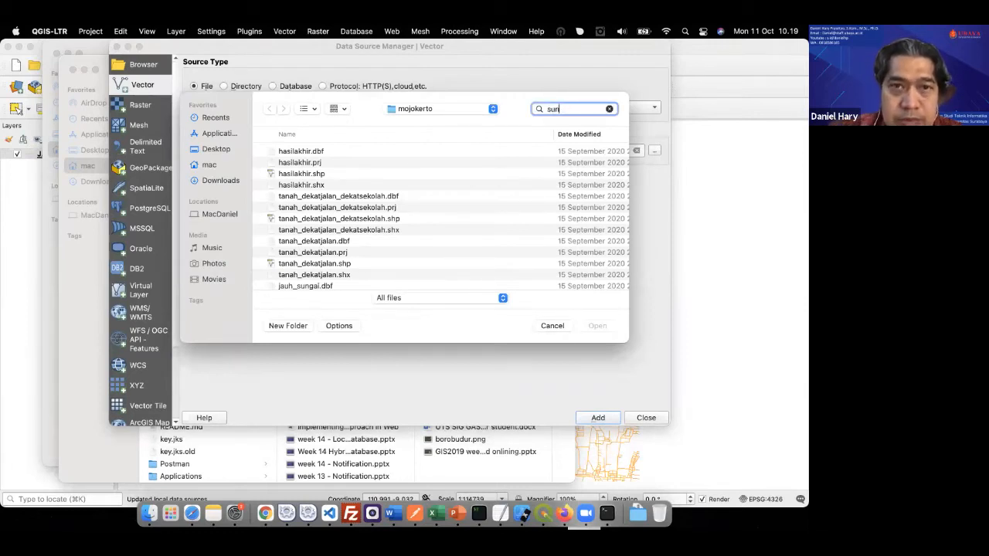
type("gai")
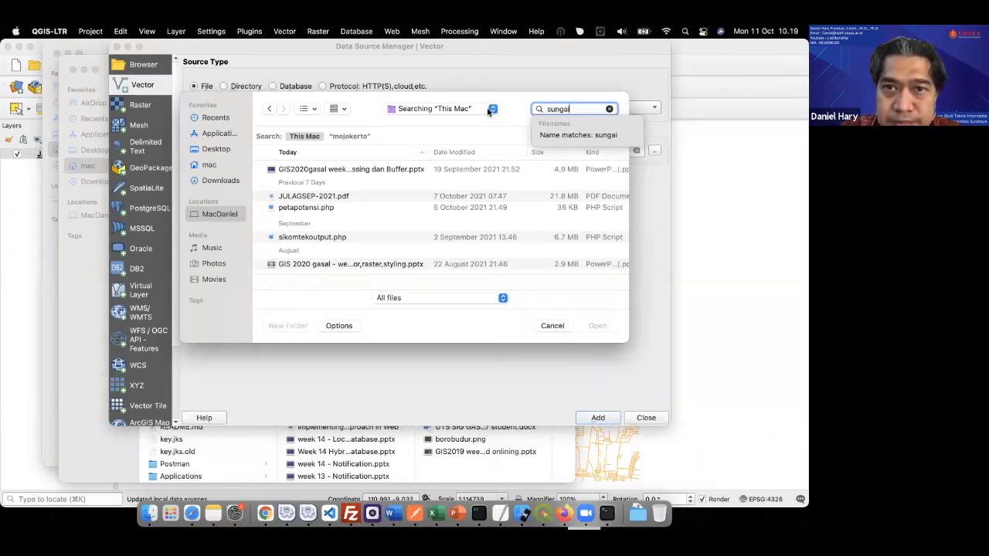
left_click(209, 166)
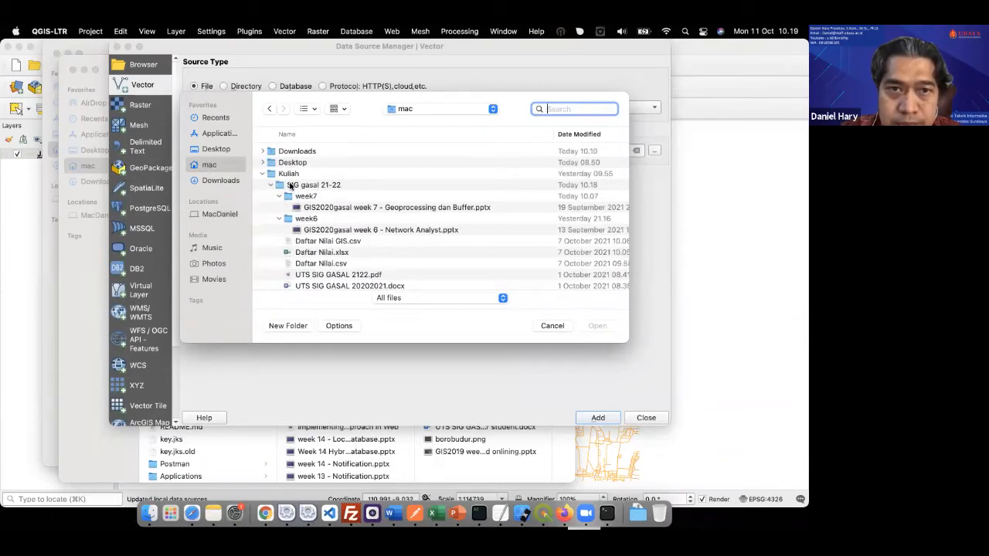
left_click(299, 177)
scroll(346, 242, "down", 10)
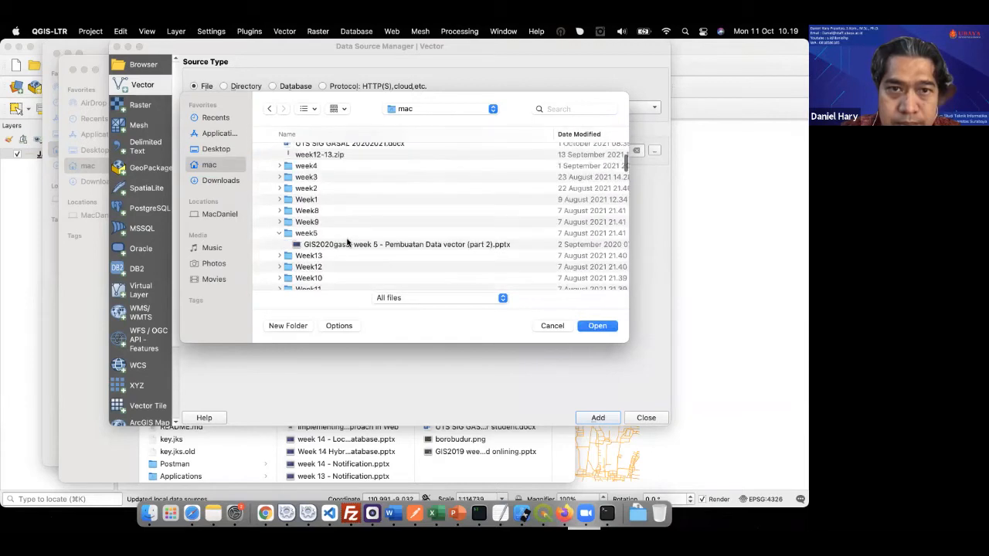
double_click(323, 222)
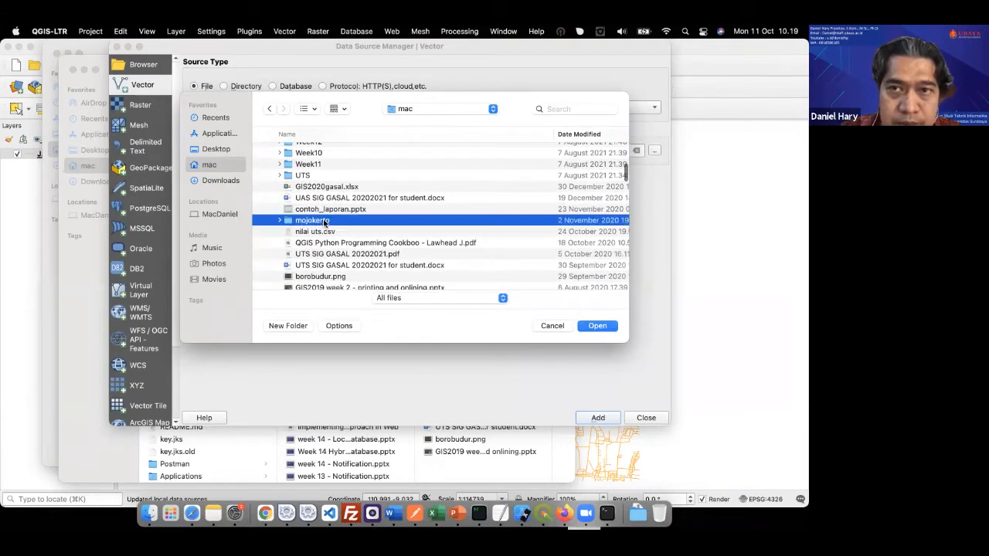
Search the mojokerto folder for "sung" and add the river shapefile SUNGAI_LN_25K.shp as a vector layer.
left_click(602, 108)
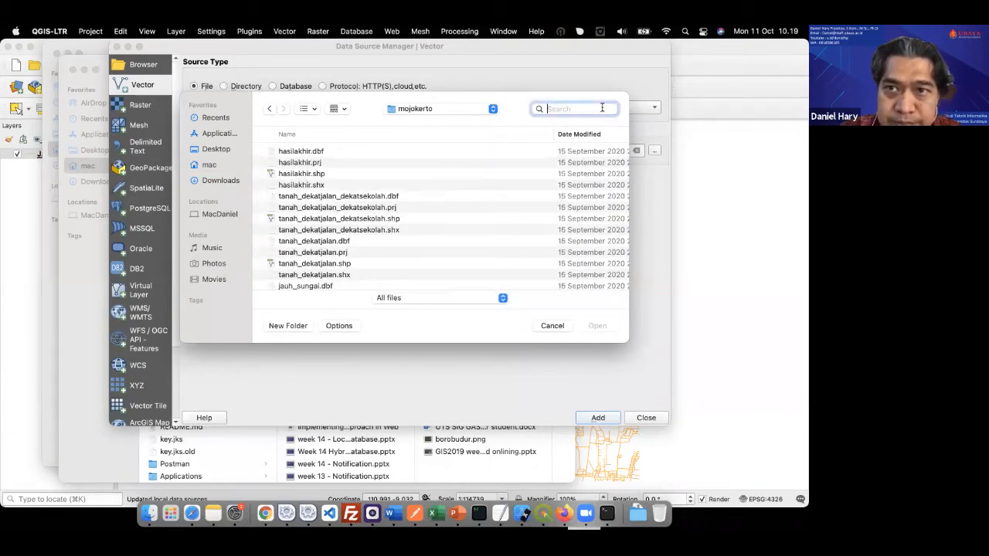
type("sung")
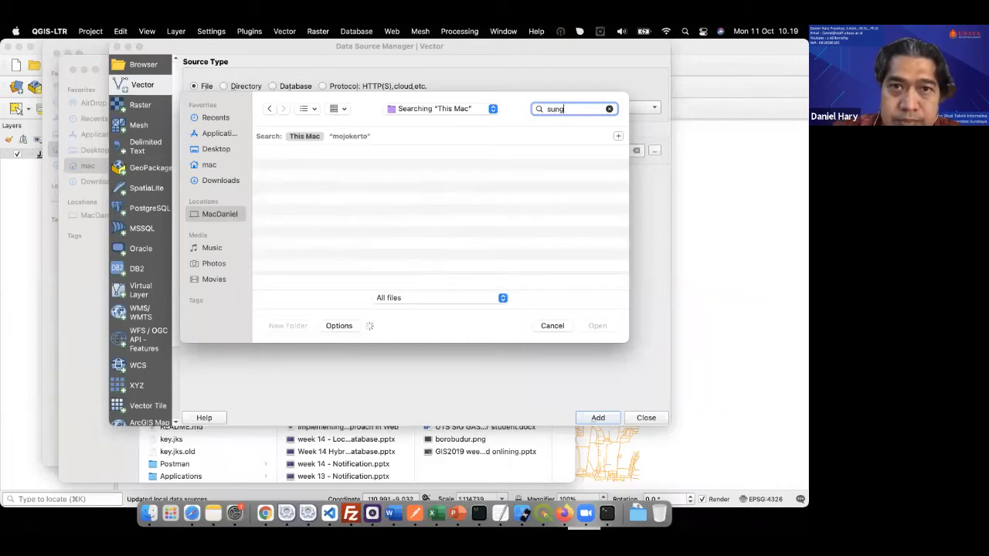
left_click(355, 137)
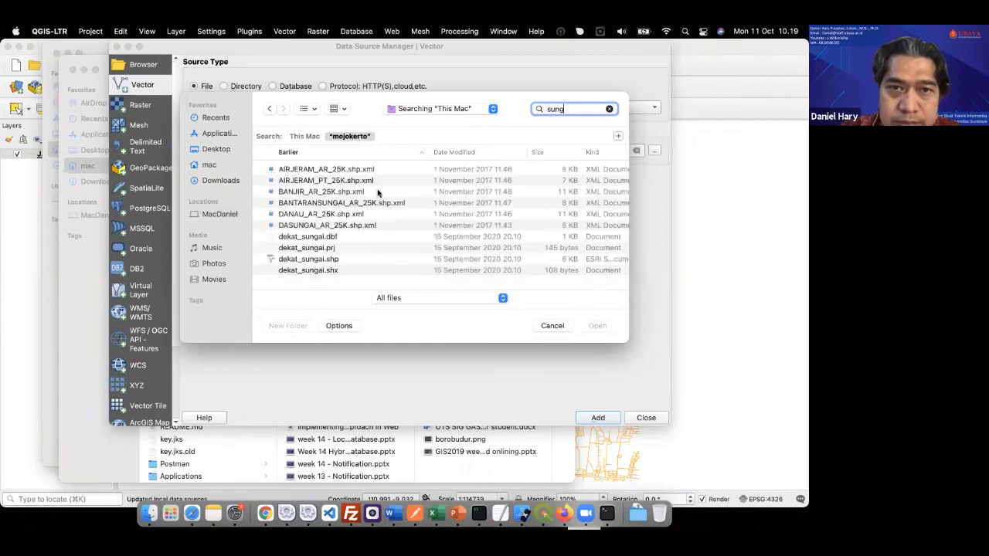
scroll(376, 201, "down", 5)
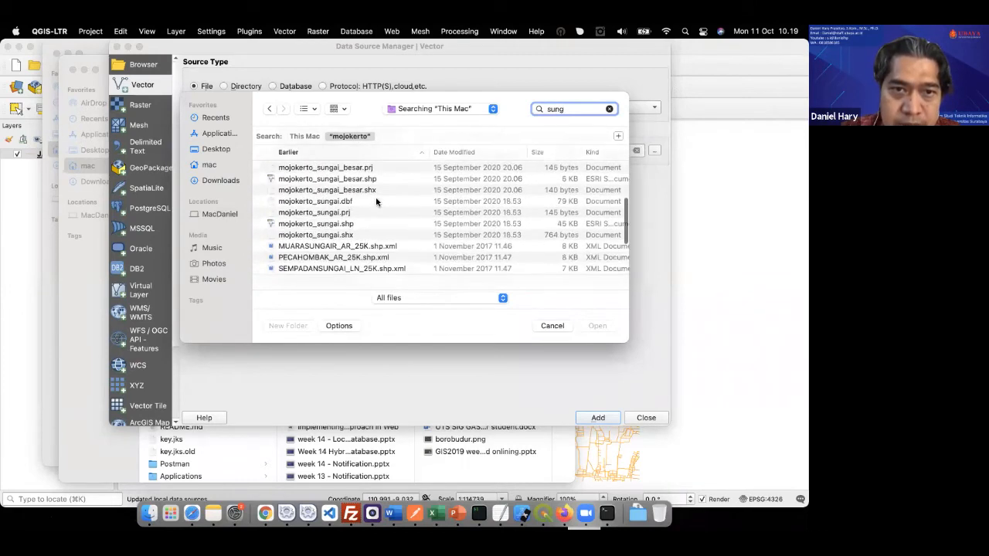
scroll(377, 202, "down", 3)
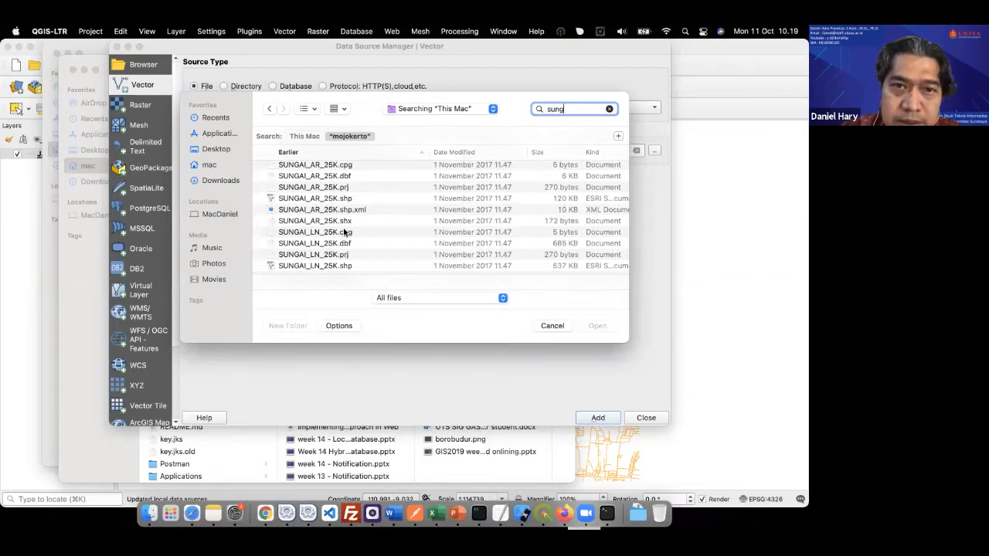
scroll(344, 232, "down", 3)
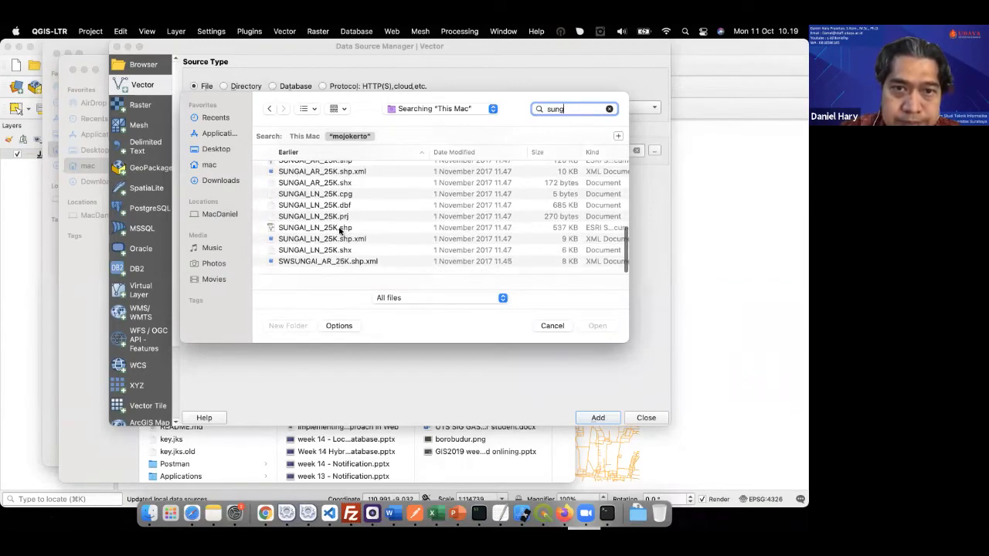
left_click(343, 230)
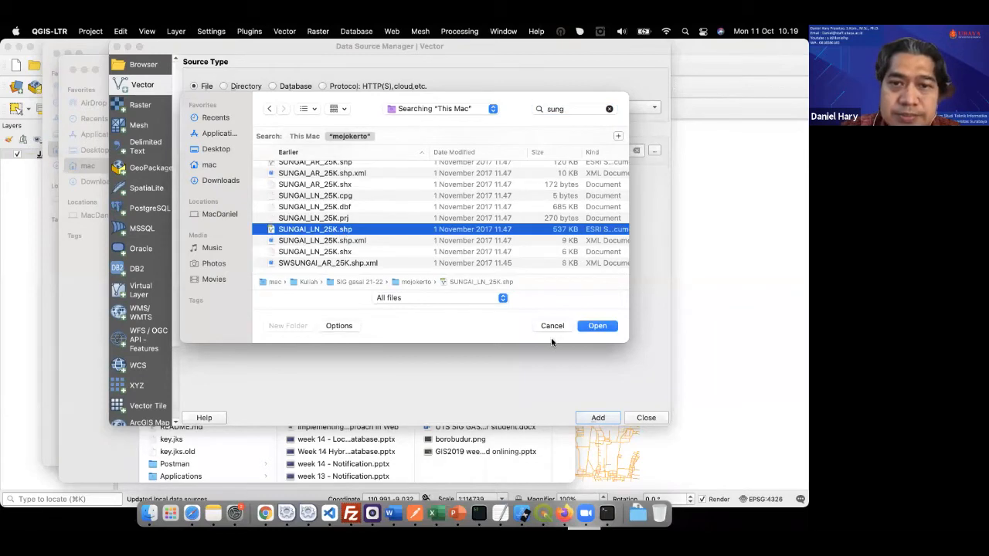
left_click(597, 325)
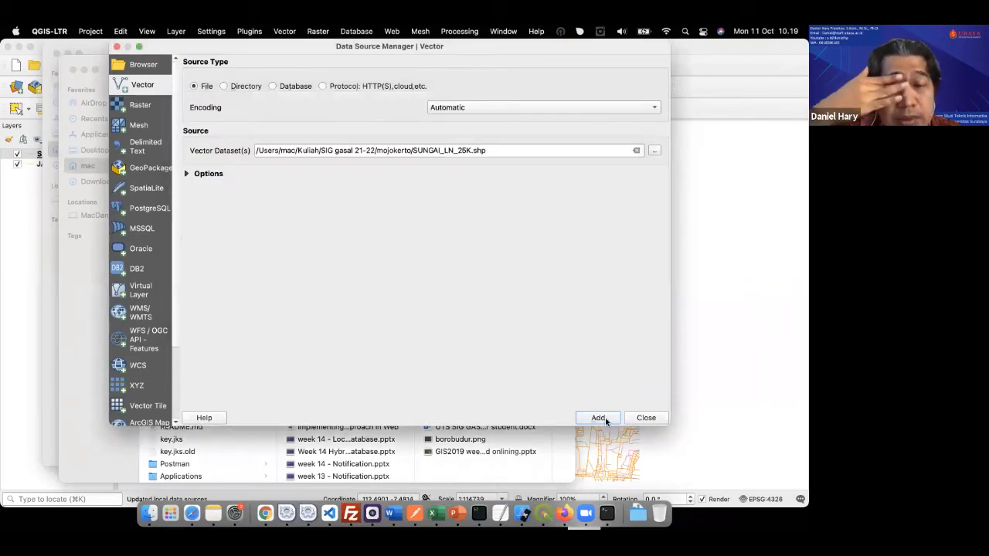
Search the mojokerto folder for "pendi" and add the education point shapefile PENDIDIKAN_PT_25K.shp as a vector layer.
left_click(651, 151)
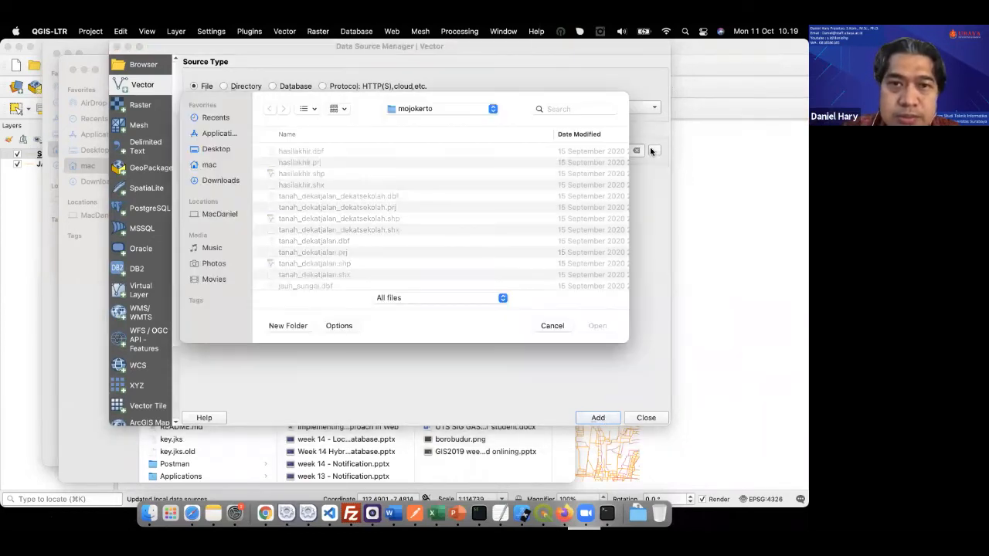
left_click(584, 111)
type("s")
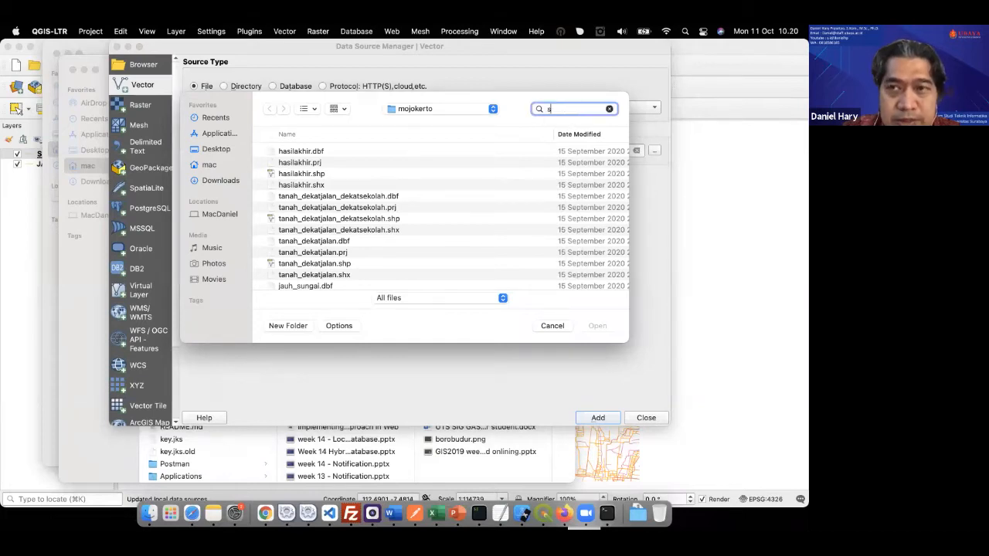
key("BackSpace")
type("pendi")
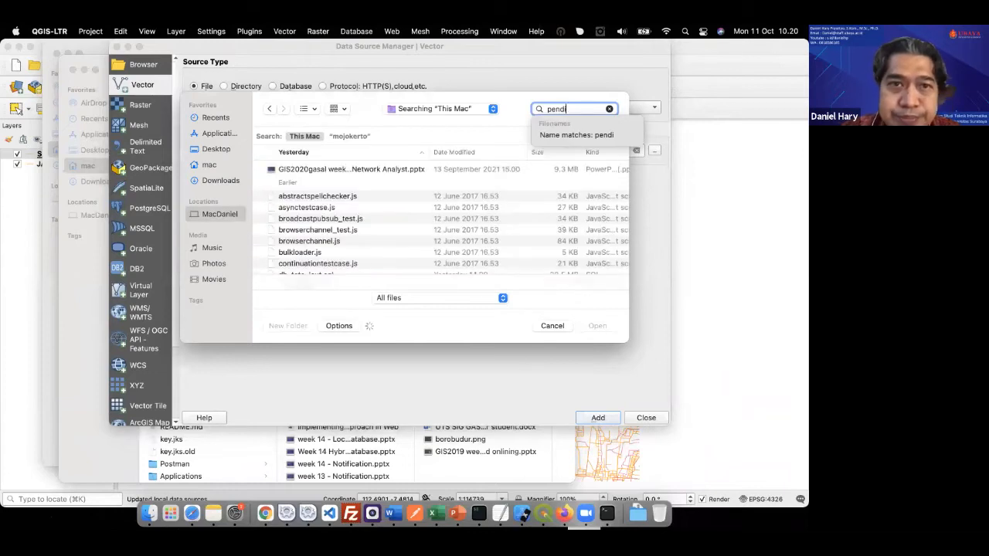
left_click(350, 136)
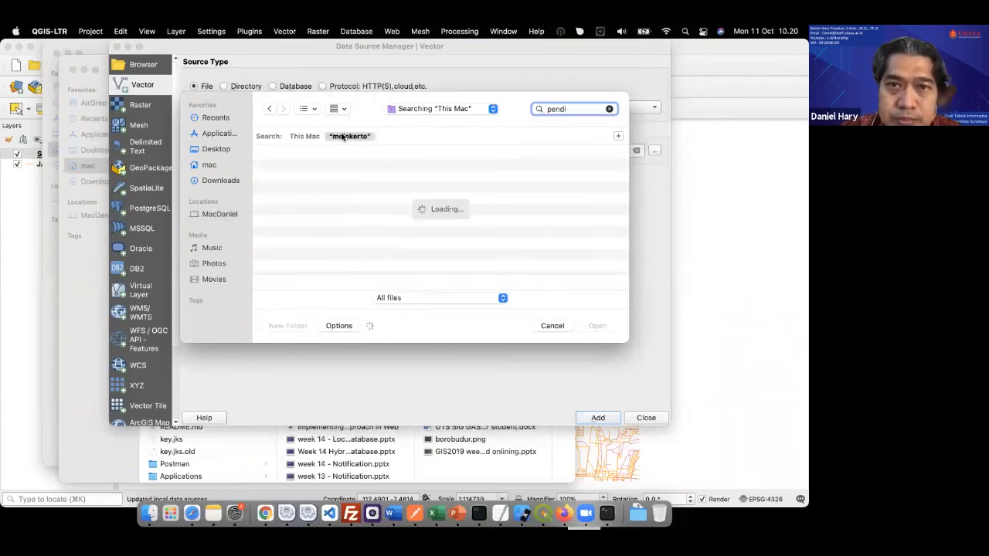
scroll(362, 228, "down", 5)
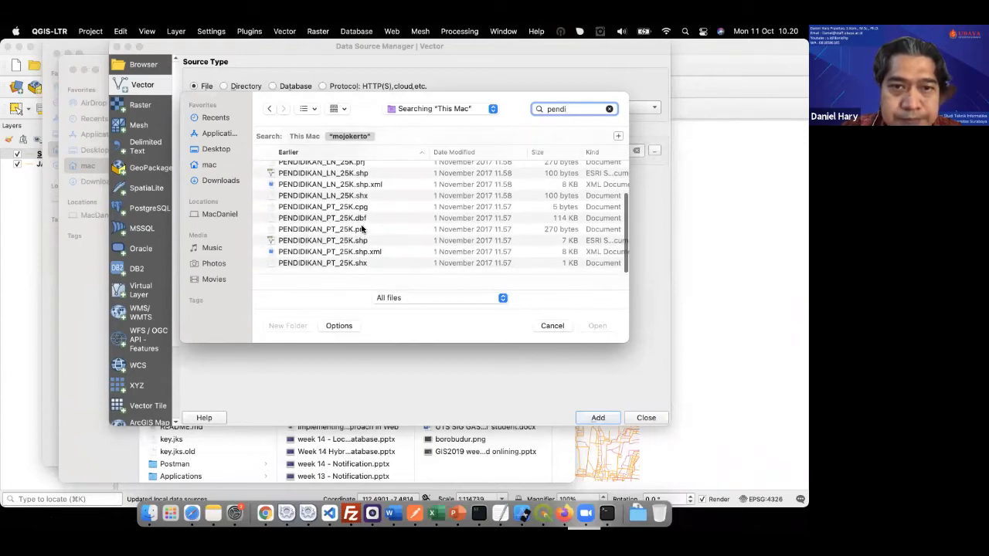
double_click(348, 241)
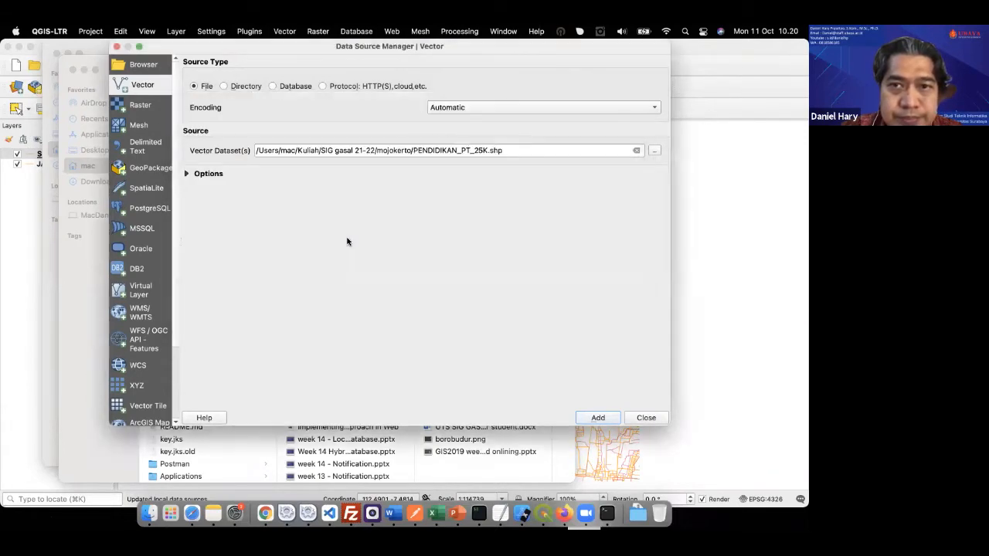
left_click(598, 417)
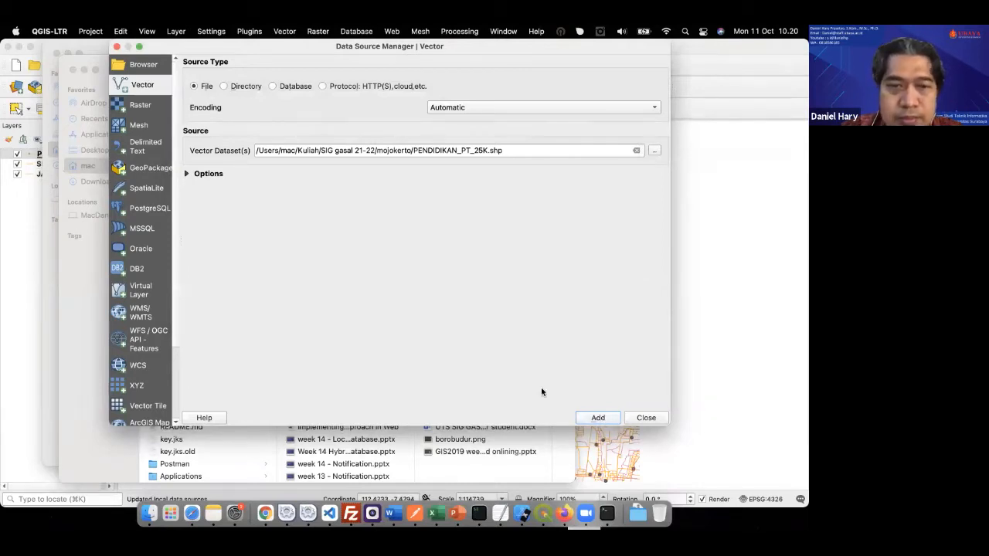
Browse for another vector dataset and search for "nonagri" within the mojokerto folder.
left_click(654, 150)
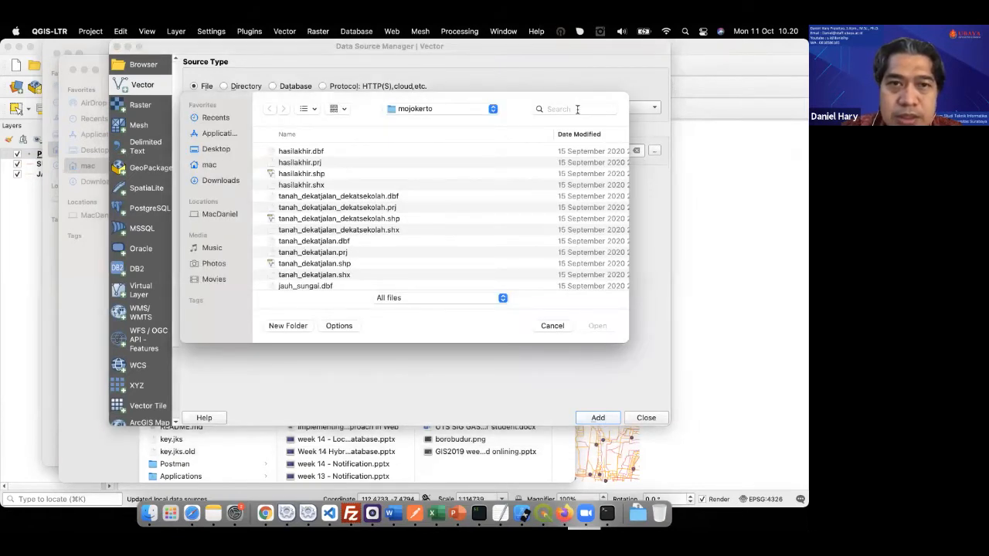
left_click(577, 109)
type("nonafr")
key("BackSpace")
type("gri")
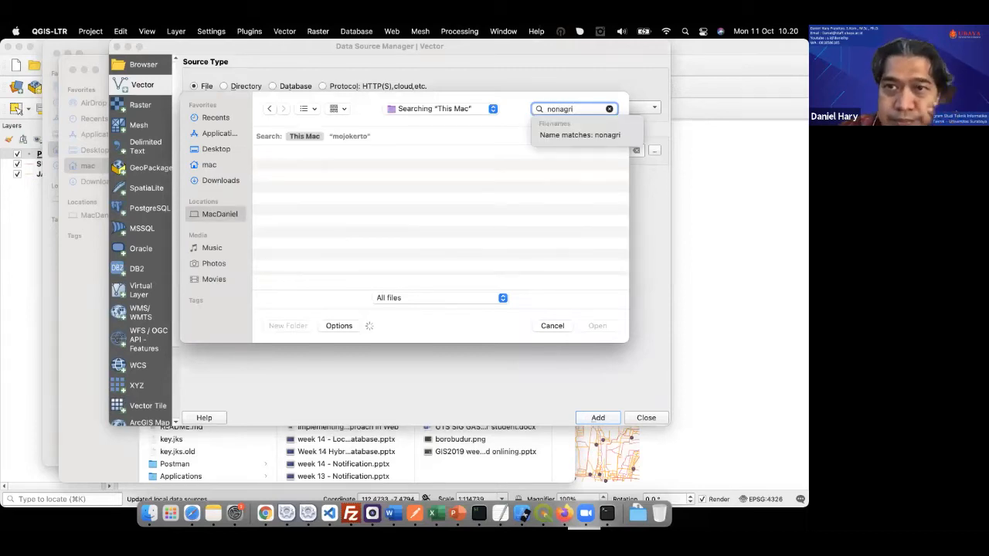
left_click(350, 136)
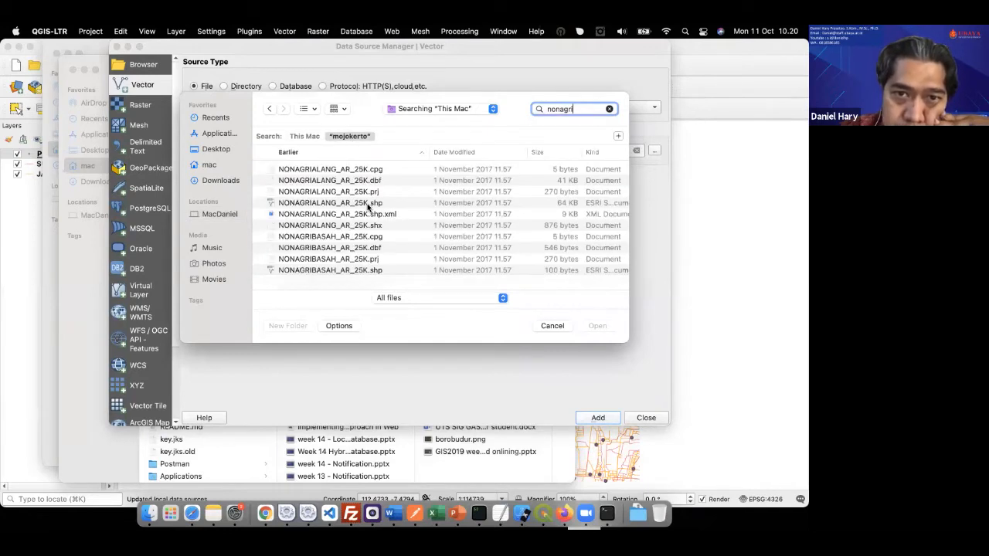
Select both NONAGRIALANG_AR_25K.shp and NONAGRISEMAKBELUKAR_AR_25K.shp and add them together as vector layers.
left_click(358, 204)
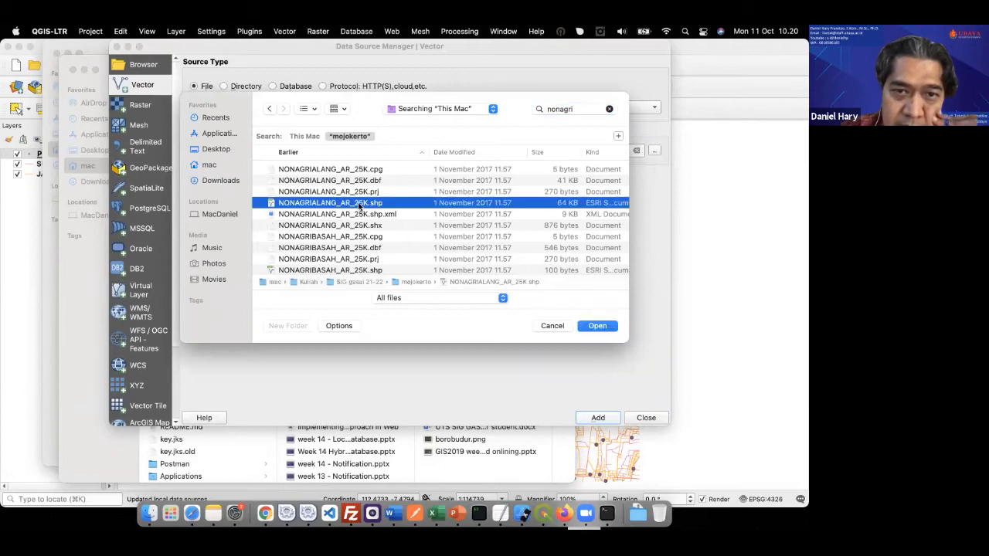
scroll(367, 228, "down", 5)
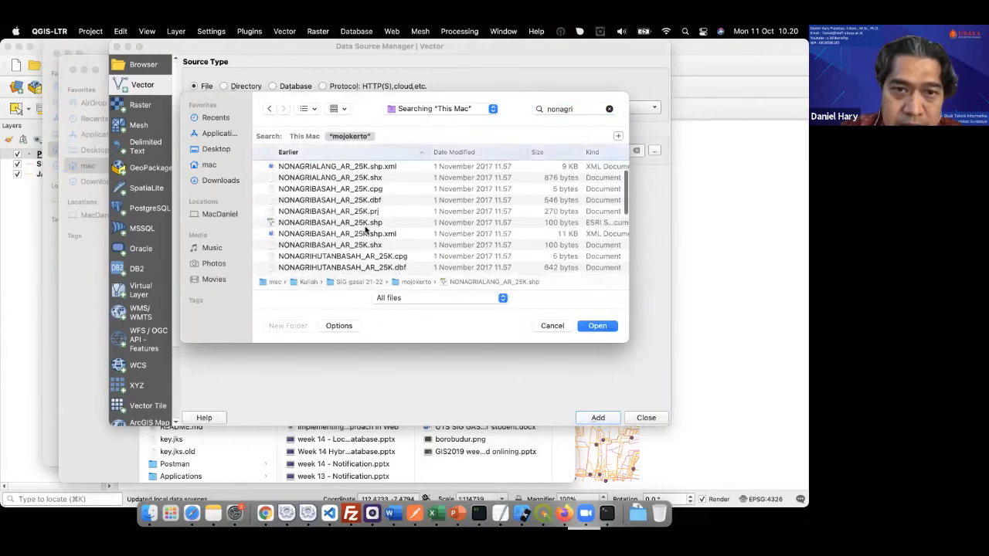
scroll(366, 228, "down", 5)
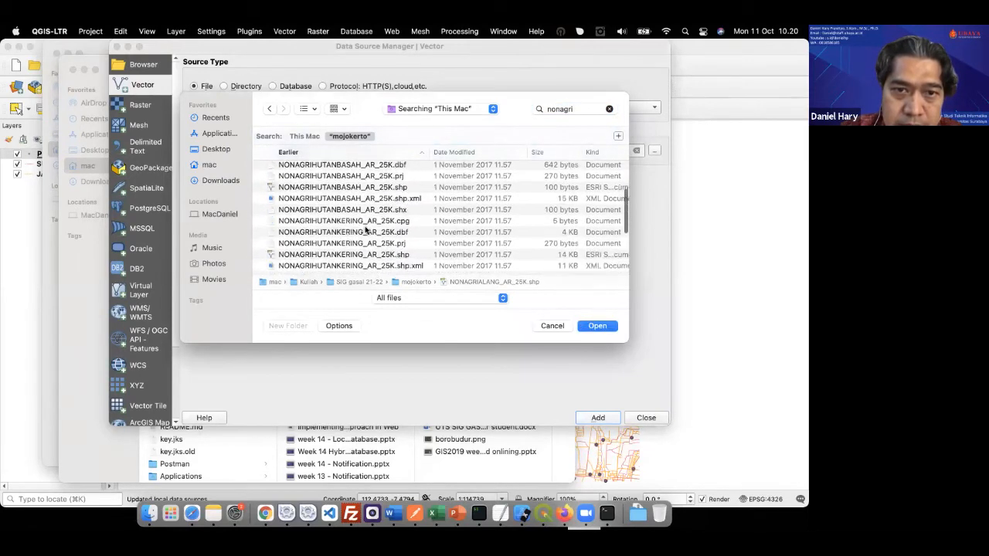
scroll(367, 228, "down", 5)
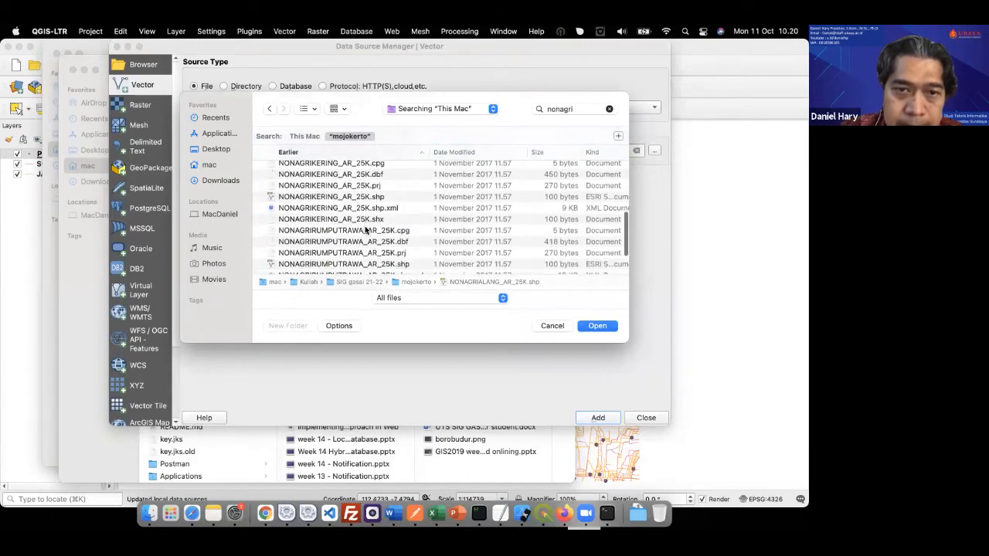
scroll(367, 229, "down", 2)
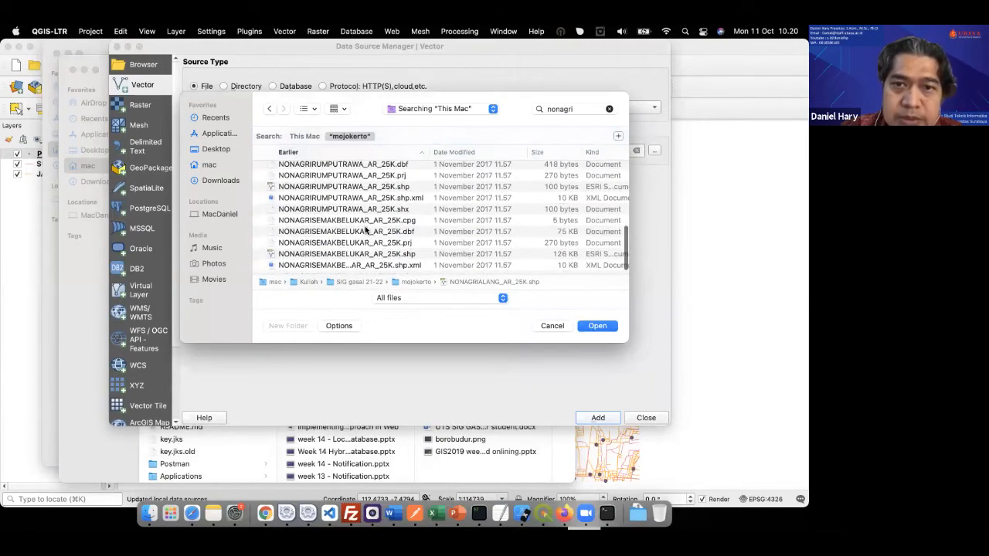
scroll(370, 247, "down", 1)
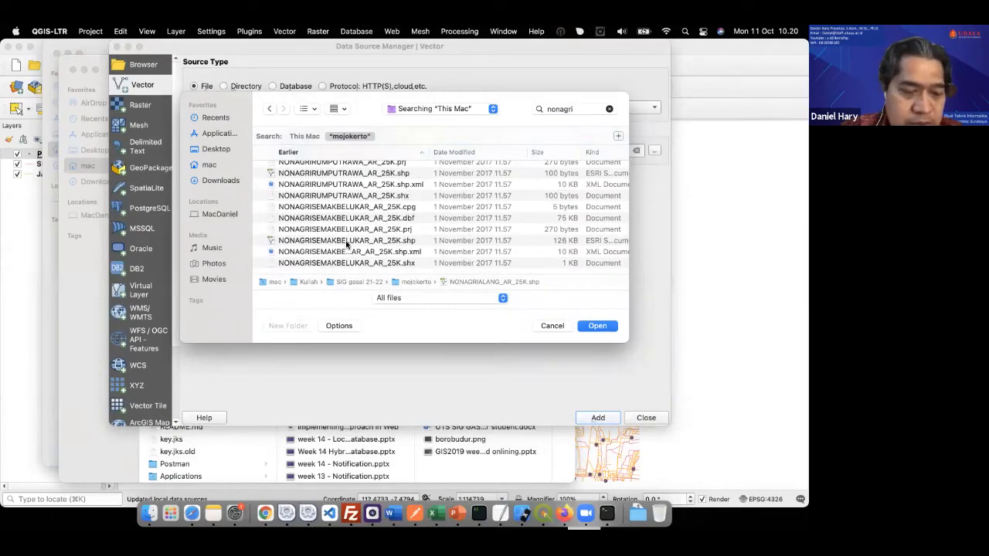
left_click(346, 241)
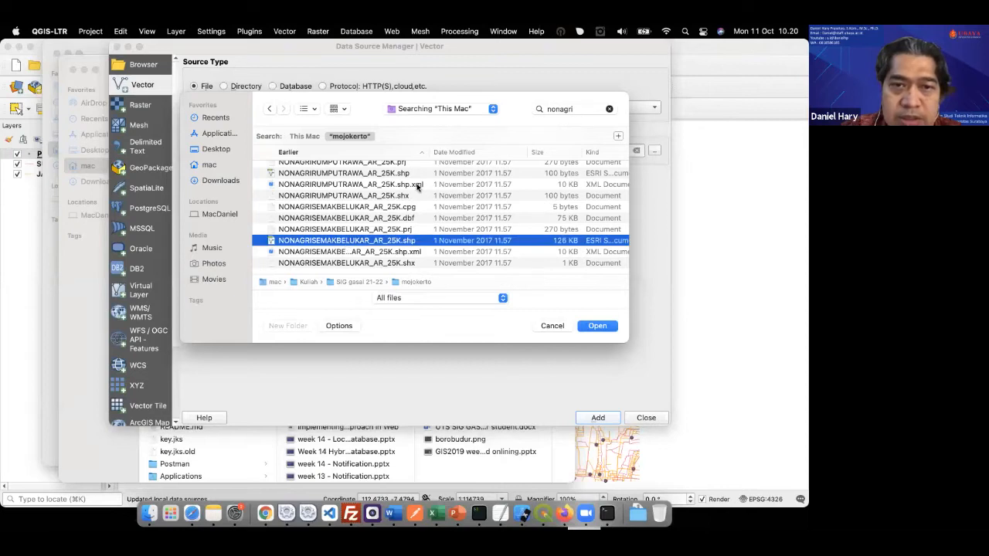
scroll(417, 190, "up", 12)
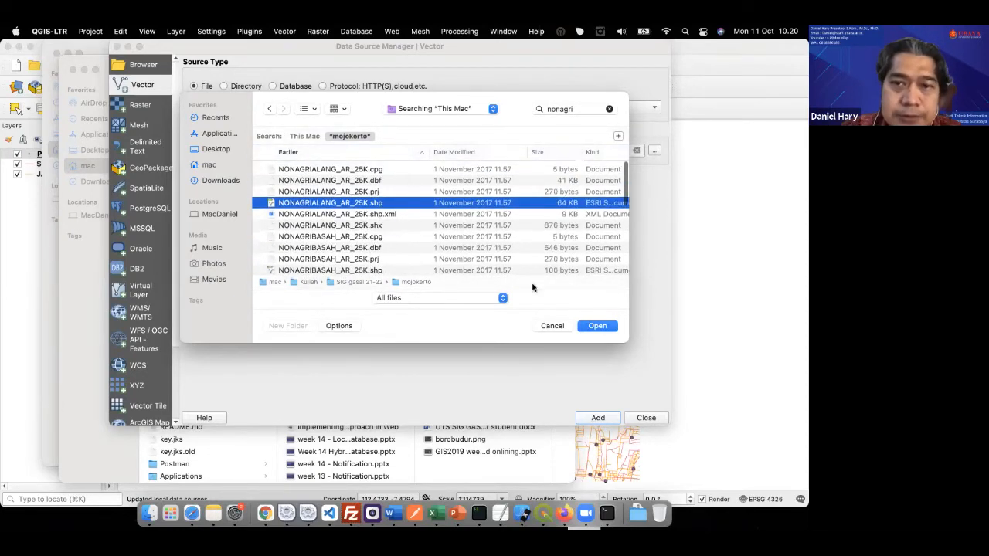
left_click(603, 326)
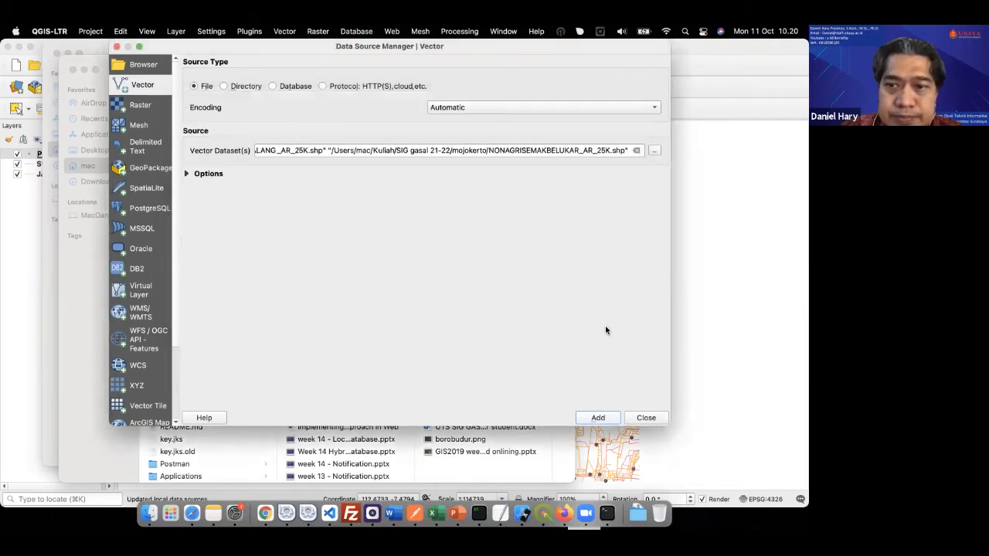
left_click(598, 418)
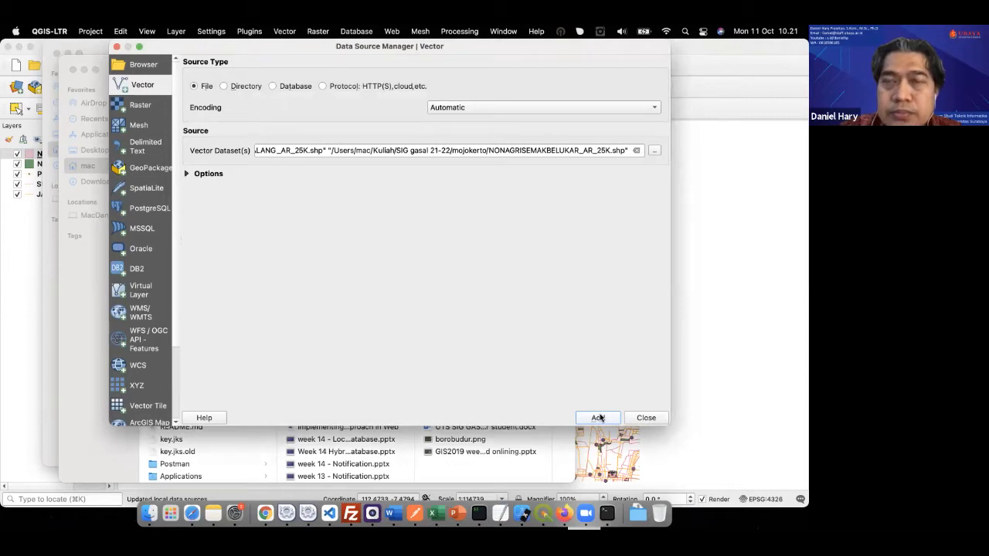
Browse for another vector dataset and search for "agri" within the mojokerto folder.
left_click(654, 151)
left_click(572, 106)
type("agri")
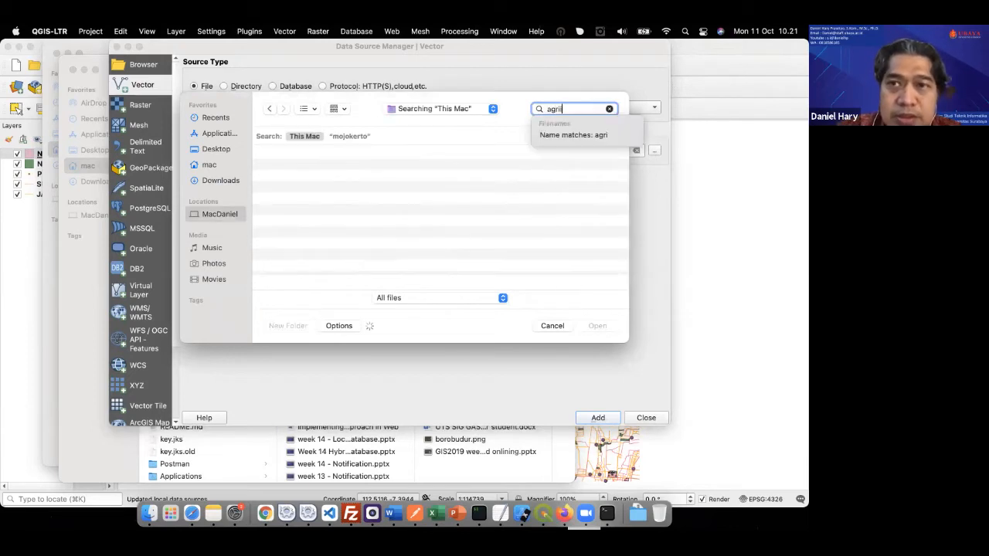
type("i")
key("BackSpace")
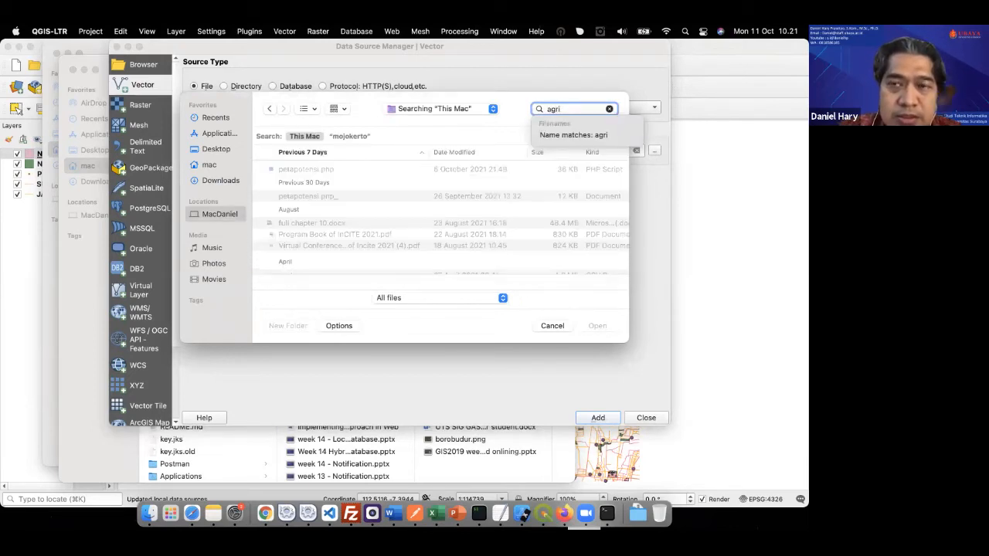
left_click(345, 136)
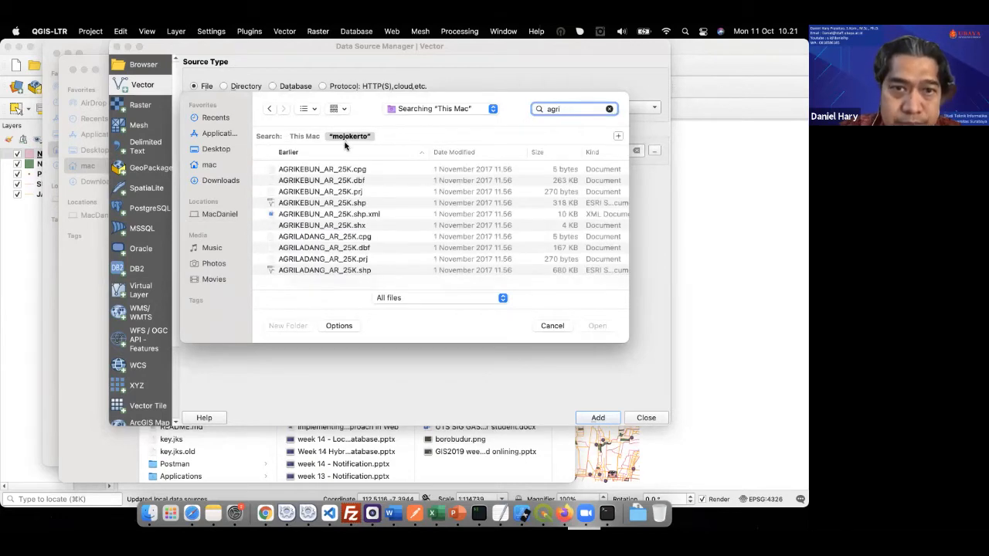
Select both AGRIKEBUN_AR_25K.shp and AGRILADANG_AR_25K.shp and add them together as vector layers.
left_click(356, 203)
scroll(364, 234, "down", 3)
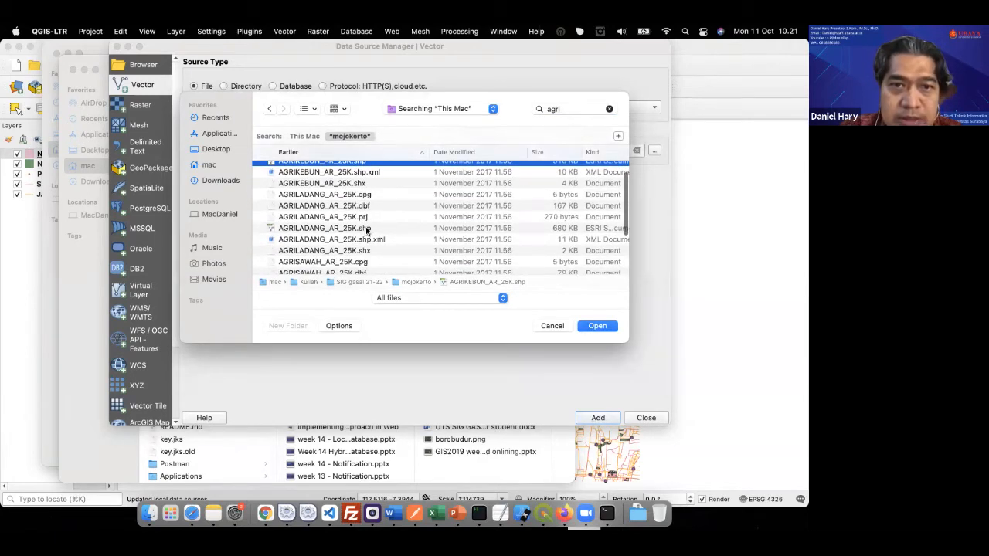
left_click(367, 229, "super")
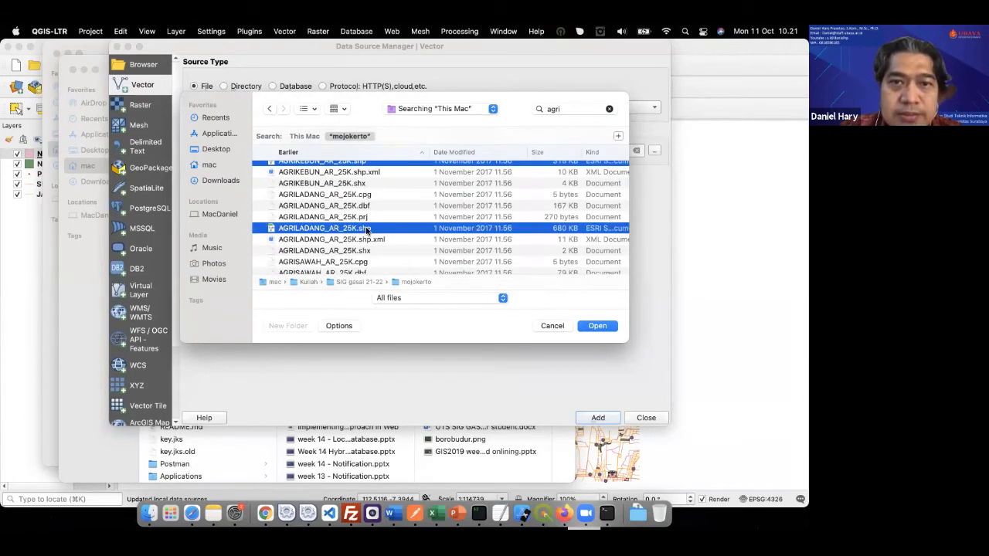
left_click(597, 326)
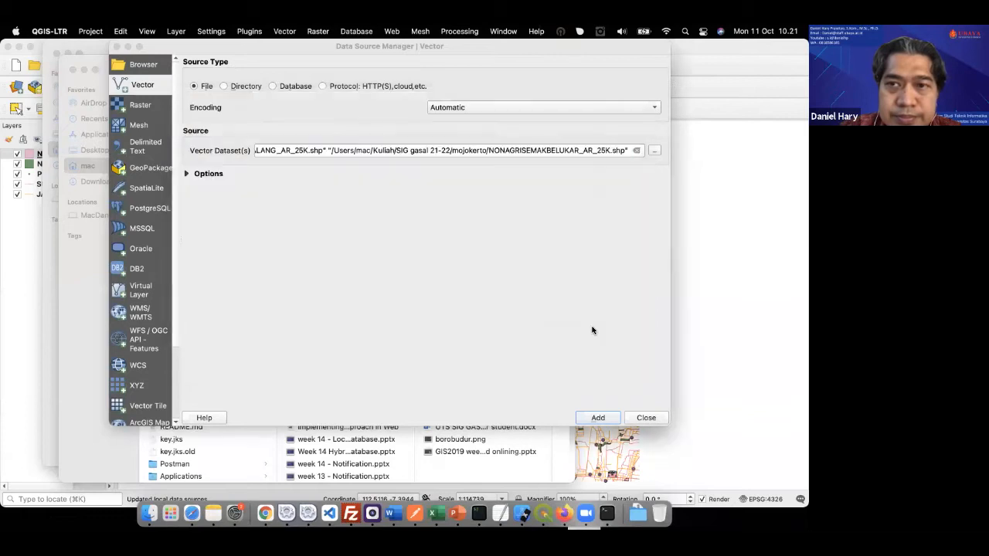
left_click(598, 417)
Browse for a further vector dataset and search for "admin" within the mojokerto folder.
left_click(655, 150)
left_click(590, 108)
type("adm")
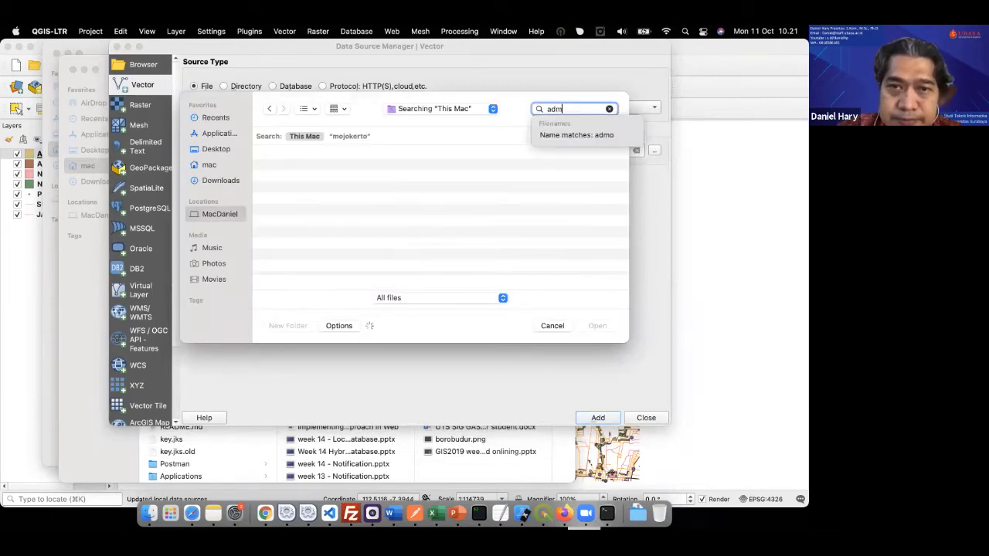
type("in")
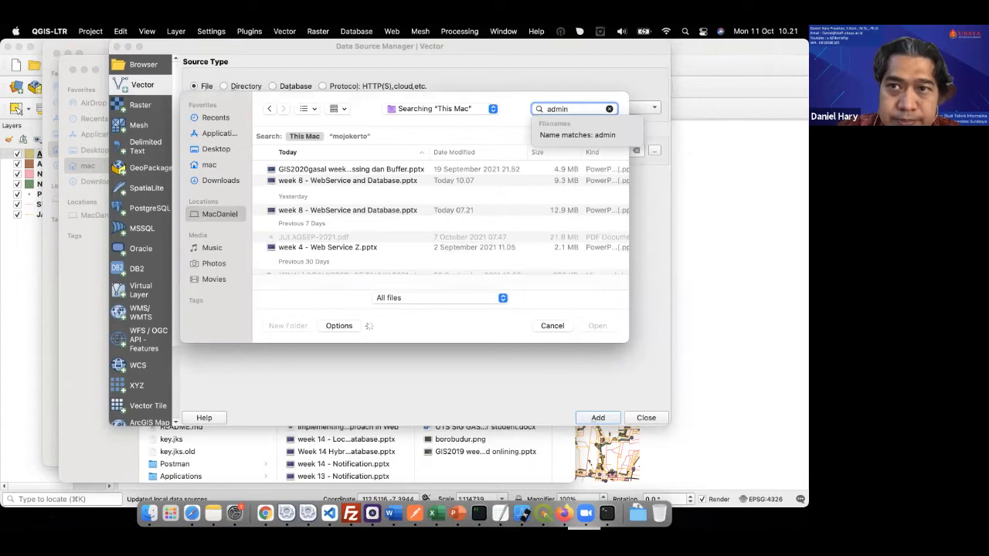
left_click(364, 137)
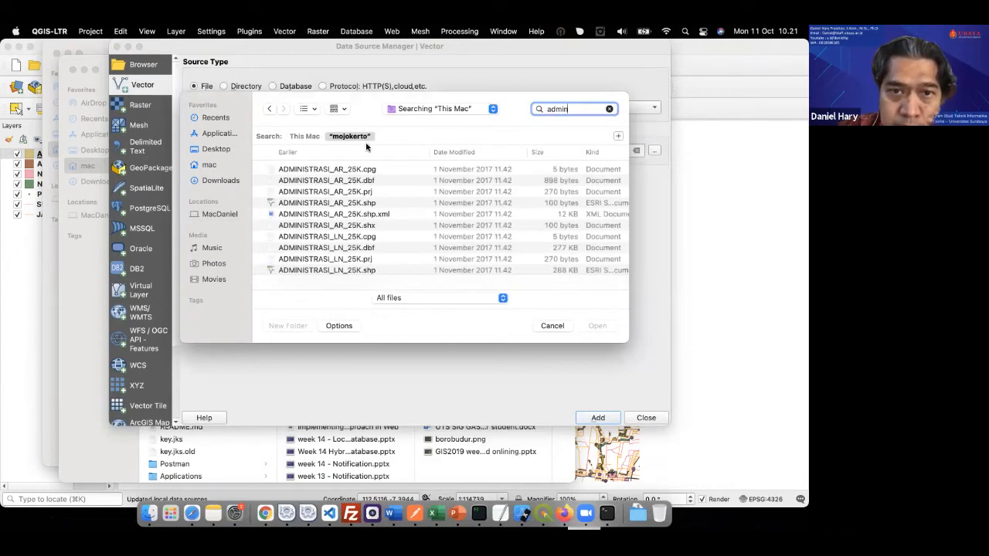
Add the village boundary shapefile ADMINISTRASIDESA_AR_25K.shp as a vector layer and close the data source manager.
scroll(366, 237, "down", 5)
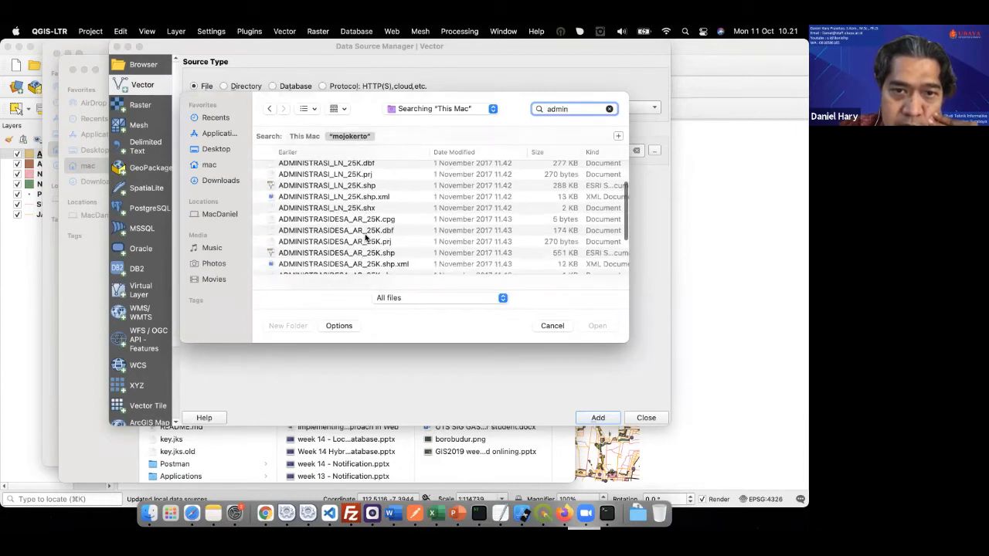
scroll(366, 237, "up", 2)
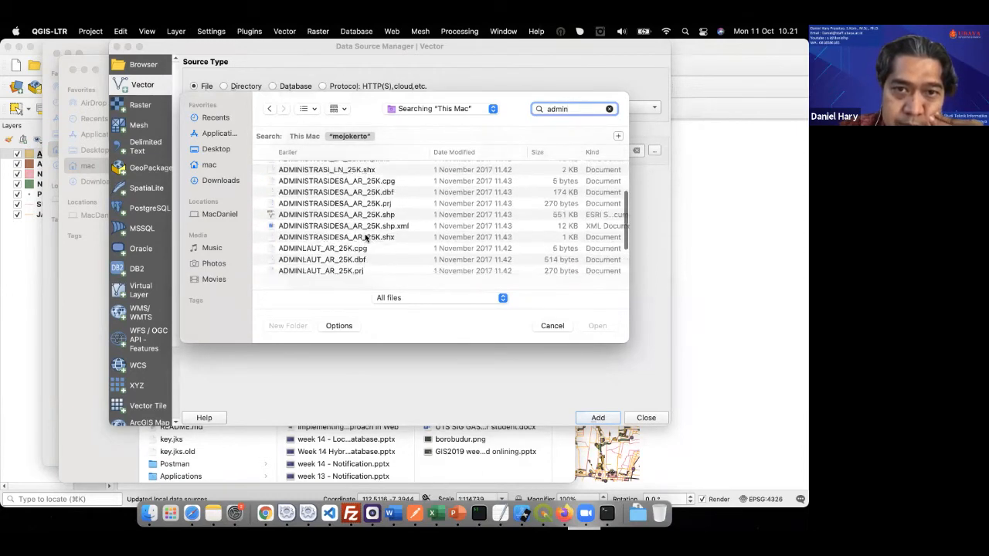
left_click(374, 217)
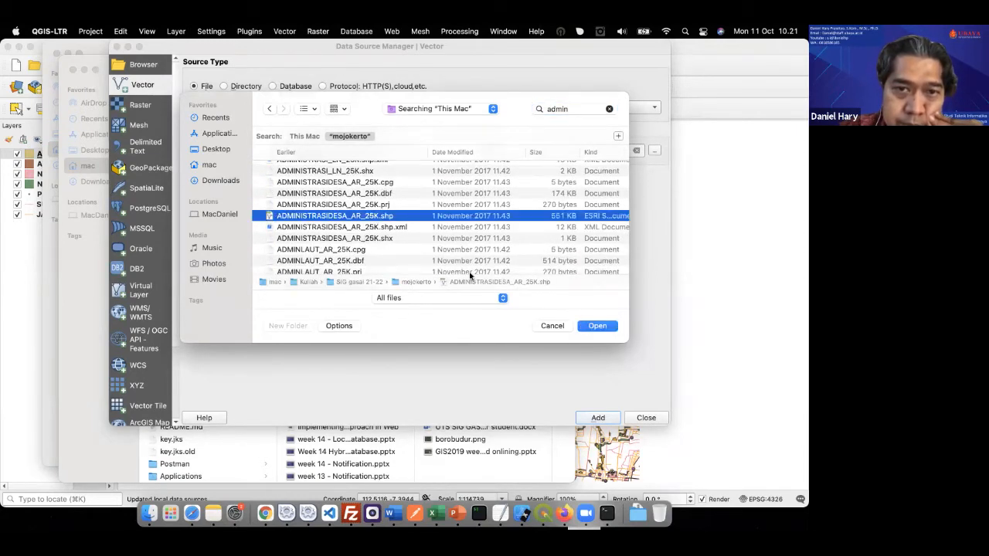
left_click(596, 328)
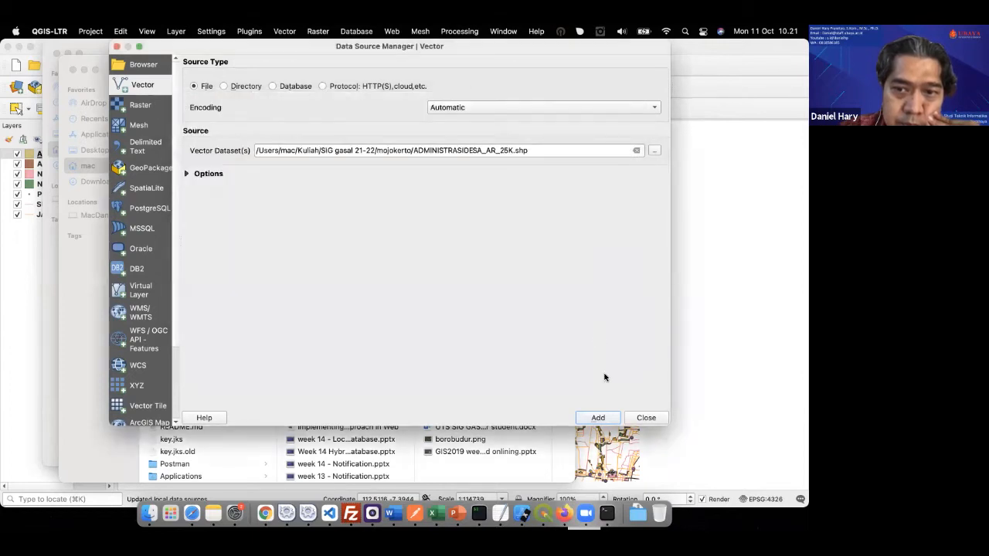
left_click(603, 415)
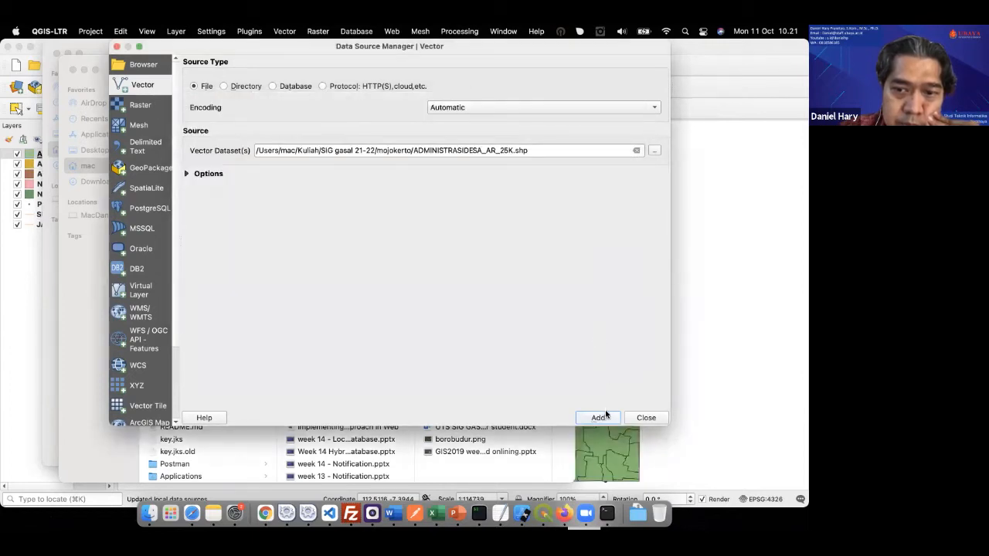
left_click(644, 417)
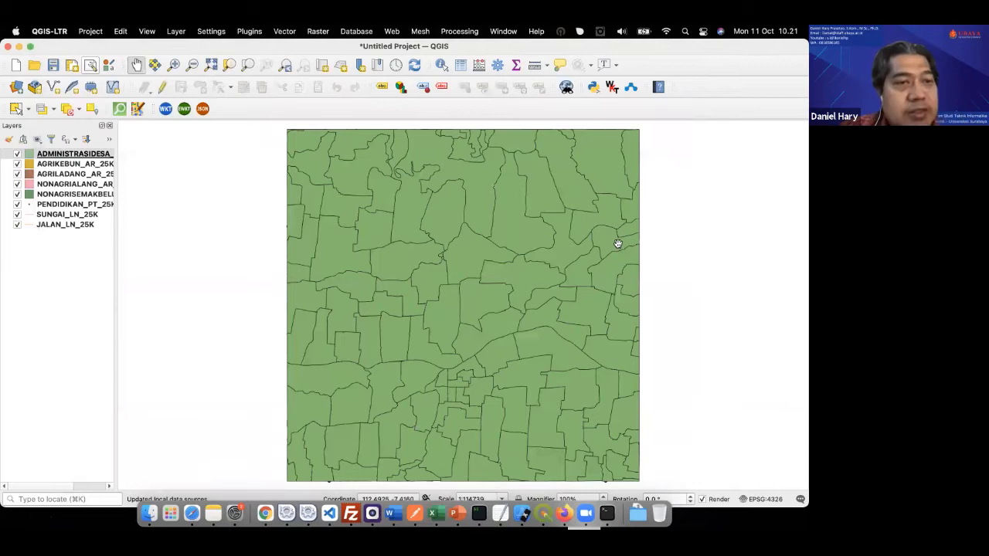
Move the ADMINISTRASIDESA layer to the bottom of the layer order, with AGRIKEBUN_AR_25K directly above it.
left_click_drag(87, 155, 66, 267)
left_click_drag(58, 154, 46, 244)
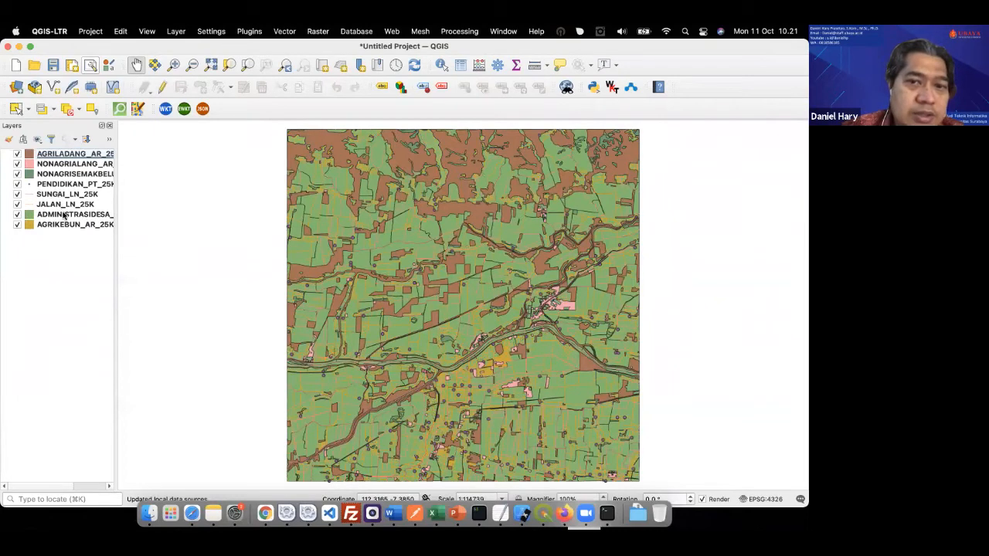
left_click(65, 215)
left_click_drag(65, 216, 64, 246)
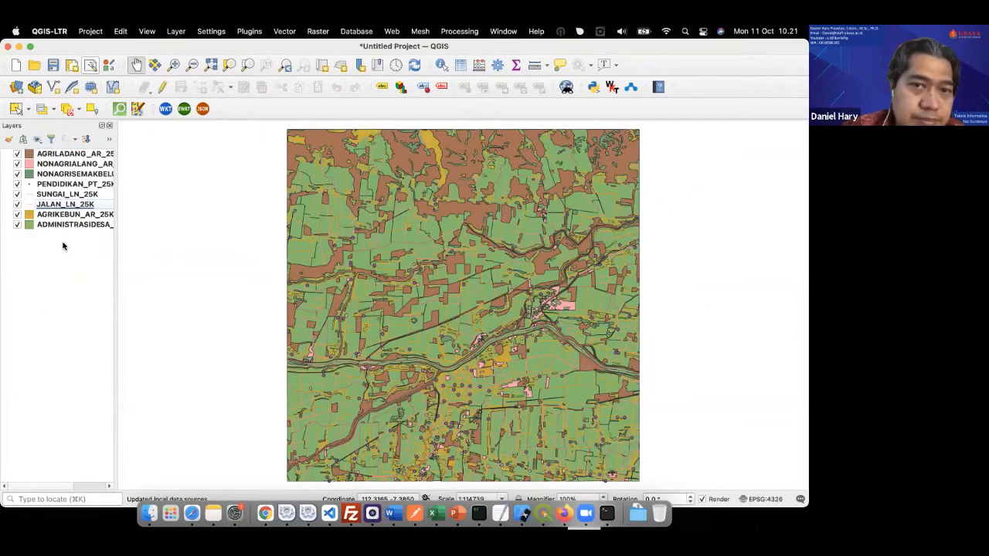
Move the AGRILADANG, NONAGRISEMAKBELUKAR and NONAGRIALANG polygon layers below JALAN_LN_25K, in that order, above AGRIKEBUN.
left_click_drag(71, 156, 66, 209)
left_click_drag(67, 151, 68, 207)
left_click_drag(75, 157, 78, 199)
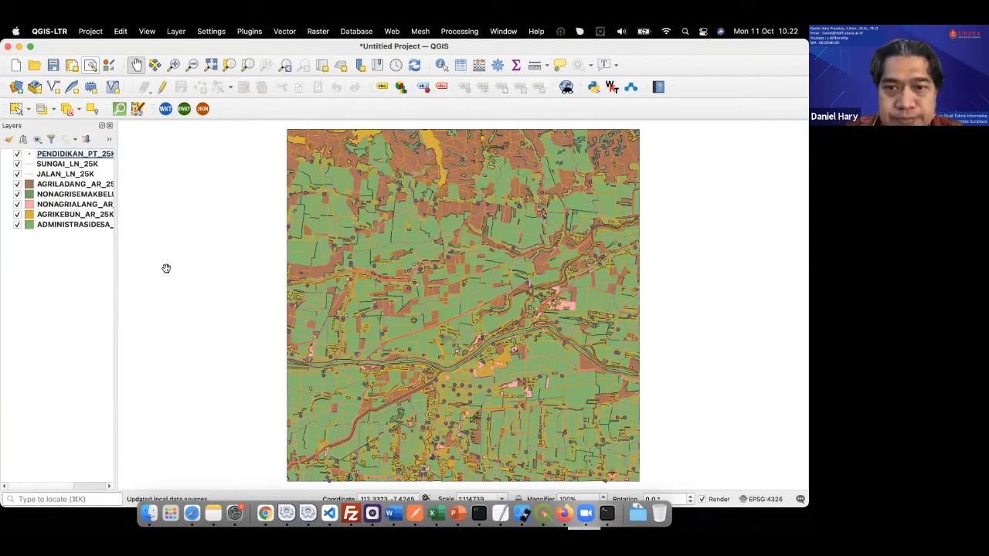
Style the JALAN_LN_25K road layer with the "simple red line" symbol.
left_click(30, 176)
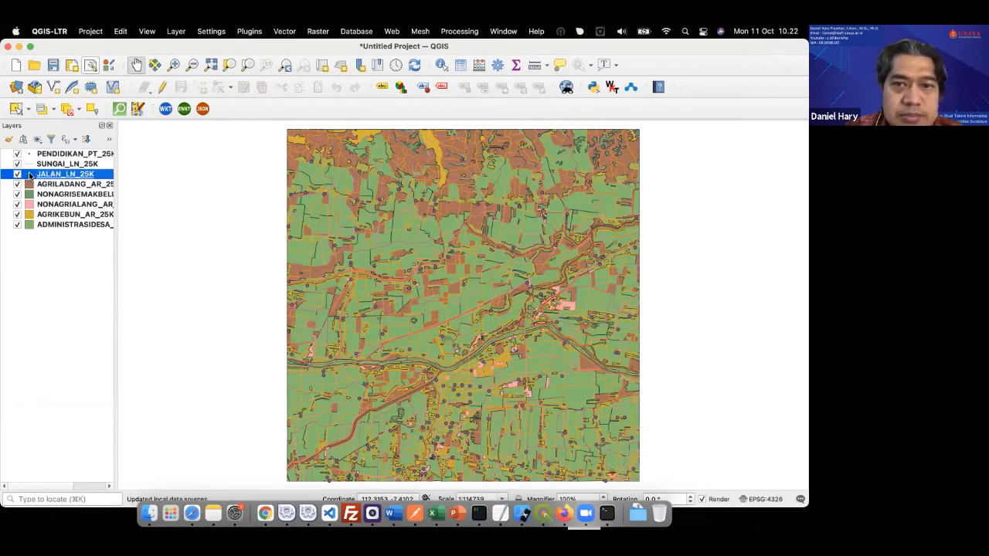
double_click(30, 176)
left_click(373, 348)
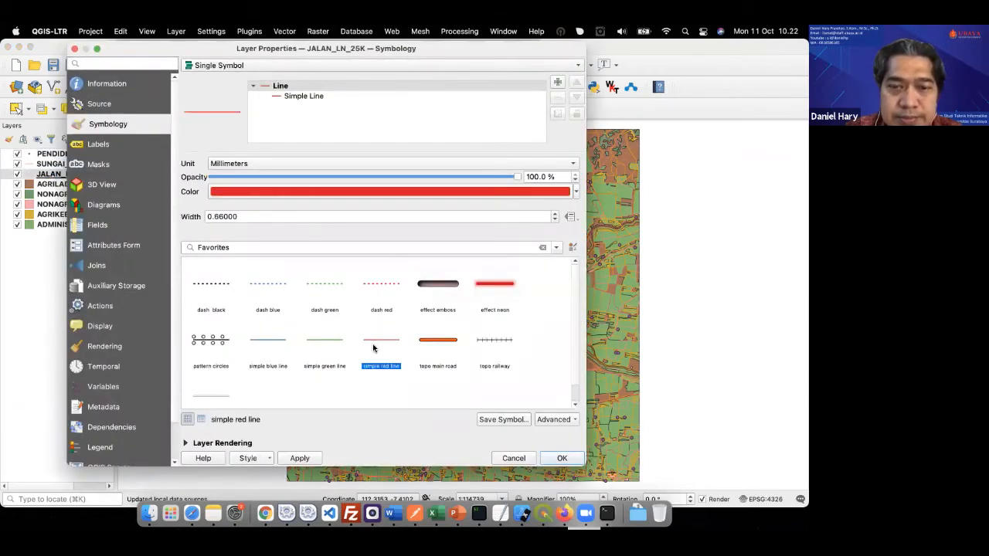
left_click(562, 458)
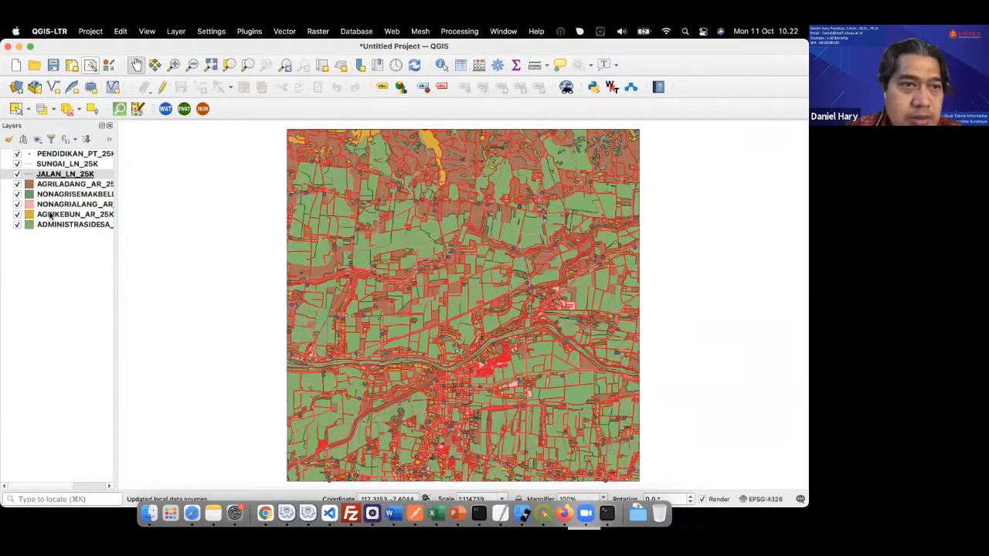
Style the ADMINISTRASIDESA_AR_25K layer with the unfilled "outline blue" symbol.
left_click(27, 226)
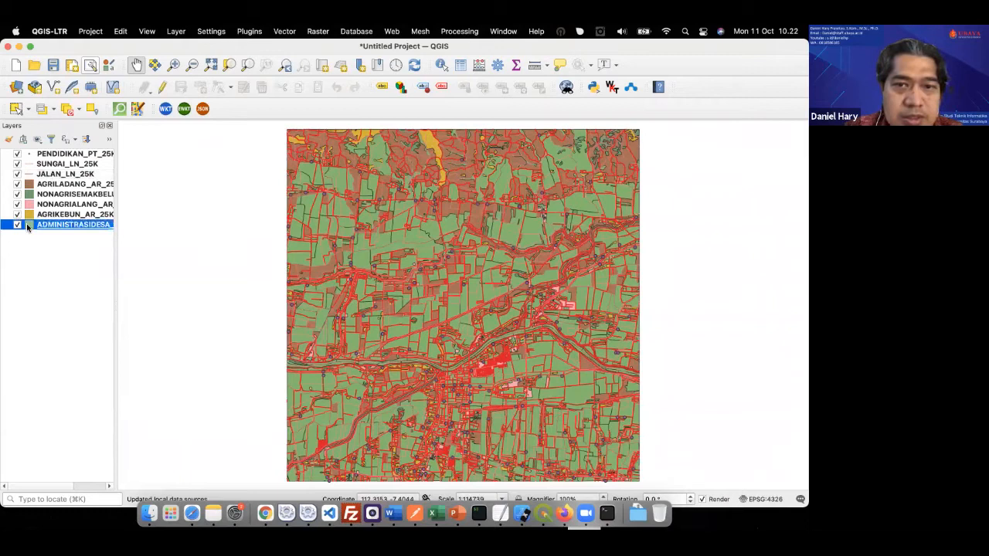
double_click(28, 225)
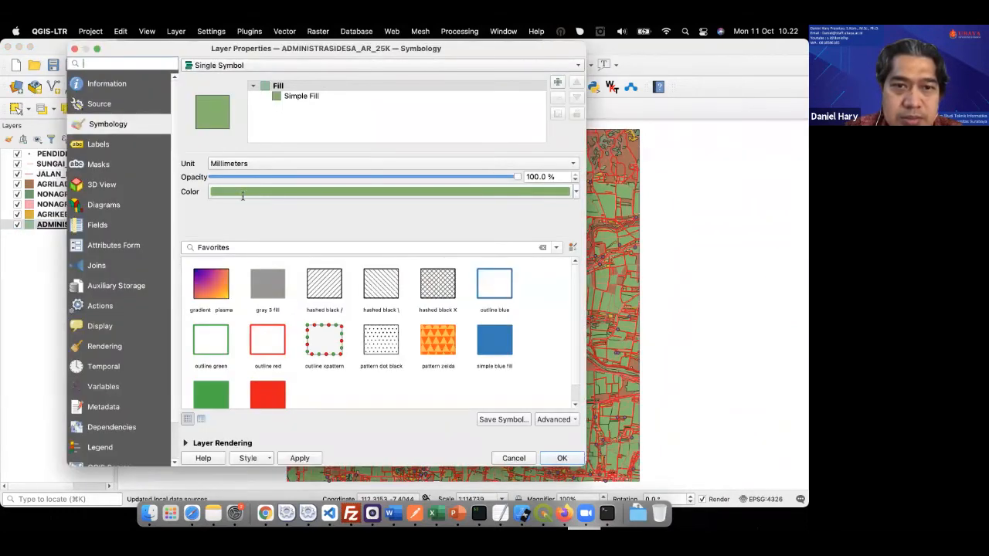
left_click(505, 288)
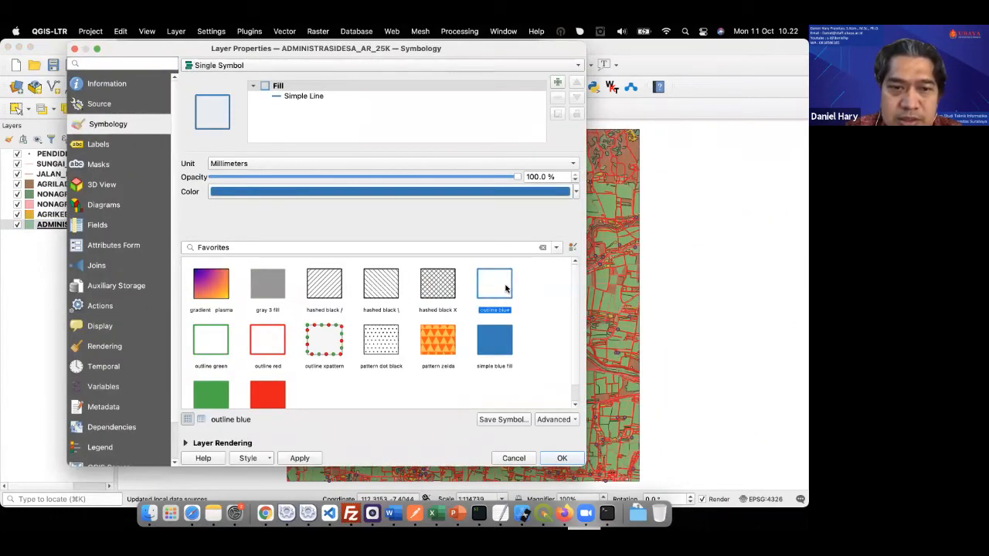
left_click(560, 458)
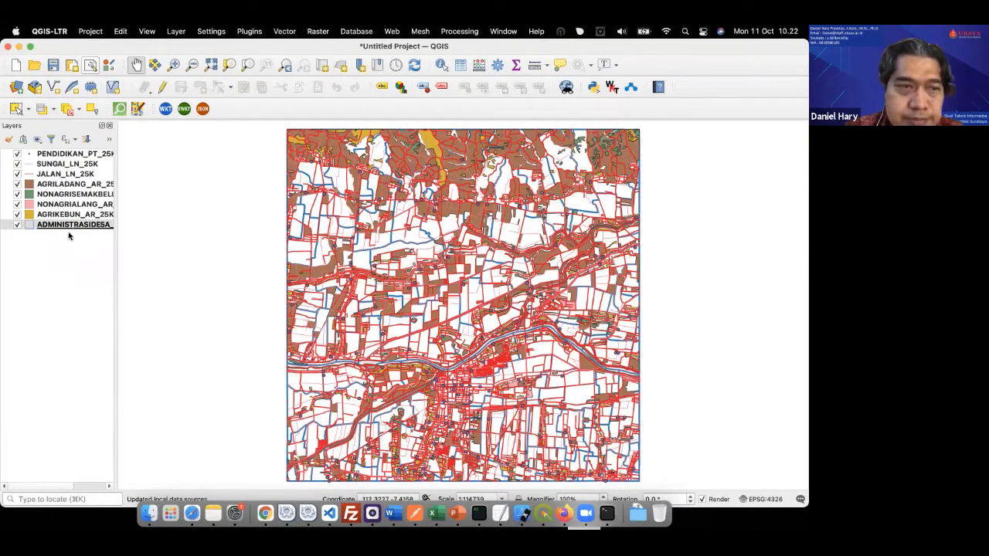
Style the AGRILADANG_AR_25K layer with the "simple green fill" symbol.
left_click(29, 183)
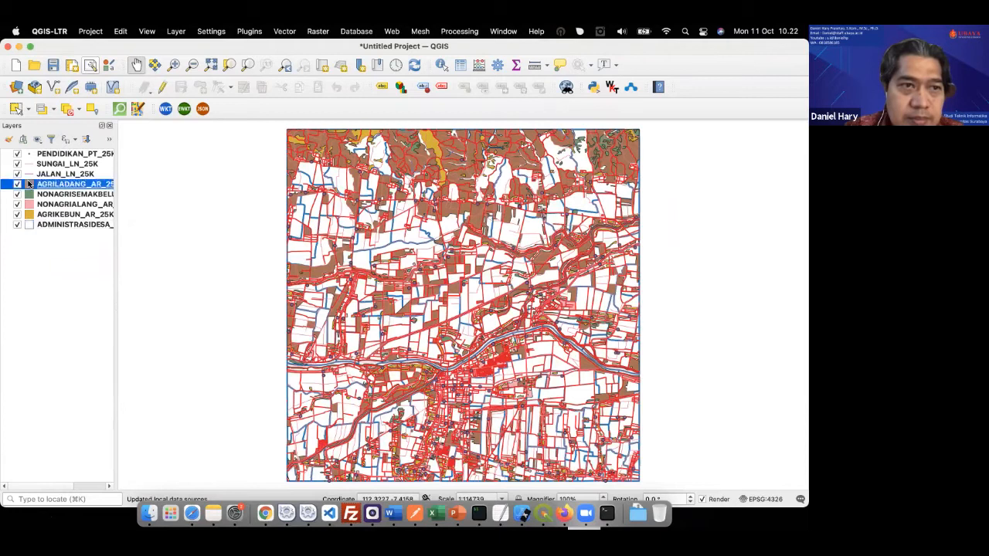
double_click(36, 187)
left_click(221, 392)
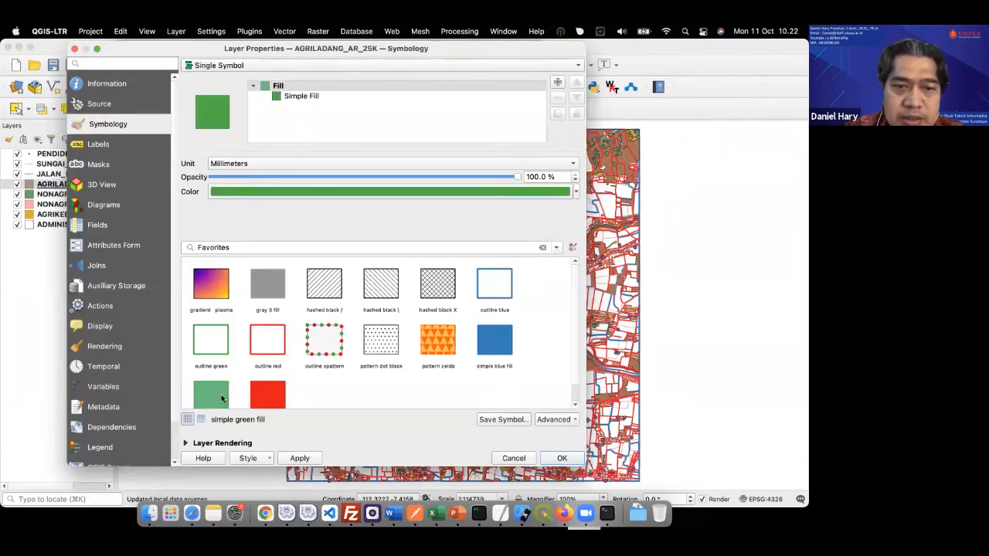
left_click(559, 457)
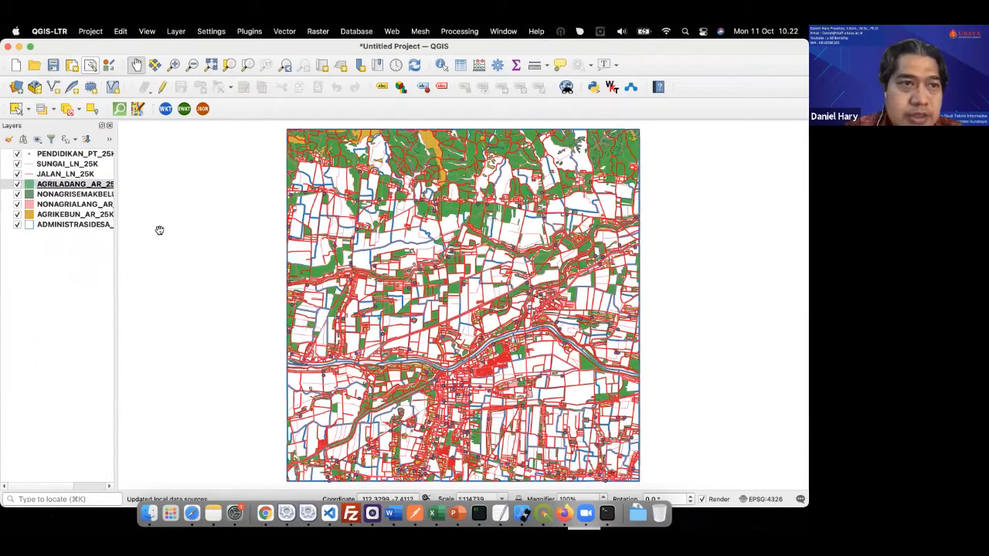
Style the SUNGAI_LN_25K river layer with the "simple blue line" symbol.
left_click(77, 164)
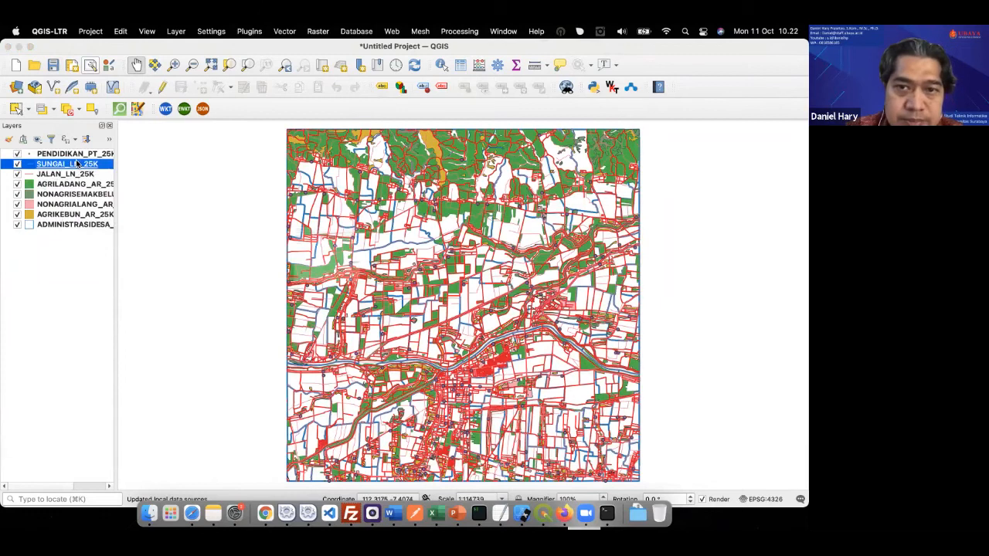
double_click(77, 163)
left_click(269, 341)
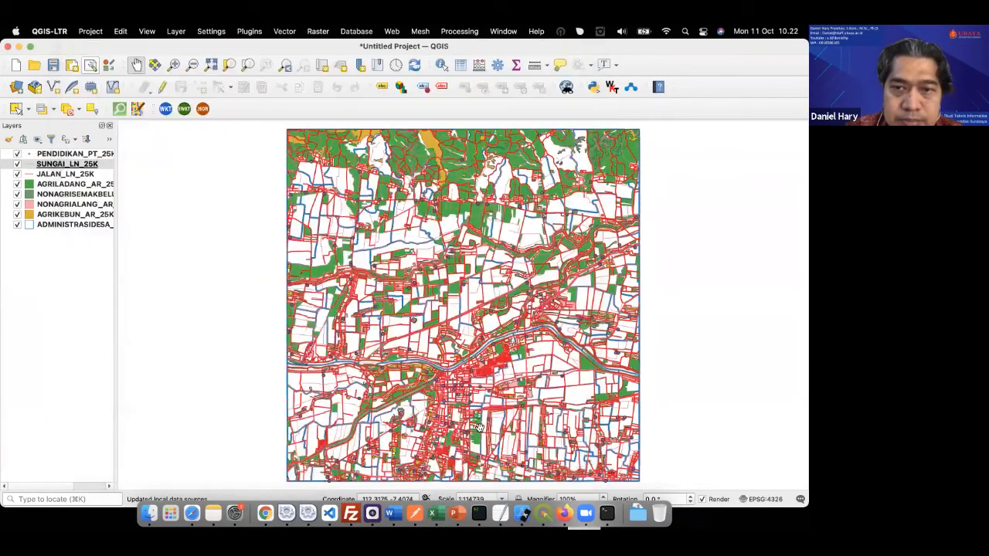
left_click(561, 458)
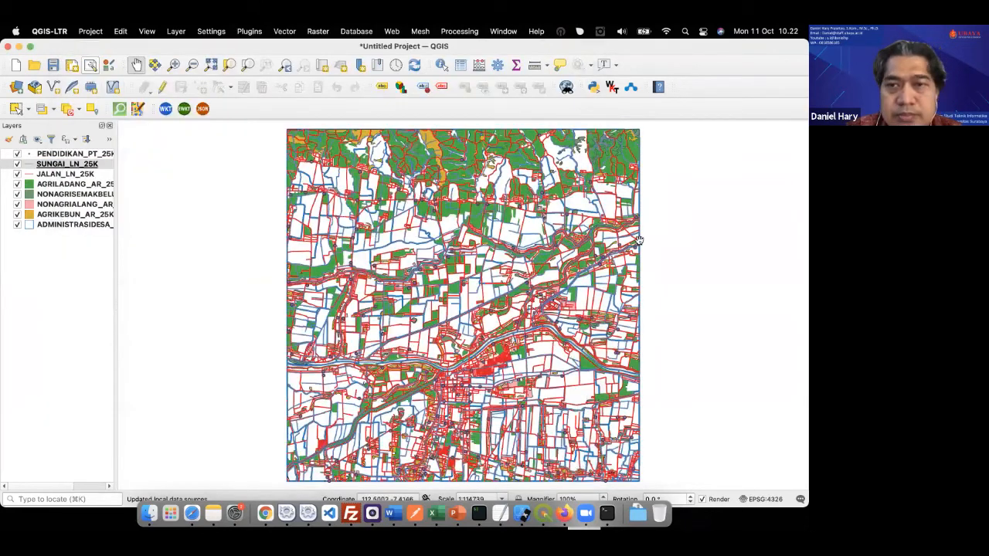
Change the ADMINISTRASIDESA_AR_25K outline colour to a bright yellow with hue 60° and 78% saturation.
double_click(68, 226)
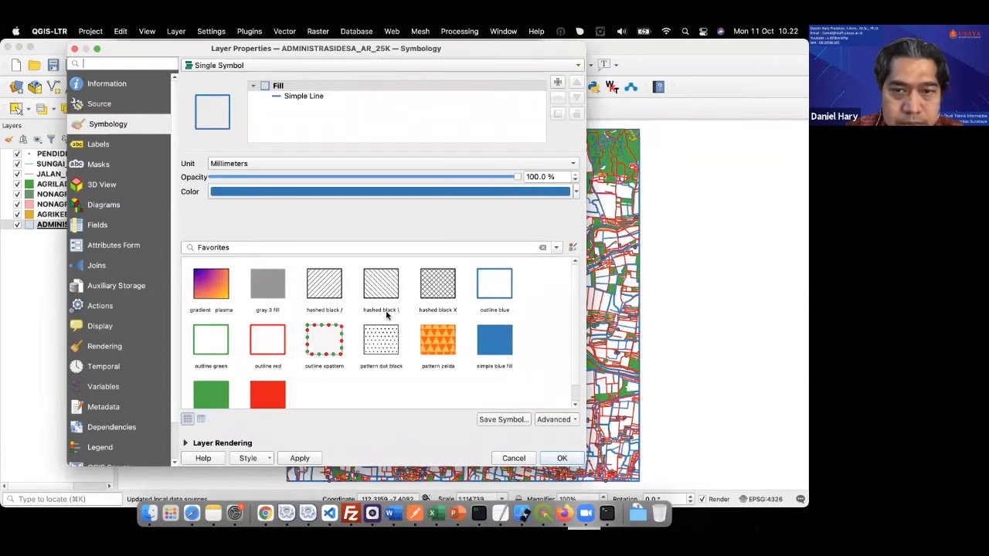
left_click(483, 193)
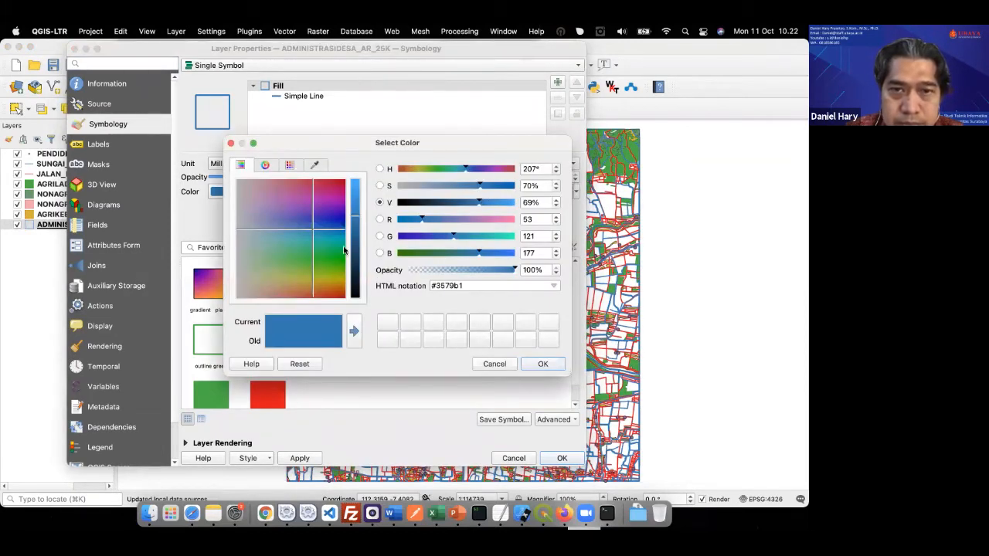
left_click(322, 280)
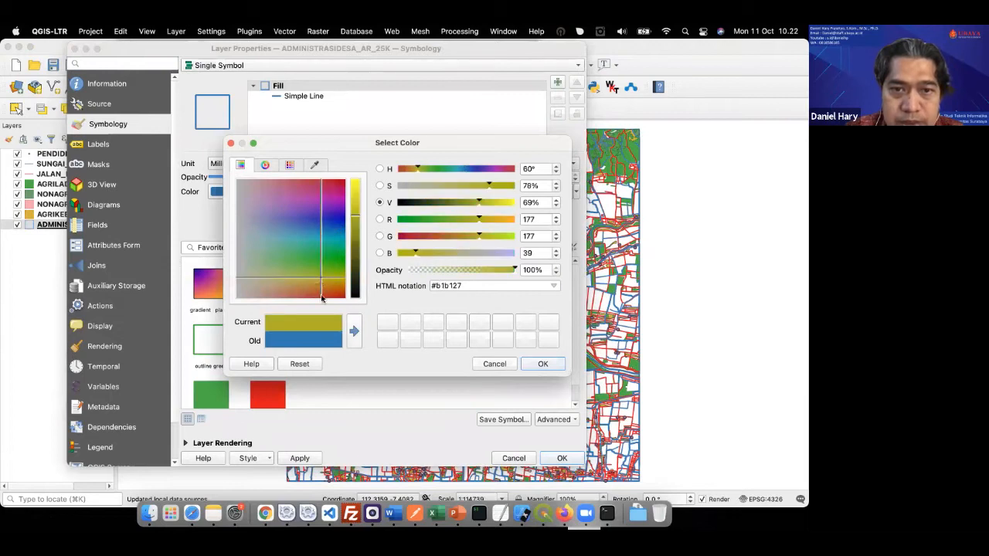
left_click(513, 203)
left_click(543, 364)
left_click(561, 459)
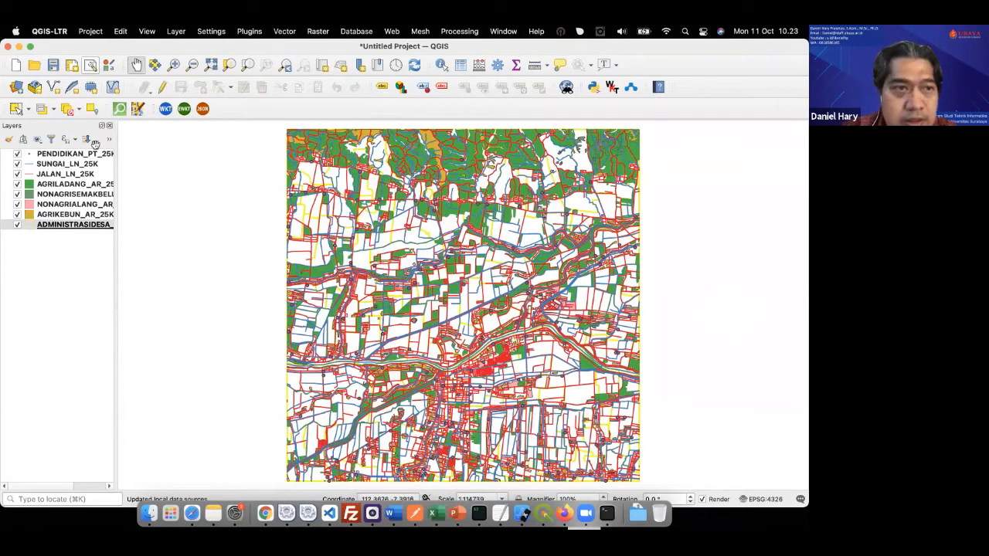
Style the PENDIDIKAN_PT_25K education point layer with the "dot red" symbol.
left_click(32, 156)
double_click(32, 156)
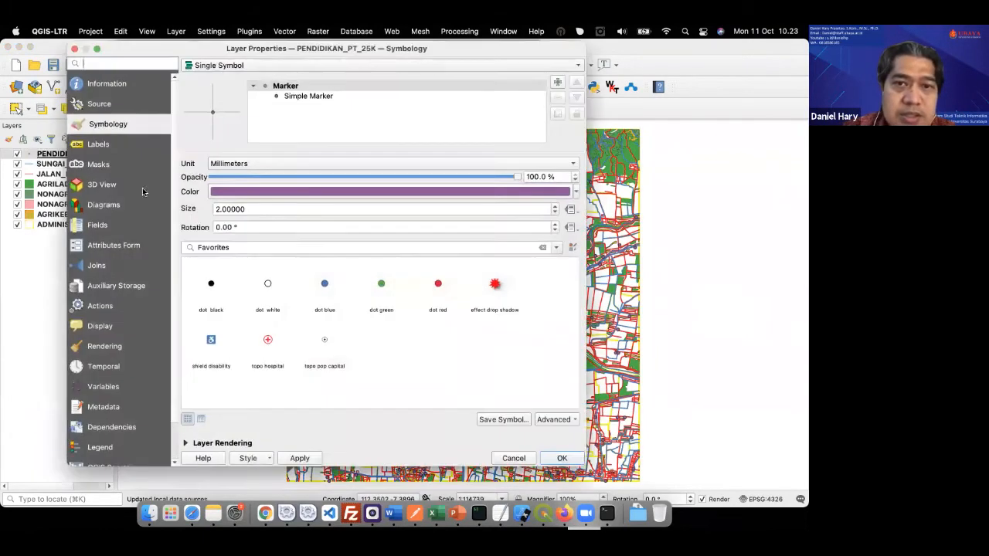
left_click(438, 285)
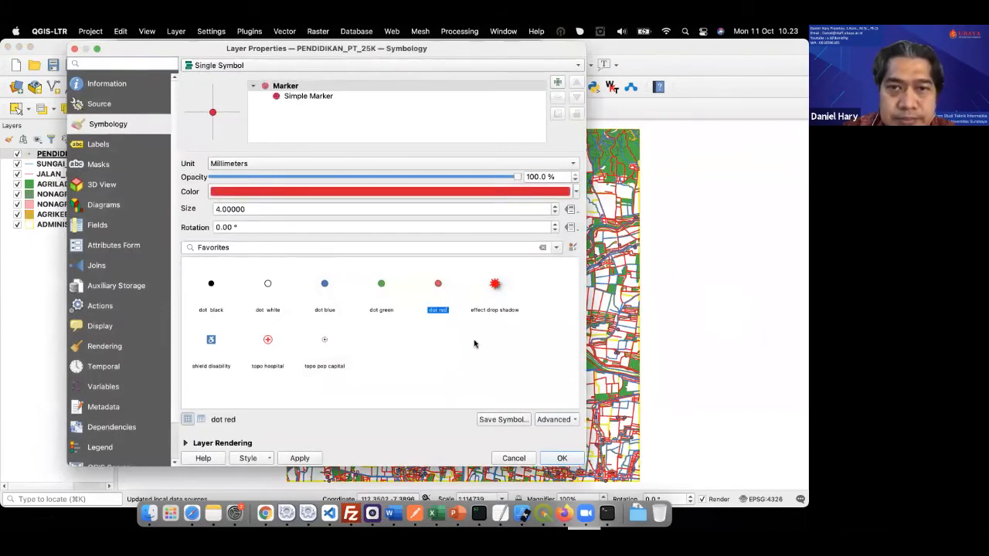
left_click(562, 459)
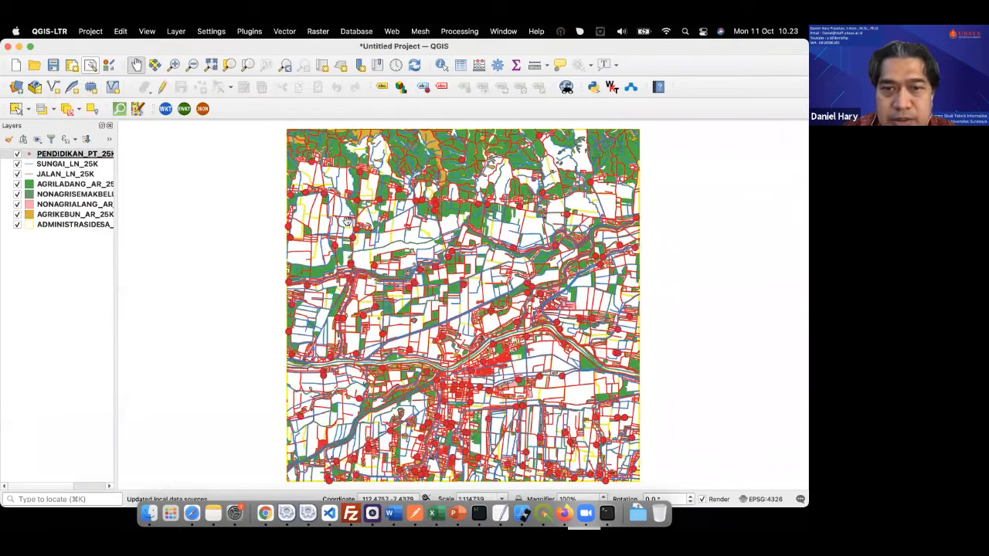
Change the PENDIDIKAN_PT_25K marker colour to a bright magenta, #db2bfc.
left_click(29, 156)
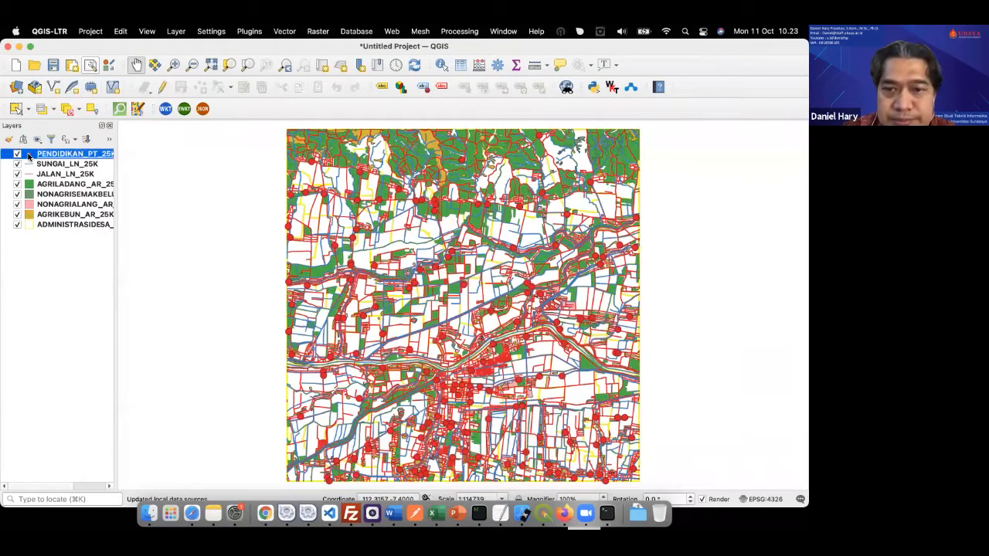
double_click(28, 156)
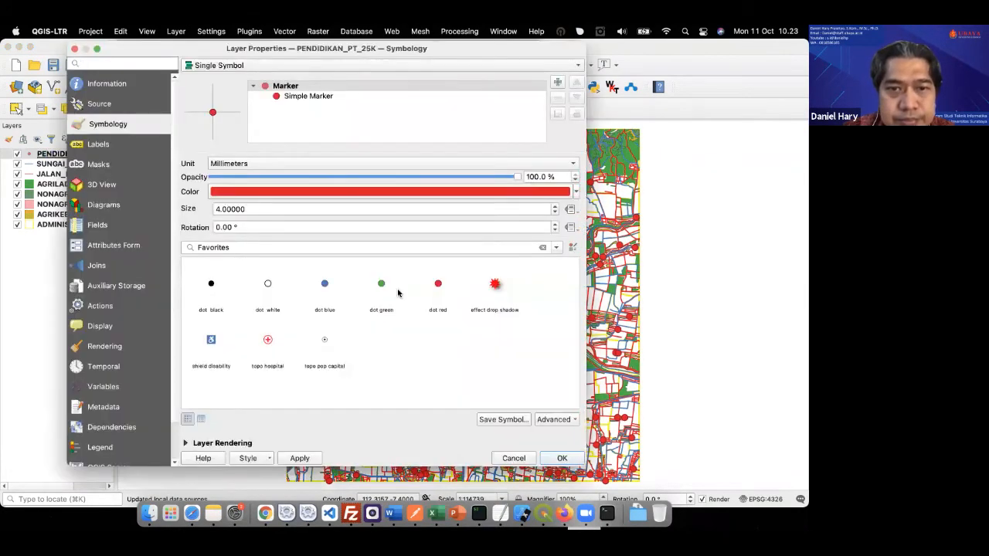
left_click(531, 193)
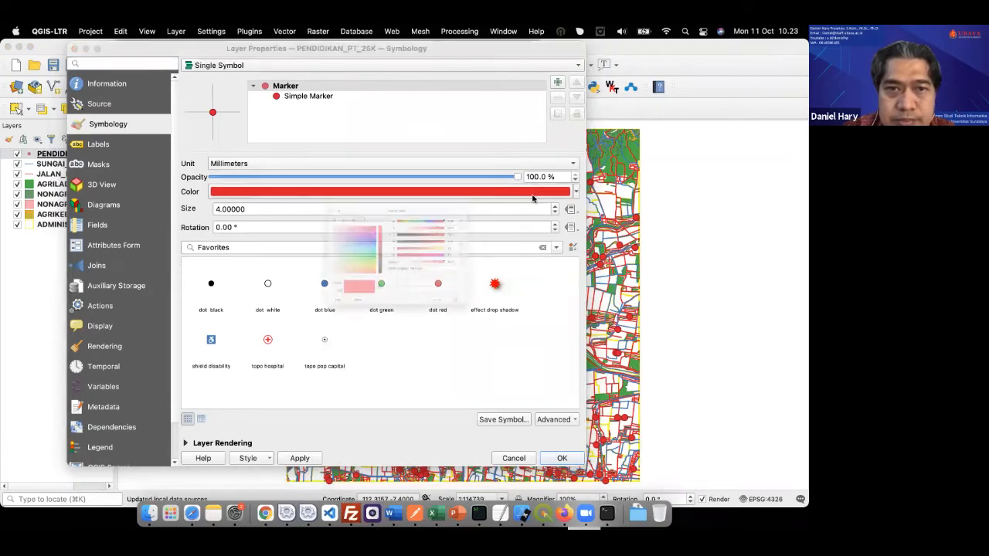
left_click(324, 193)
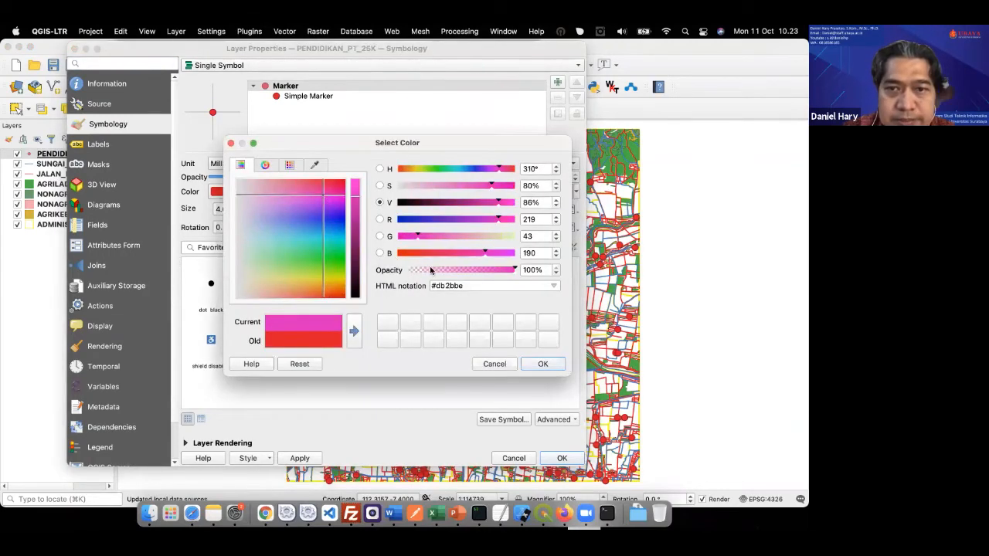
left_click(513, 253)
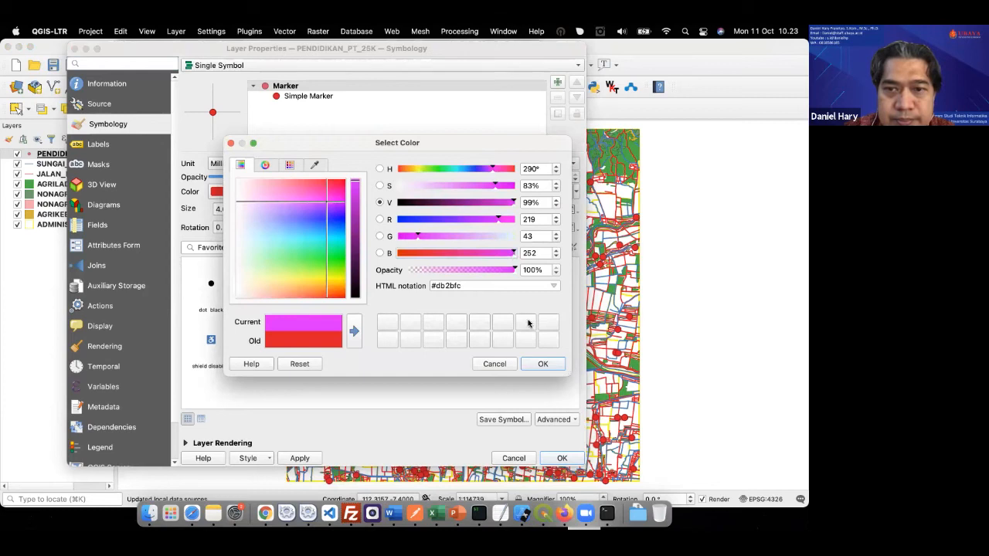
left_click(540, 364)
left_click(555, 458)
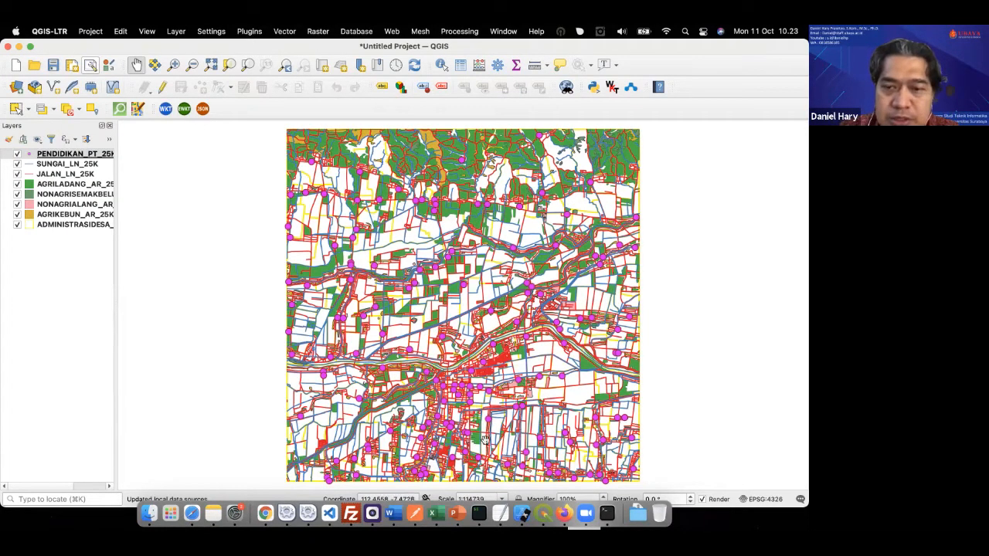
Check the reference map on the PowerPoint slide and reduce the SUNGAI_LN_25K river line width to 0.06 mm.
left_click(454, 508)
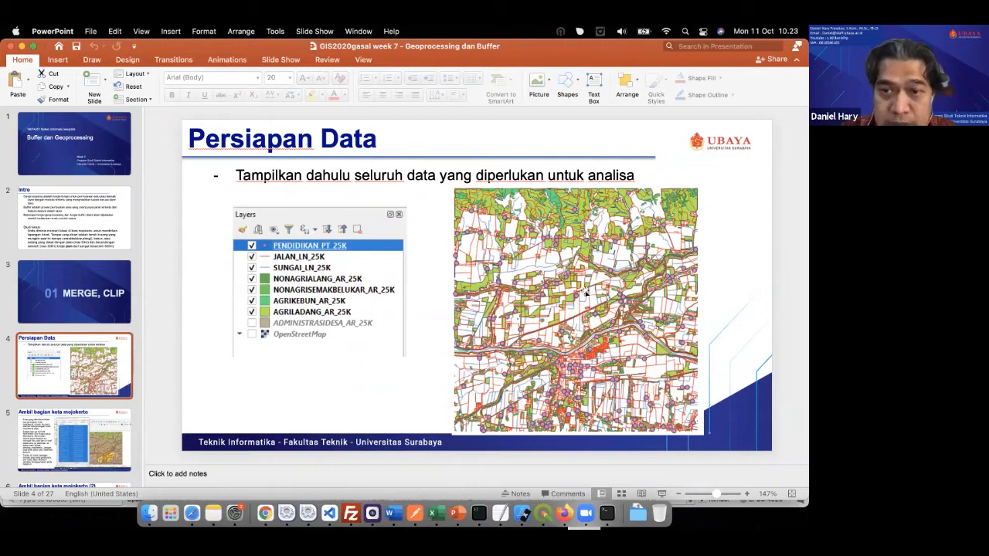
key("super+Tab")
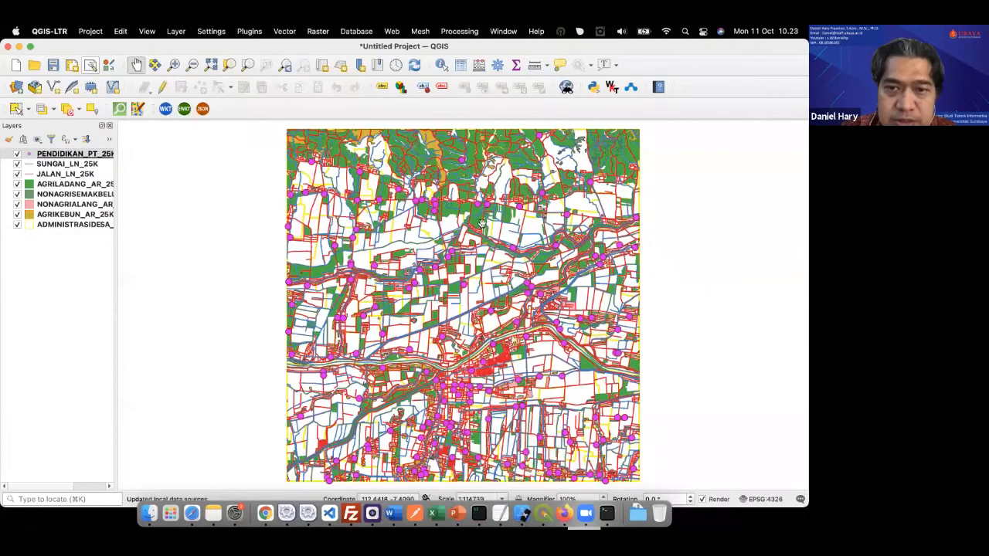
left_click(78, 164)
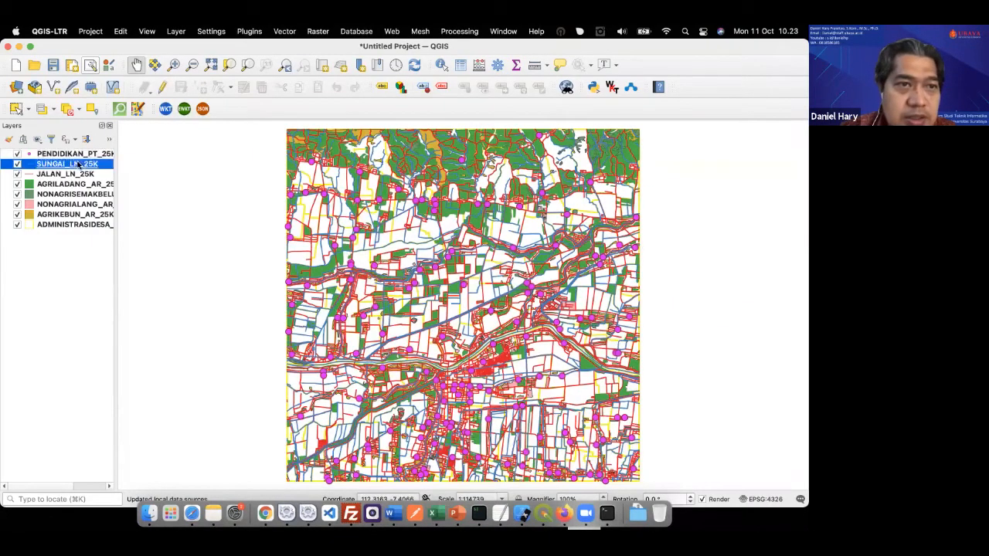
double_click(78, 164)
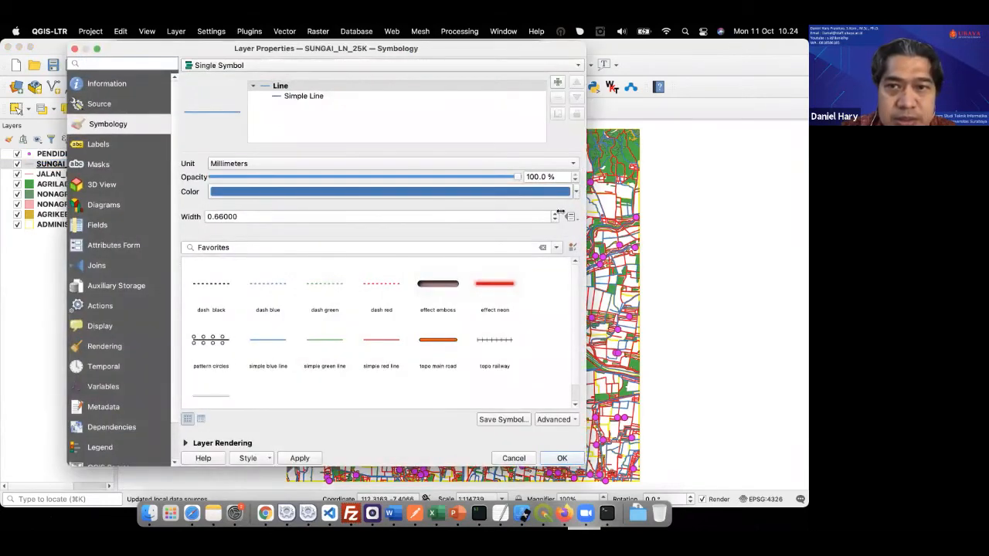
left_click(554, 221)
left_click(554, 220)
left_click(554, 220)
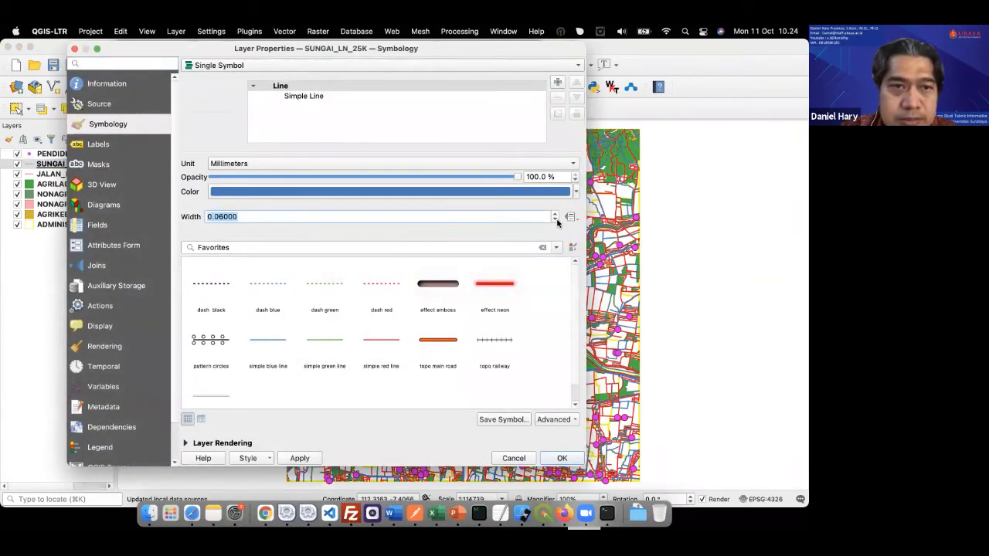
left_click(549, 458)
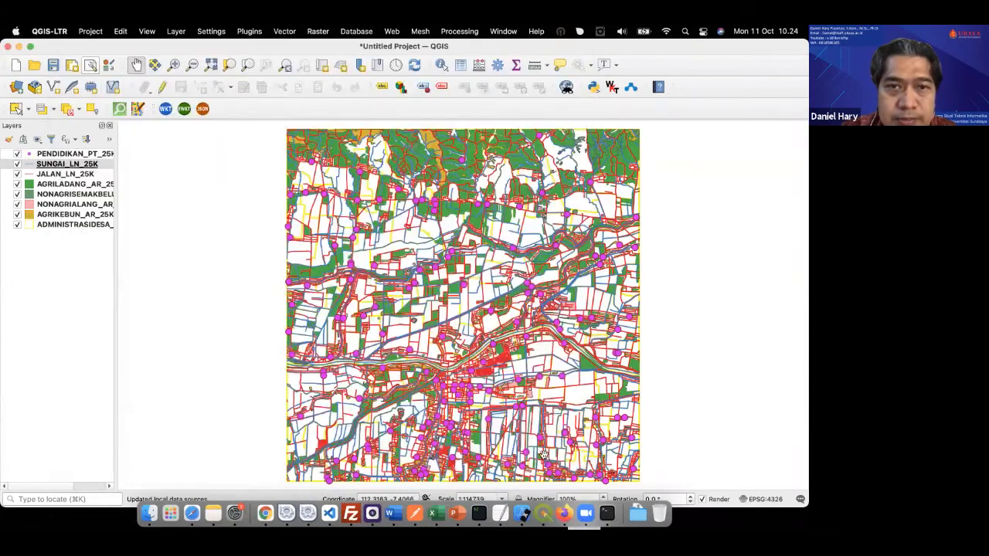
Reduce the line width of the JALAN_LN_25K road layer to 0.26 mm.
left_click(56, 175)
double_click(84, 177)
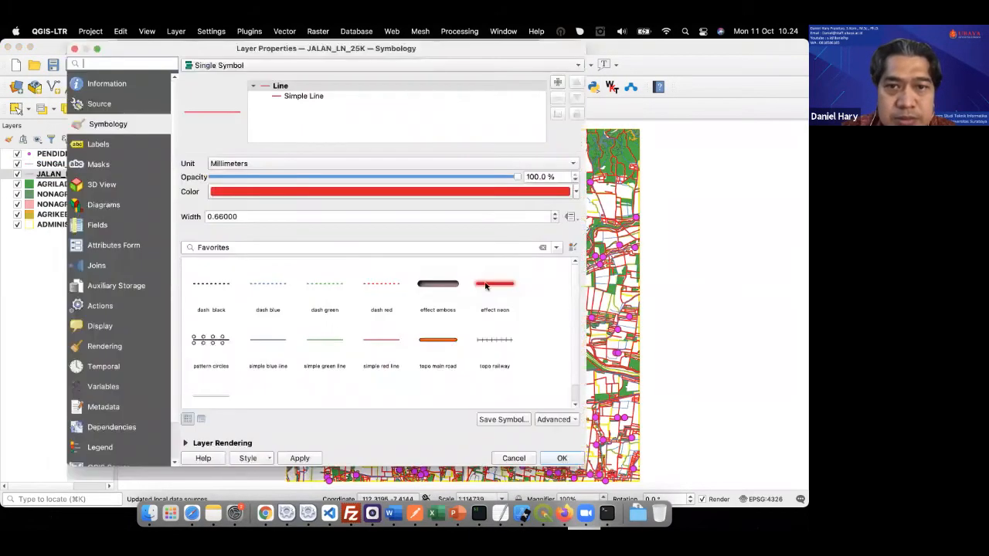
double_click(553, 220)
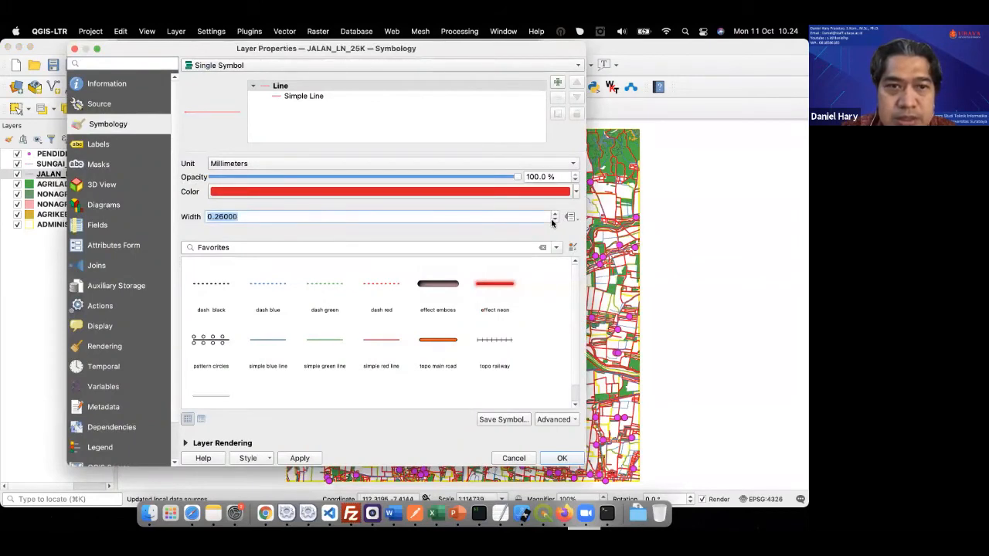
left_click(561, 457)
left_click(777, 280)
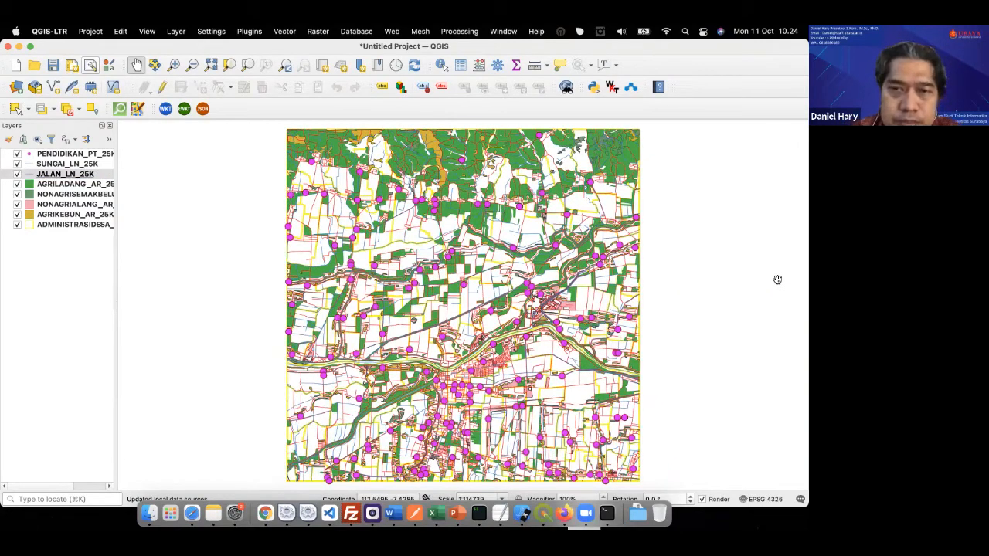
Add the OpenStreetMap XYZ tile layer listed on the reference slide and move it below all the other layers.
key("super+Tab")
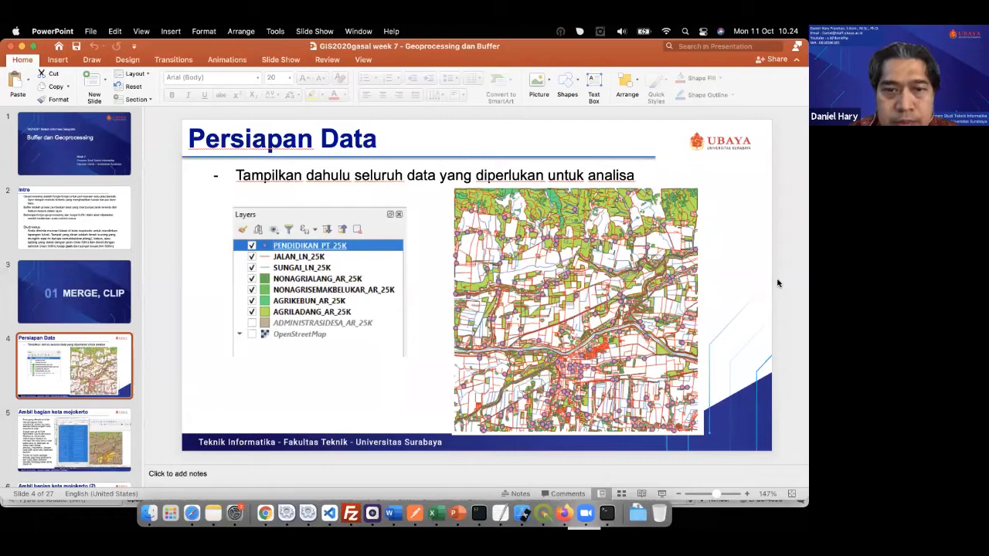
key("super+Tab")
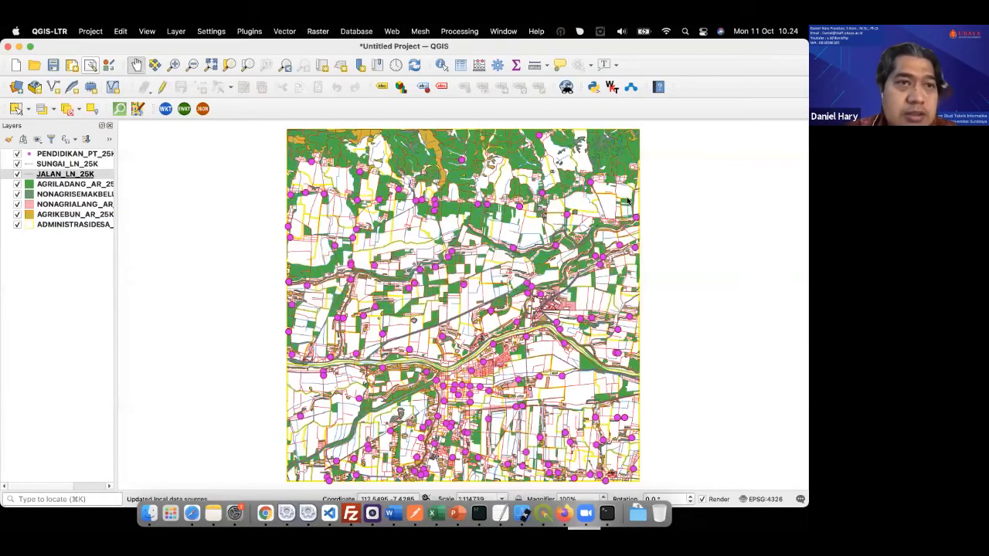
left_click(22, 87)
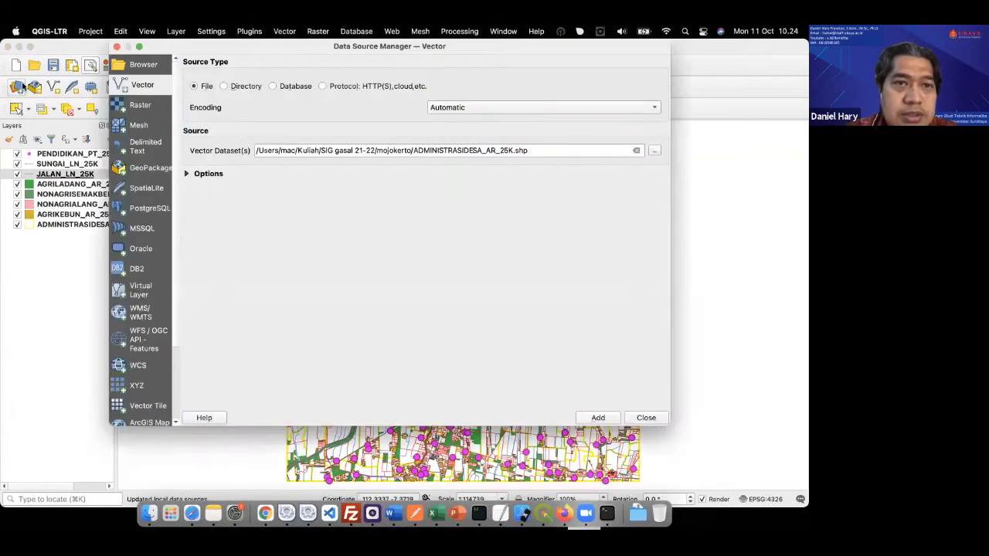
left_click(139, 385)
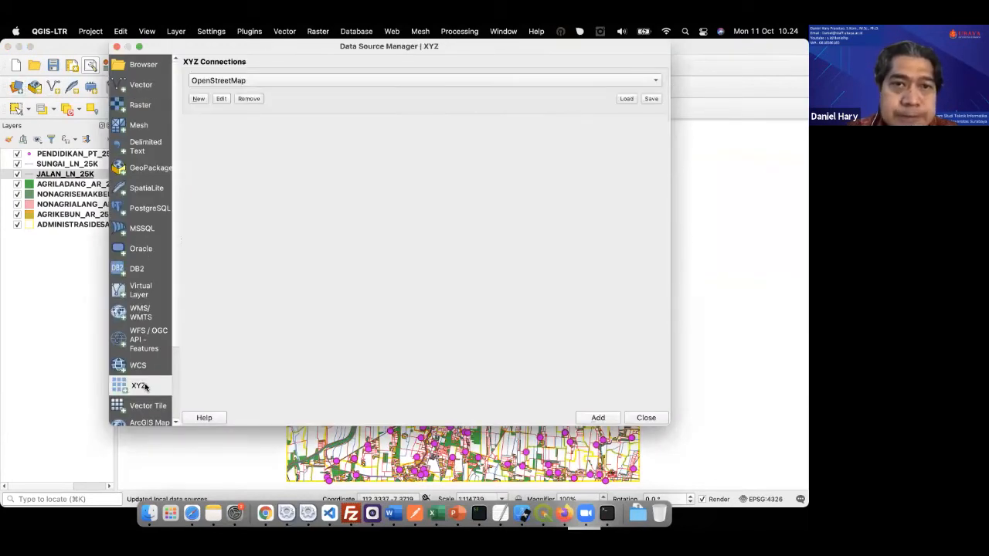
left_click(597, 417)
left_click(646, 417)
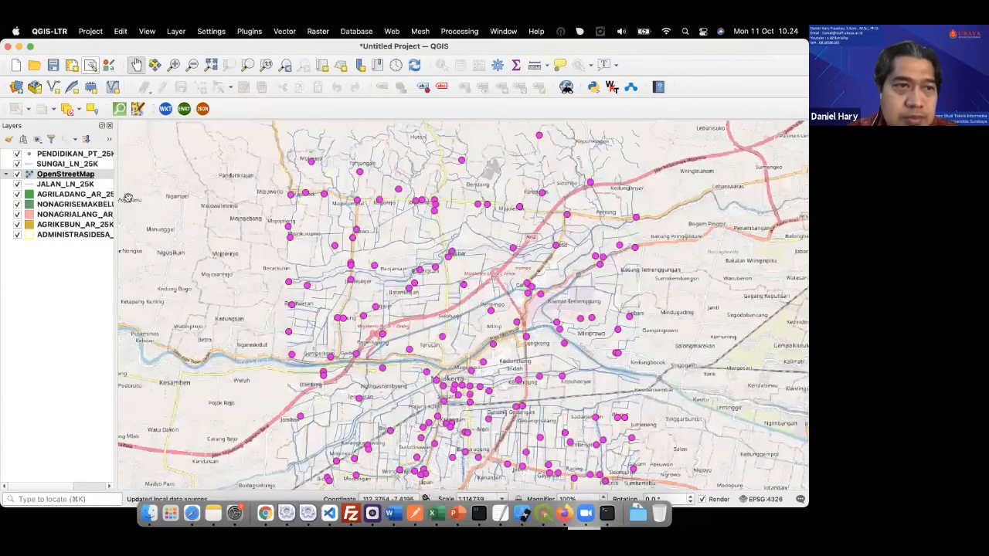
left_click_drag(75, 178, 69, 264)
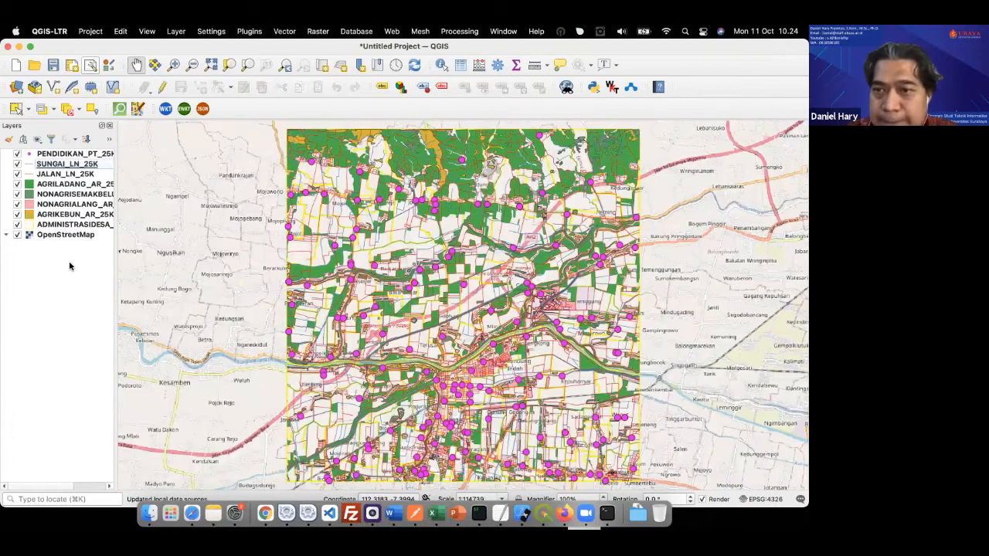
Examine how the styled layers fit the OpenStreetMap base map, over the wider region and close up around Mojokerto.
left_click(197, 64)
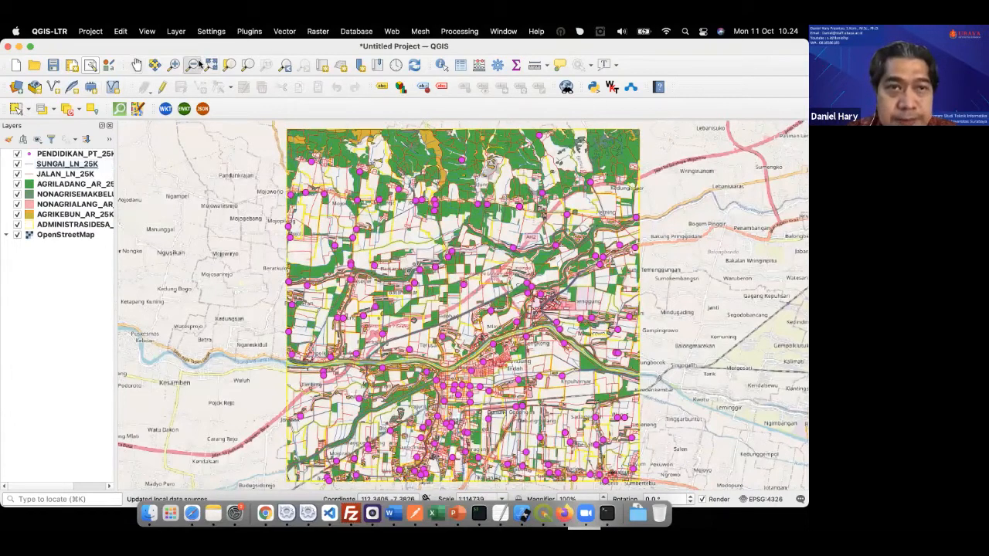
left_click(261, 262)
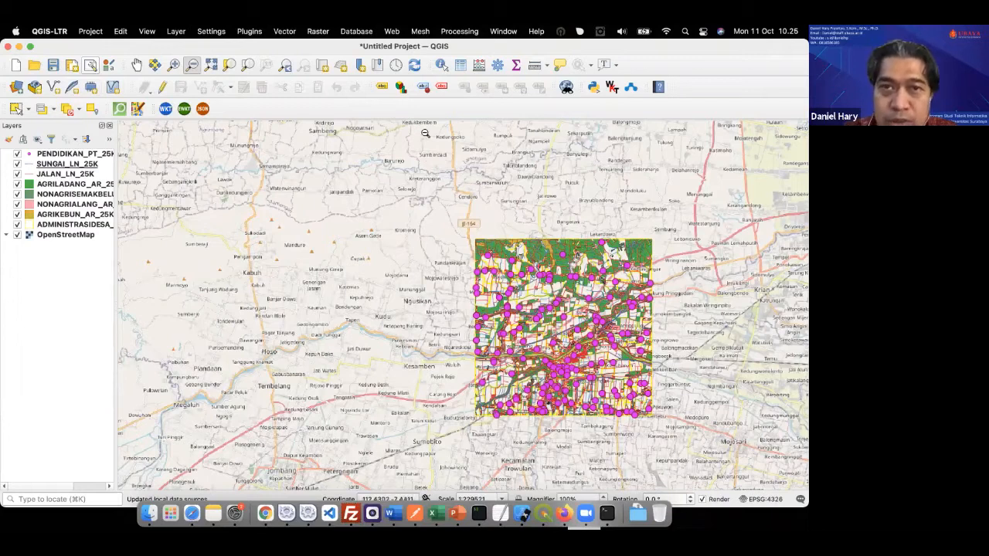
left_click(174, 65)
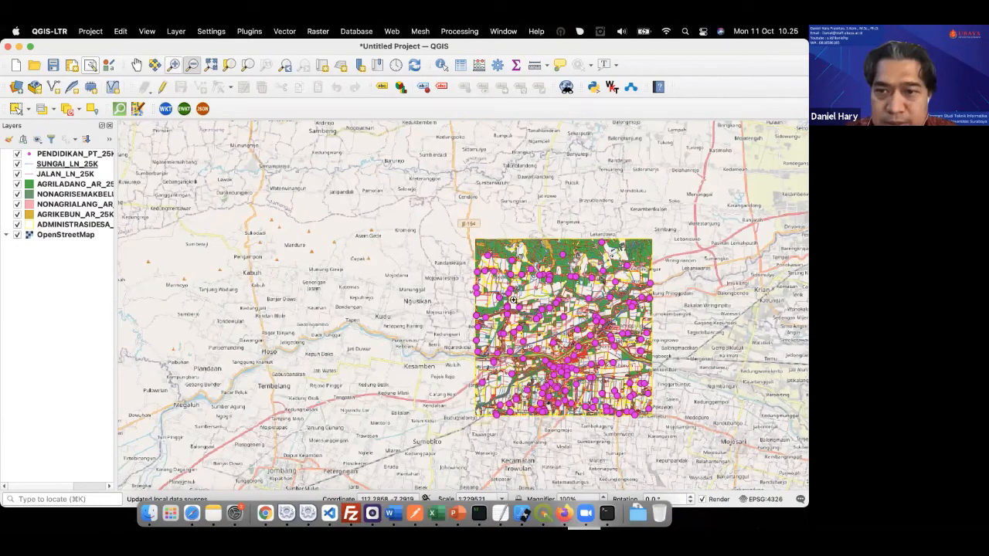
left_click_drag(515, 301, 622, 387)
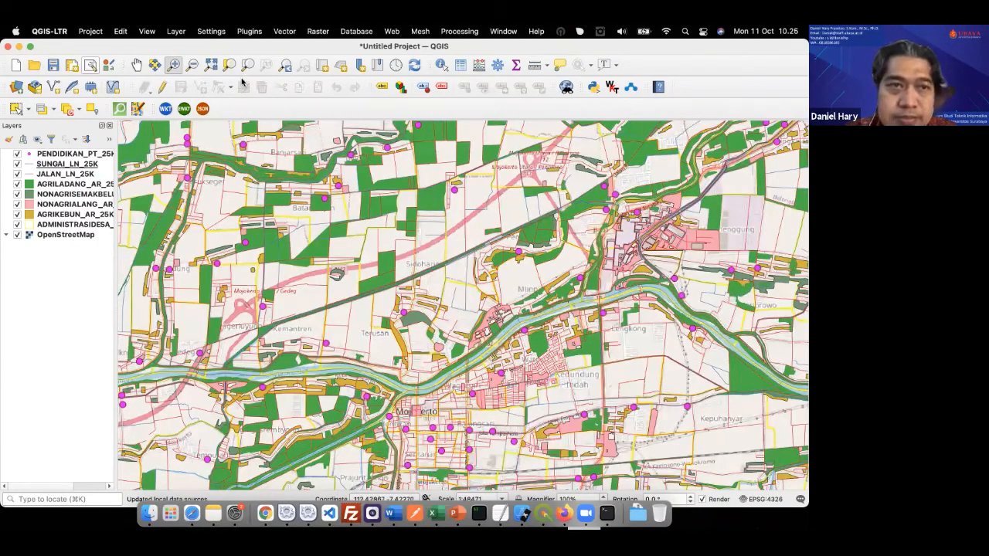
left_click(191, 65)
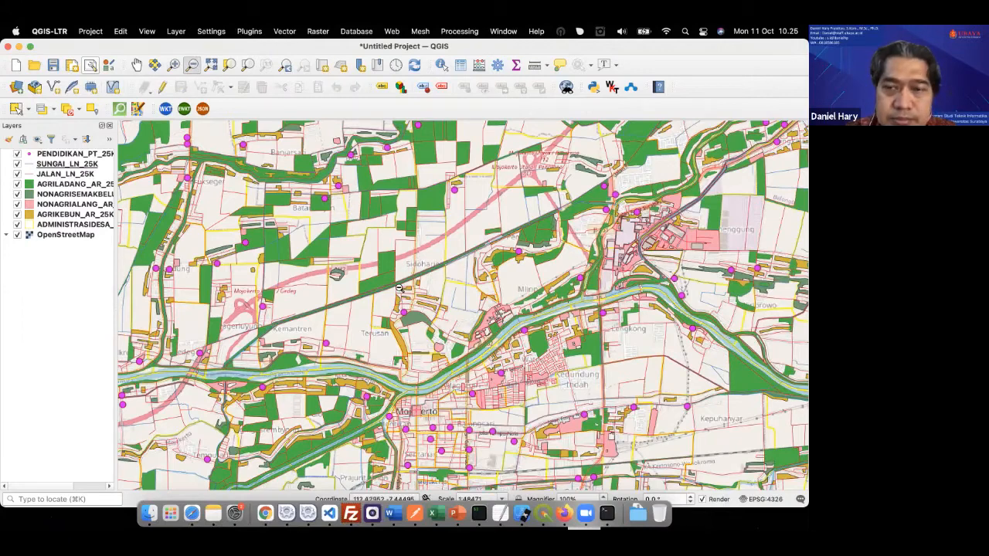
left_click(398, 287)
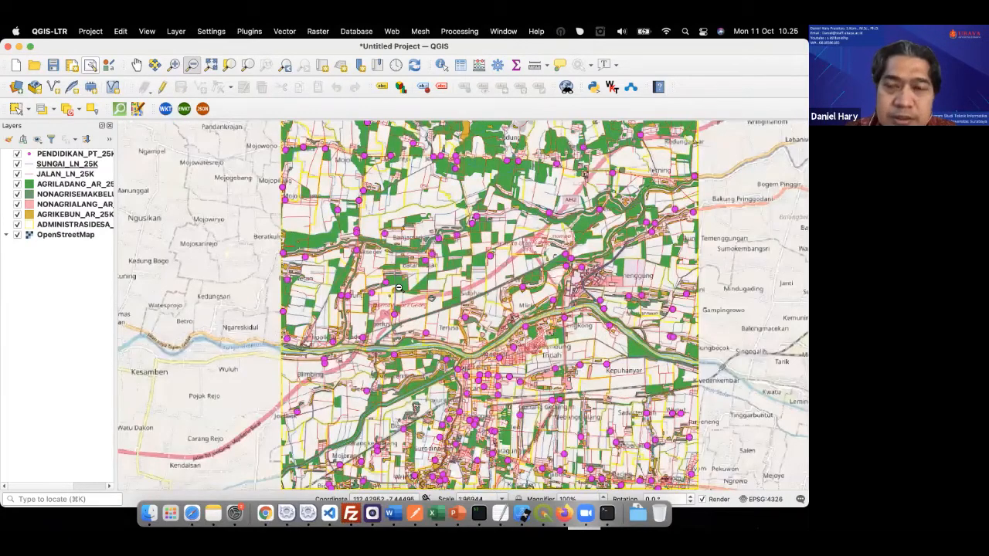
Switch to PowerPoint and read slide 5, "Ambil bagian kota mojokerto", comparing it with the QGIS map.
key("super+Tab")
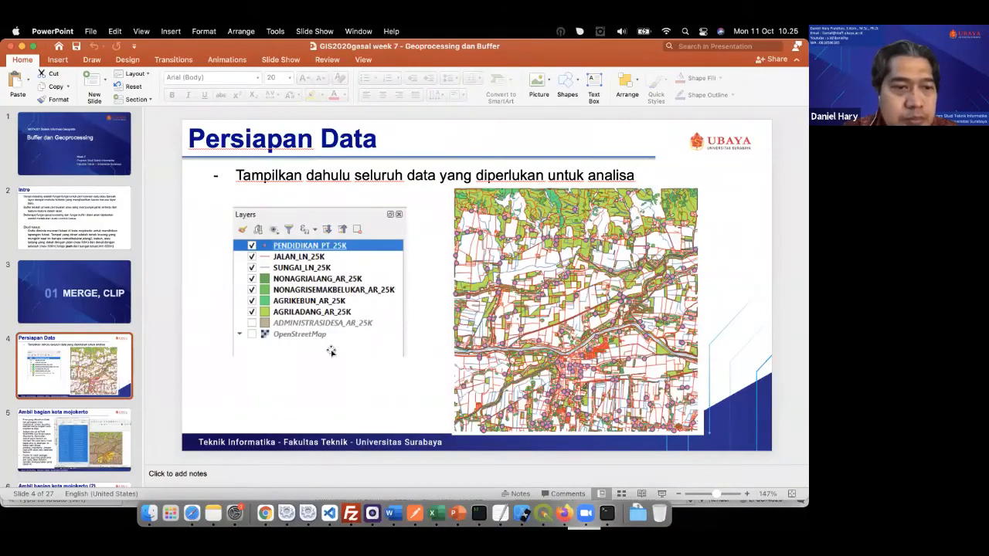
scroll(83, 344, "down", 3)
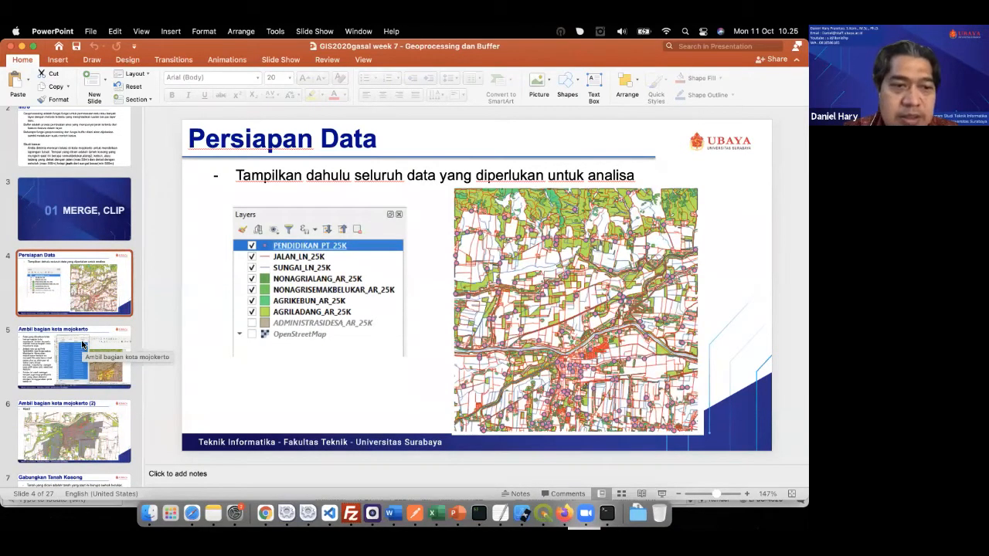
left_click(83, 345)
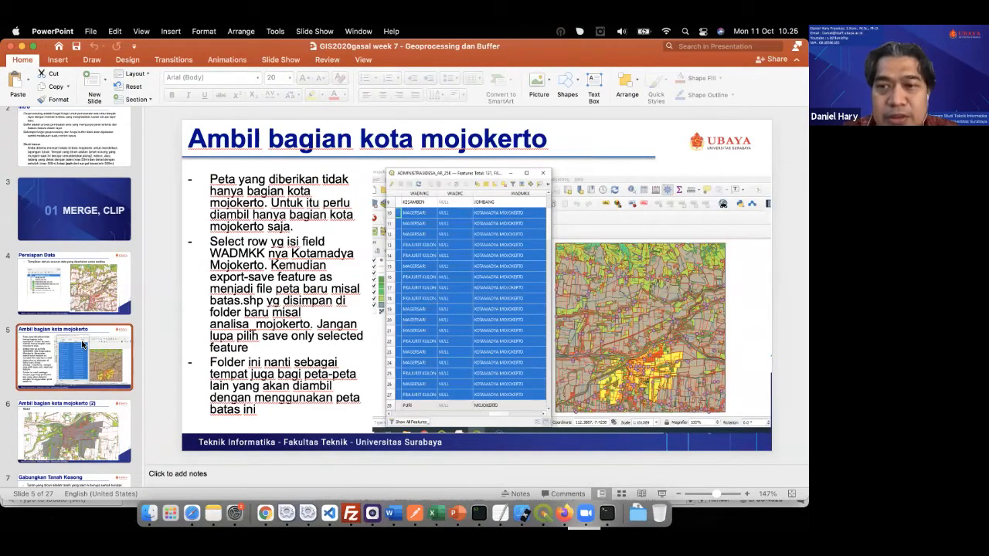
key("super+Tab")
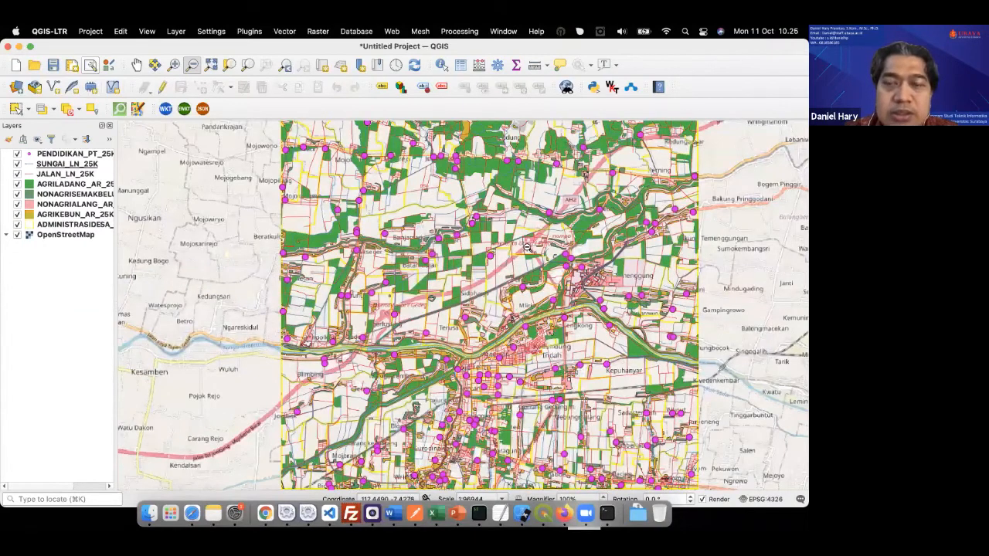
key("super+Tab")
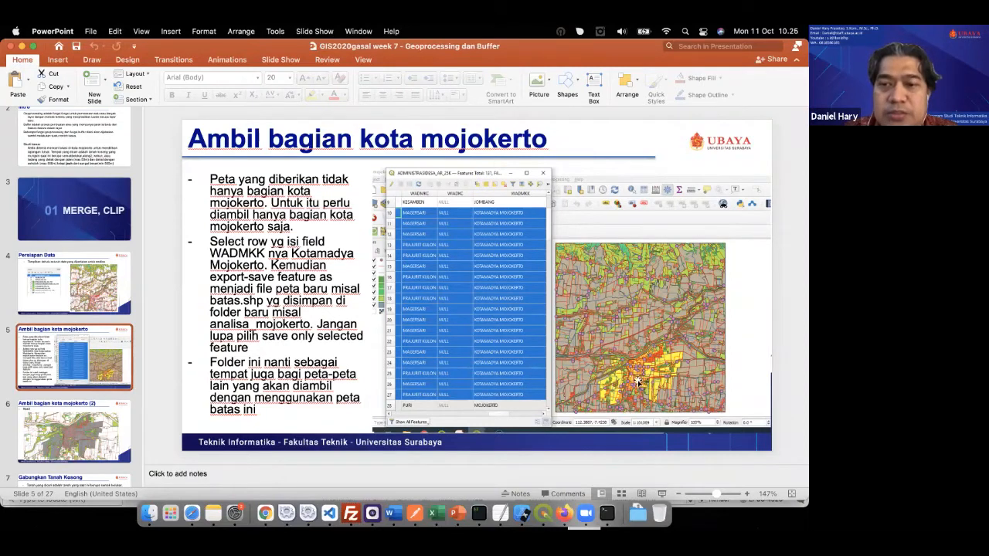
Switch back to QGIS and open the attribute table of the ADMINISTRASIDESA_AR_25K layer at the WADMKK field.
key("super+Tab")
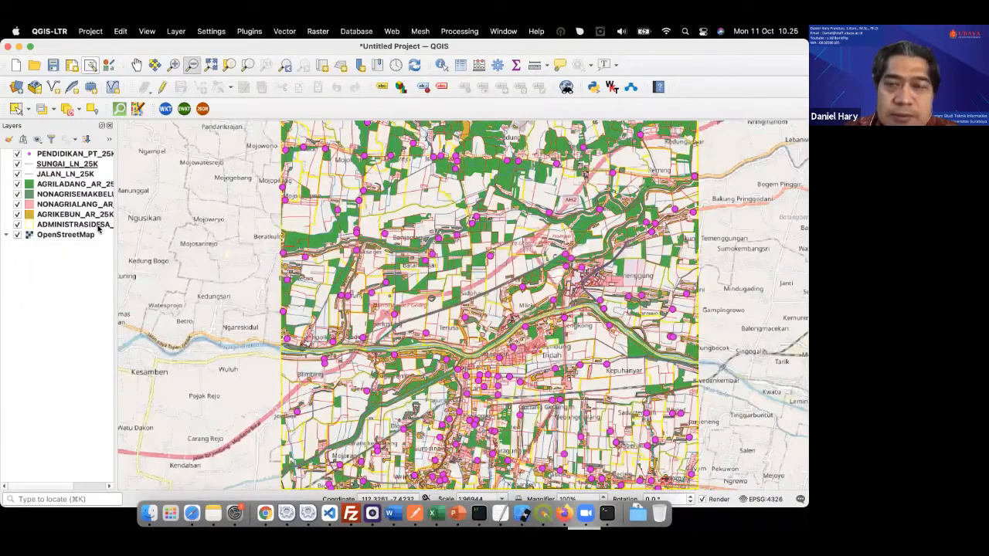
left_click(98, 226)
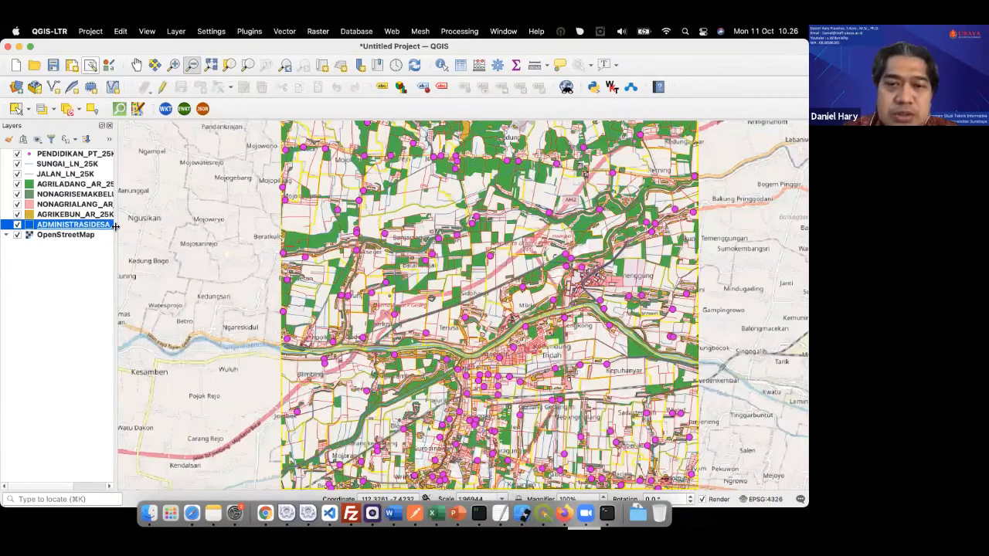
right_click(93, 224)
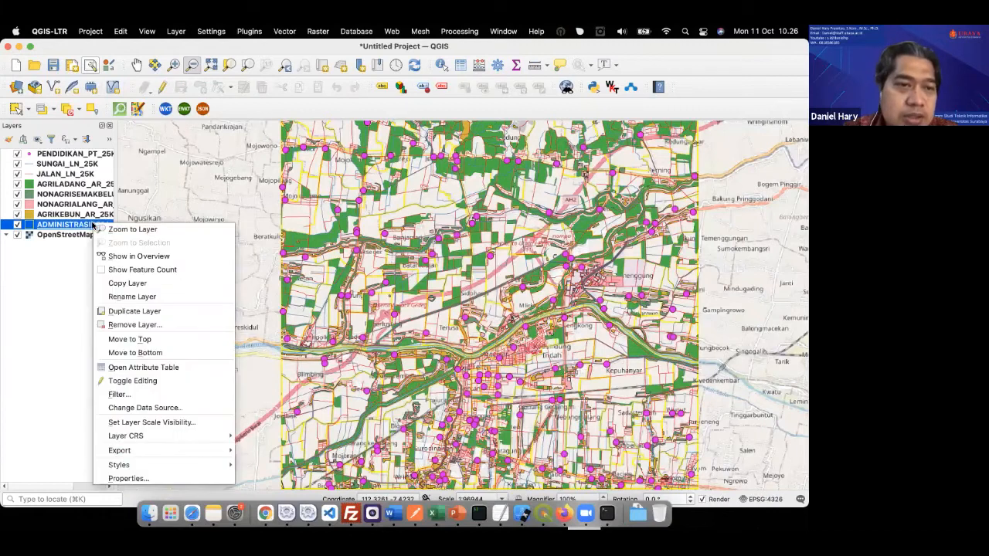
left_click(193, 374)
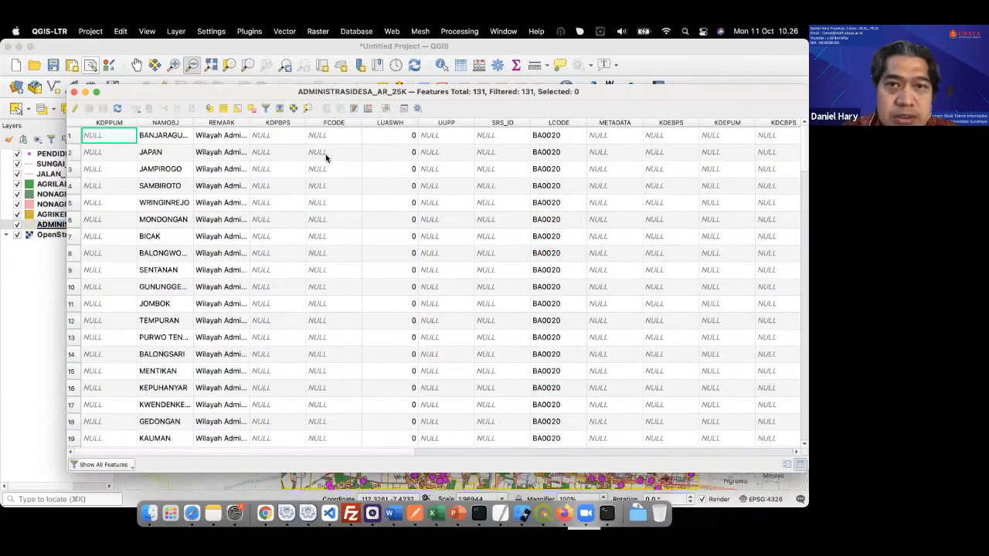
scroll(483, 166, "right", 10)
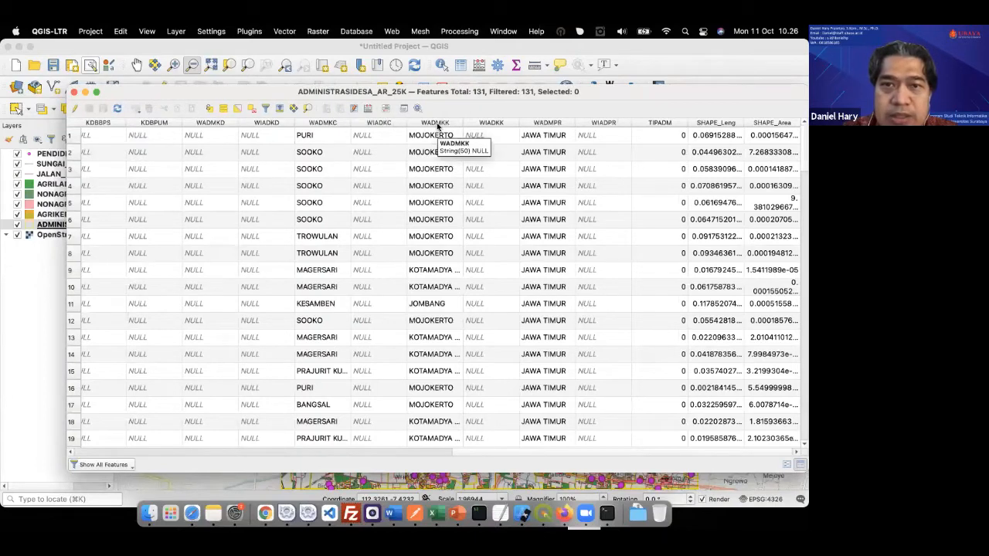
Widen the WADMKK column to show its full values and sort the table by it in ascending order.
left_click_drag(462, 125, 592, 130)
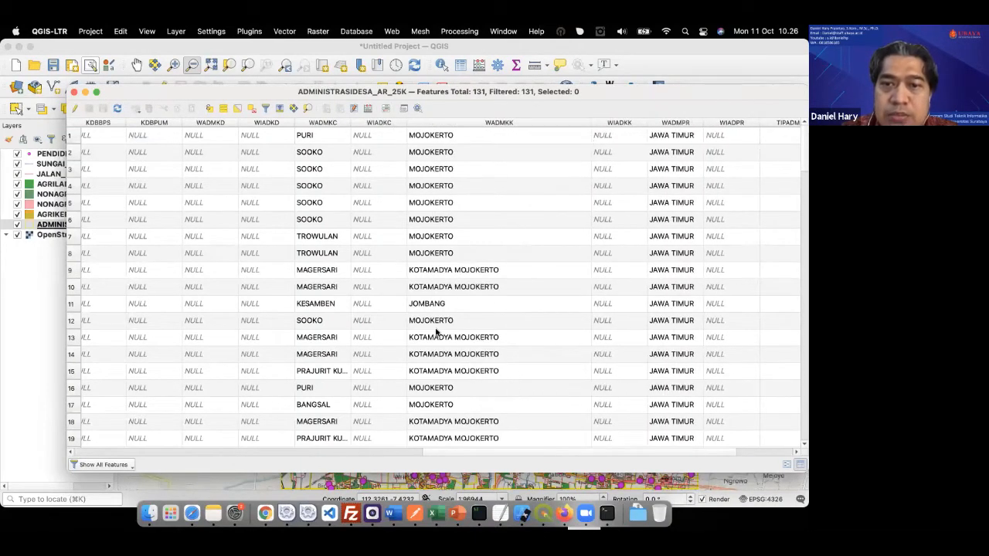
left_click(448, 306)
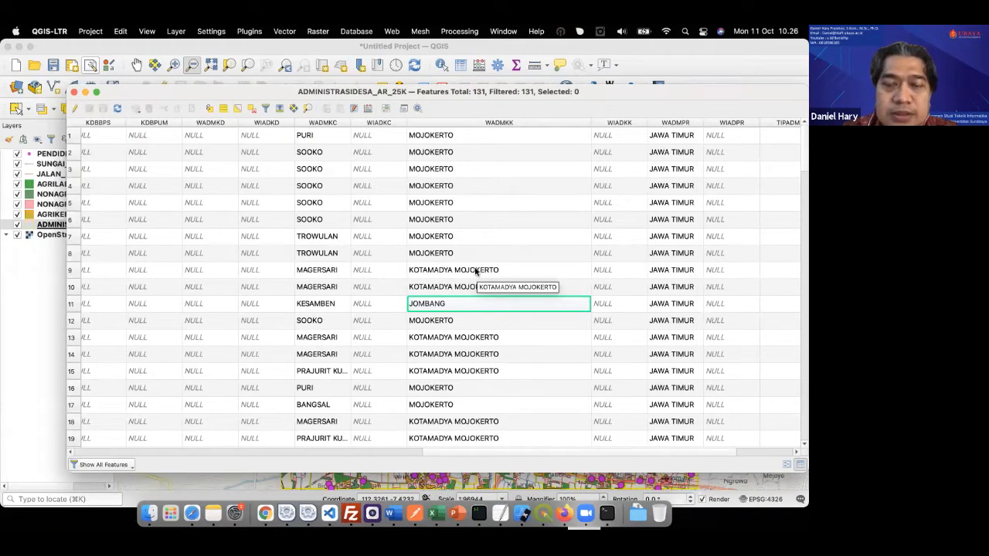
left_click(498, 123)
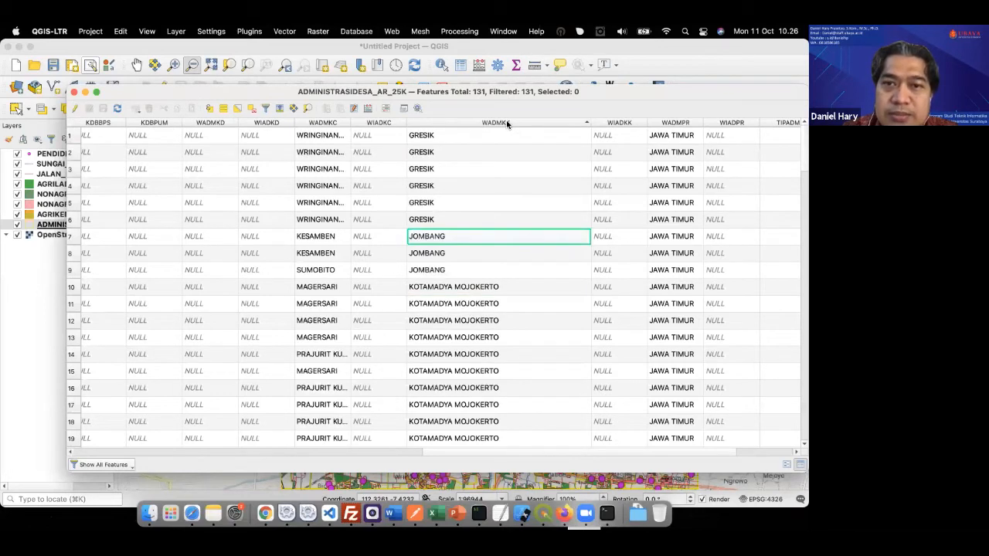
left_click(483, 124)
left_click(483, 123)
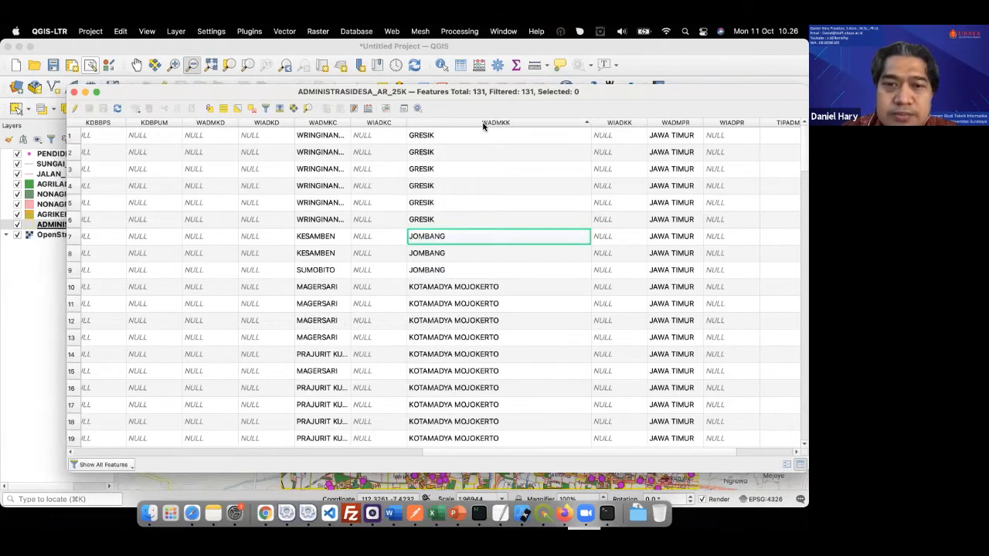
Select all rows with WADMKK value KOTAMADYA MOJOKERTO, rows 10 to 27, and check the rest of the table for others.
left_click(75, 287)
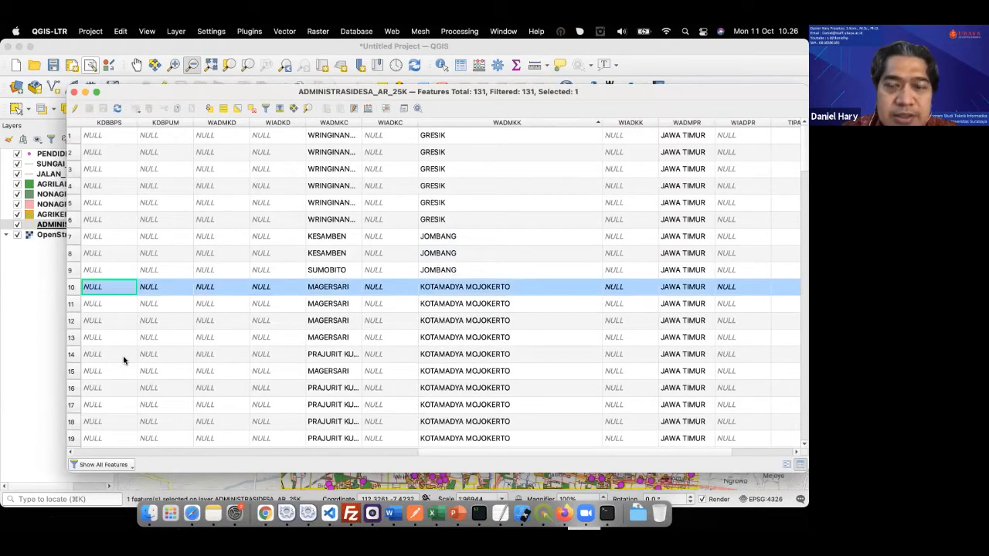
scroll(124, 358, "down", 3)
scroll(124, 359, "down", 4)
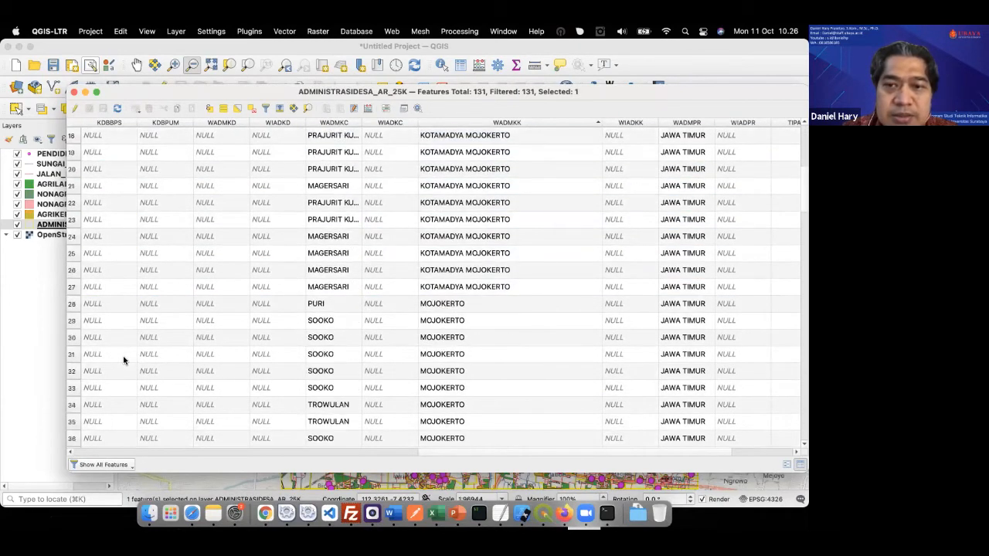
left_click(71, 288, "shift")
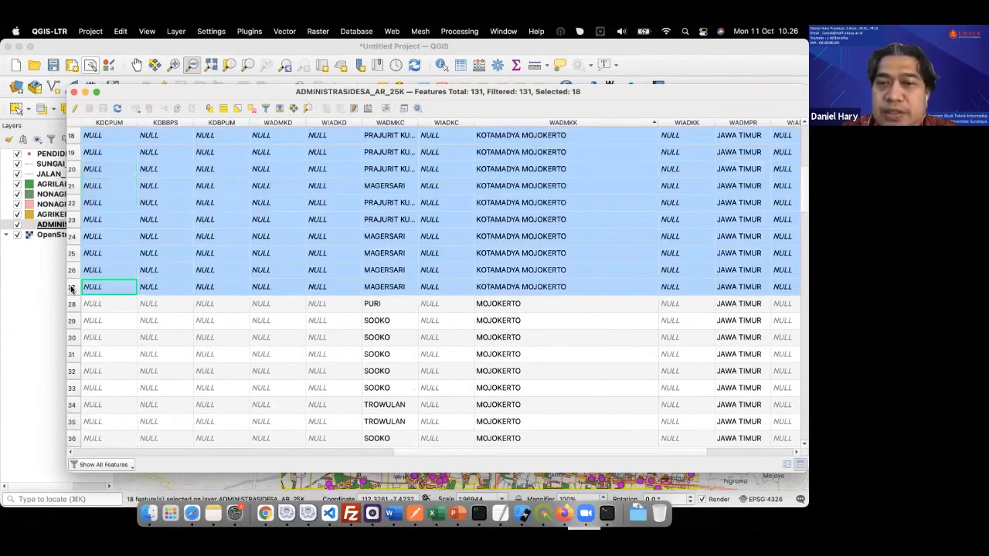
scroll(423, 311, "up", 7)
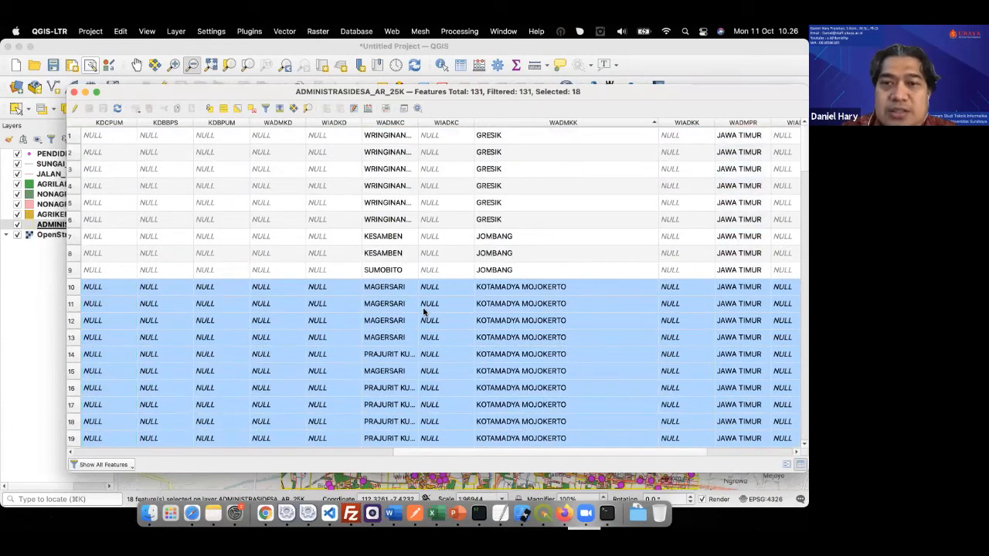
scroll(423, 310, "down", 20)
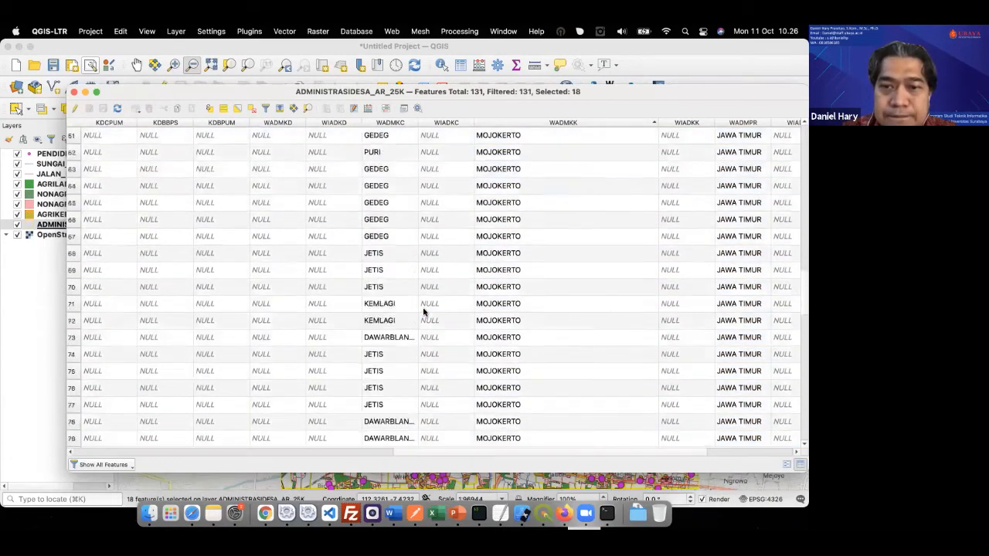
scroll(424, 311, "down", 12)
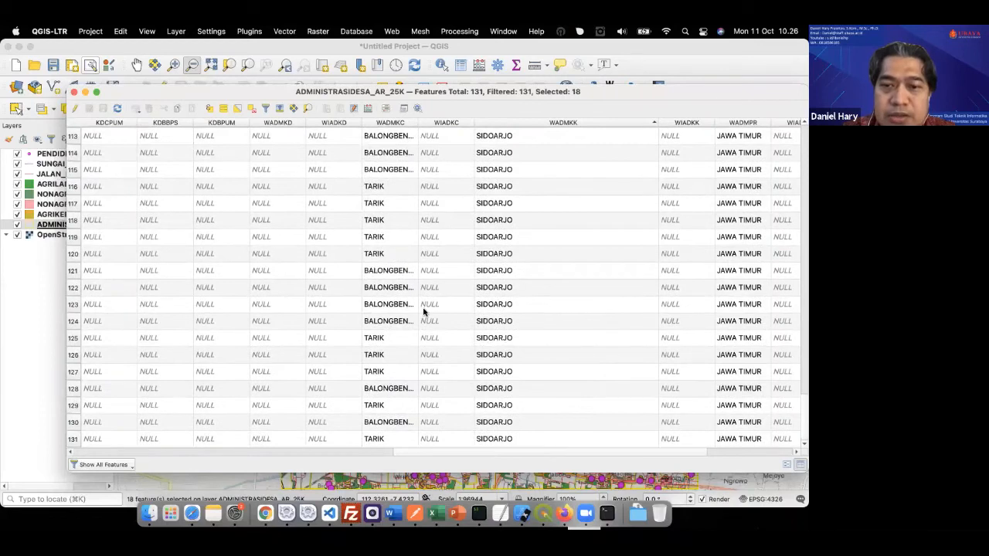
scroll(423, 310, "up", 8)
scroll(423, 311, "up", 20)
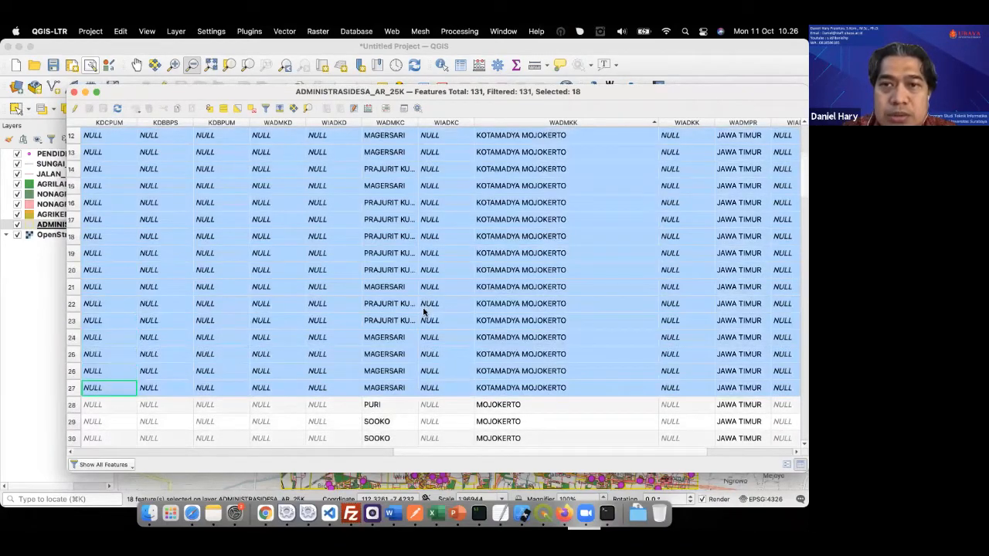
scroll(423, 311, "up", 4)
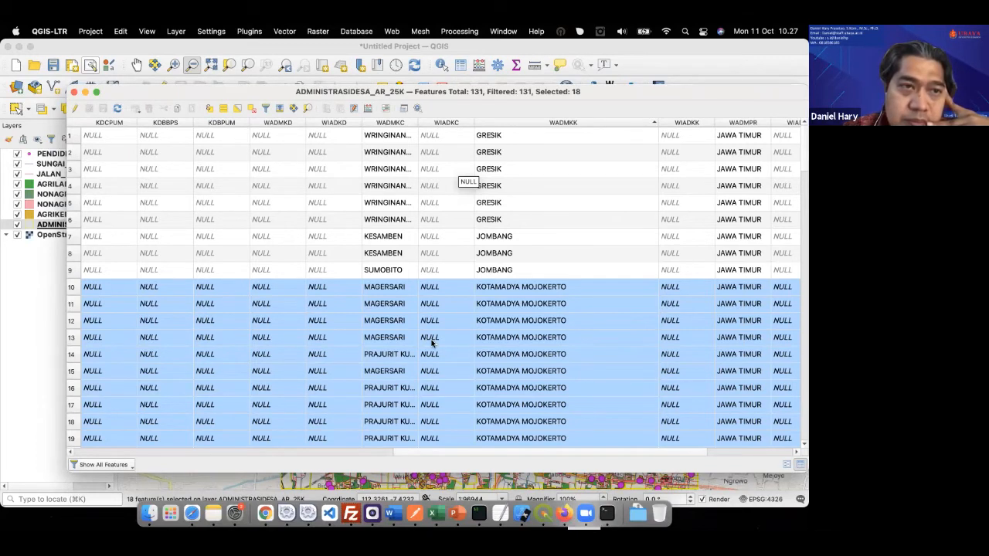
Close the attribute table and give the ADMINISTRASIDESA_AR_25K layer the gray 3 fill symbol.
left_click(74, 92)
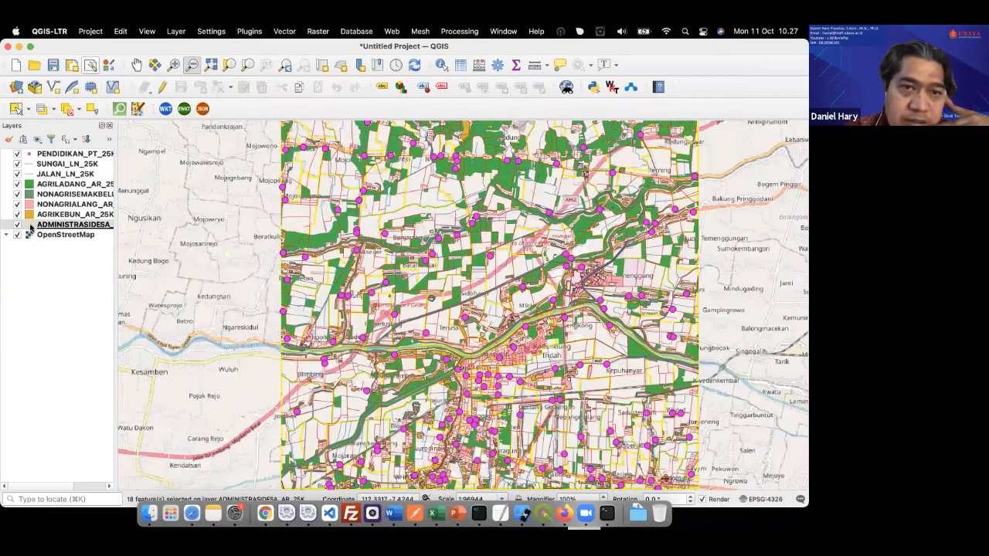
double_click(31, 227)
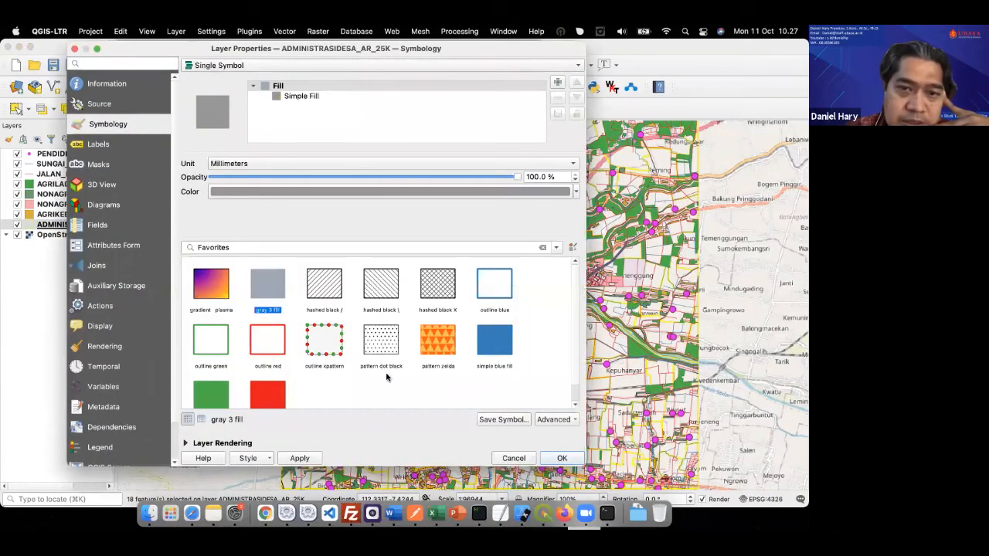
left_click(561, 458)
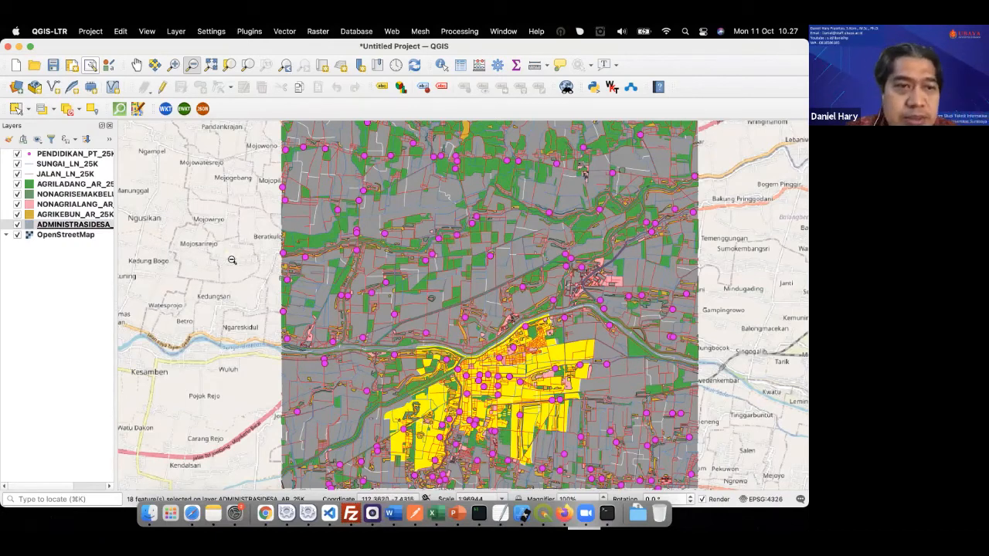
Start exporting the ADMINISTRASIDESA_AR_25K features as an ESRI Shapefile and browse to the mojokerto folder for the output file.
right_click(104, 228)
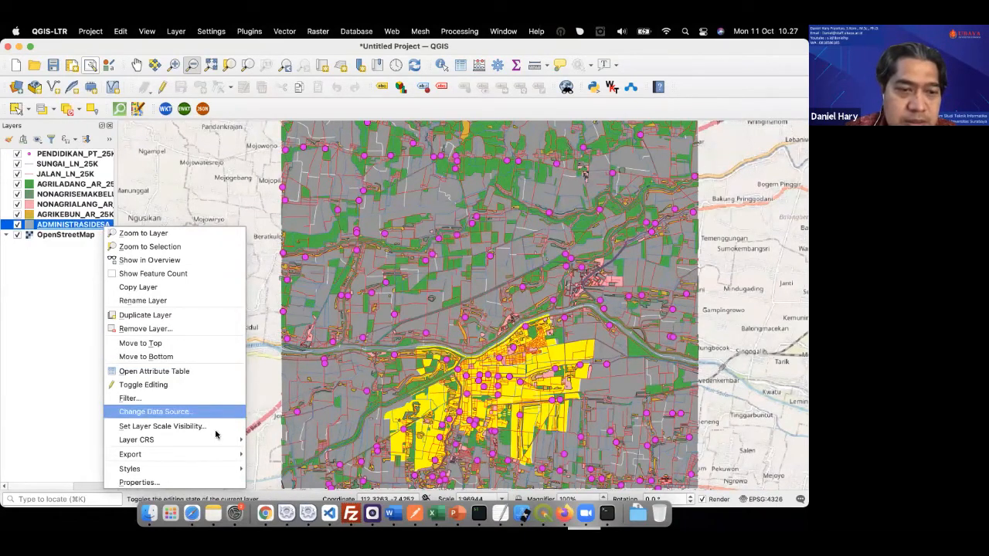
mouse_move(226, 456)
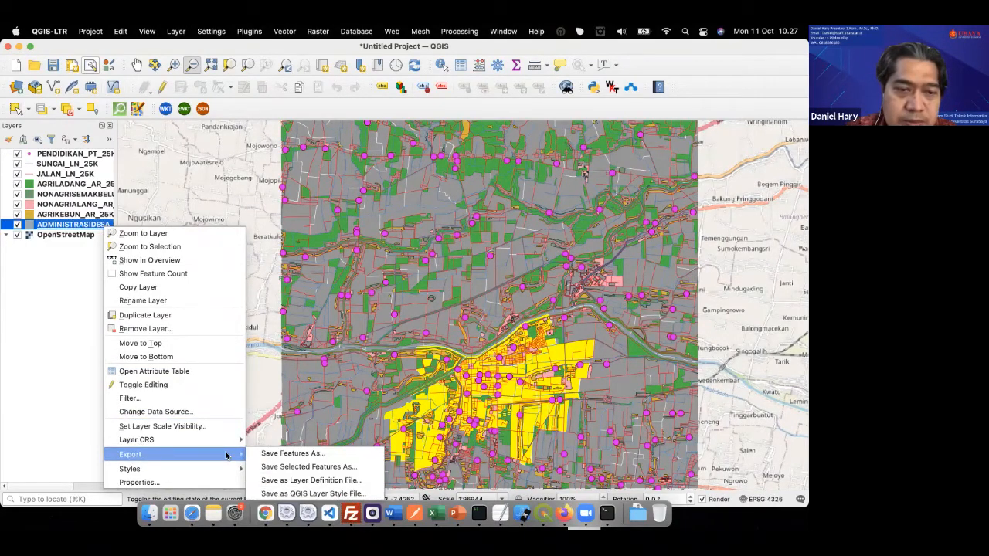
left_click(275, 456)
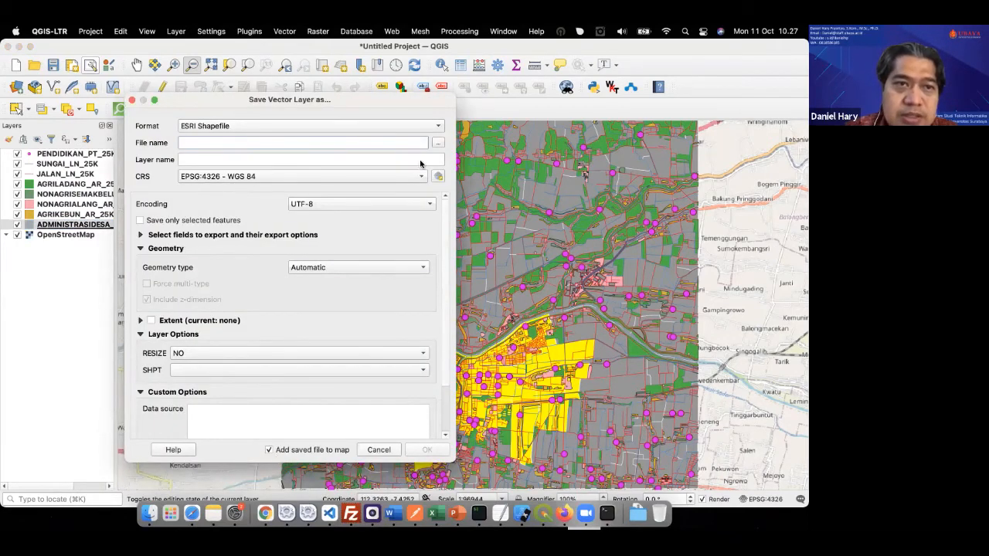
left_click(438, 143)
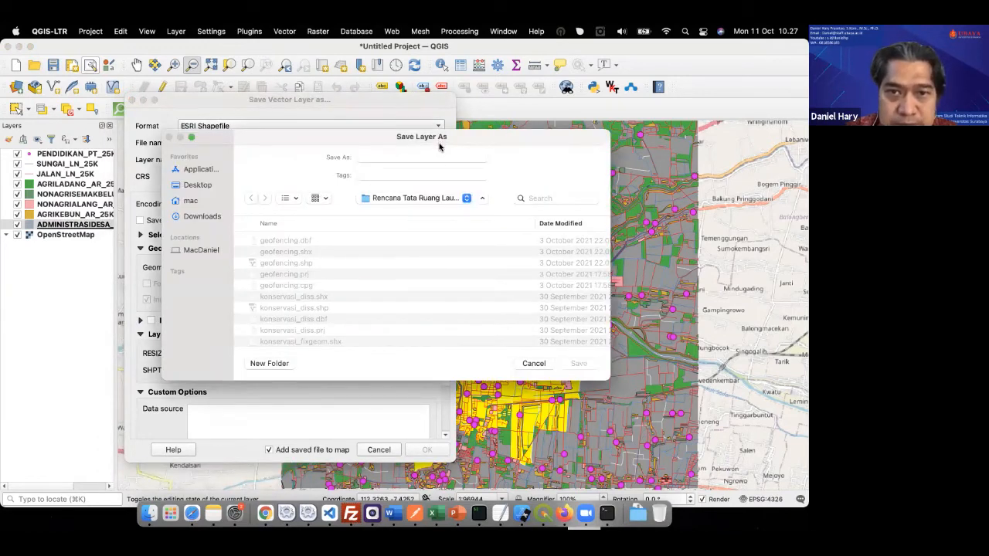
left_click(468, 199)
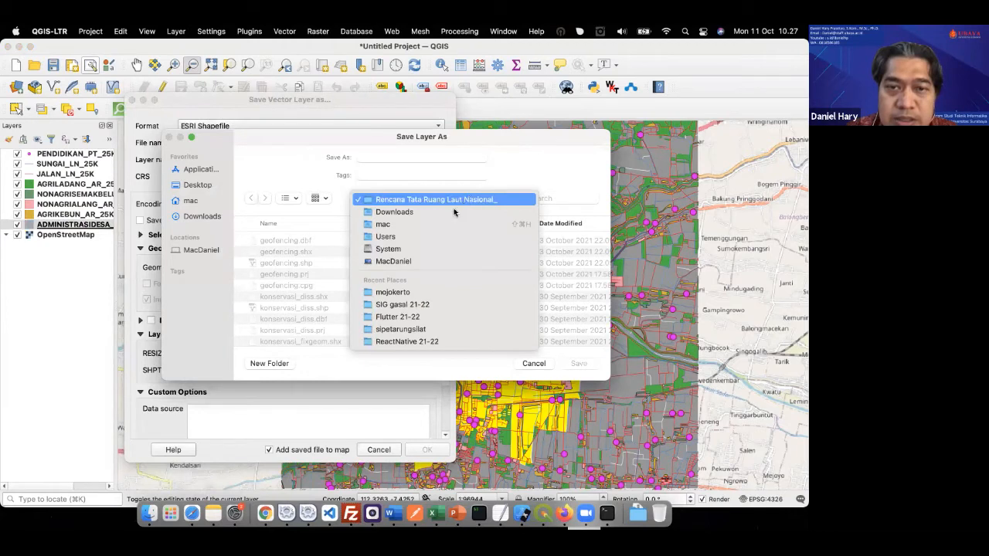
left_click(451, 224)
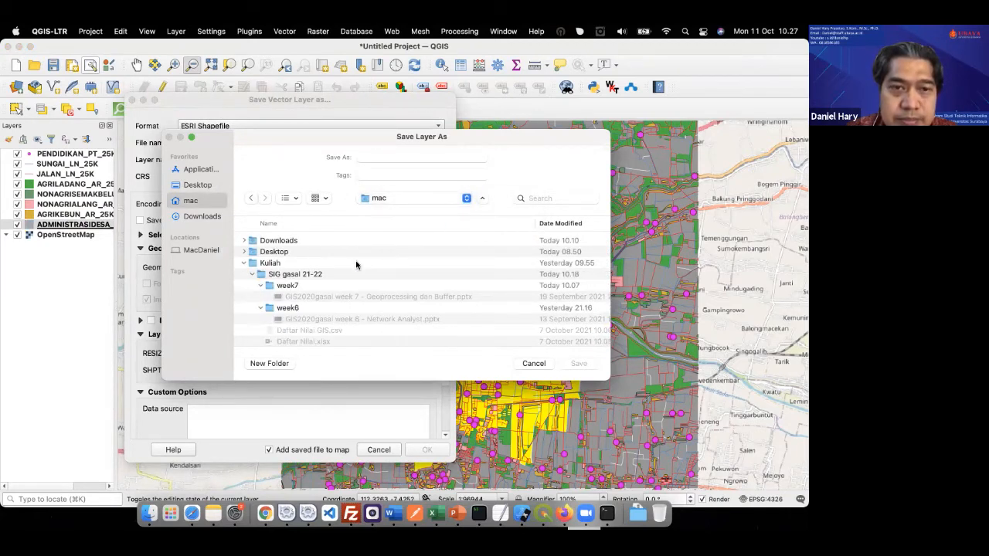
scroll(267, 313, "down", 3)
scroll(267, 313, "down", 10)
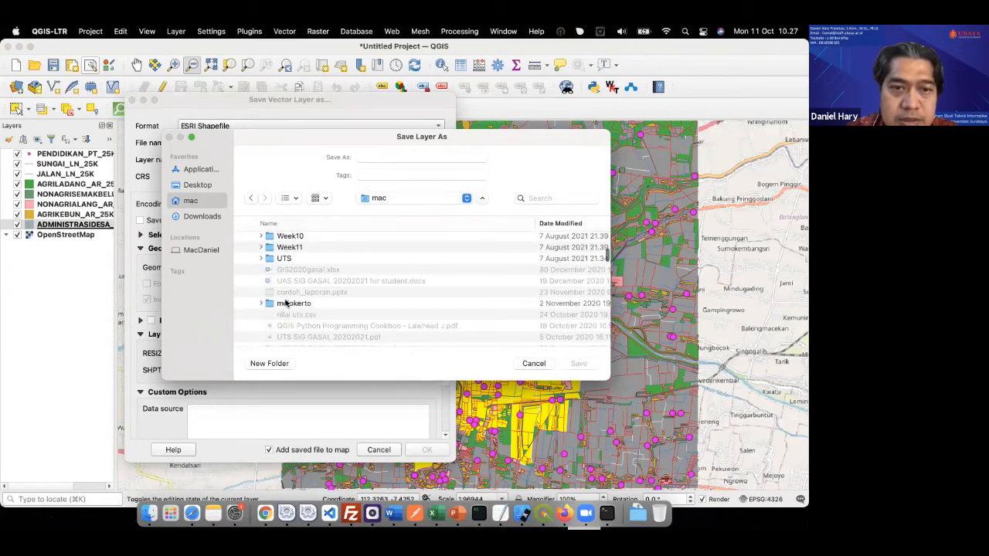
double_click(285, 303)
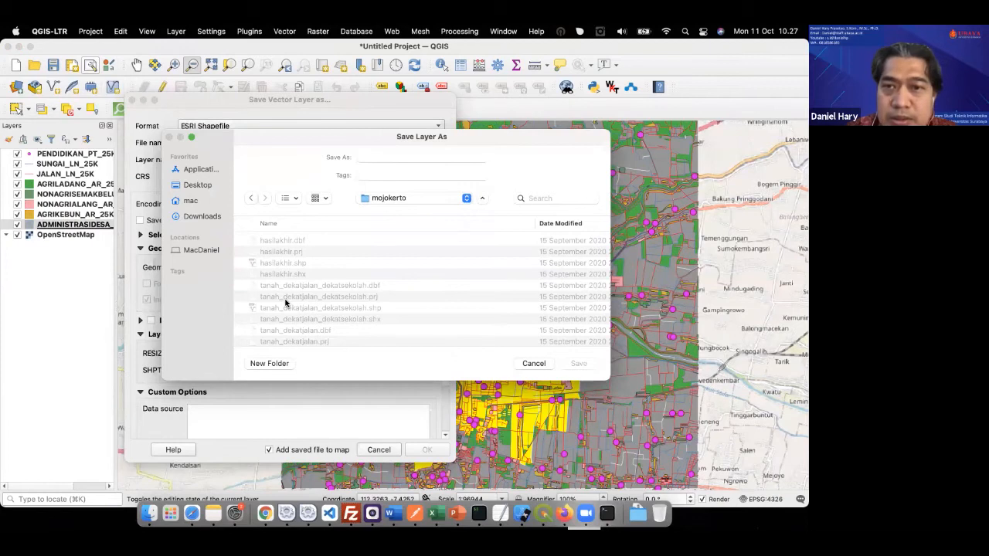
Create a new folder named week8 inside the mojokerto folder.
left_click(281, 364)
type("week")
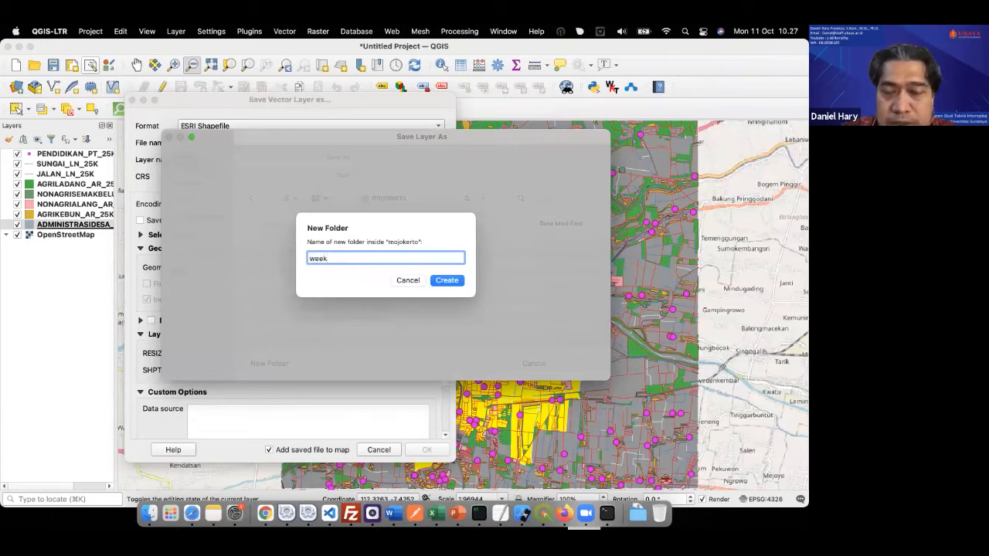
type("8")
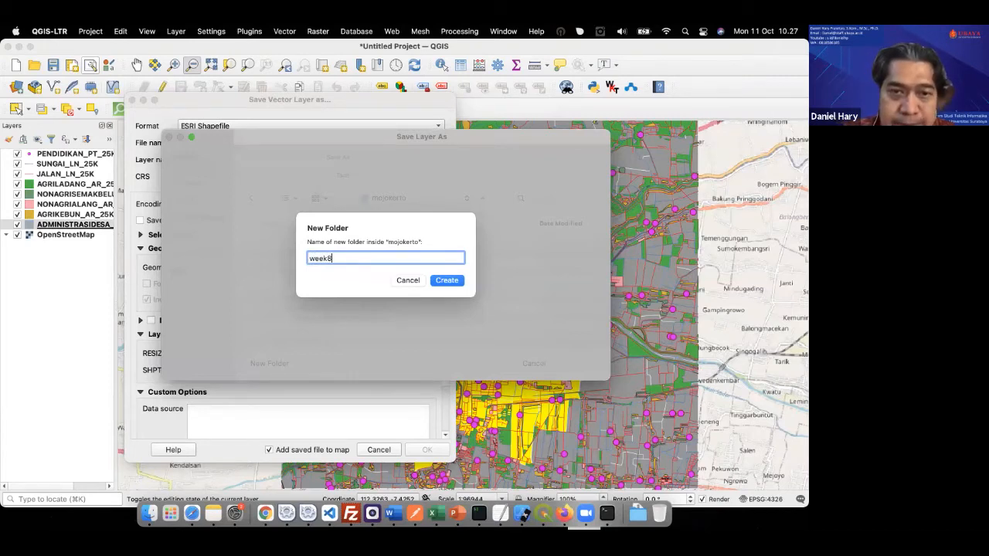
left_click(452, 281)
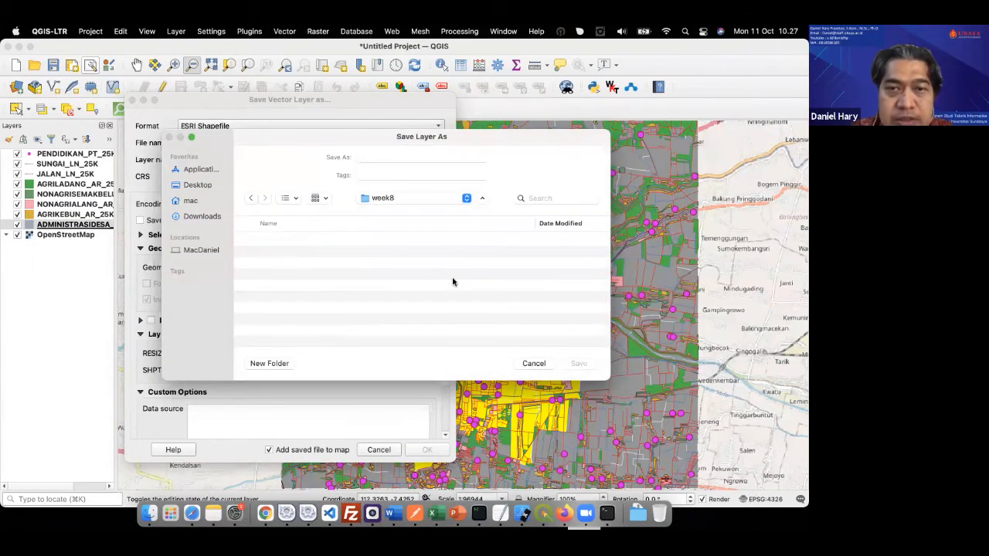
Name the output shapefile mojokerto_wilayah in the week8 folder.
left_click(401, 155)
type("mojo")
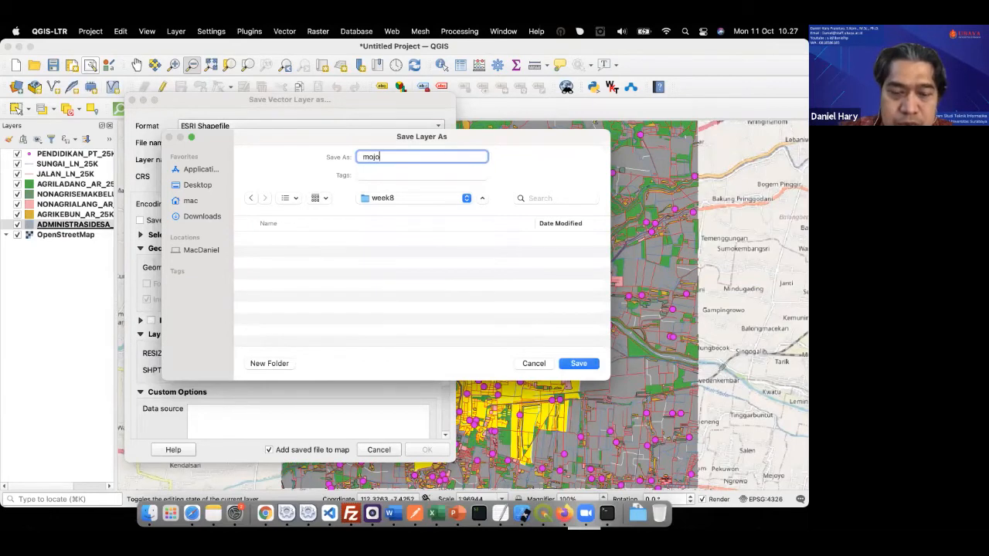
type("kert")
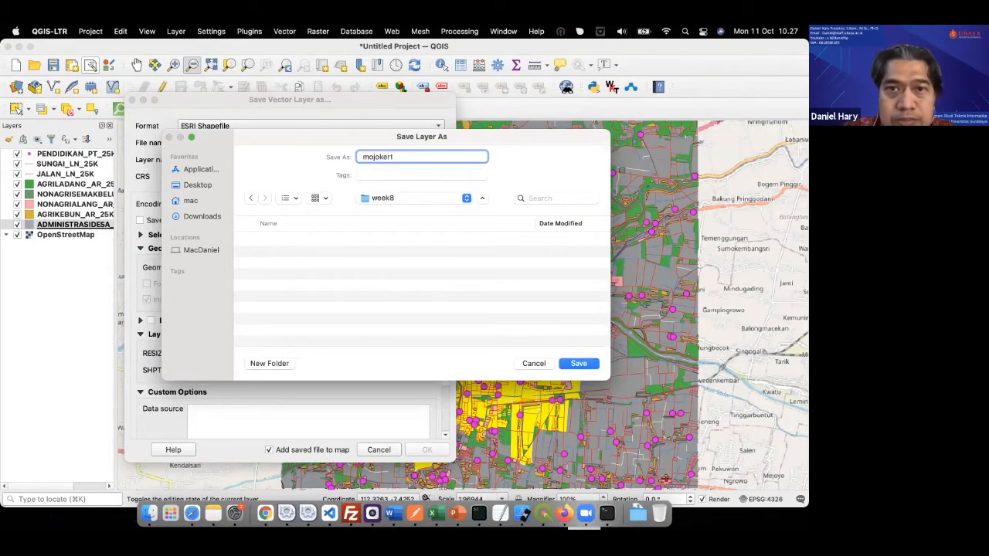
type("o")
key("BackSpace")
type("_baatas")
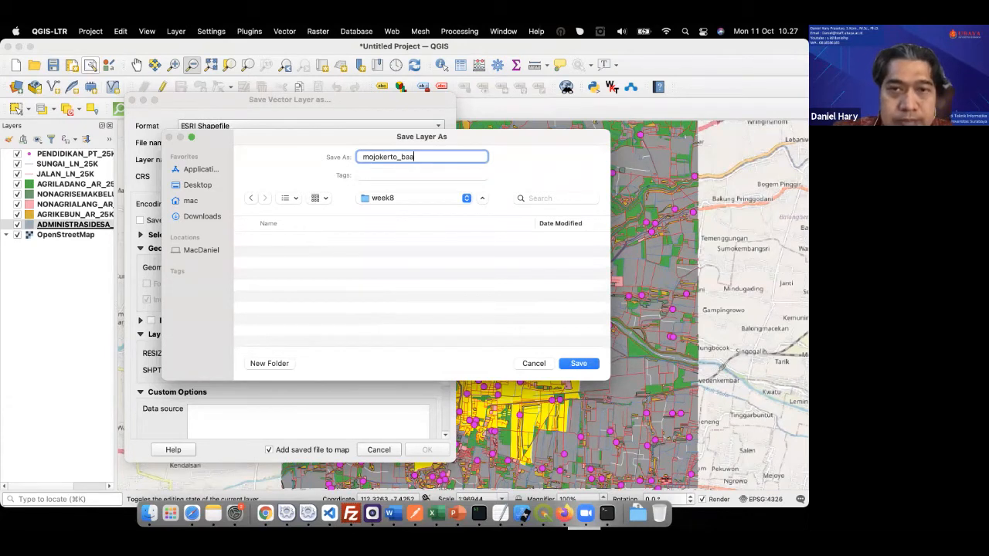
key("Left")
key("Left")
key("Left")
key("BackSpace")
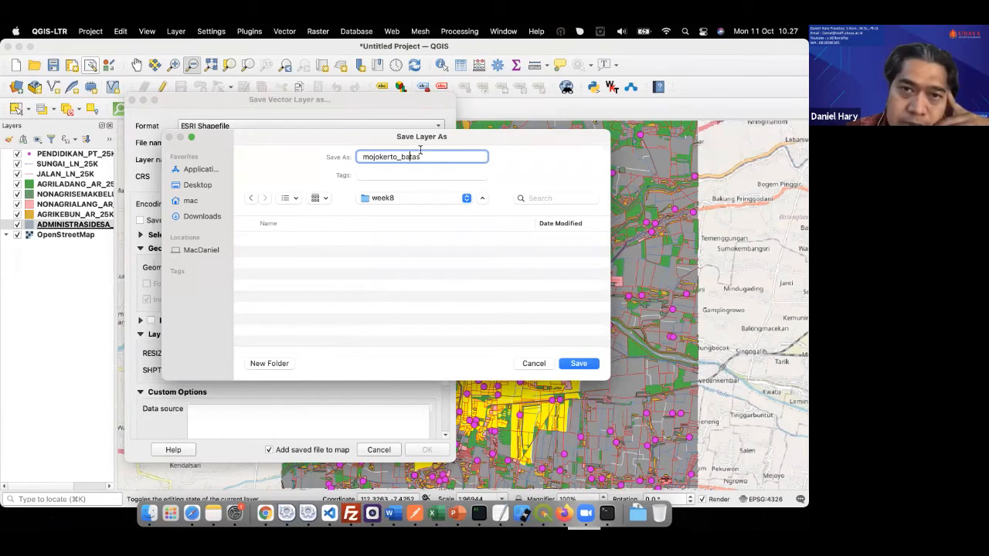
left_click_drag(401, 157, 423, 156)
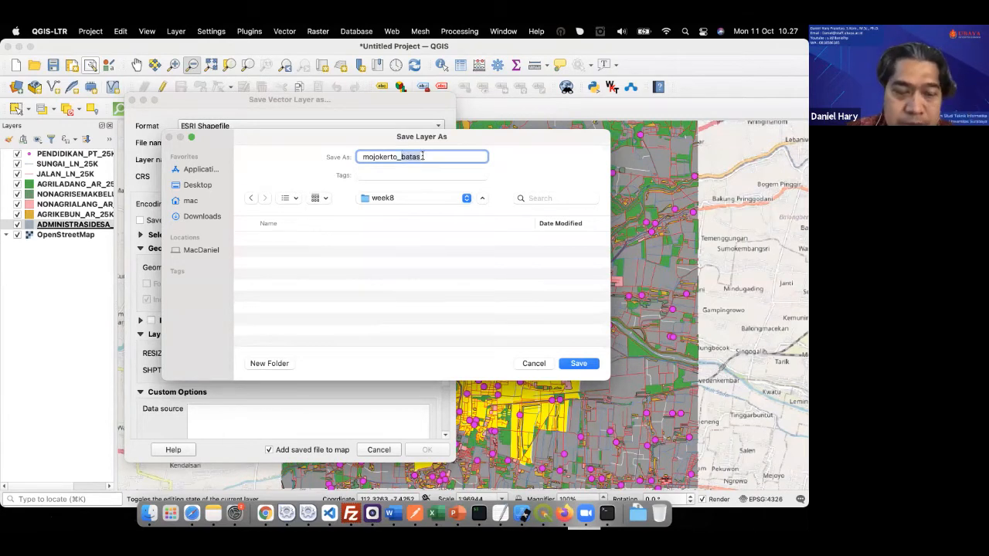
type("wilayah")
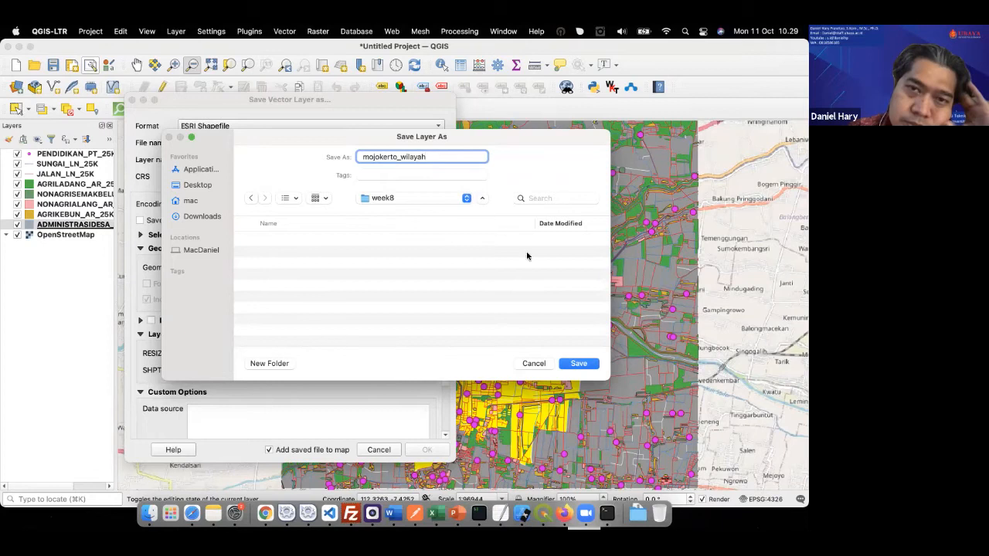
Accept the output file and export only the selected features to the new shapefile in EPSG:4326 - WGS 84.
left_click(575, 363)
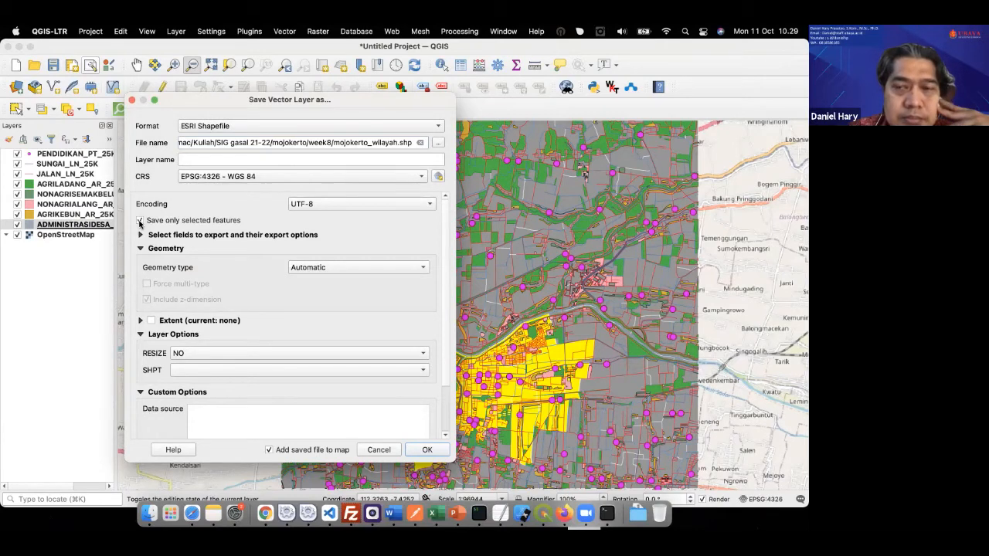
left_click(140, 222)
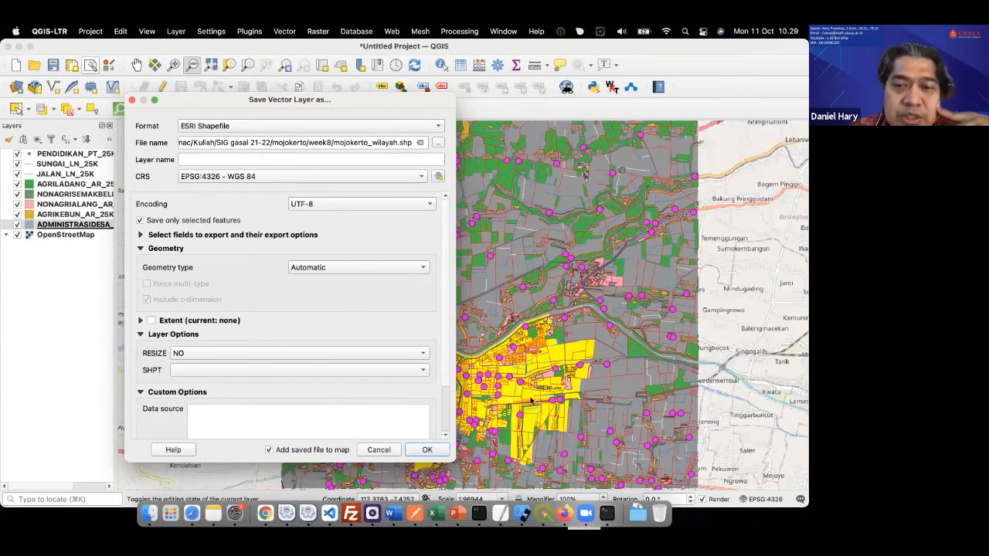
left_click(427, 450)
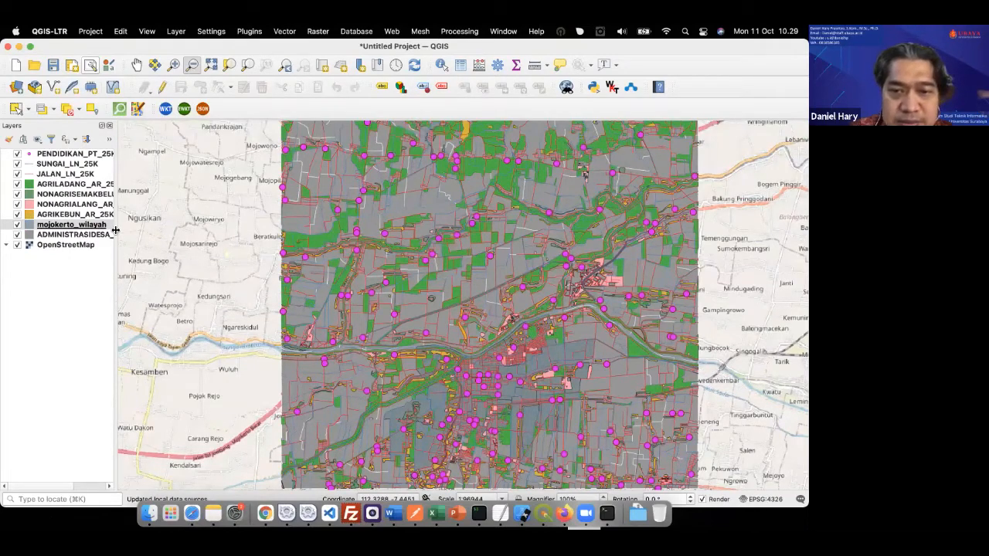
Hide the ADMINISTRASIDESA_AR_25K layer to view mojokerto_wilayah alone, and swap them so only ADMINISTRASIDESA_AR_25K is shown.
left_click(17, 235)
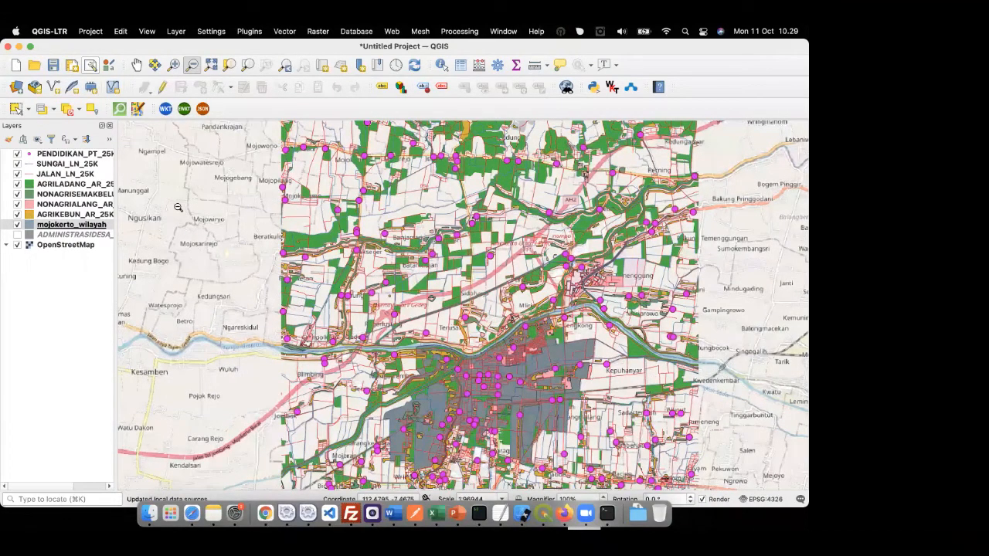
left_click(19, 224)
left_click(18, 236)
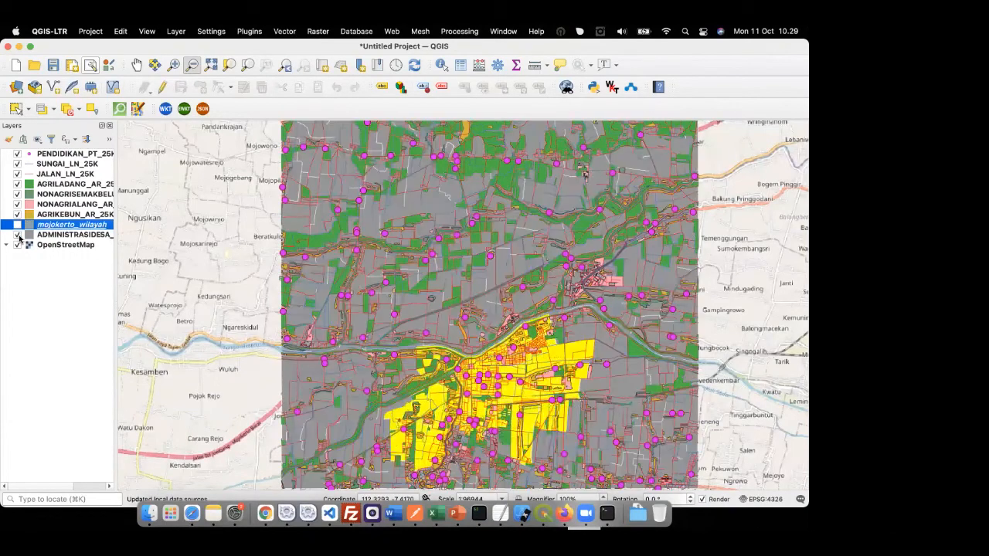
Open the attribute table of ADMINISTRASIDESA_AR_25K and sort the rows by WADMKK in ascending order.
left_click(70, 239)
right_click(70, 239)
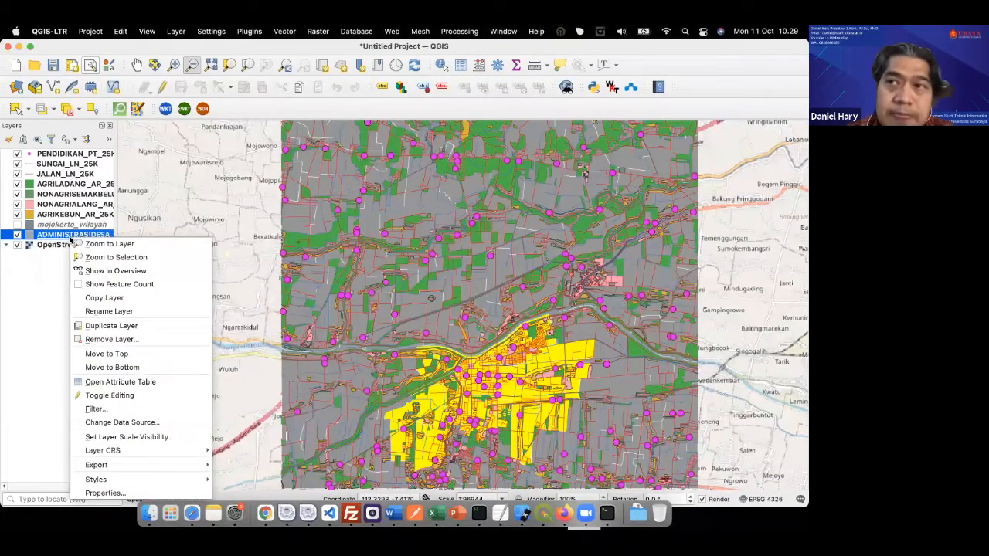
left_click(167, 382)
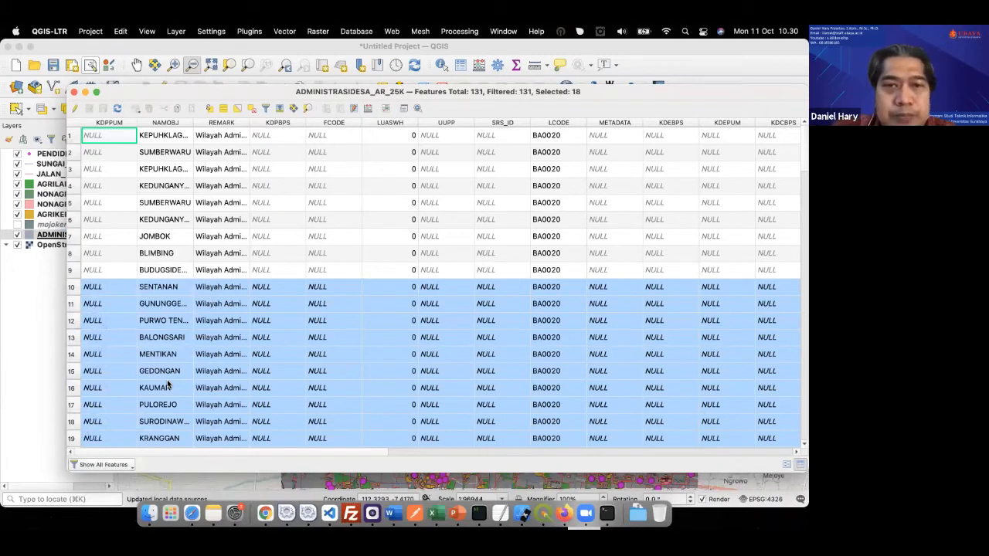
scroll(393, 288, "right", 15)
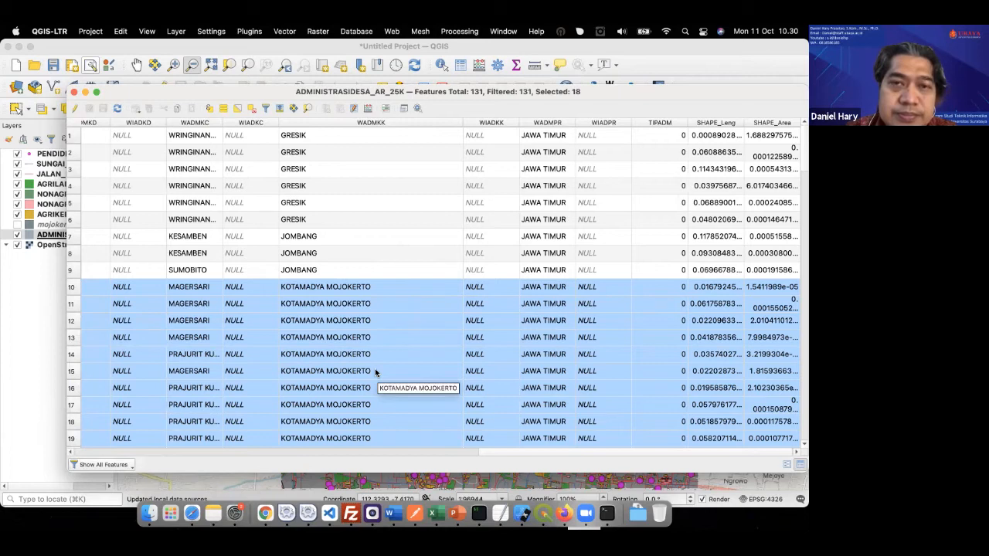
left_click(370, 123)
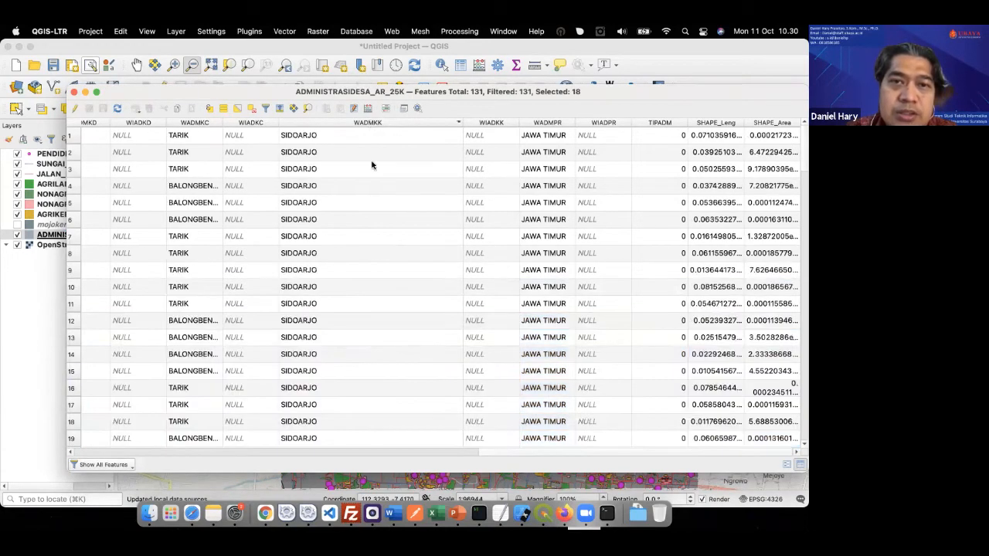
left_click(377, 122)
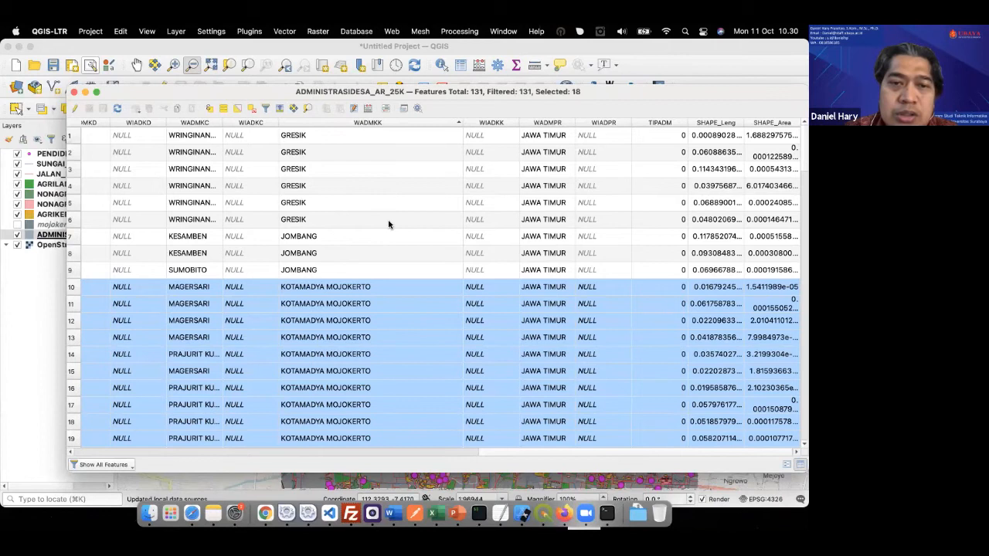
Select the KOTAMADYA MOJOKERTO rows, 10 to 27, manually in the attribute table.
left_click(74, 271)
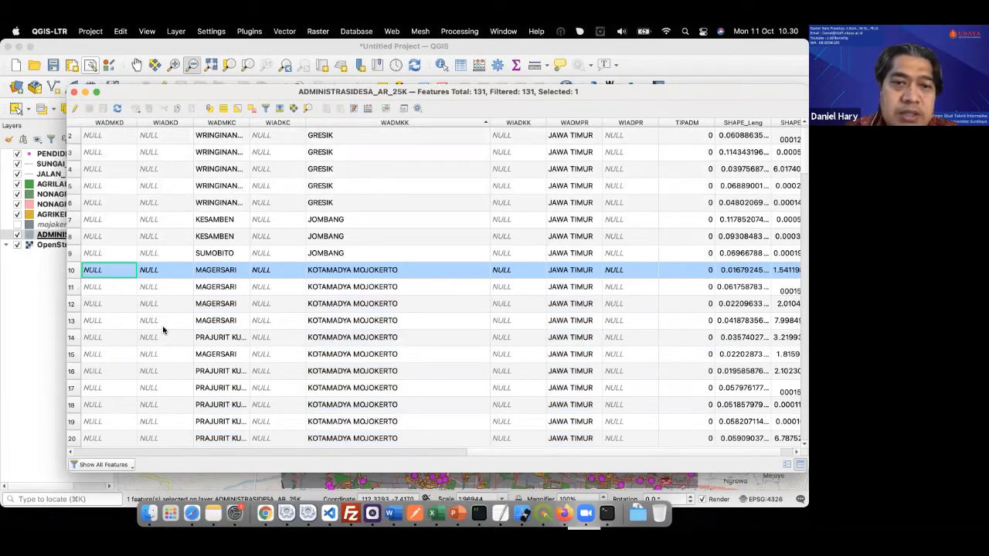
scroll(172, 335, "down", 5)
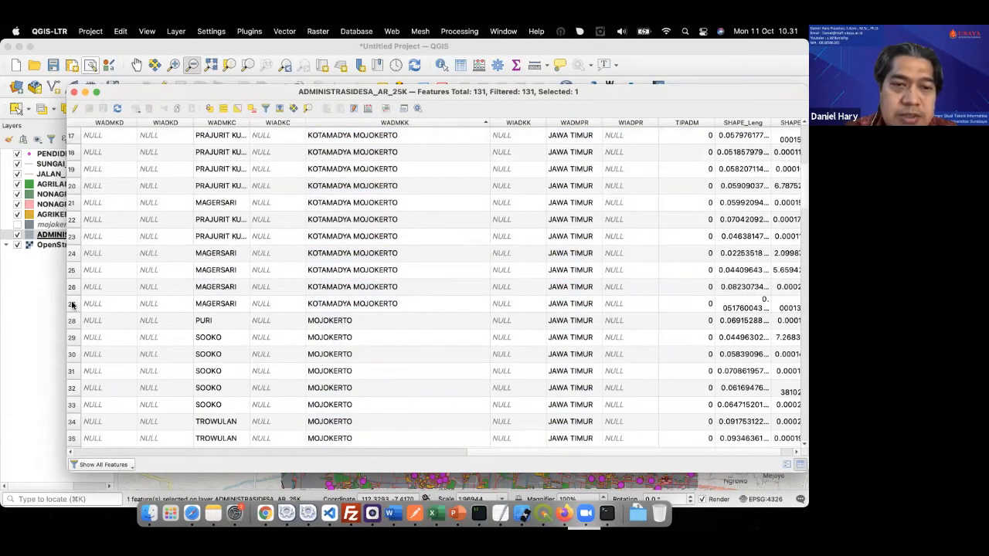
left_click(72, 304, "shift")
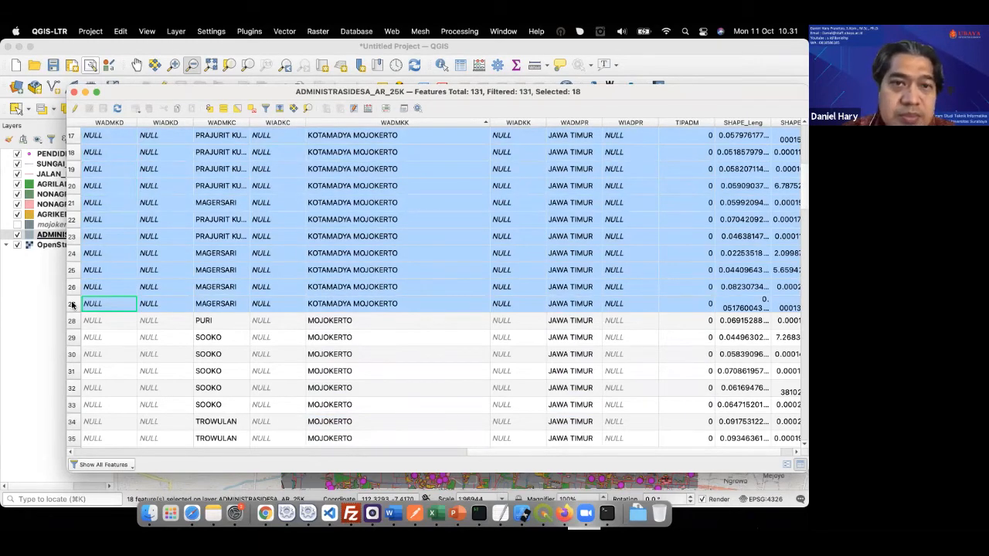
scroll(255, 224, "up", 5)
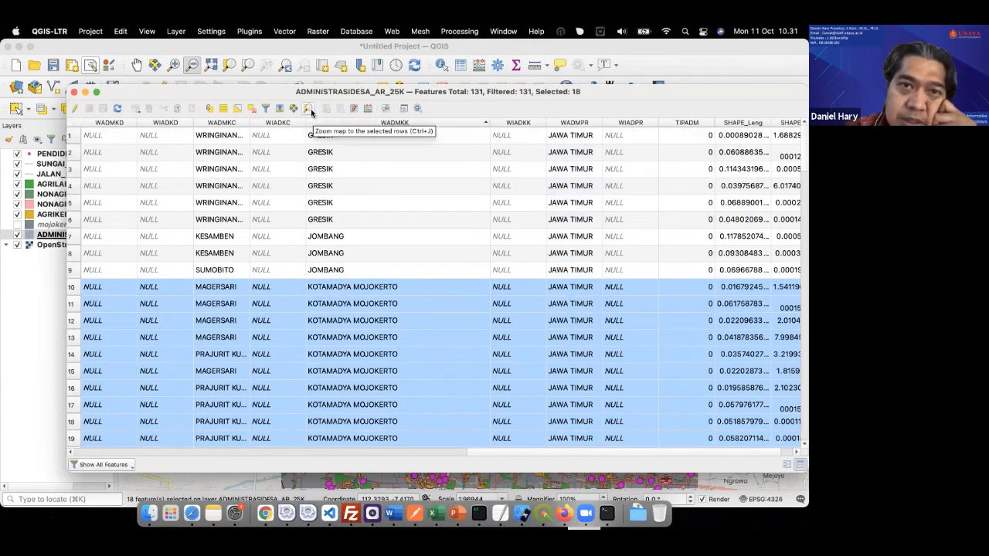
Select the features by the expression "WADMKK" = 'KOTAMADYA MOJOKERTO', picking the field and value from the lists, and close the expression dialog.
left_click(210, 111)
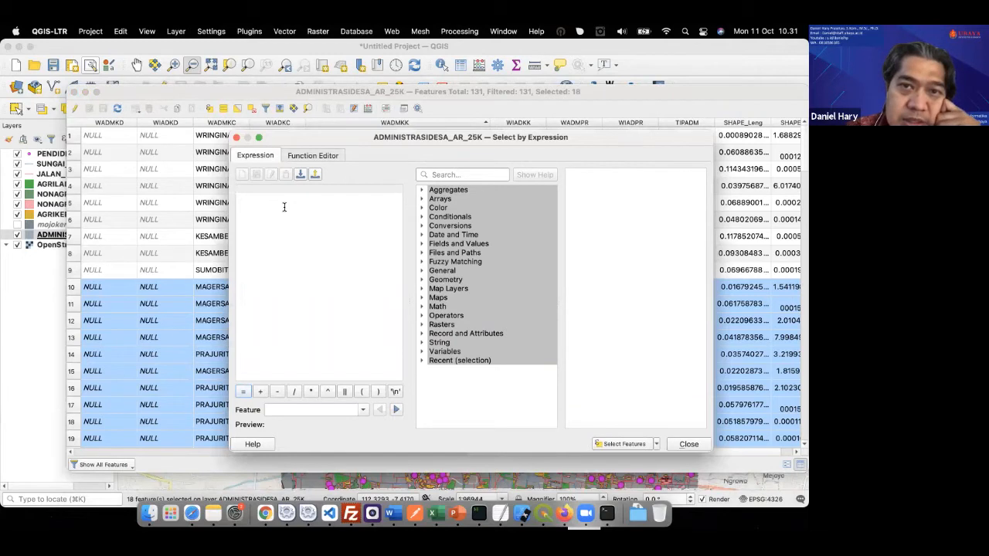
type("'")
key("BackSpace")
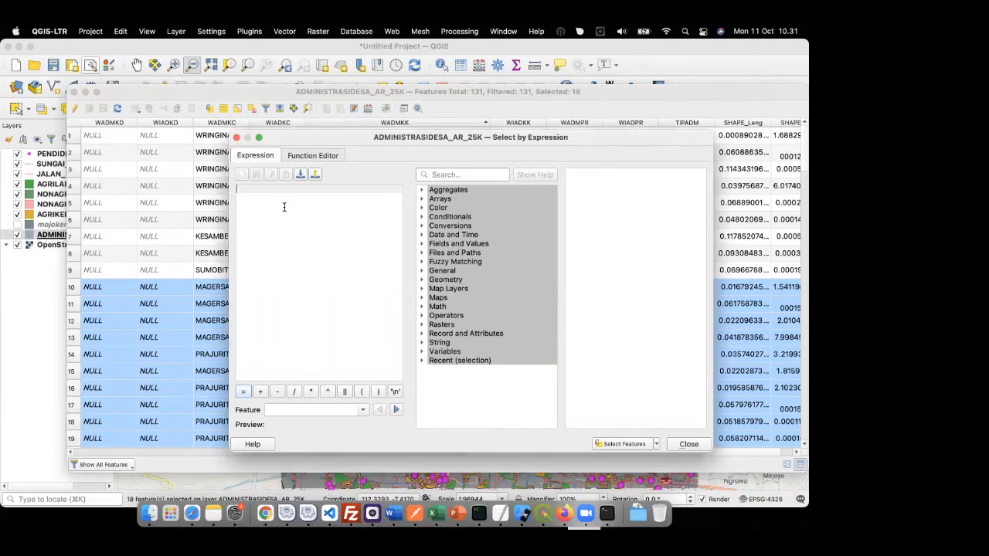
left_click(421, 244)
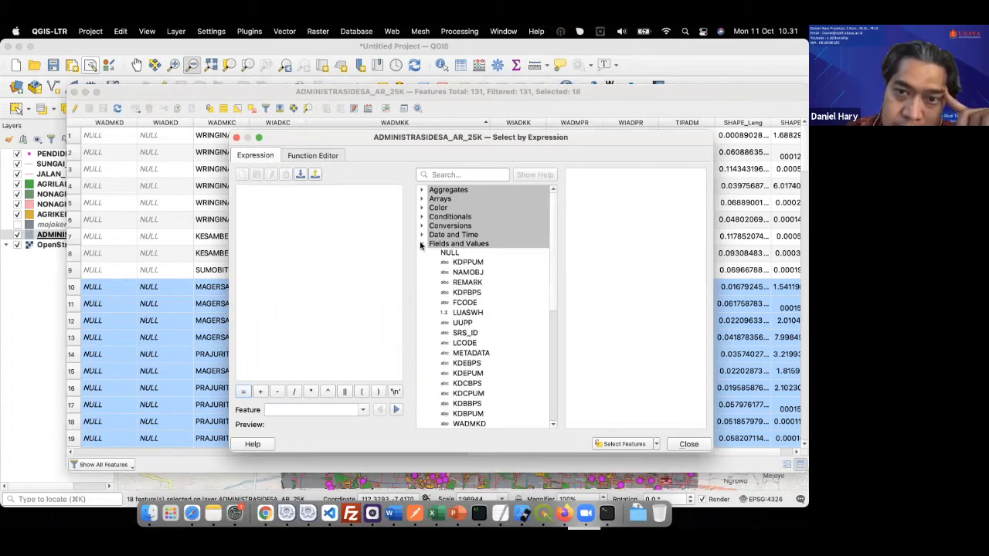
scroll(433, 276, "down", 3)
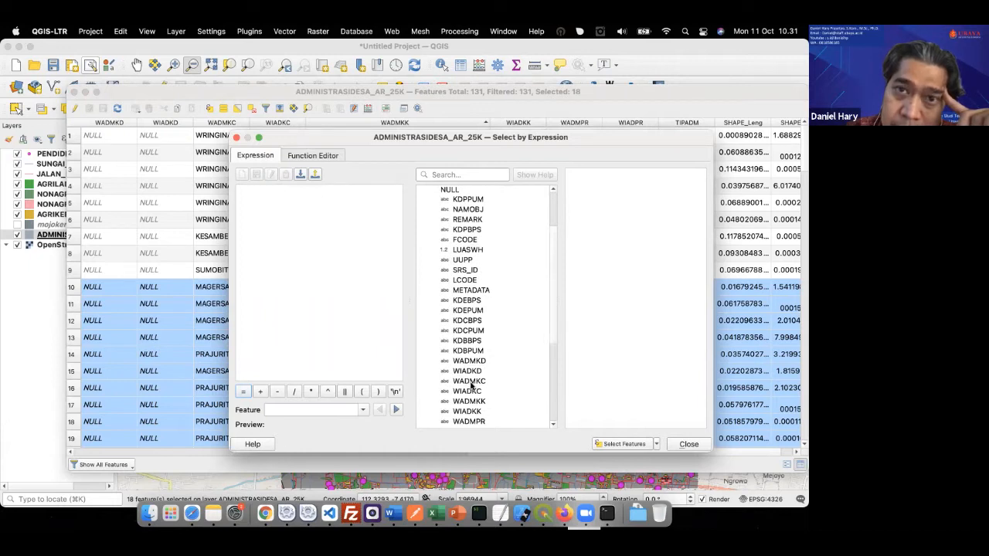
double_click(469, 401)
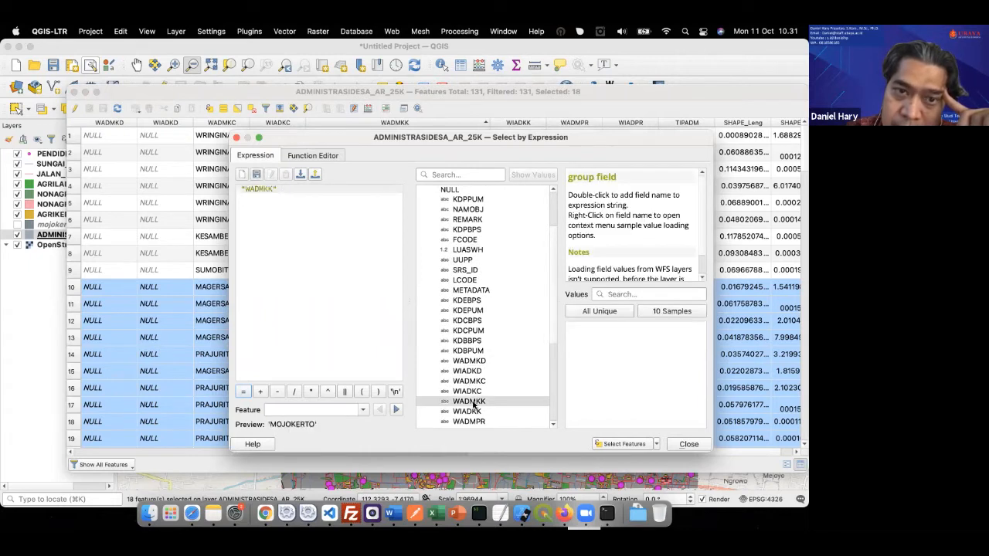
double_click(244, 391)
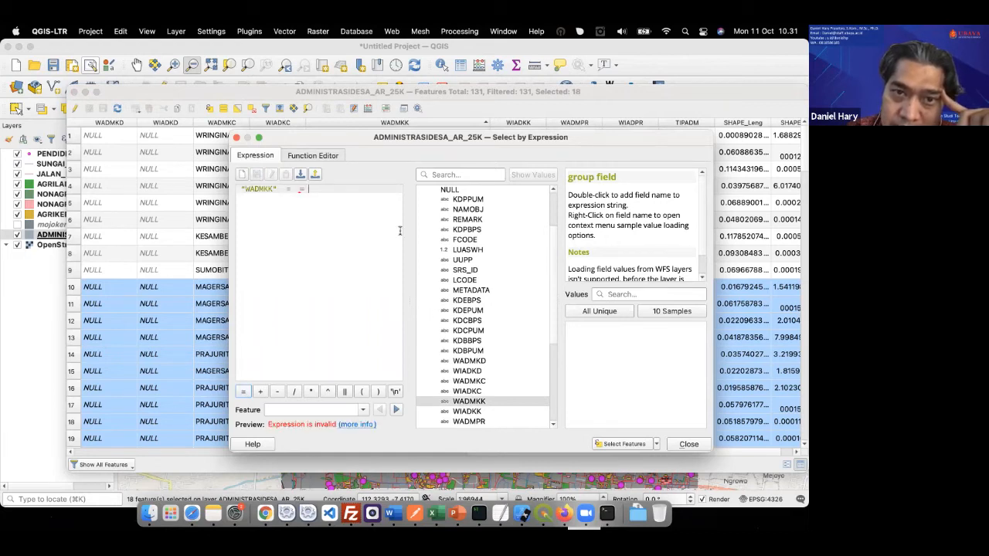
key("BackSpace")
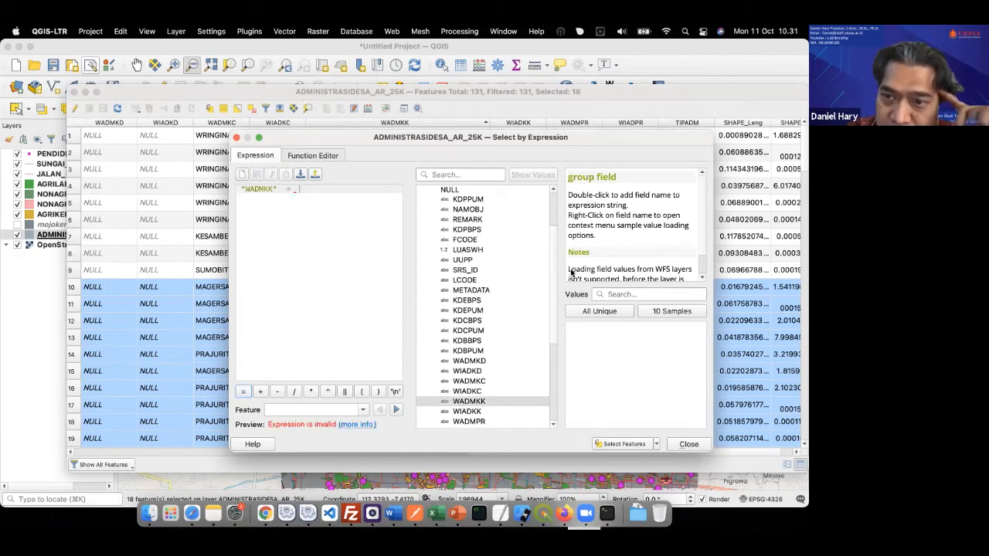
left_click(614, 312)
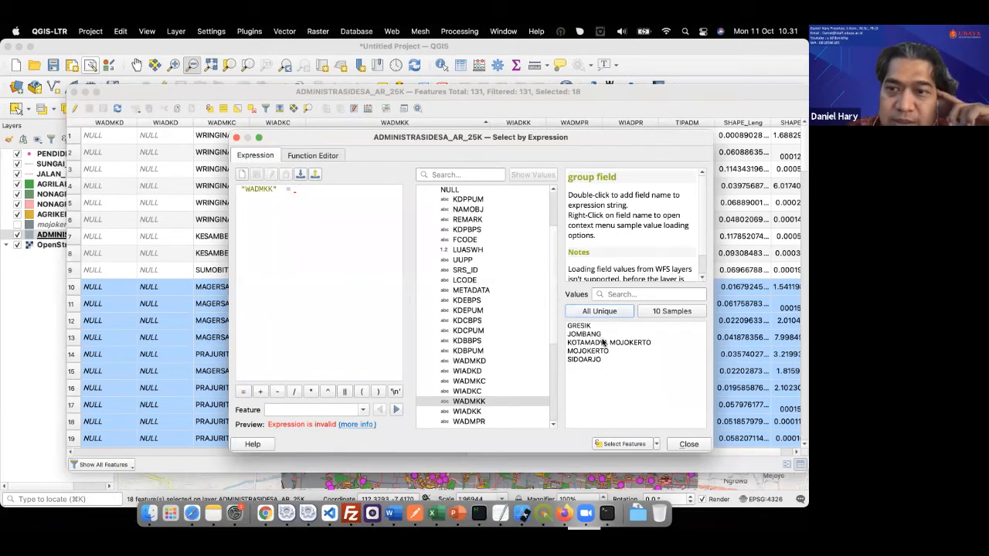
double_click(602, 343)
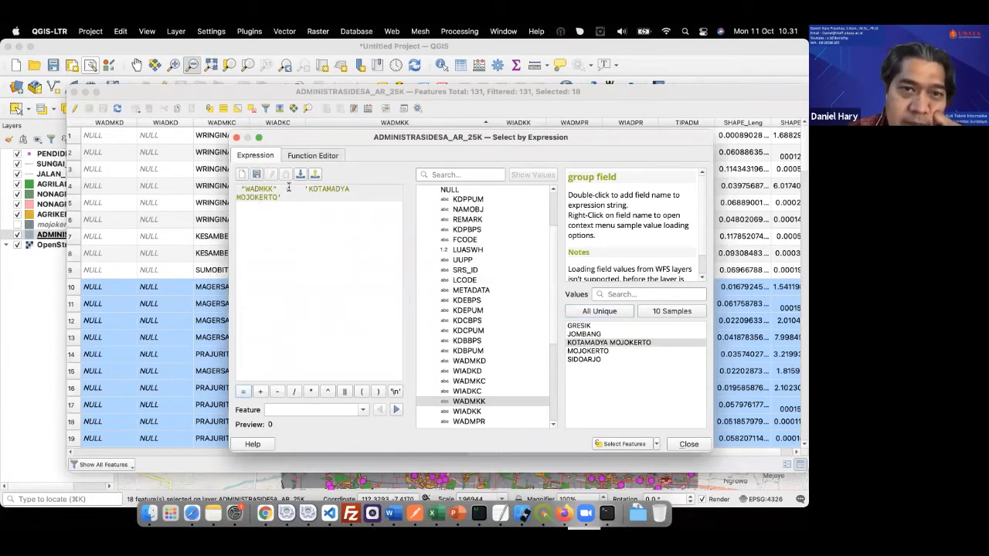
type("=")
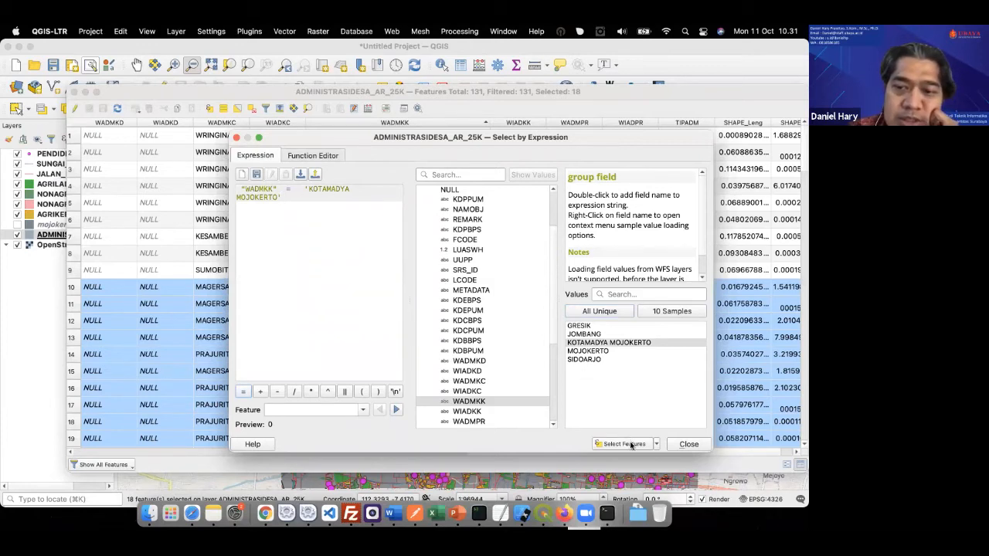
left_click(680, 445)
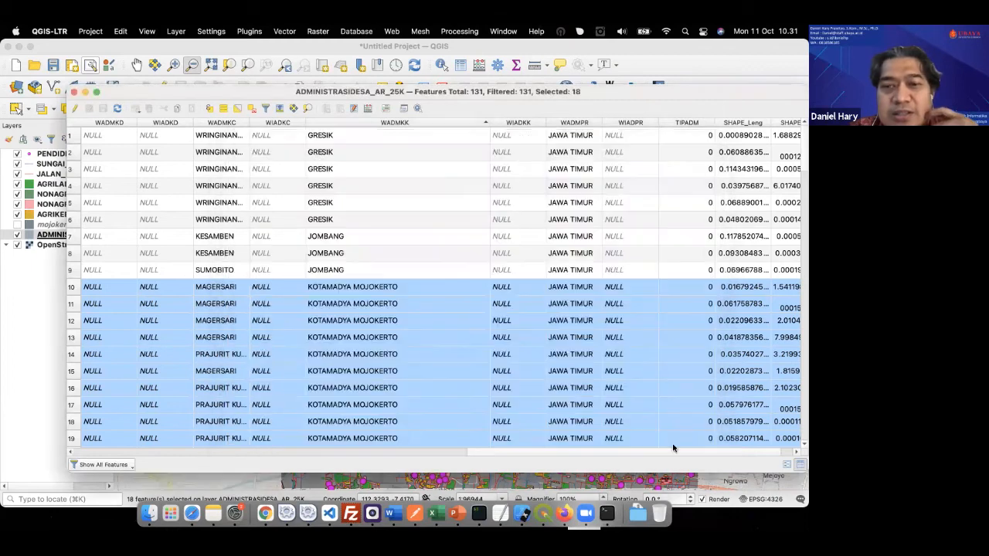
Review the rows selected by the expression and close the attribute table.
scroll(458, 311, "down", 5)
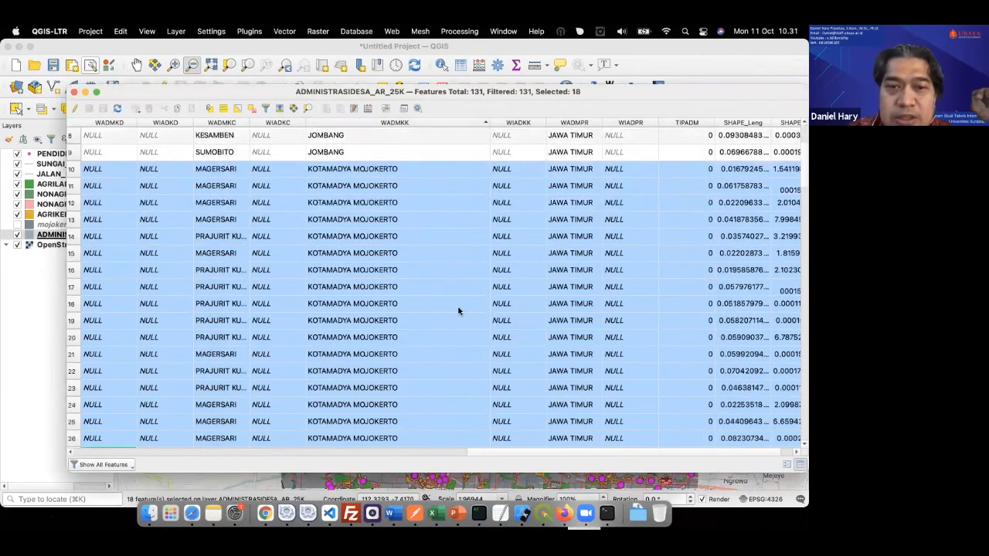
scroll(458, 310, "up", 3)
scroll(458, 310, "up", 3)
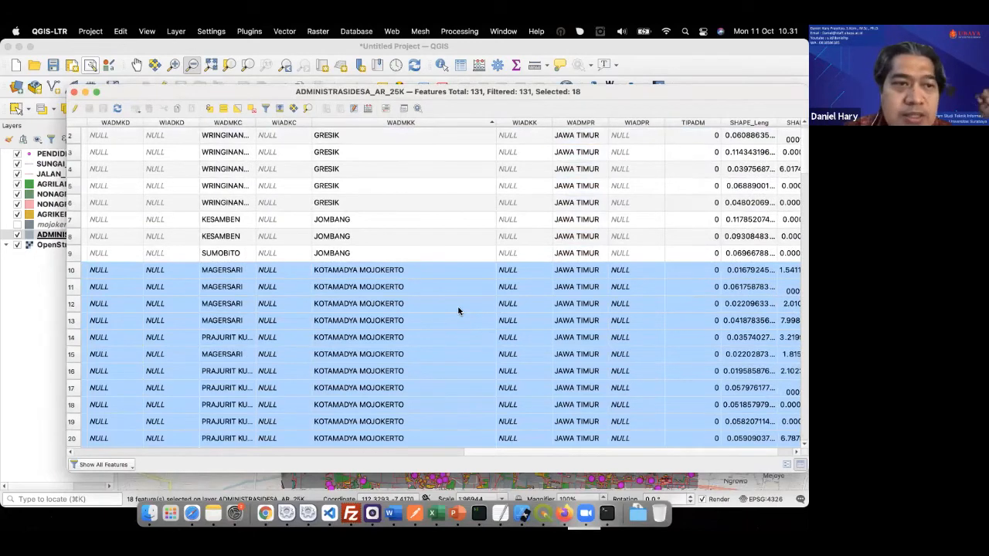
scroll(458, 311, "down", 1)
left_click(73, 91)
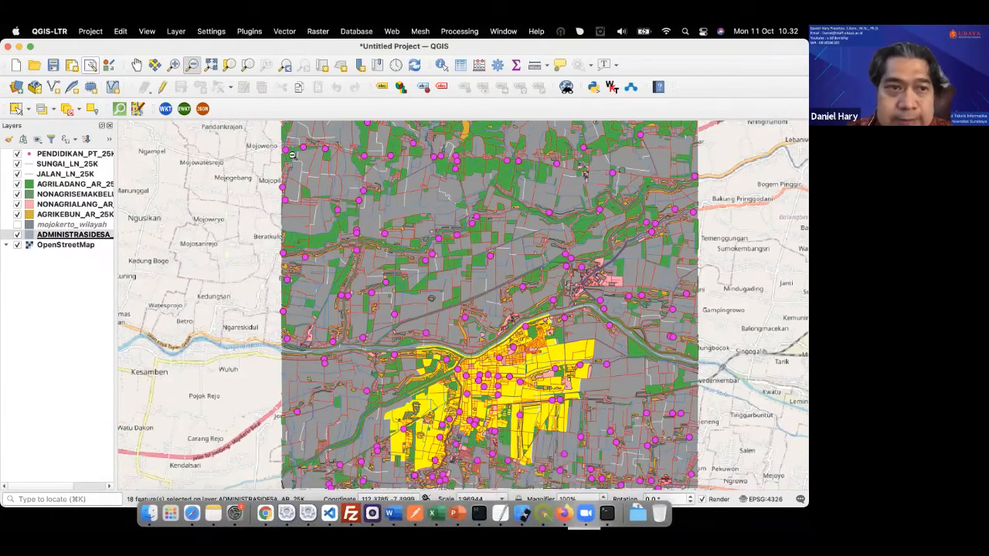
Review the WADMKK values of the selected rows in the ADMINISTRASIDESA_AR_25K attribute table, and close the table.
right_click(90, 235)
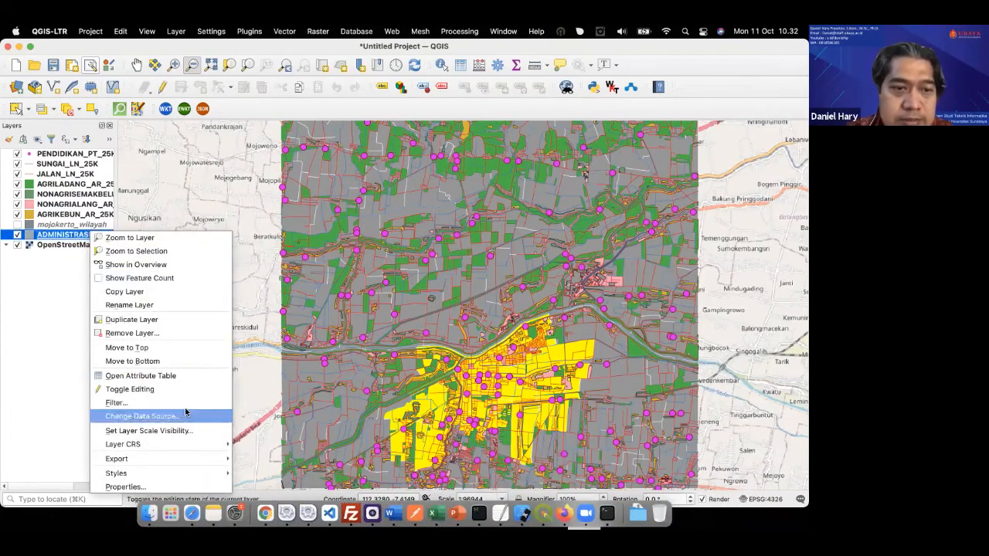
left_click(194, 376)
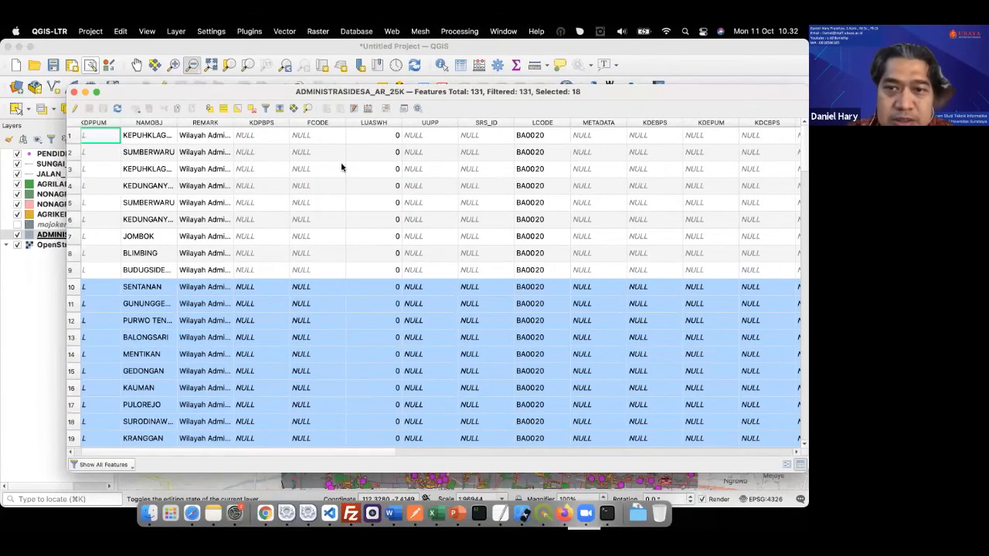
scroll(341, 168, "right", 10)
left_click(371, 122)
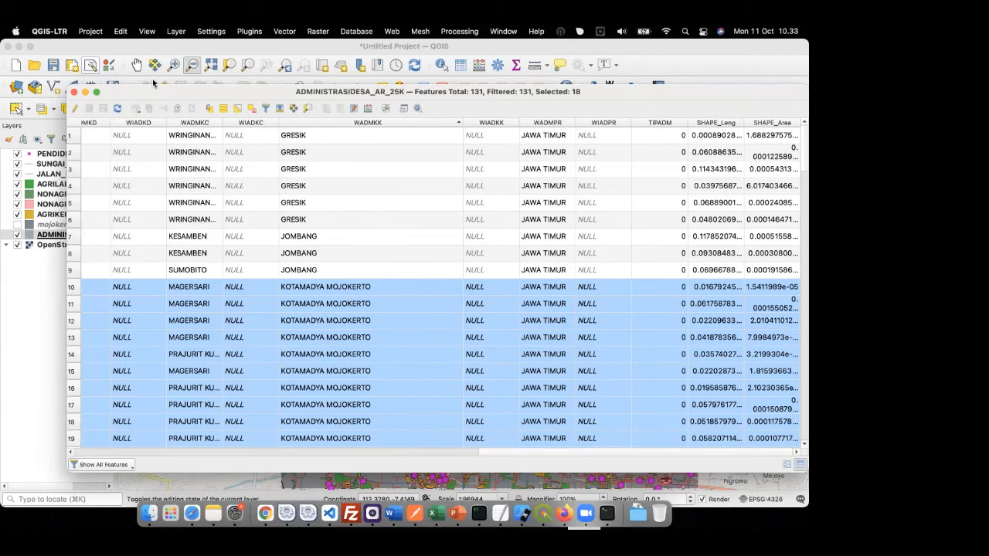
left_click(74, 92)
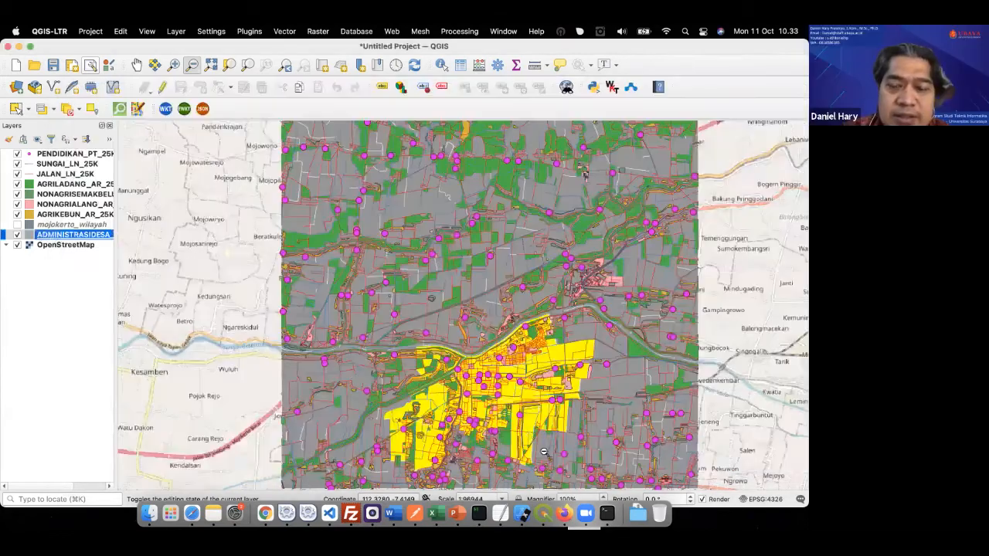
right_click(102, 241)
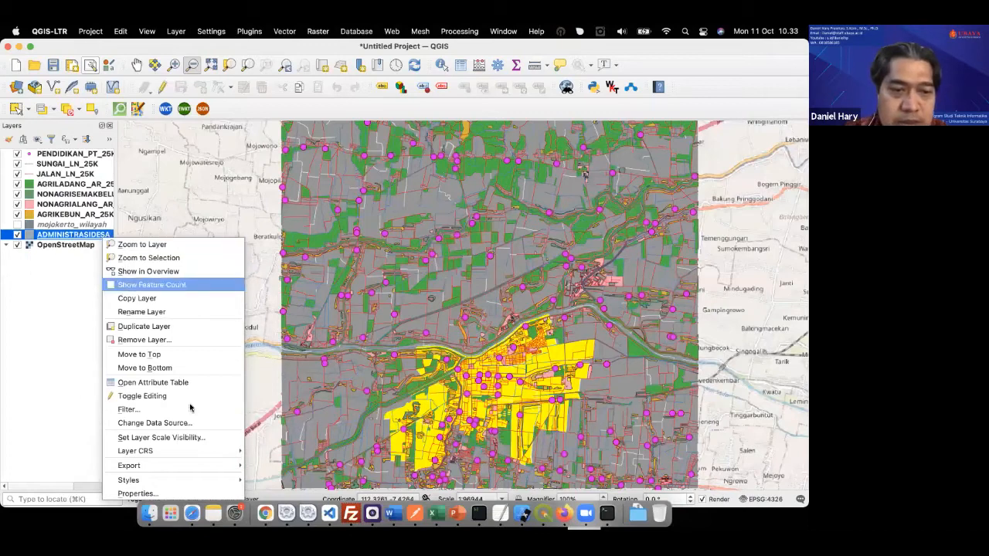
mouse_move(214, 467)
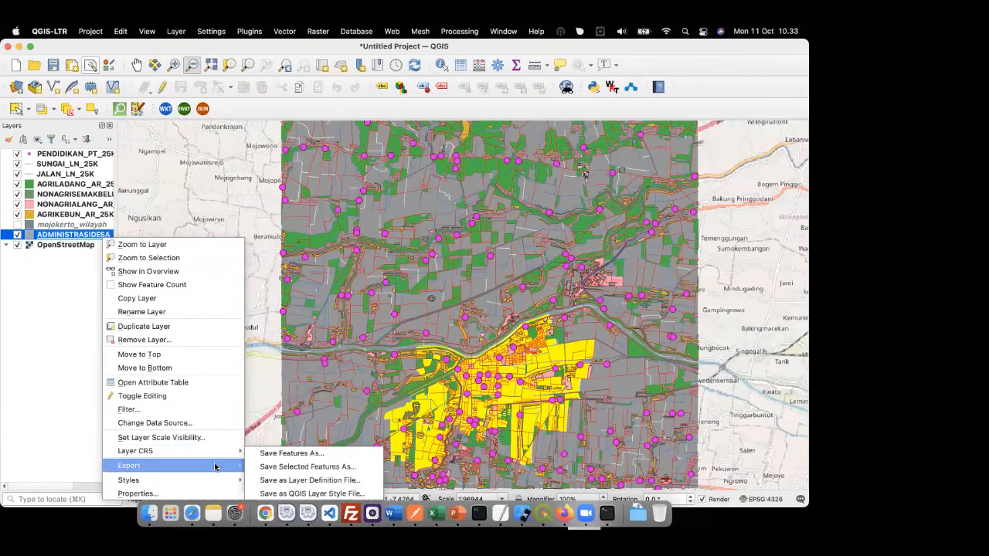
left_click(300, 456)
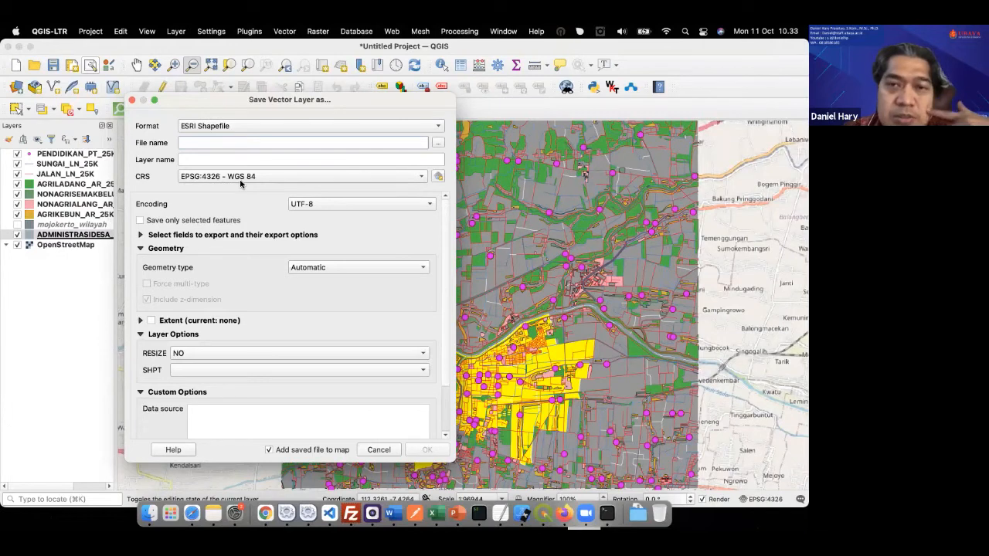
left_click(440, 133)
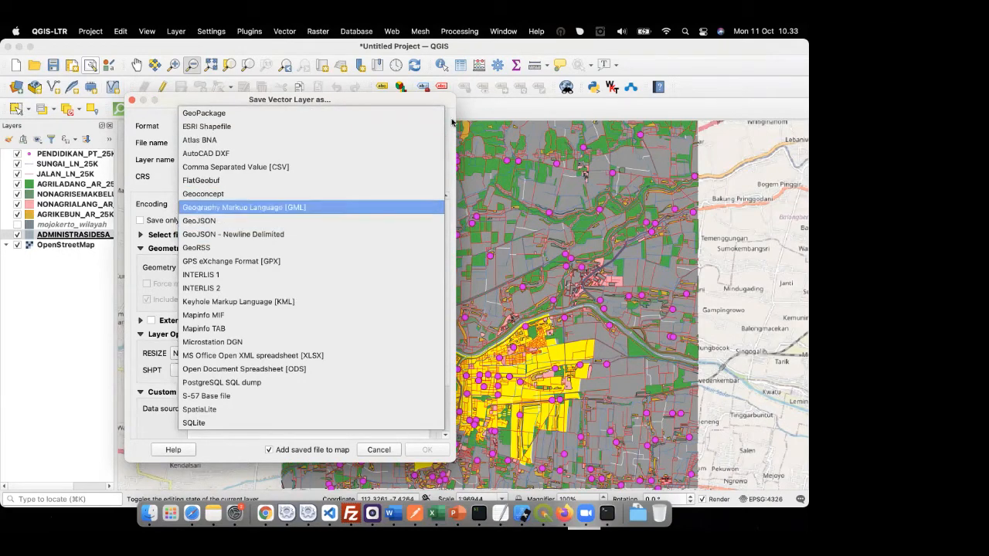
left_click(378, 126)
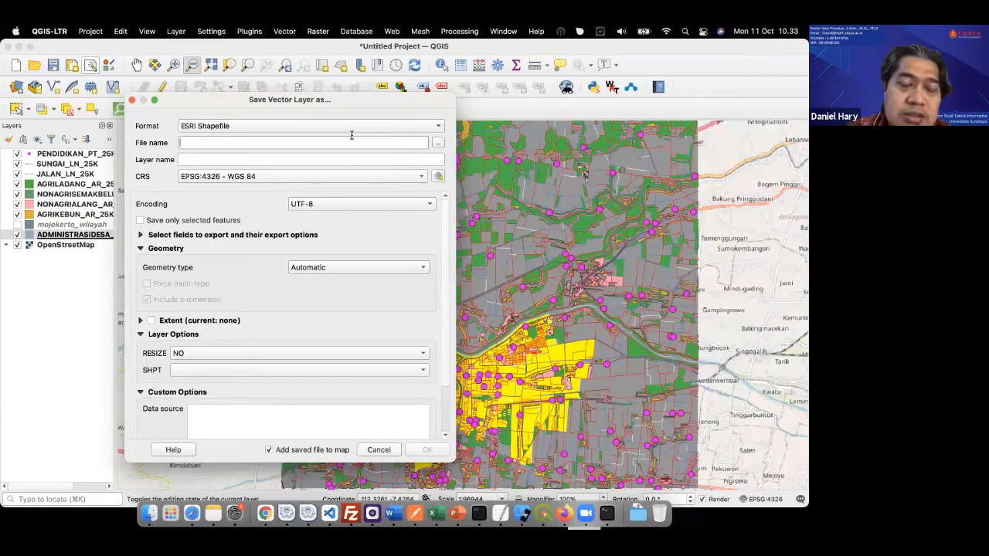
left_click(437, 142)
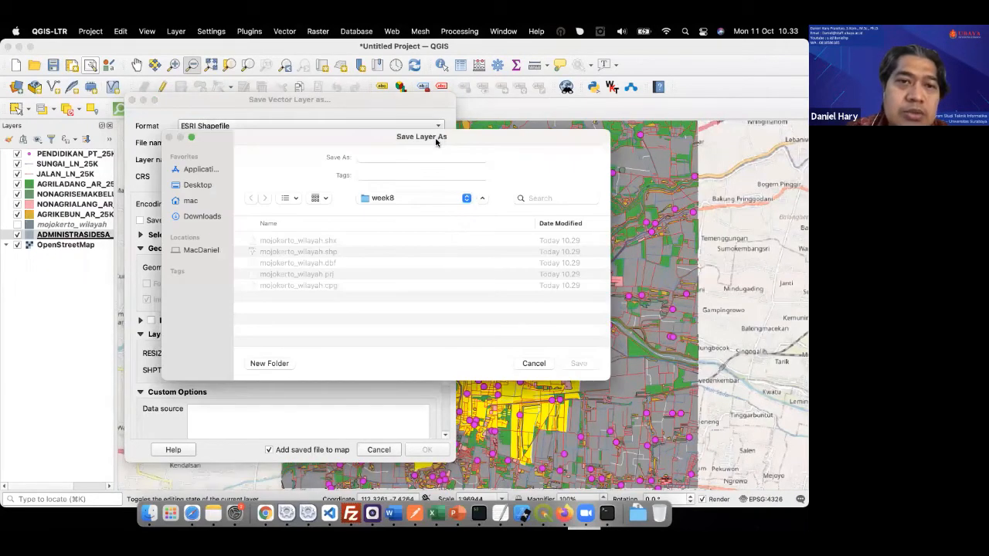
left_click(329, 255)
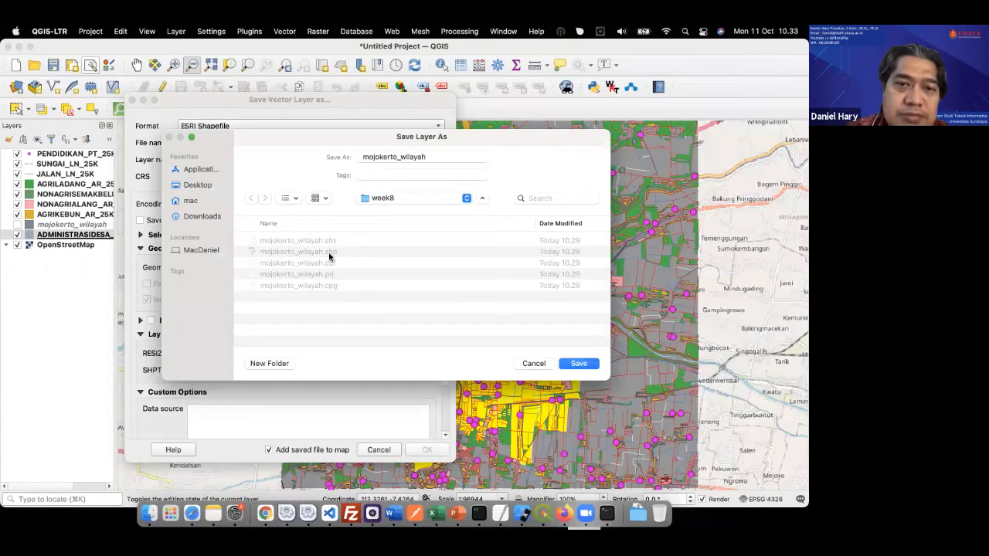
left_click(588, 367)
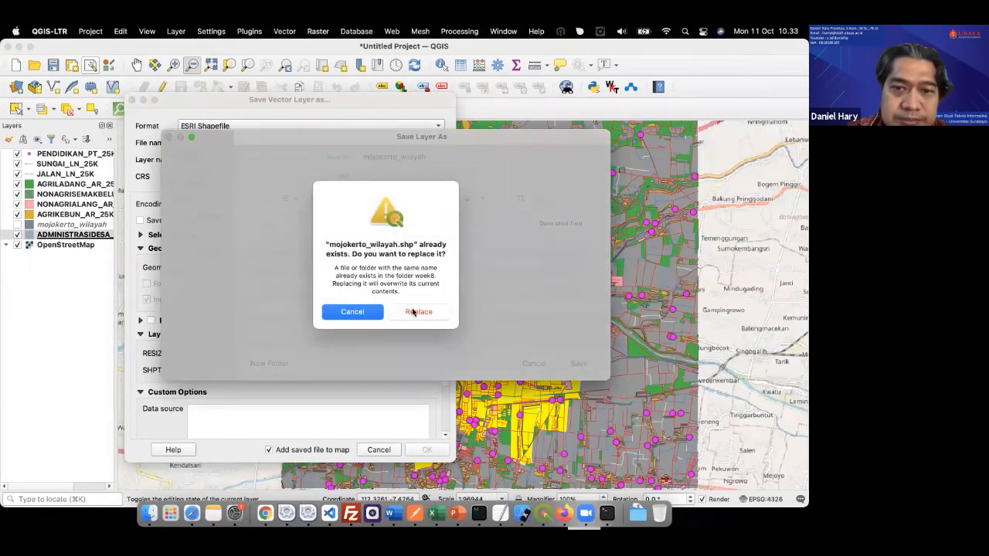
left_click(415, 312)
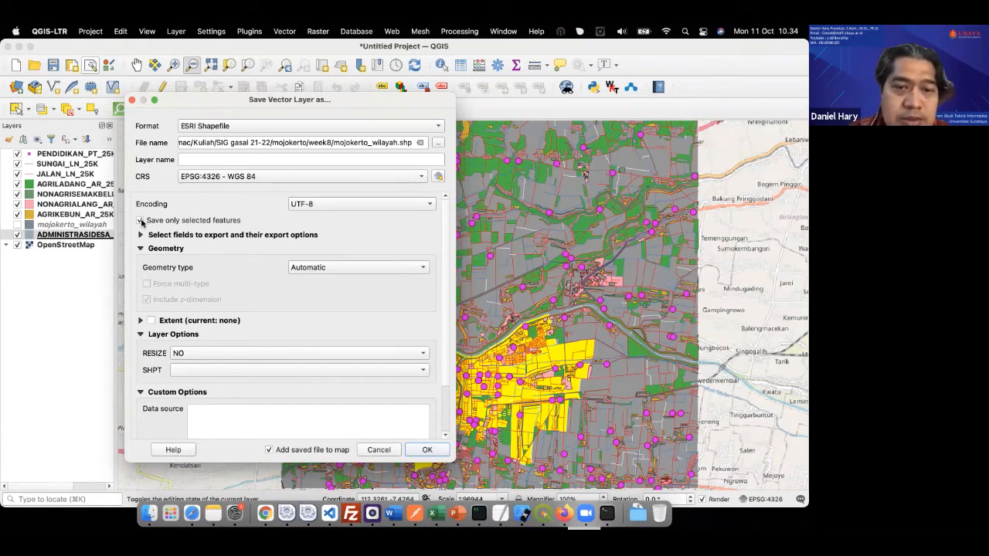
left_click(379, 450)
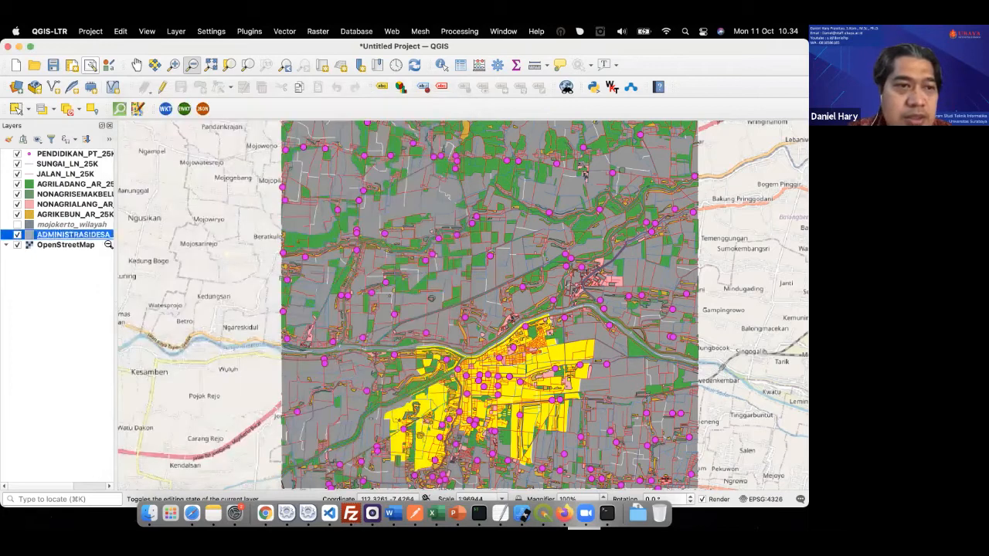
Hide the ADMINISTRASIDESA_AR_25K layer and show the mojokerto_wilayah layer on the map.
left_click(17, 234)
left_click(17, 224)
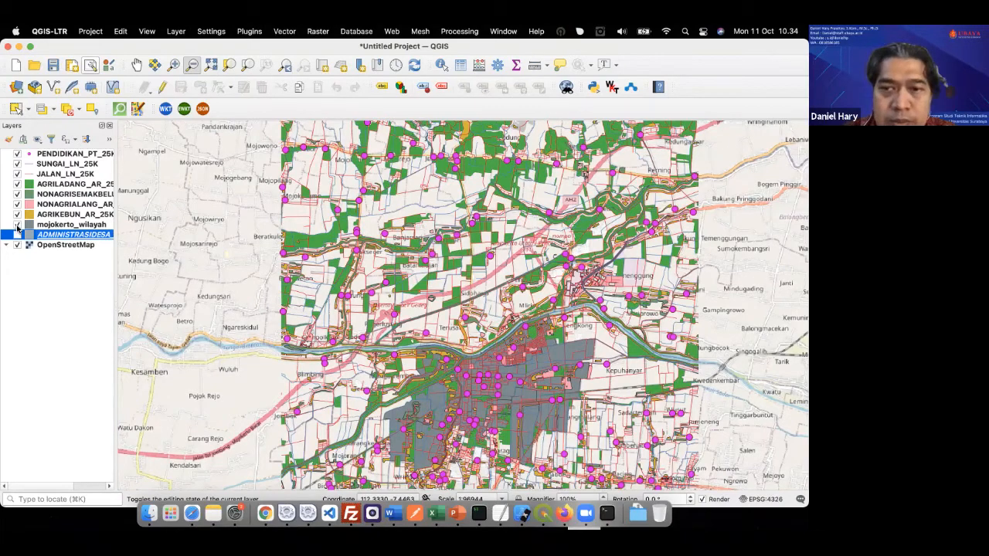
Switch to PowerPoint and compare the "Ambil bagian kota mojokerto (2)" result slide with the Mojokerto city area of the QGIS map.
key("super+Tab")
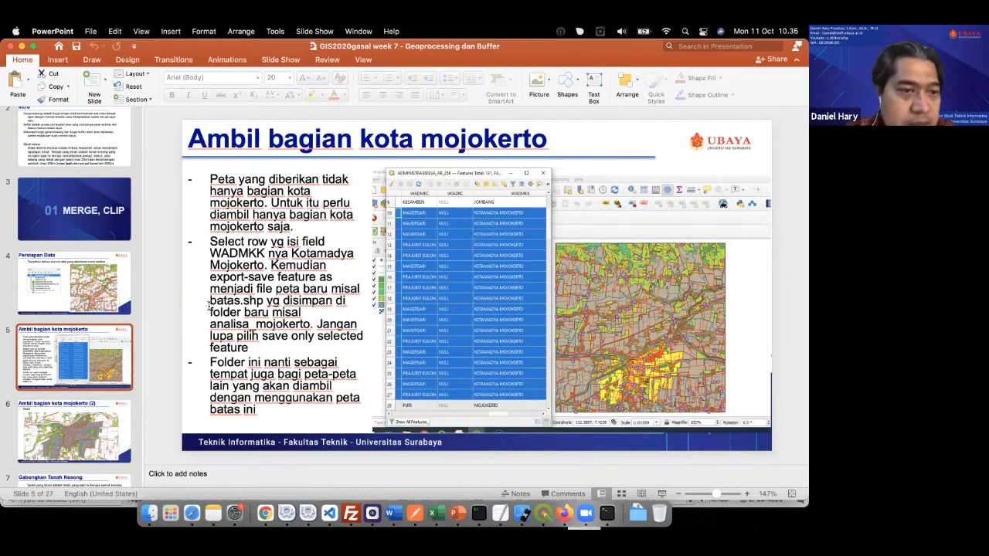
left_click(91, 426)
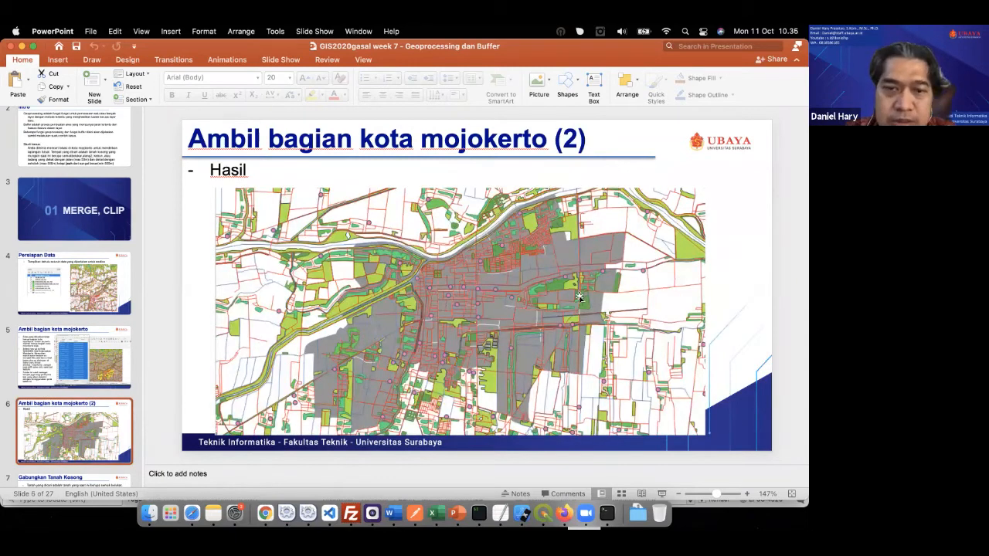
key("super+Tab")
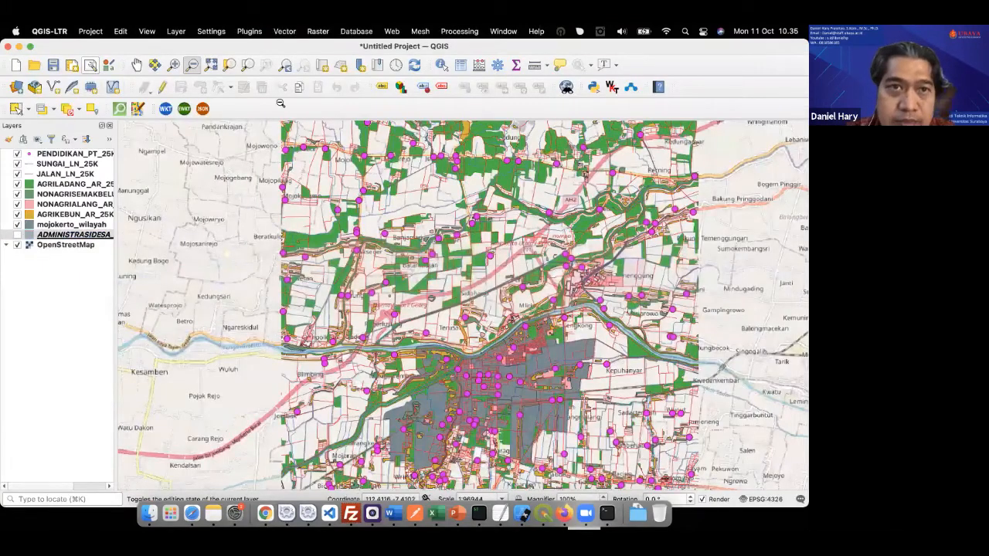
left_click(173, 64)
left_click_drag(369, 329, 625, 467)
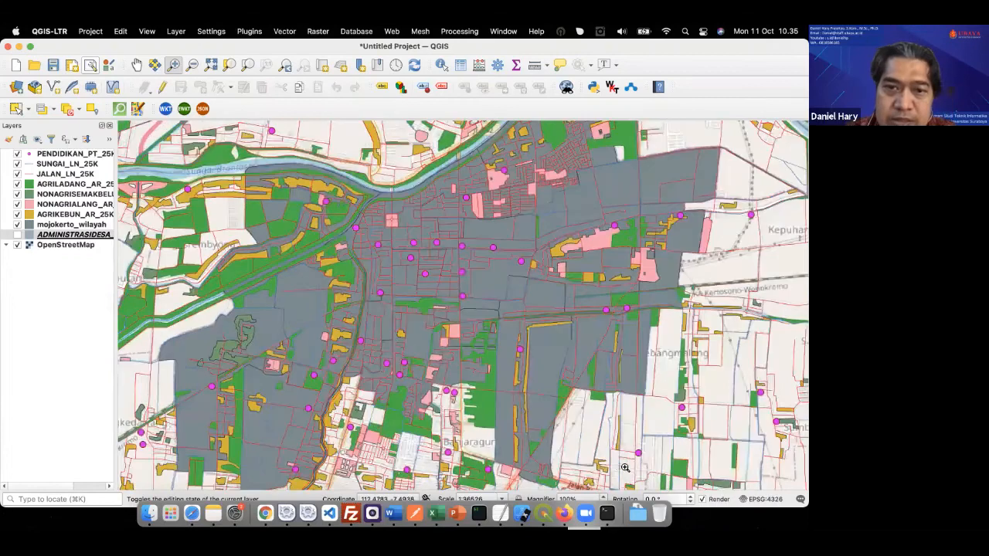
key("super+Tab")
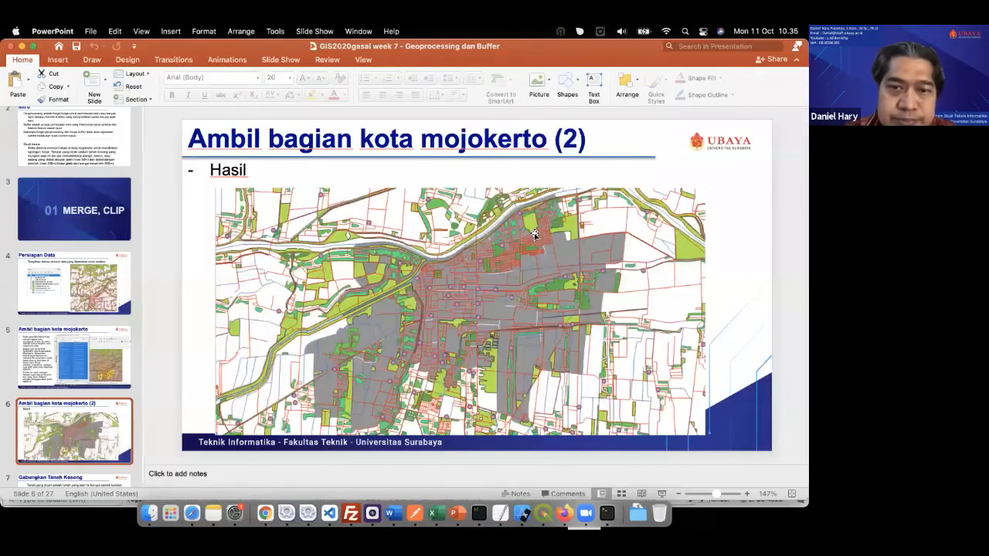
scroll(114, 352, "down", 3)
scroll(114, 351, "down", 4)
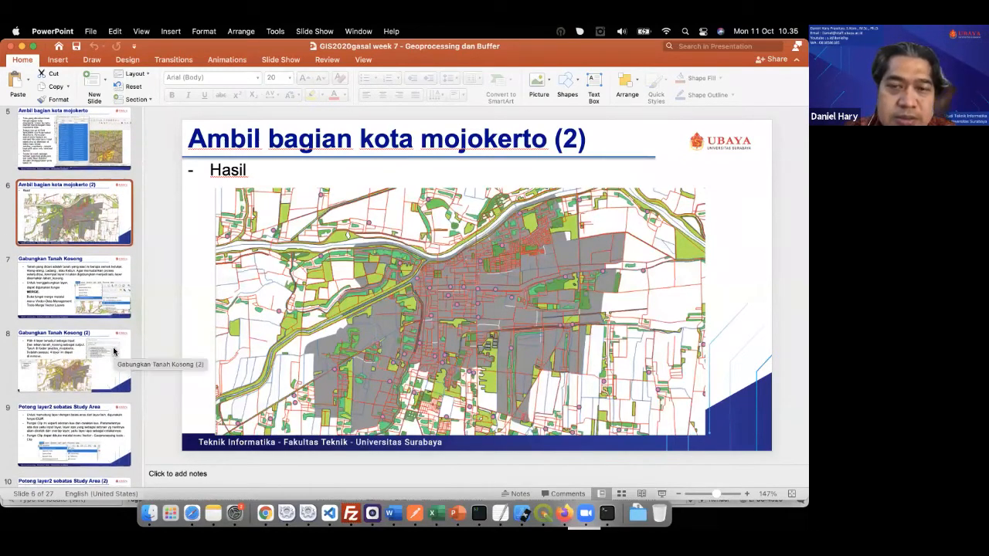
key("super+Tab")
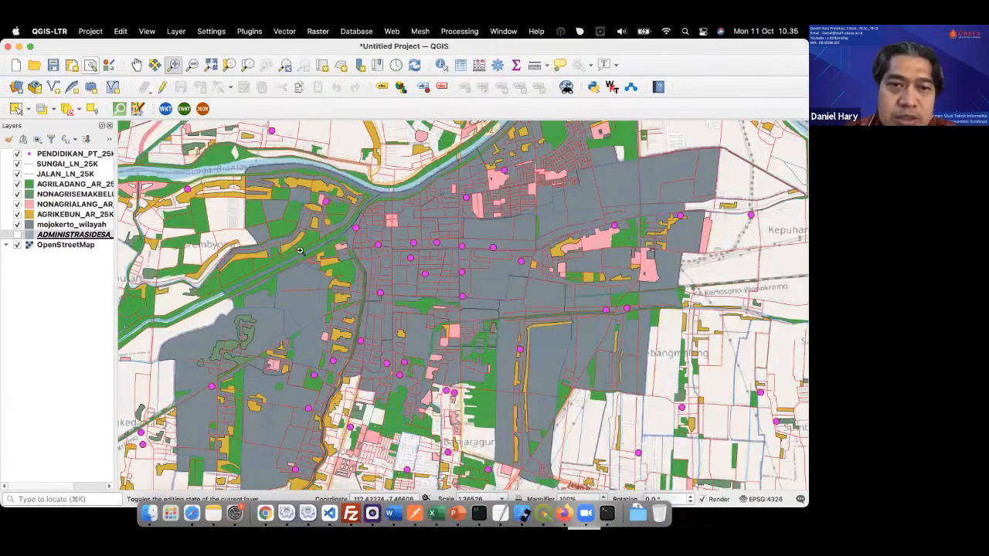
Check the vacant-land layers and mojokerto_wilayah, and switch to PowerPoint to read the case study's land types on the Intro slide.
left_click(59, 185)
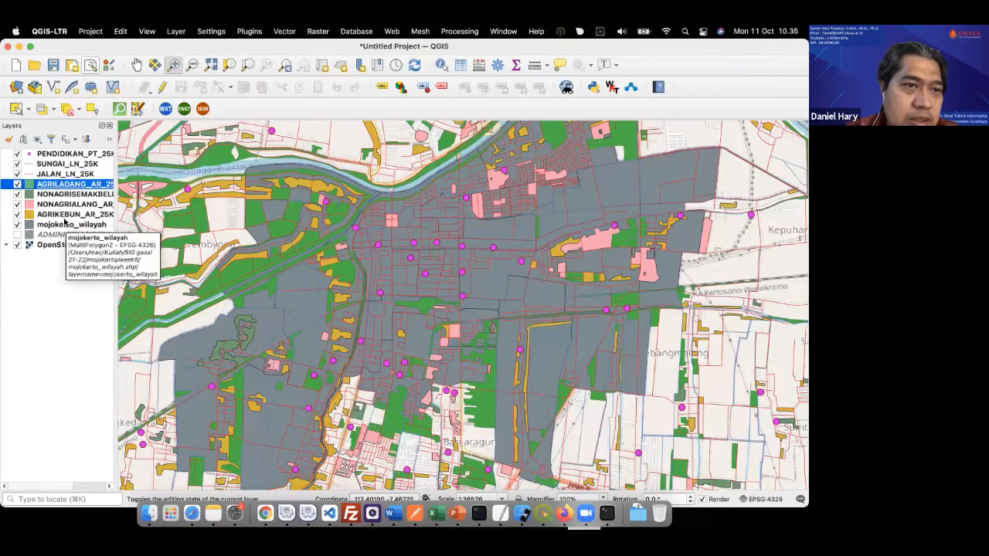
left_click(65, 223)
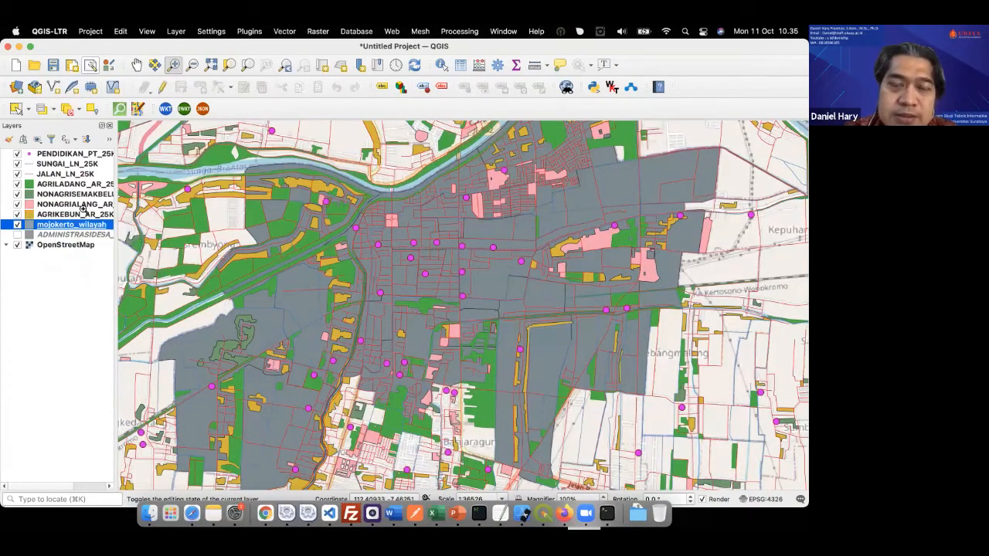
key("super+Tab")
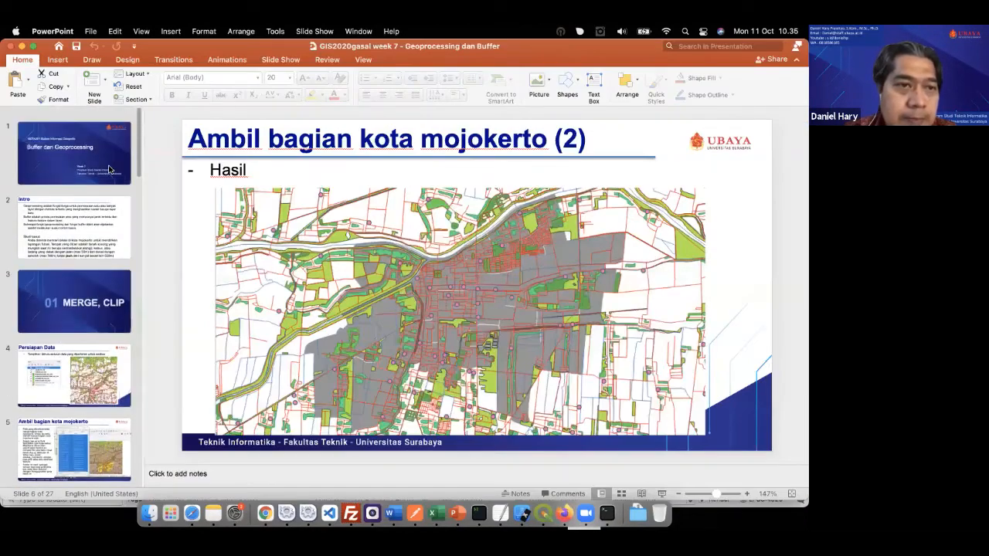
left_click(77, 224)
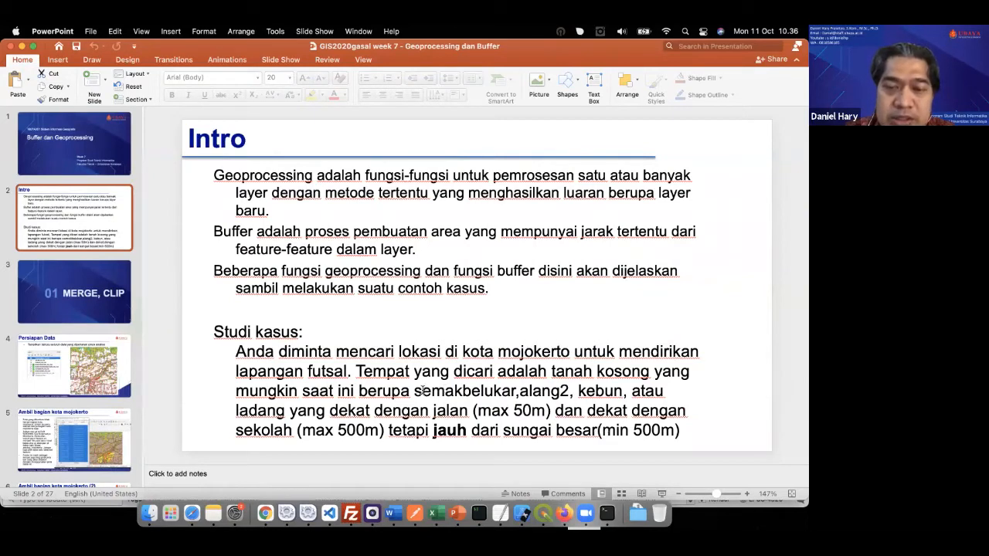
left_click_drag(416, 392, 469, 399)
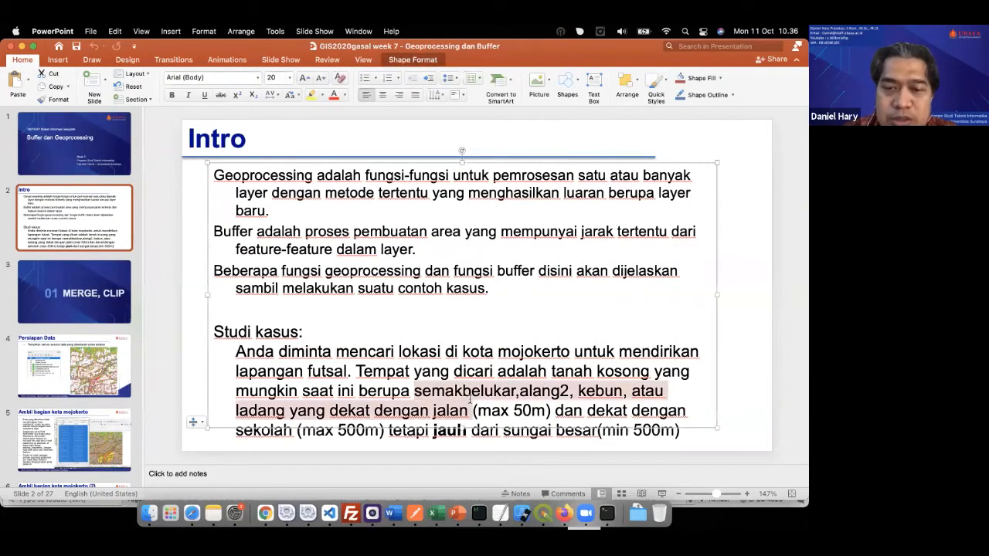
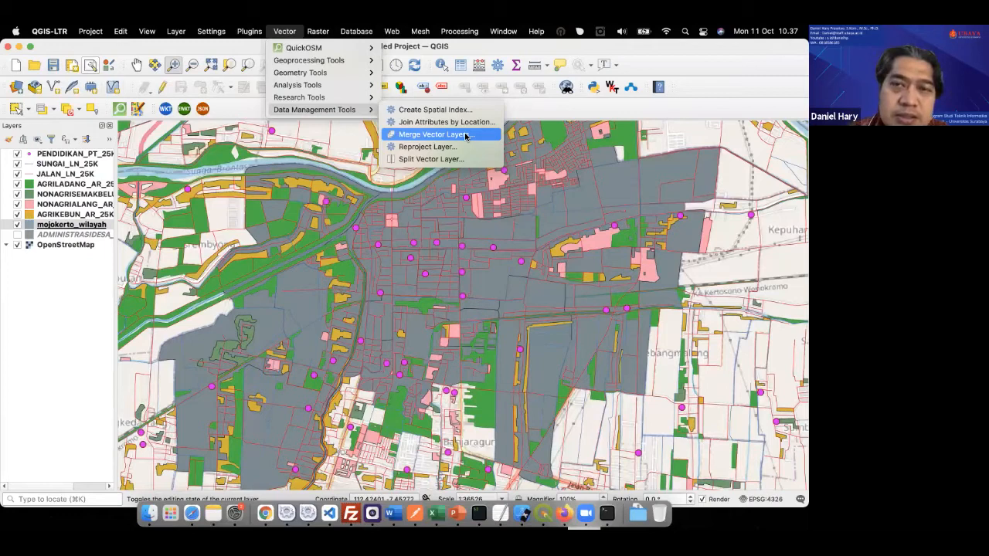
Start Merge Vector Layers in QGIS with AGRIKEBUN_AR_25K, AGRILADANG_AR_25K, NONAGRIALANG_AR_25K and the NONAGRISEMAKBELUKAR_AR_25K layer as inputs.
left_click(466, 136)
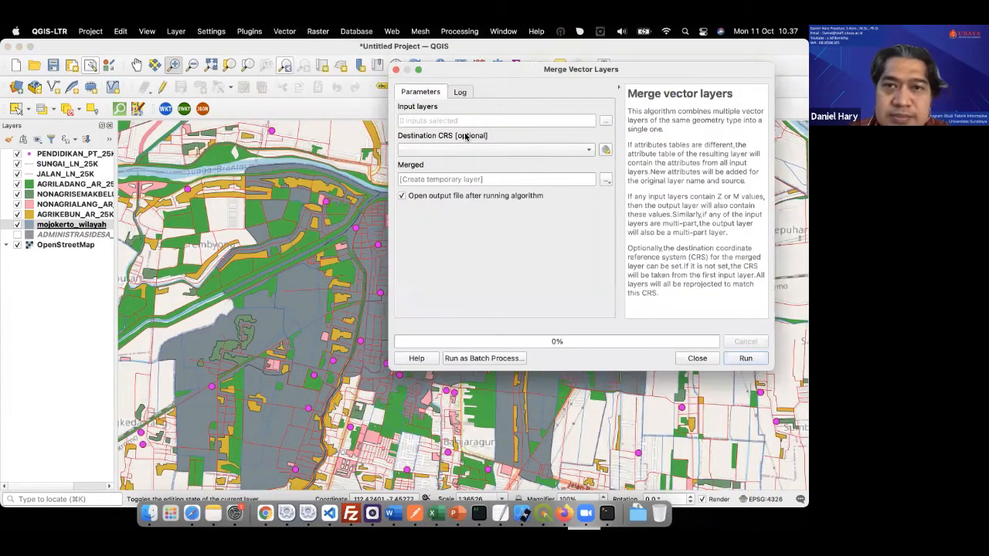
left_click_drag(503, 73, 335, 83)
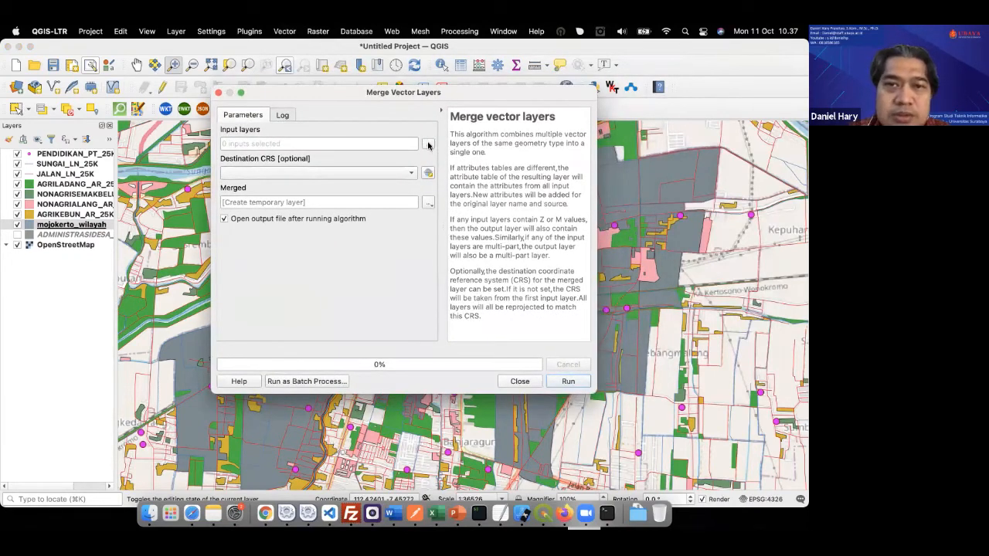
left_click(428, 145)
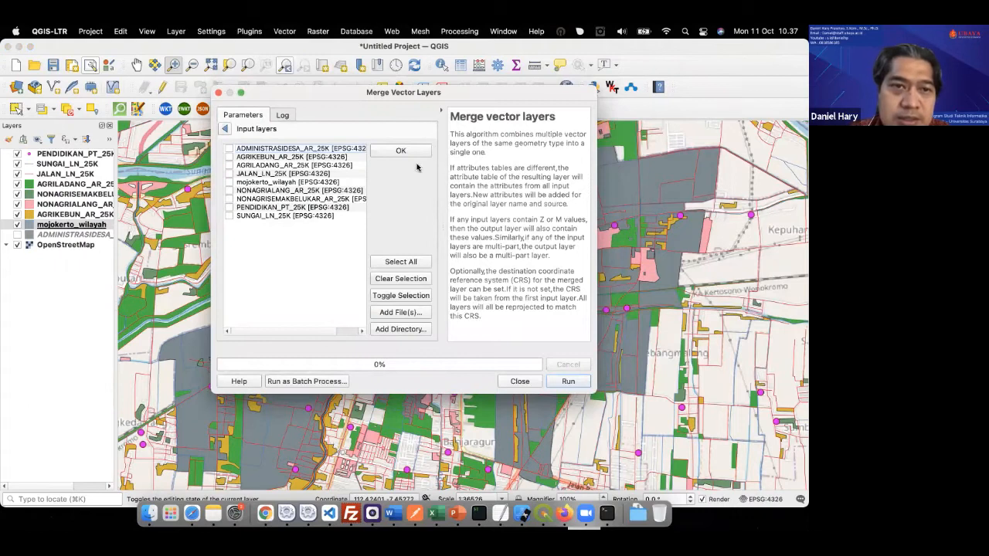
left_click(229, 165)
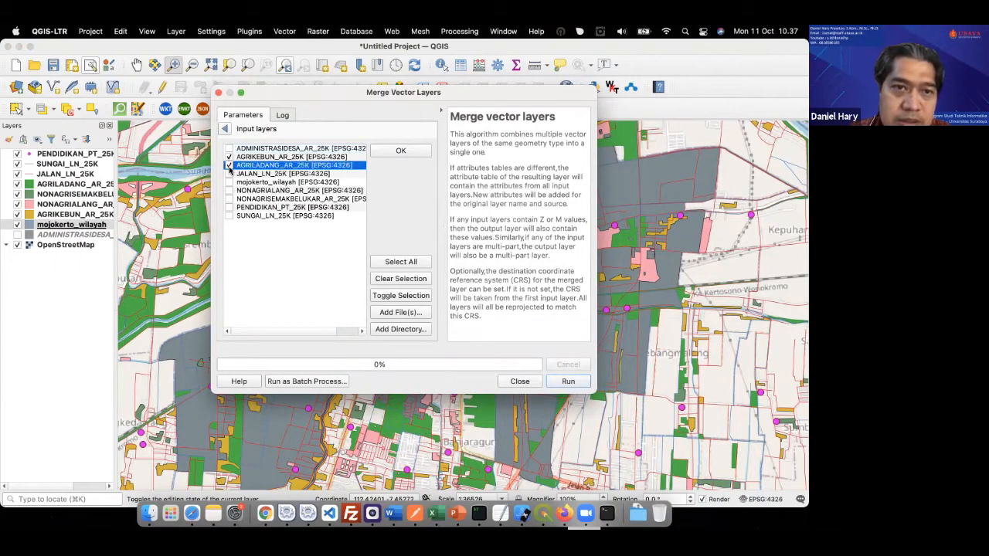
left_click(229, 191)
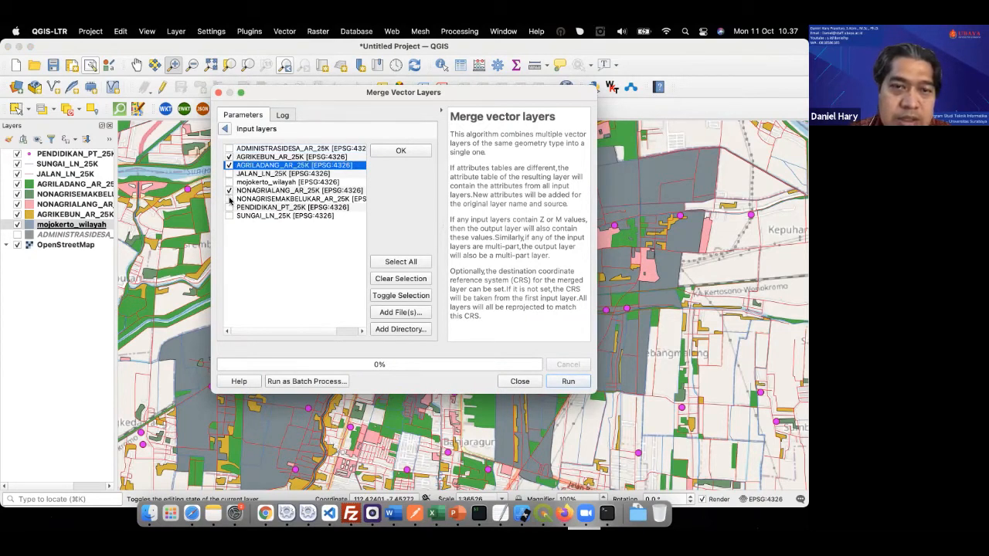
left_click(229, 200)
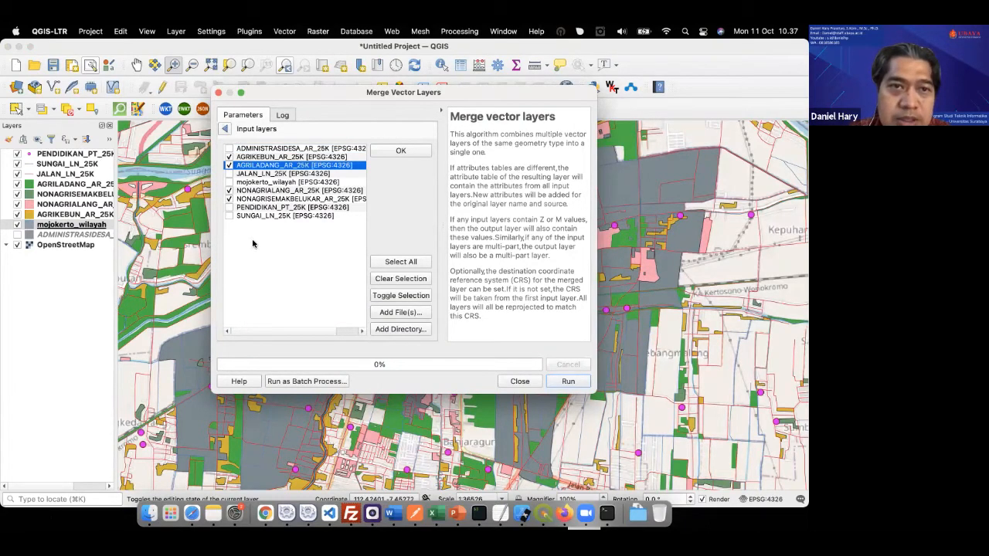
left_click(225, 129)
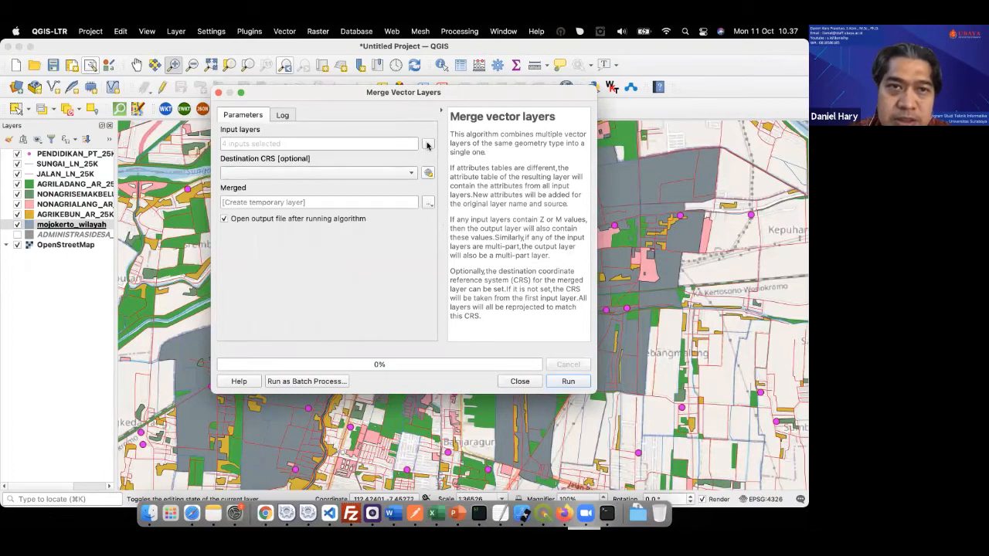
Review the four selected input layers of the merge and the available ways to save the merged output, including saving to a file.
left_click(427, 145)
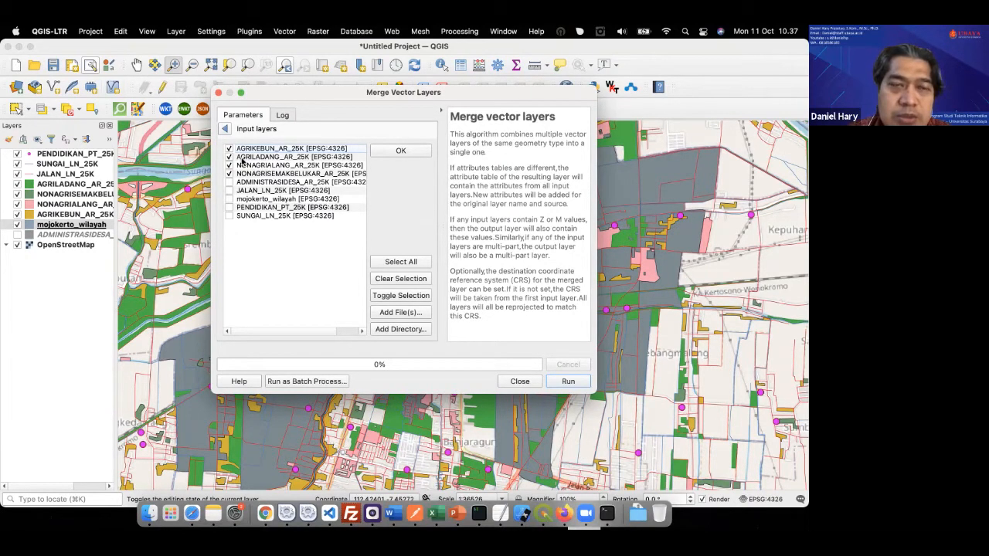
left_click(227, 129)
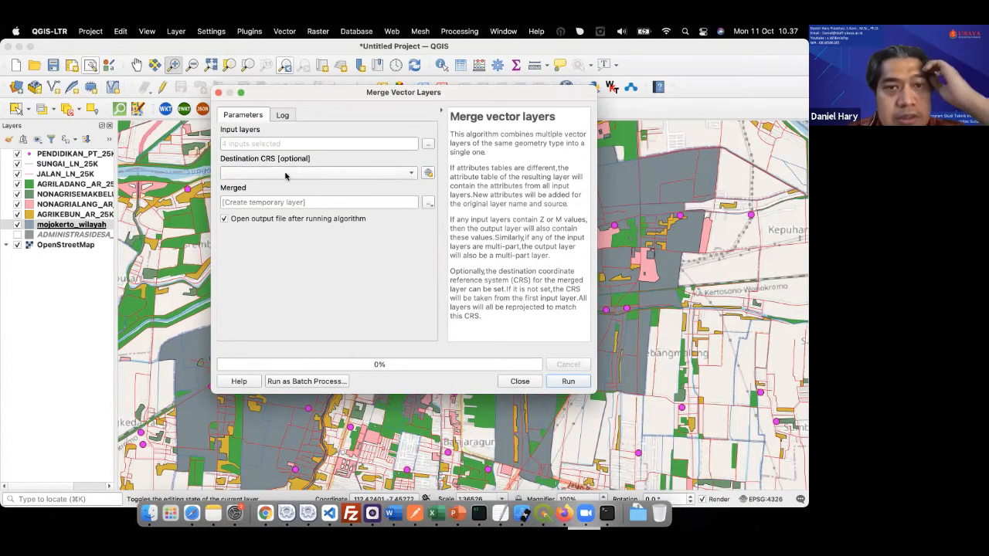
left_click(429, 203)
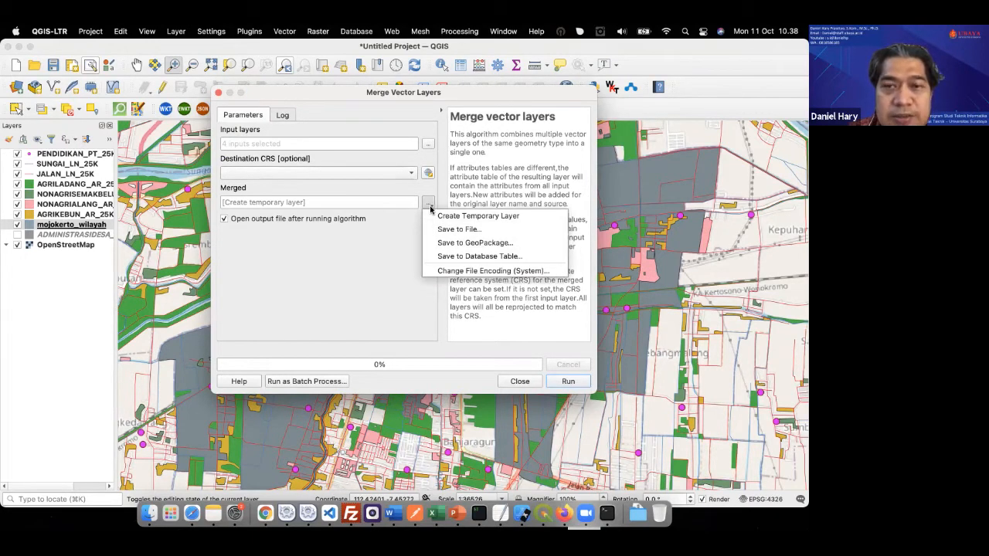
left_click(407, 221)
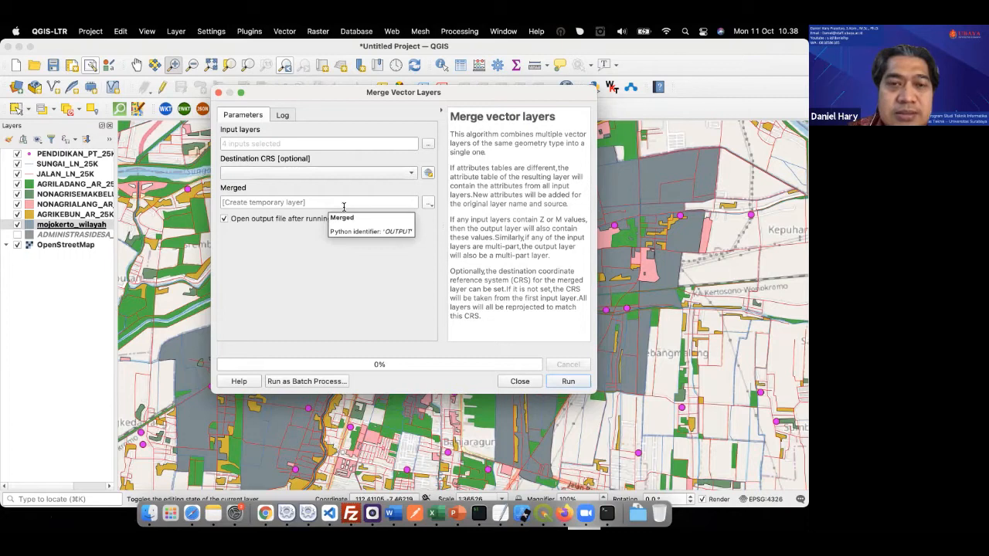
left_click(428, 203)
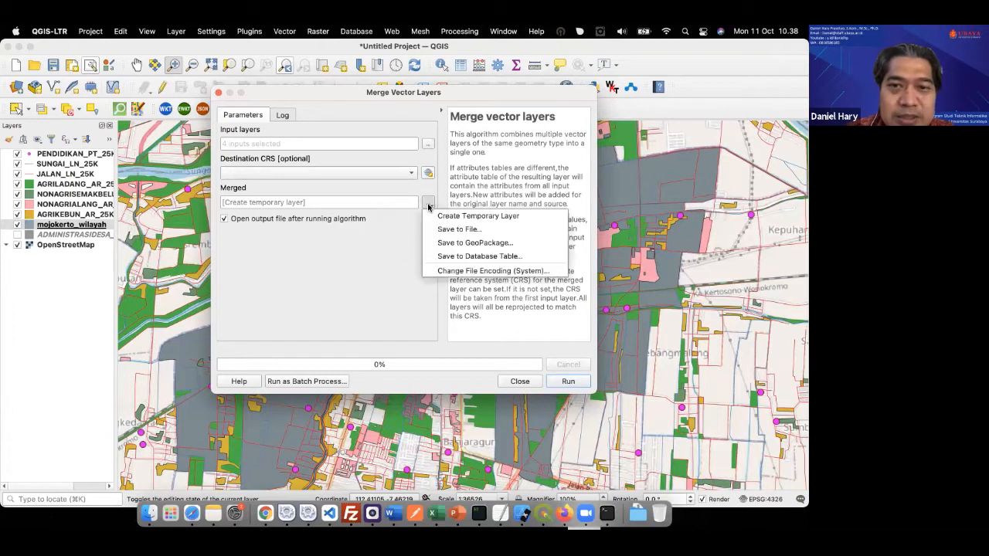
left_click(440, 229)
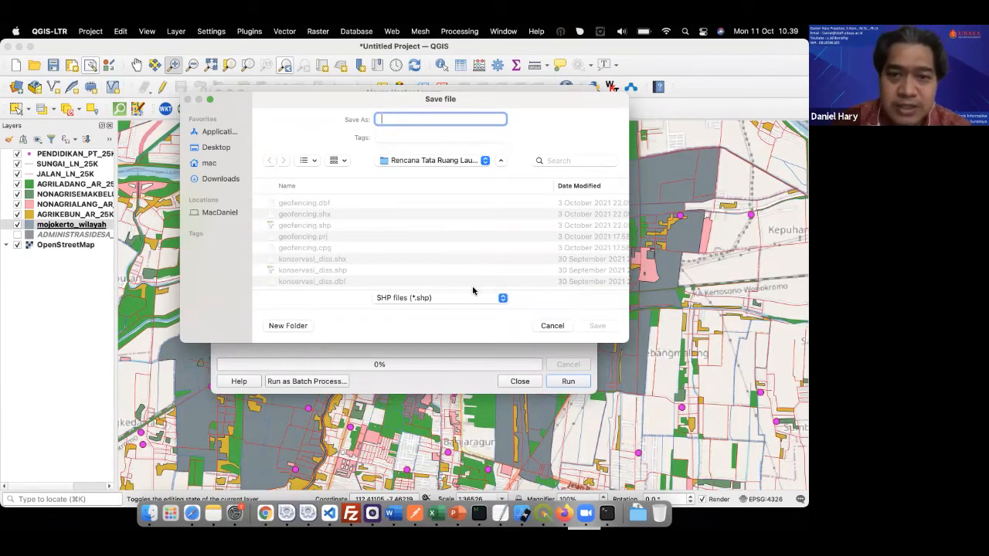
left_click(552, 326)
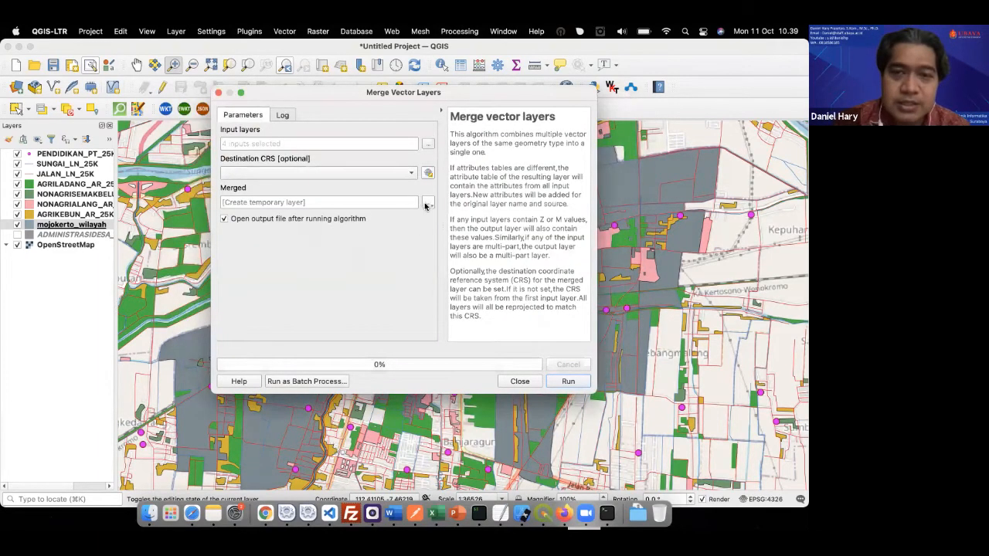
Merge the four layers into tanah_kosong.shp in the Rencana Tata Ruang Laut Nasional folder, checking the output name on the PowerPoint slide.
left_click(428, 203)
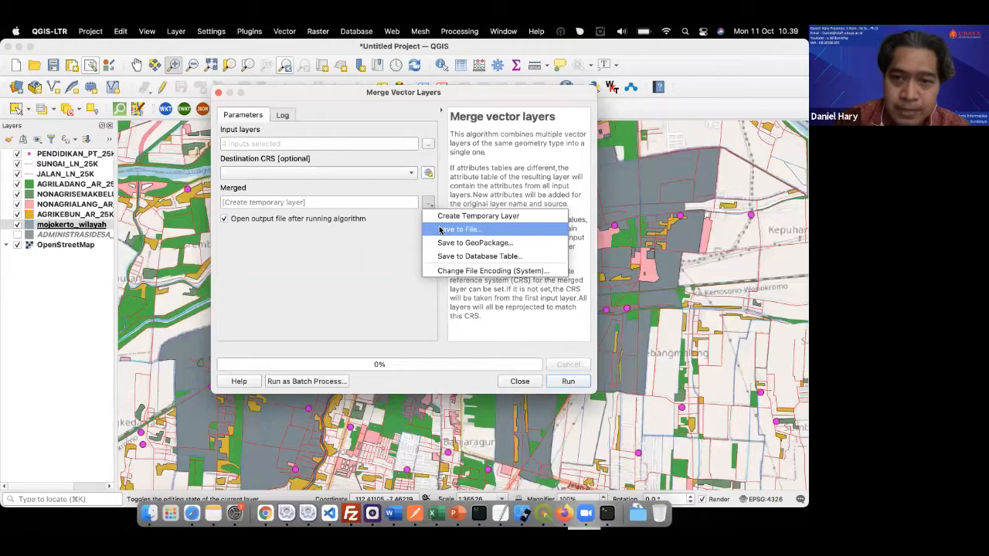
left_click(439, 229)
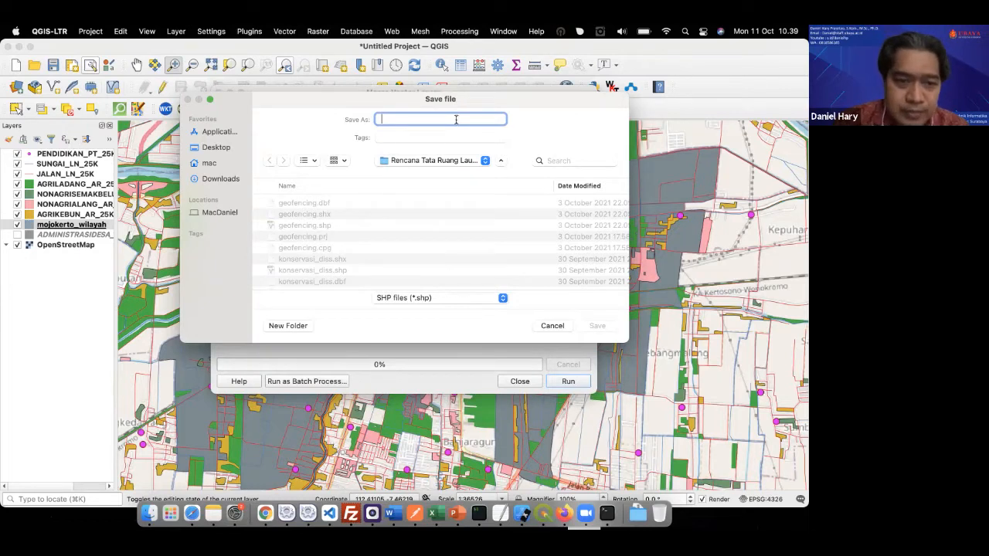
key("super+Tab")
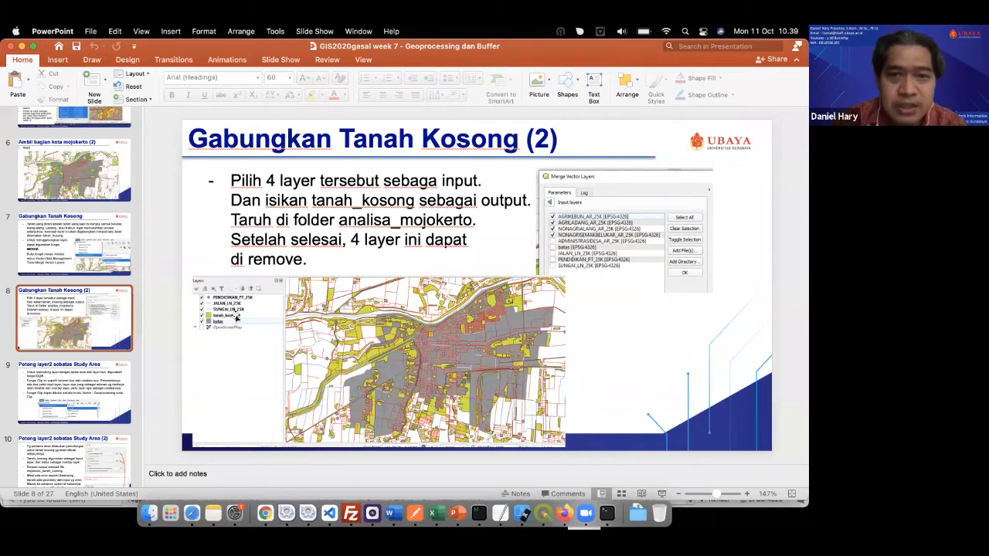
key("super+Tab")
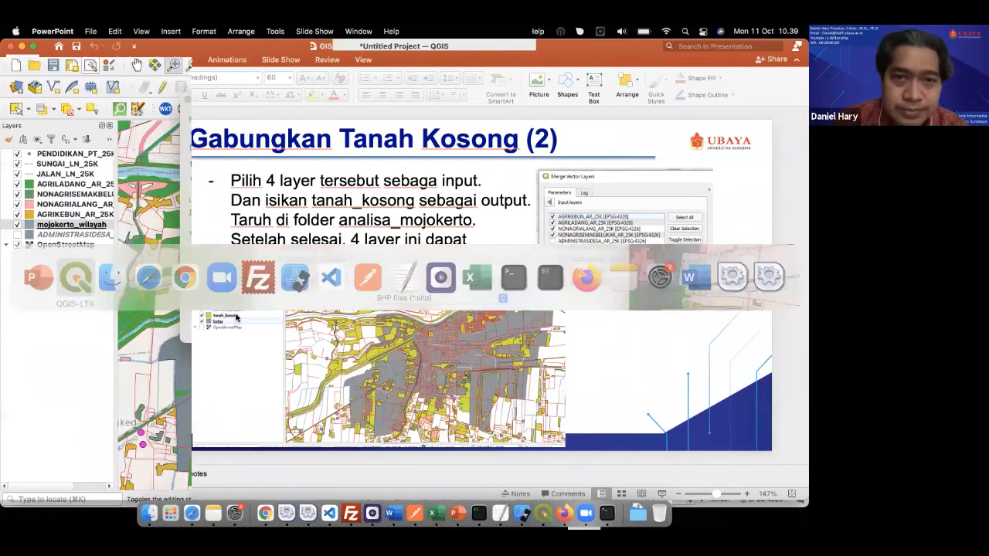
type("anah")
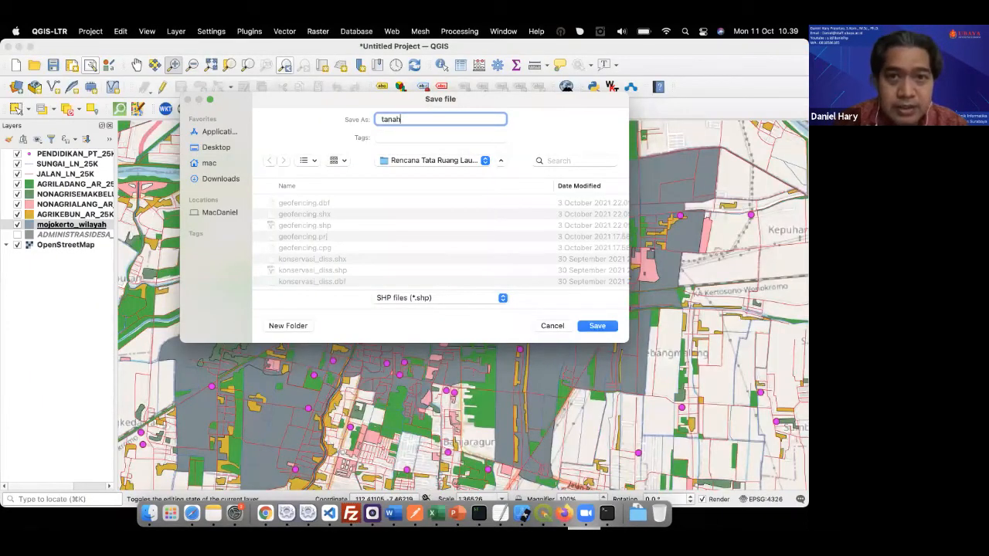
type("_kosong")
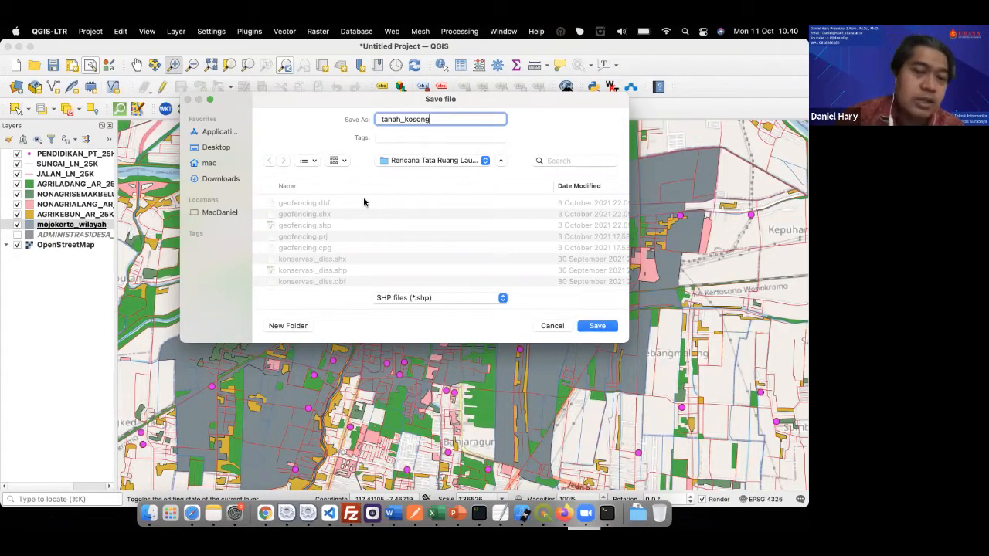
left_click(597, 325)
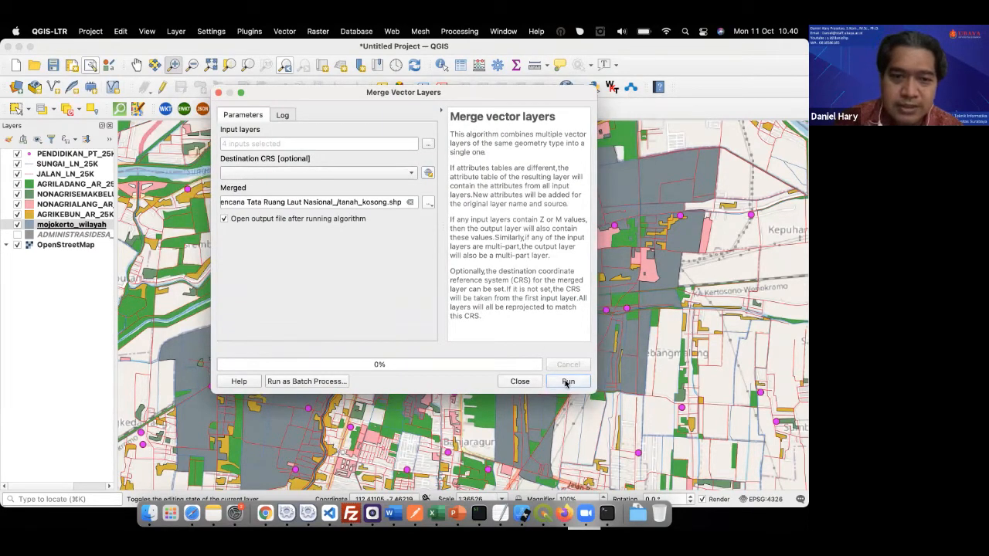
left_click(568, 382)
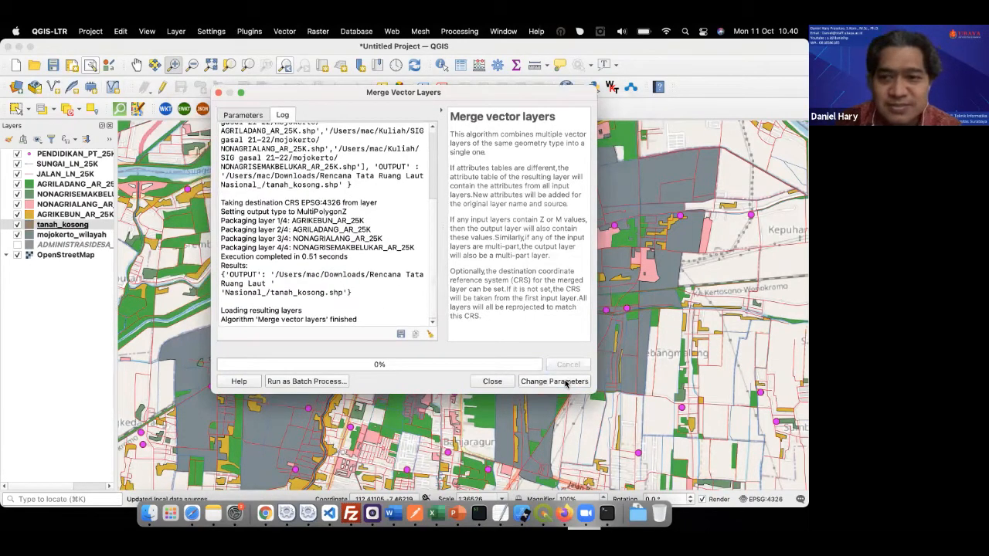
left_click(502, 382)
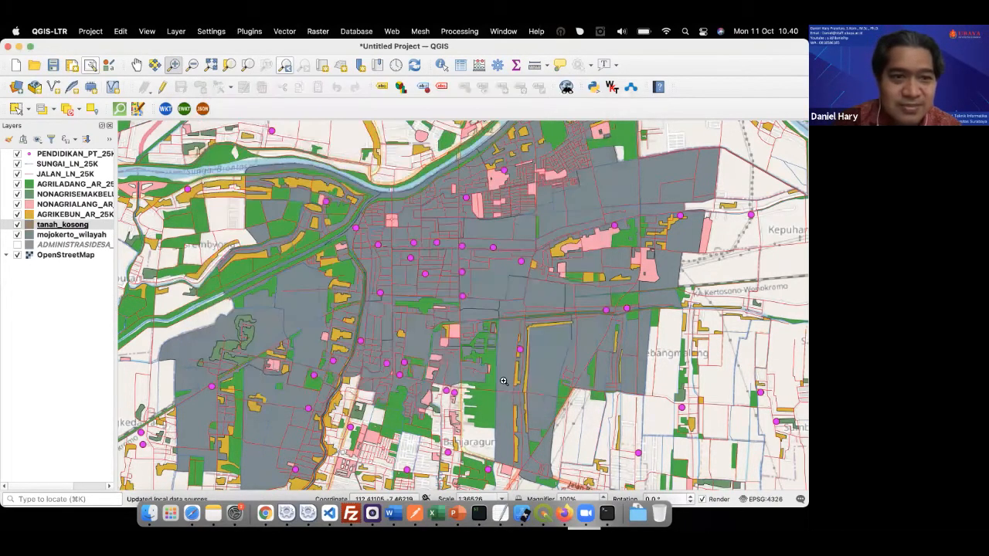
Hide the AGRIKEBUN, NONAGRIALANG, NONAGRISEMAKBELUKAR and AGRILADANG layers so only tanah_kosong represents the vacant land.
left_click(17, 214)
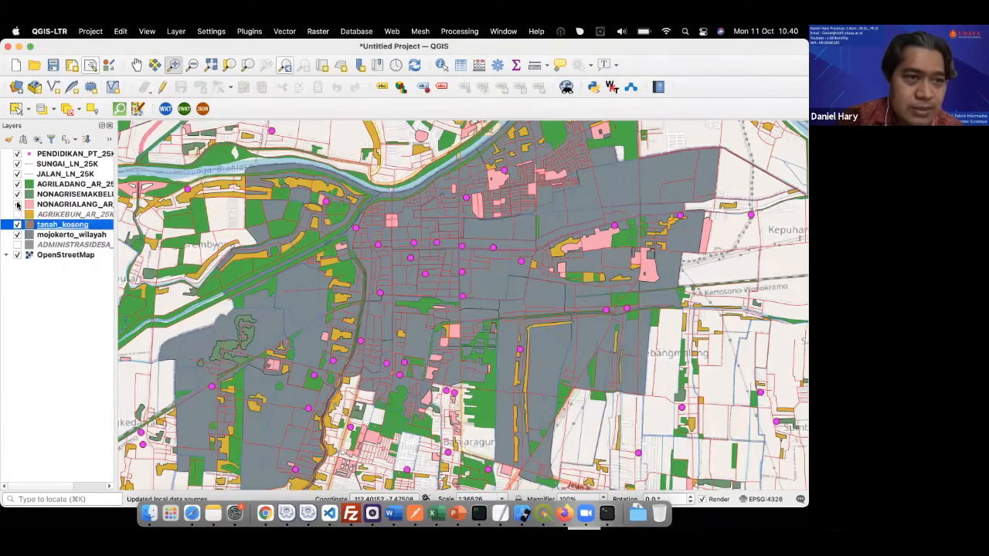
left_click(17, 204)
left_click(17, 194)
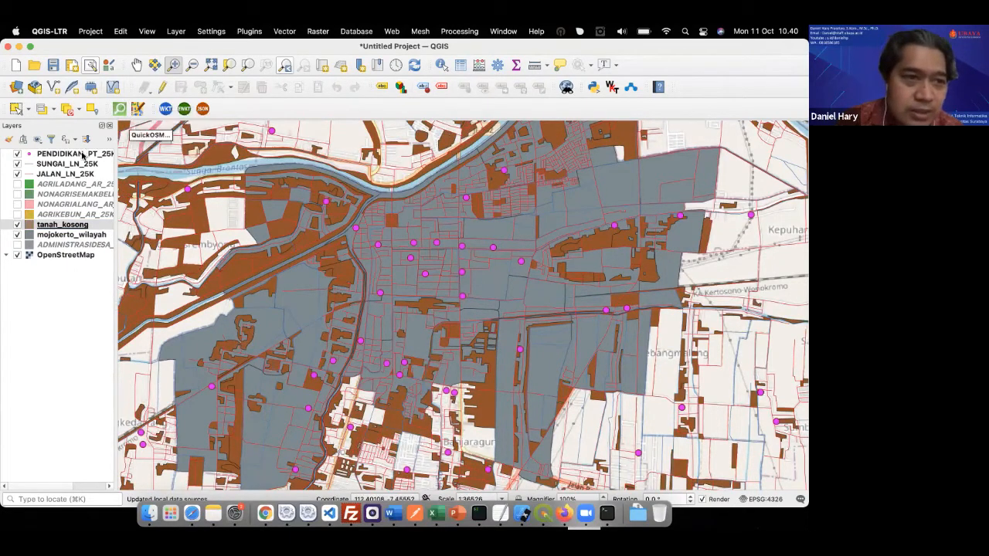
Compare the AGRILADANG_AR_25K and NONAGRISEMAKBELUKAR layers with tanah_kosong across the whole data area by showing and hiding each in turn.
left_click(194, 70)
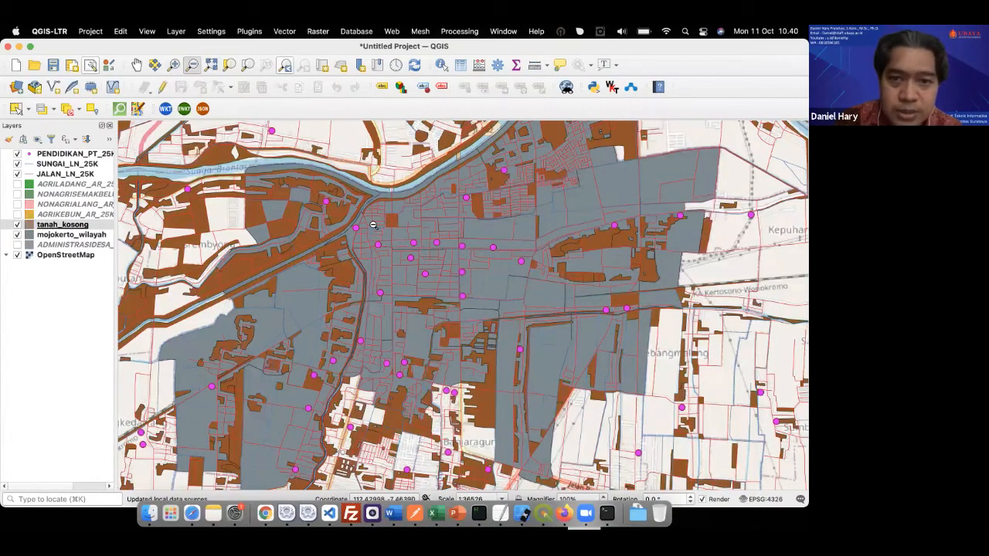
left_click(374, 225)
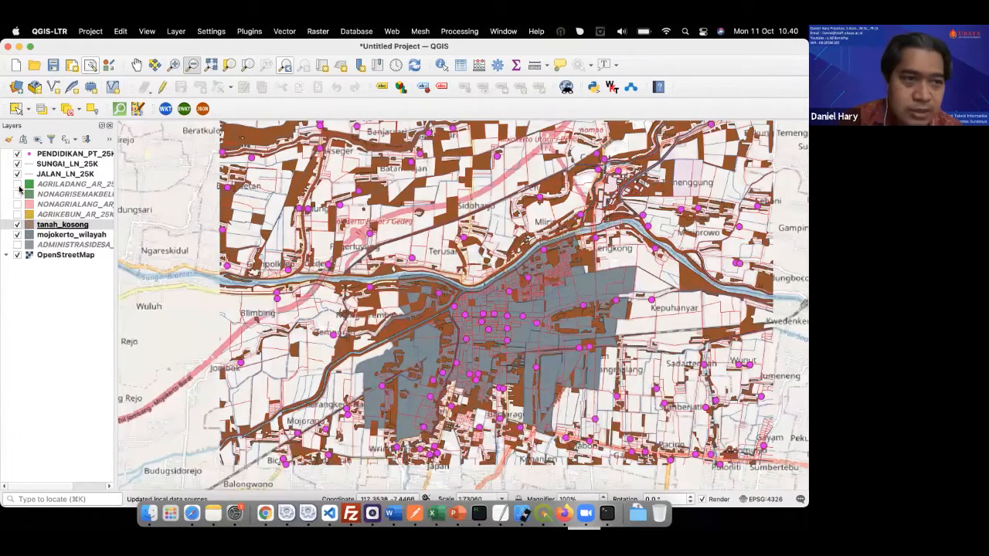
left_click(18, 185)
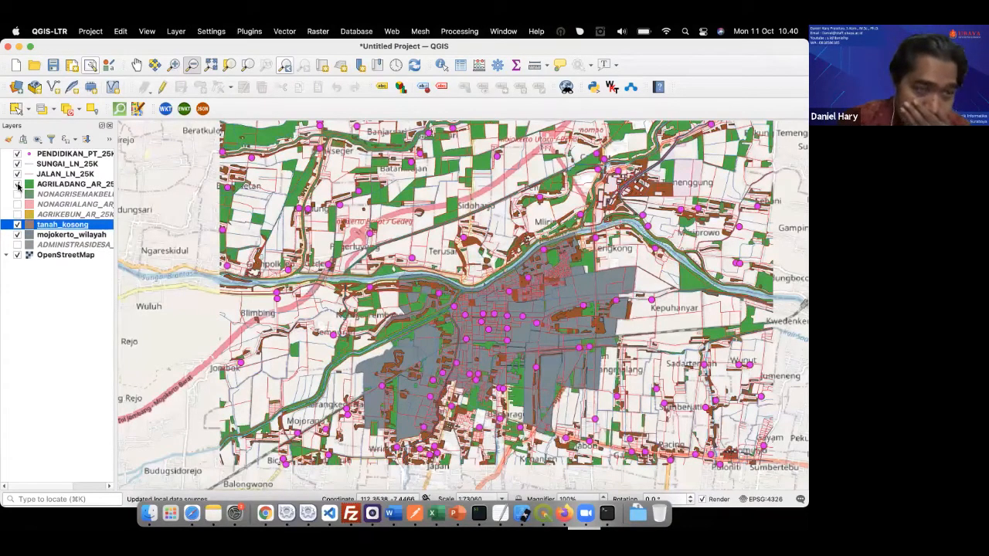
left_click(18, 186)
left_click(18, 185)
left_click(18, 185)
left_click(18, 195)
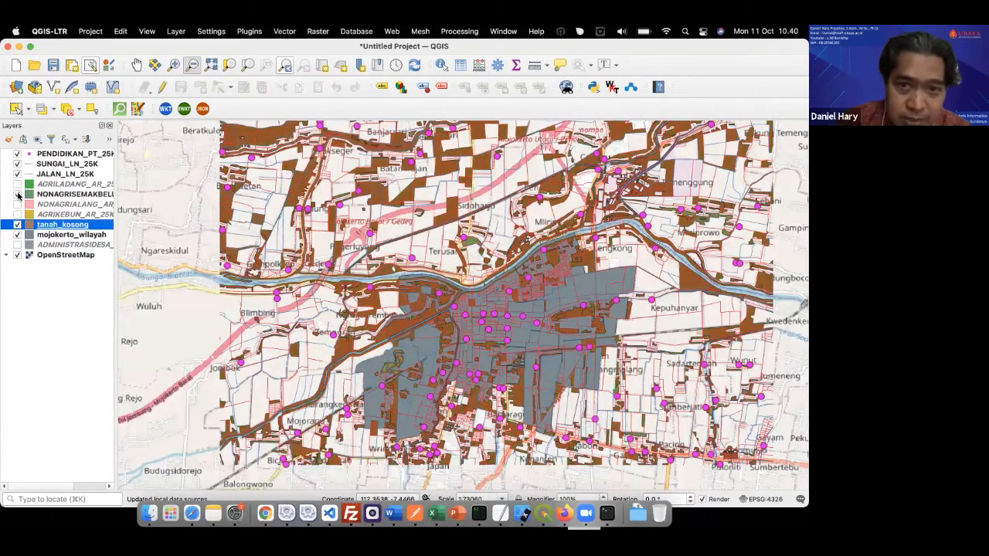
left_click(18, 195)
left_click(18, 194)
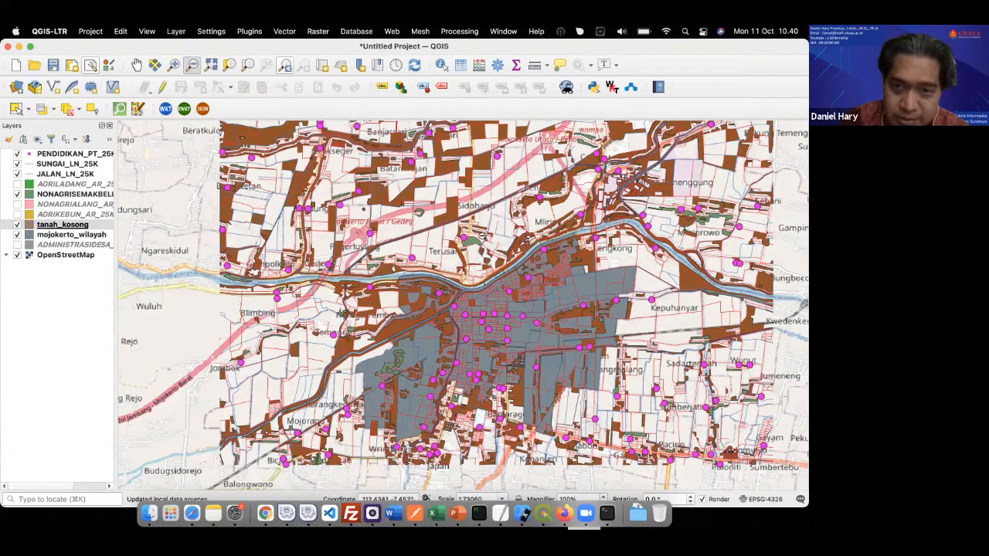
left_click(18, 195)
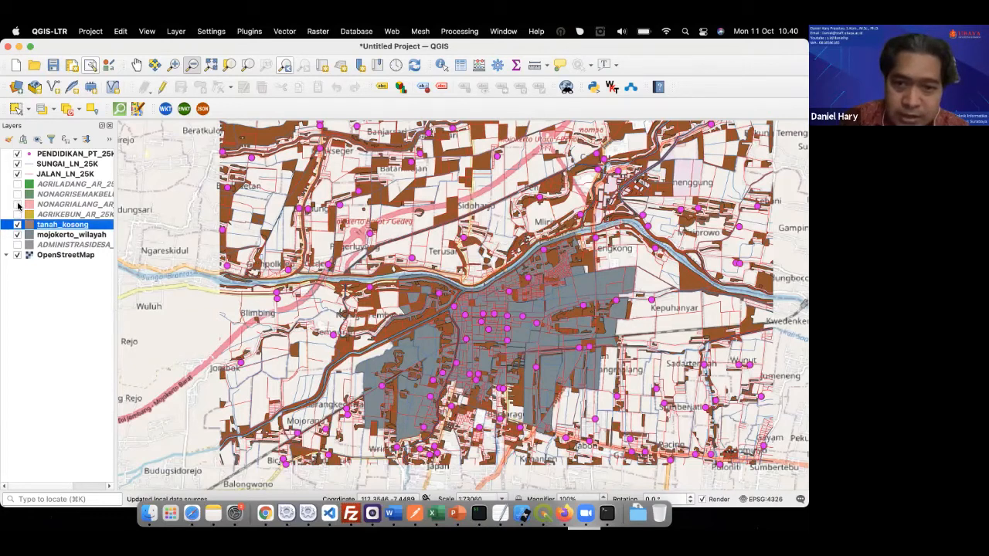
Compare the NONAGRIALANG and AGRIKEBUN_AR_25K layers with tanah_kosong by showing each over the merged layer.
left_click(17, 204)
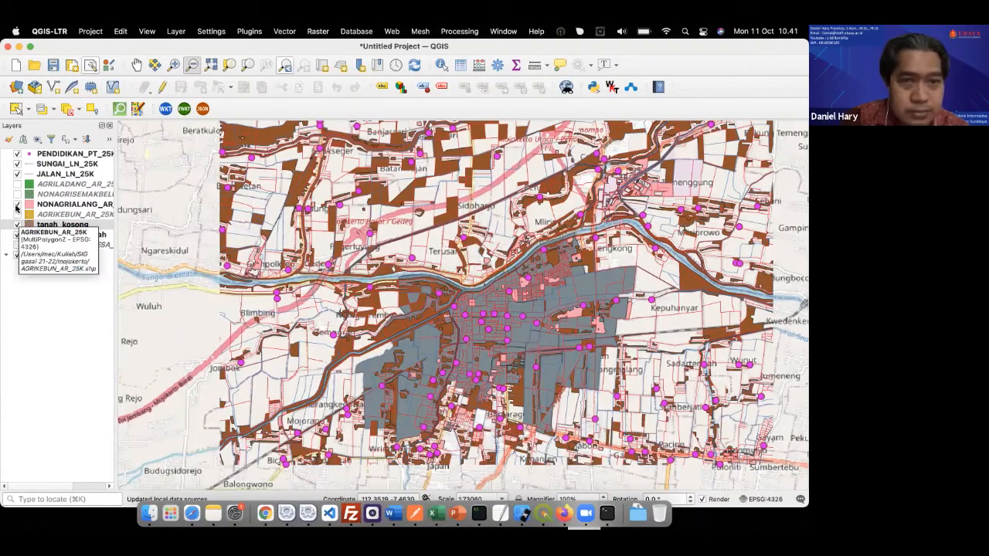
left_click(18, 204)
left_click(18, 214)
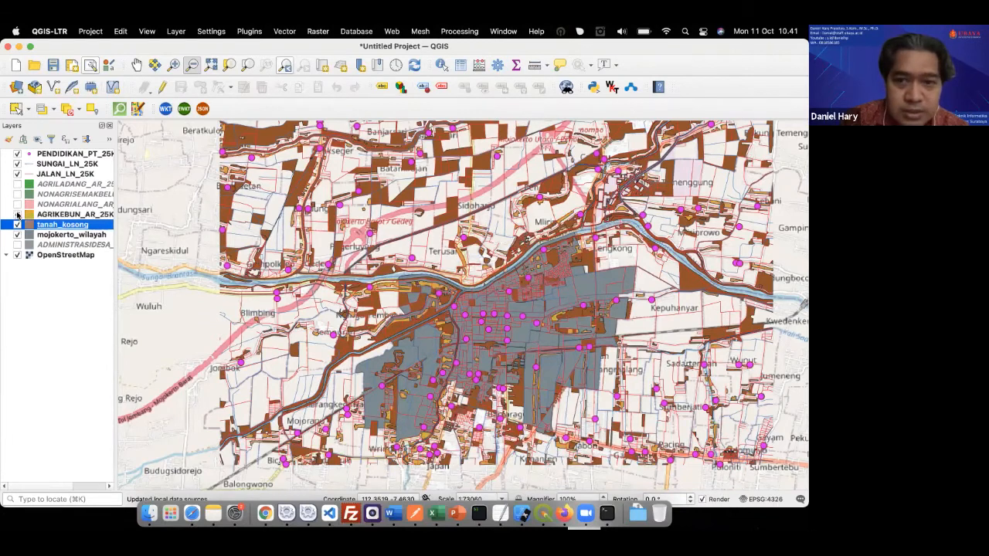
left_click(18, 214)
left_click(18, 214)
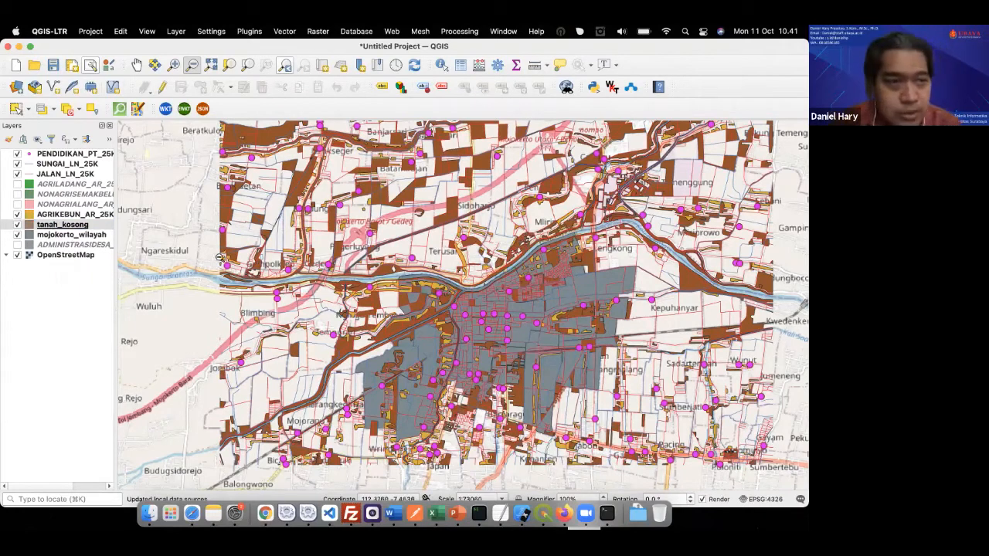
Show all four vacant-land layers together over tanah_kosong to check the merge's coverage, and hide all four again.
left_click(17, 204)
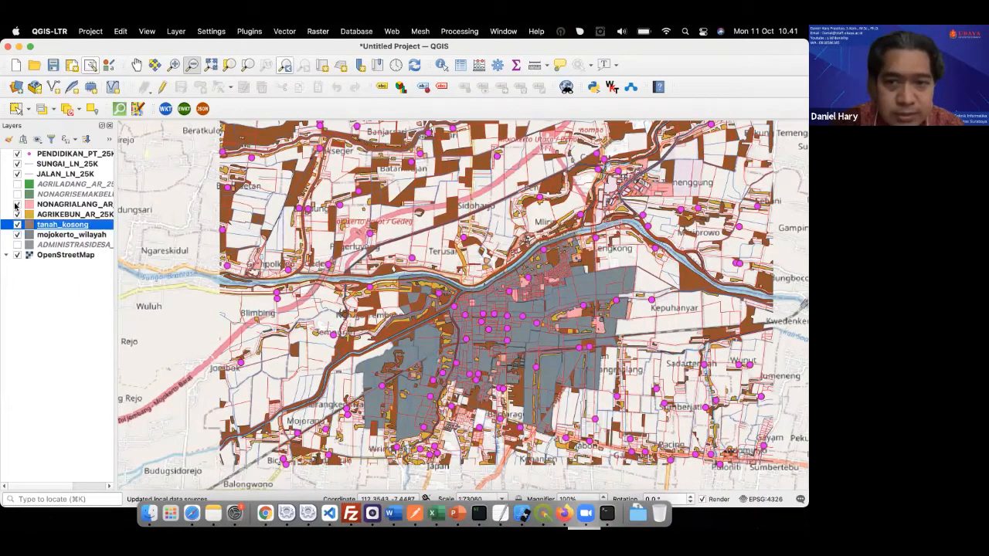
left_click(17, 194)
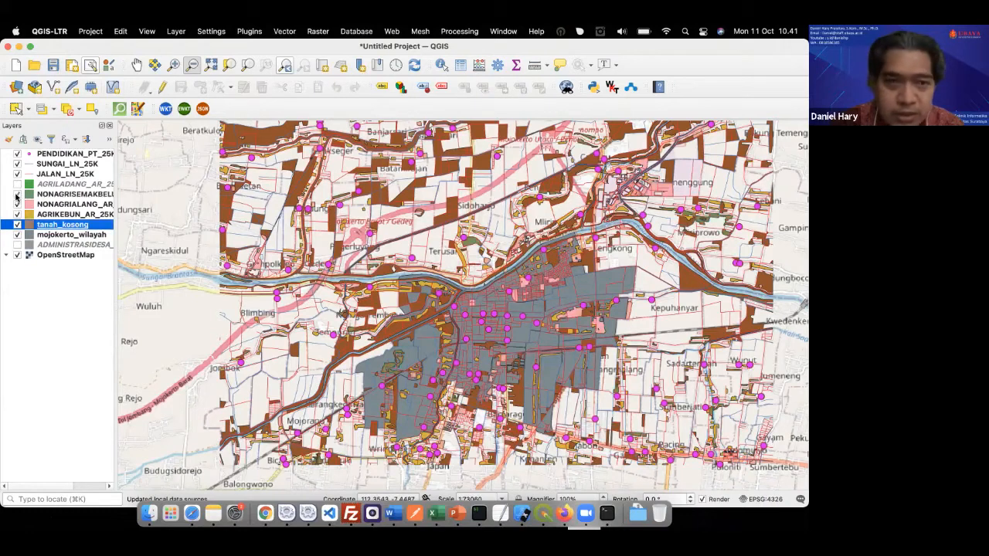
left_click(17, 184)
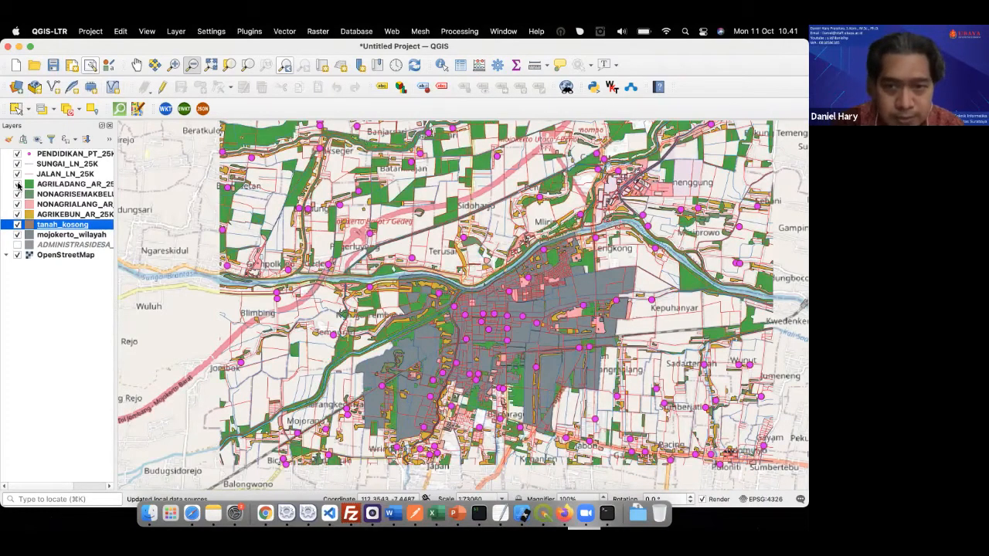
left_click(17, 184)
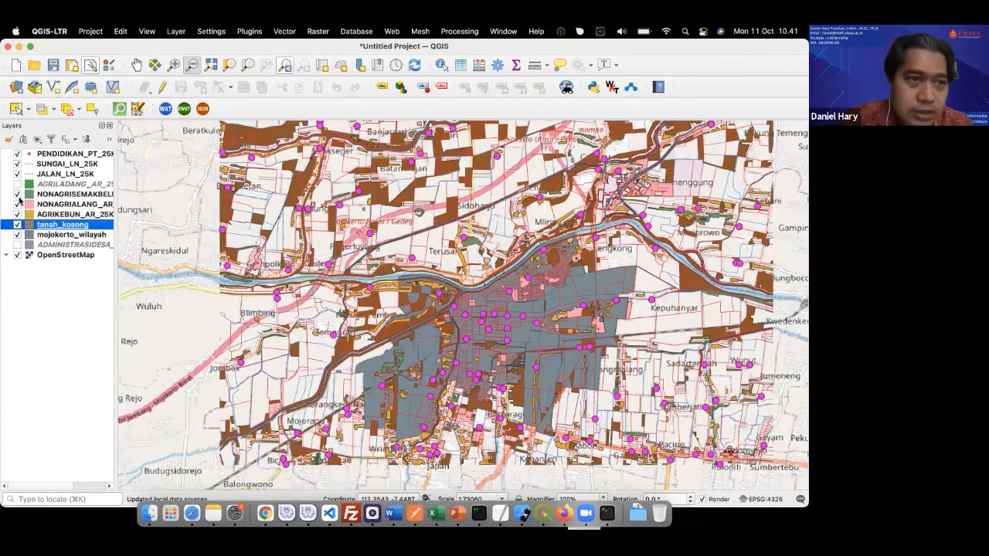
left_click(19, 196)
left_click(18, 205)
left_click(17, 194)
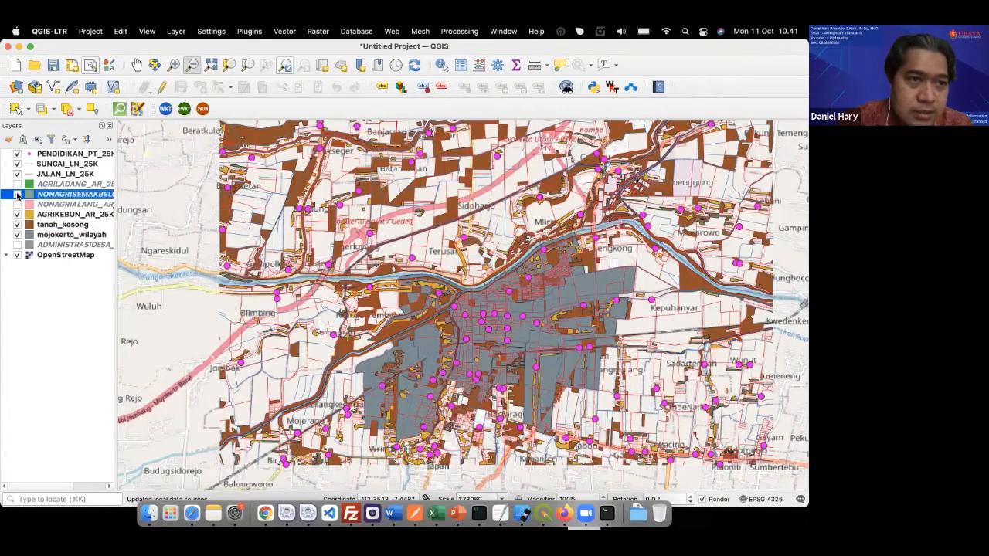
left_click(18, 215)
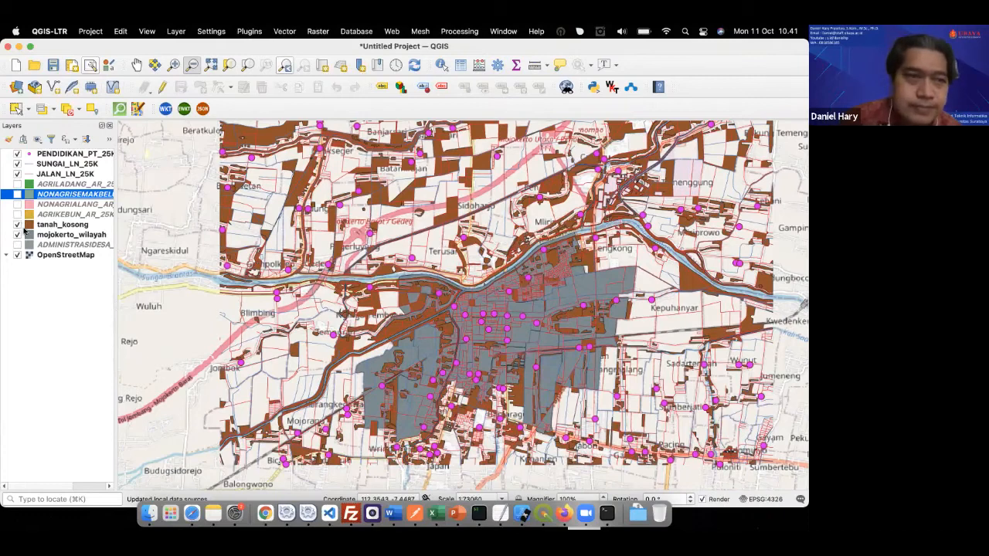
Style the tanah_kosong layer with the simple green fill symbol.
left_click(36, 228)
double_click(36, 230)
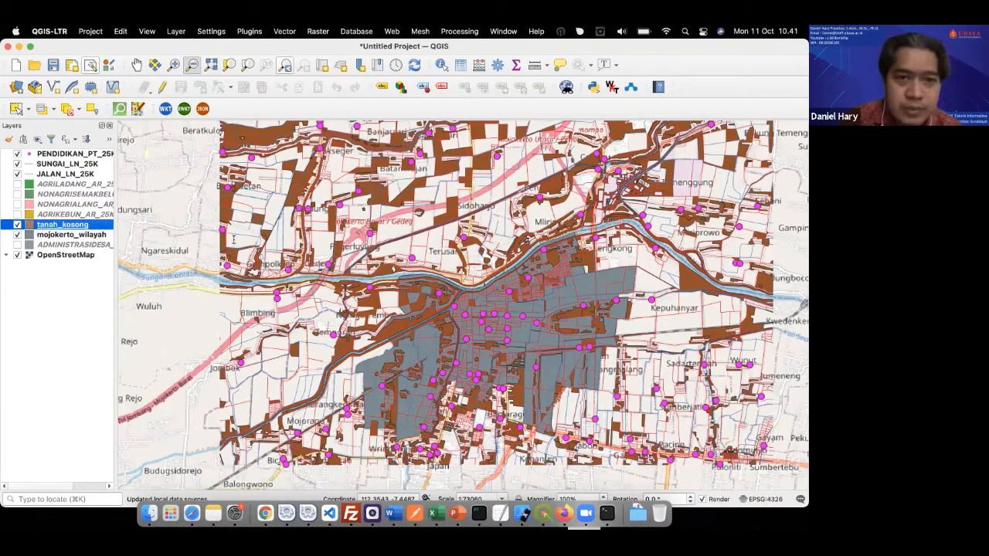
left_click(226, 398)
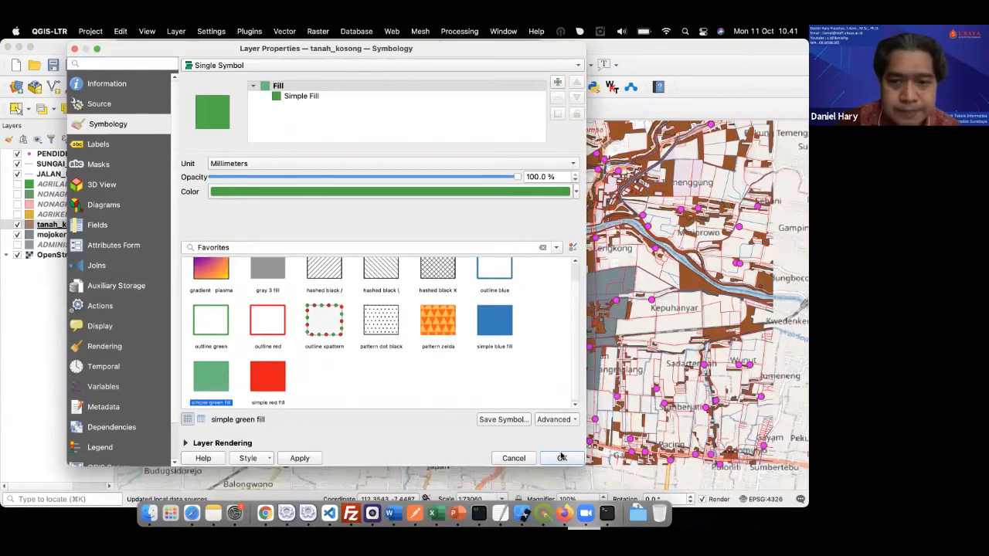
left_click(561, 458)
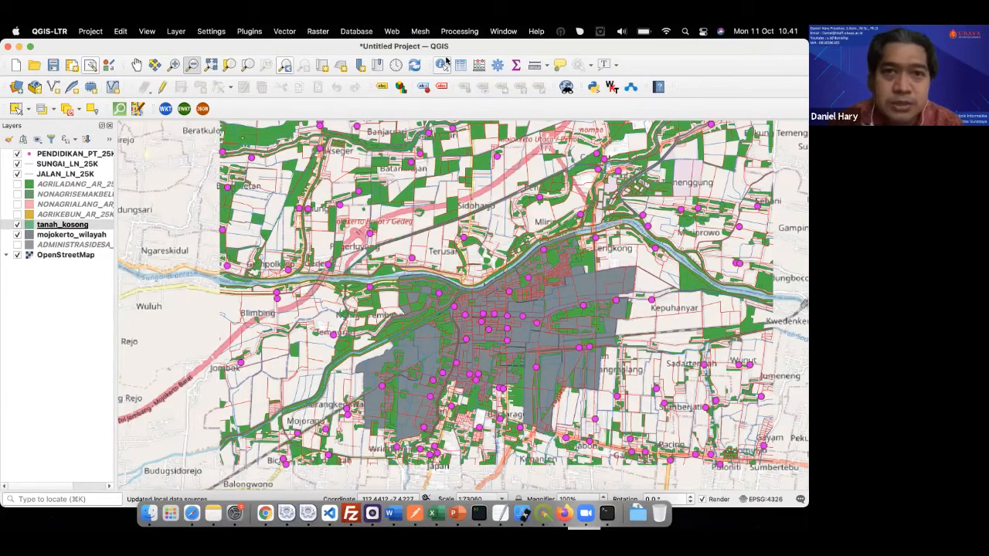
Switch to PowerPoint to read the slides on clipping layers to the study area, and return to QGIS.
left_click(380, 64)
key("super+Tab")
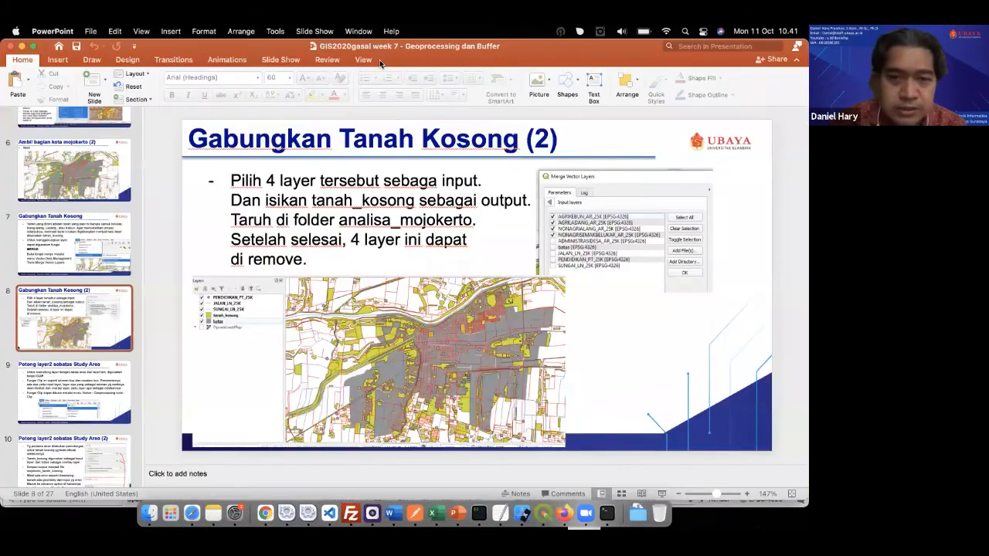
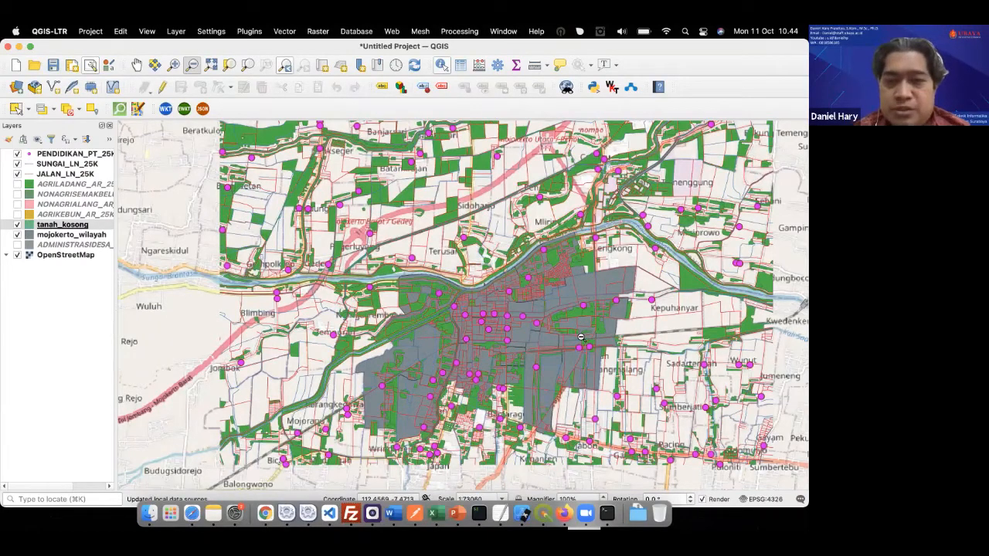
key("super+Tab")
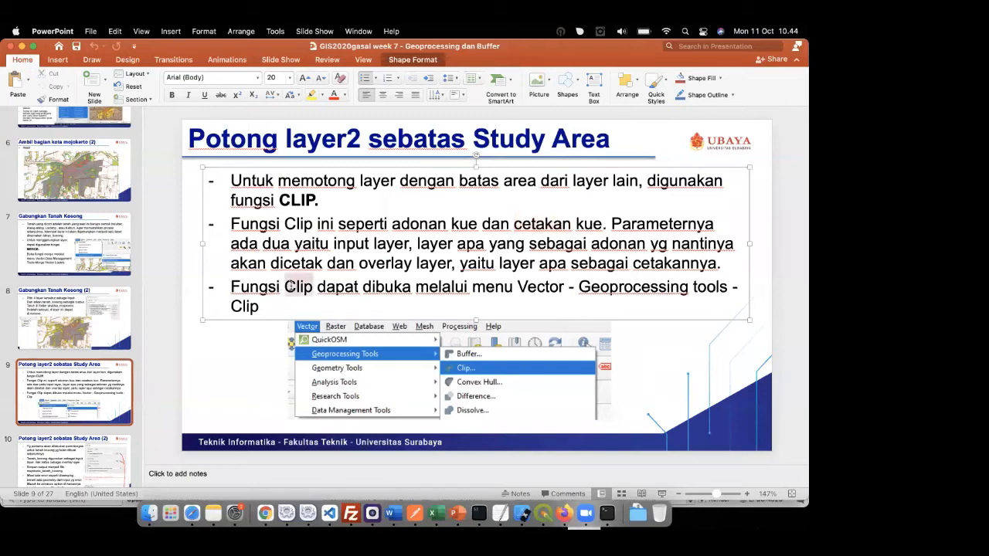
key("super+Tab")
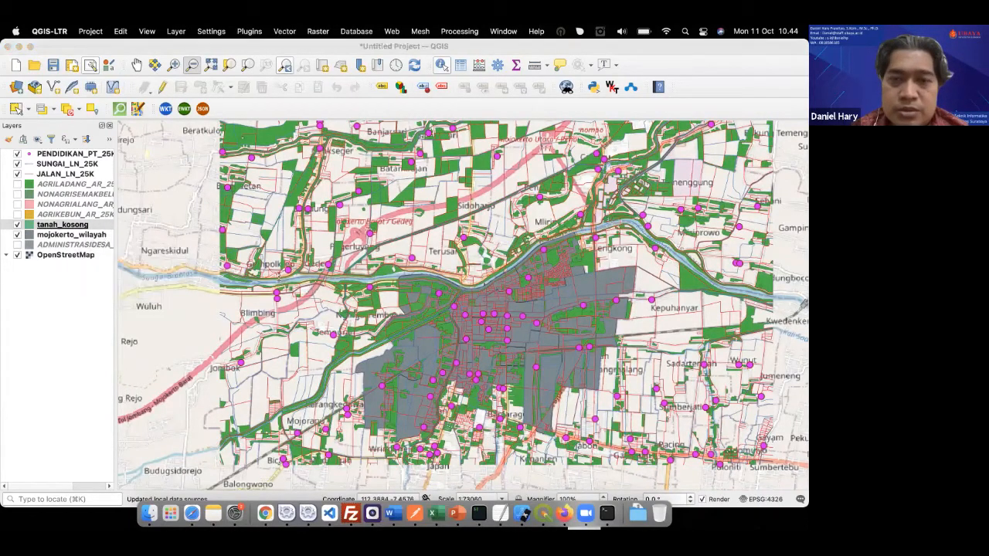
key("super+Tab")
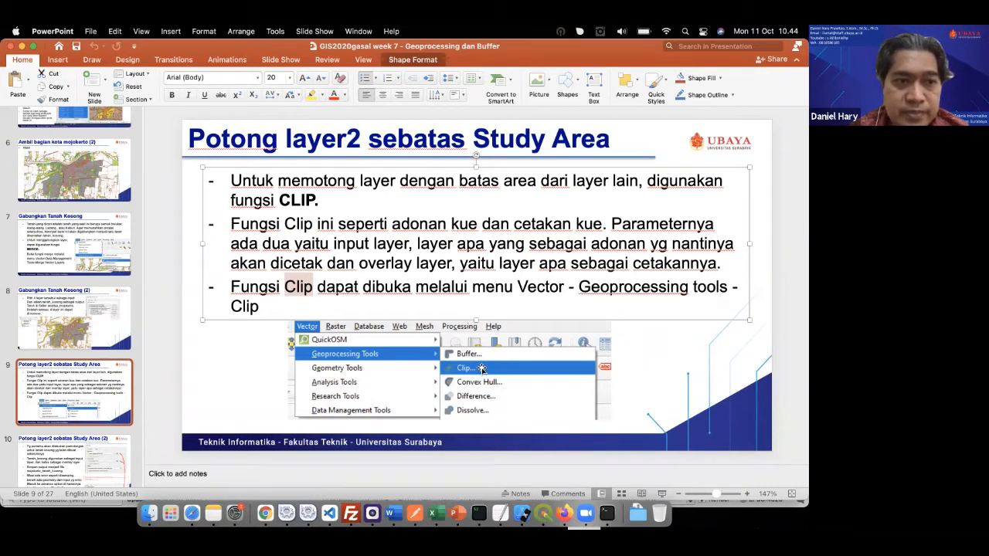
key("super+Tab")
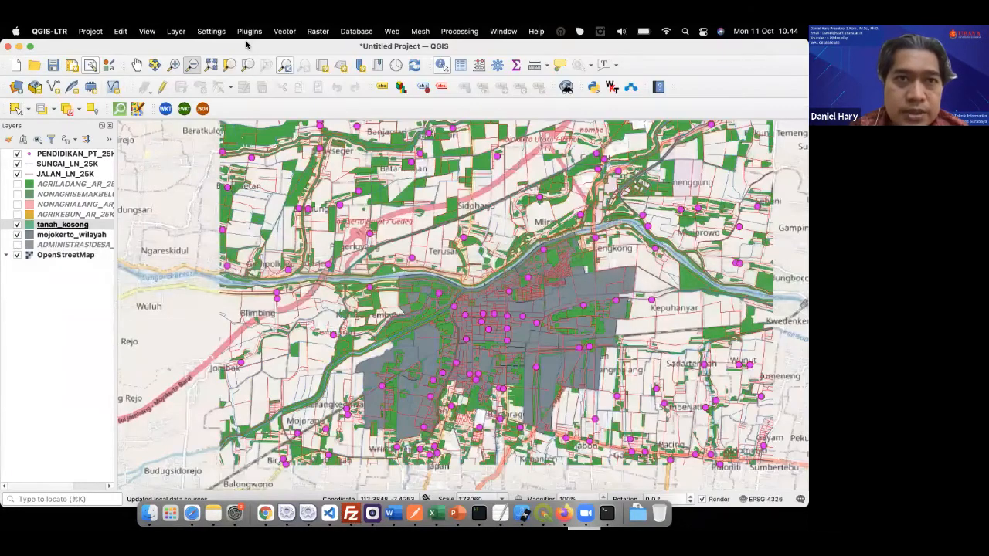
Start the Clip geoprocessing tool with tanah_kosong as the input layer and mojokerto_wilayah as the overlay layer.
left_click(284, 32)
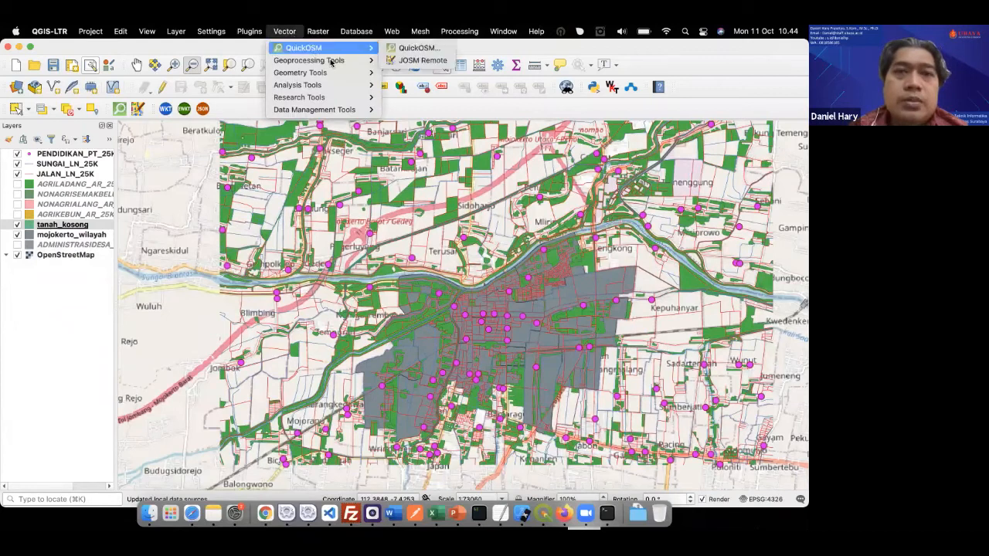
mouse_move(333, 64)
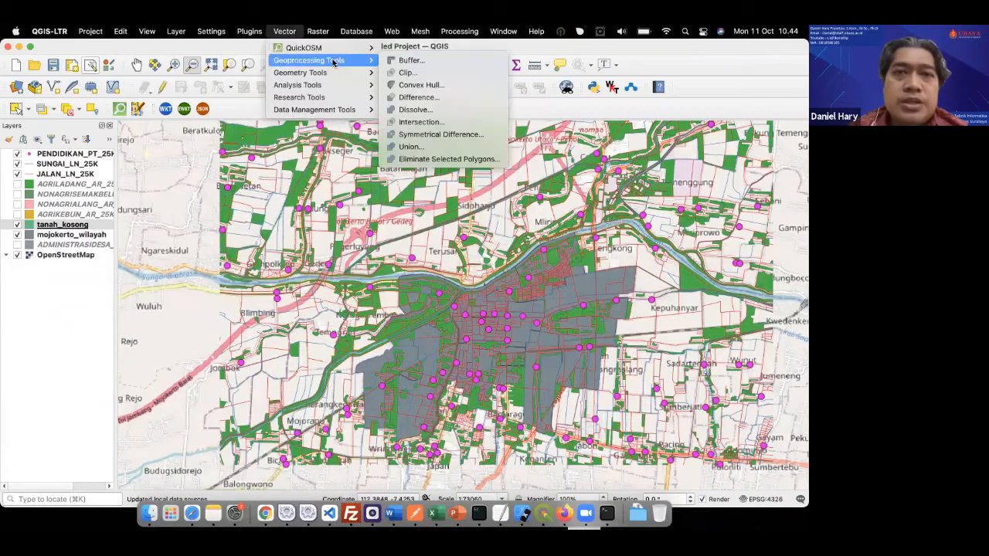
left_click(415, 73)
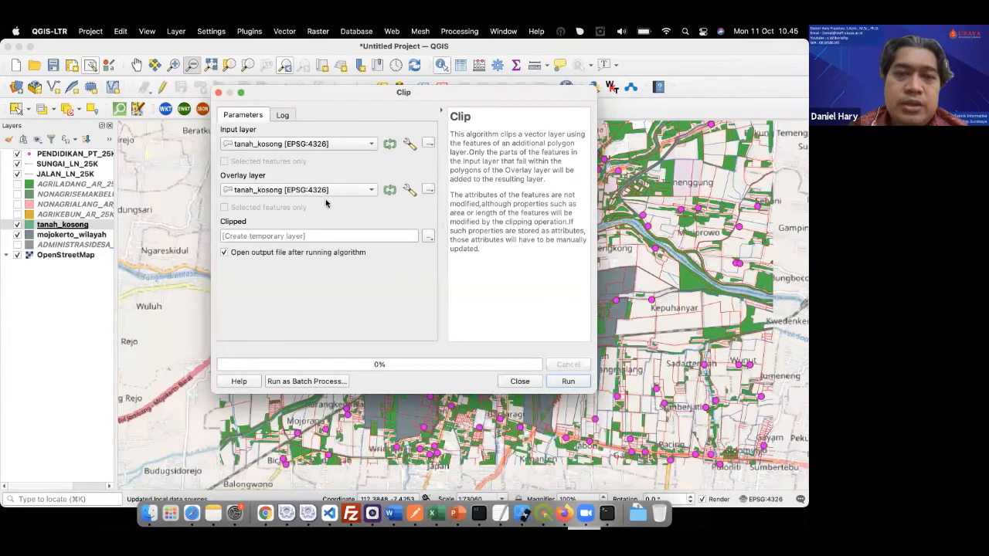
left_click(370, 191)
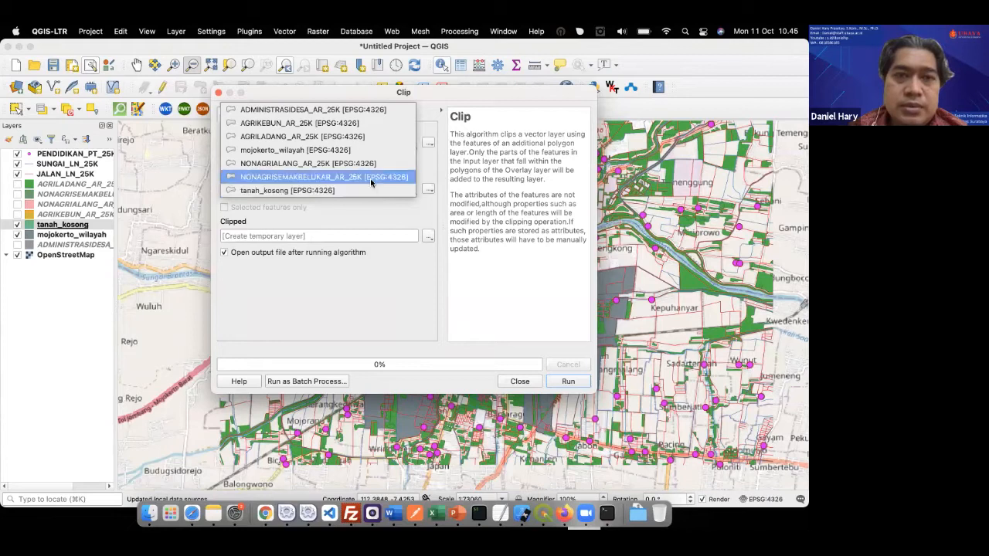
left_click(379, 154)
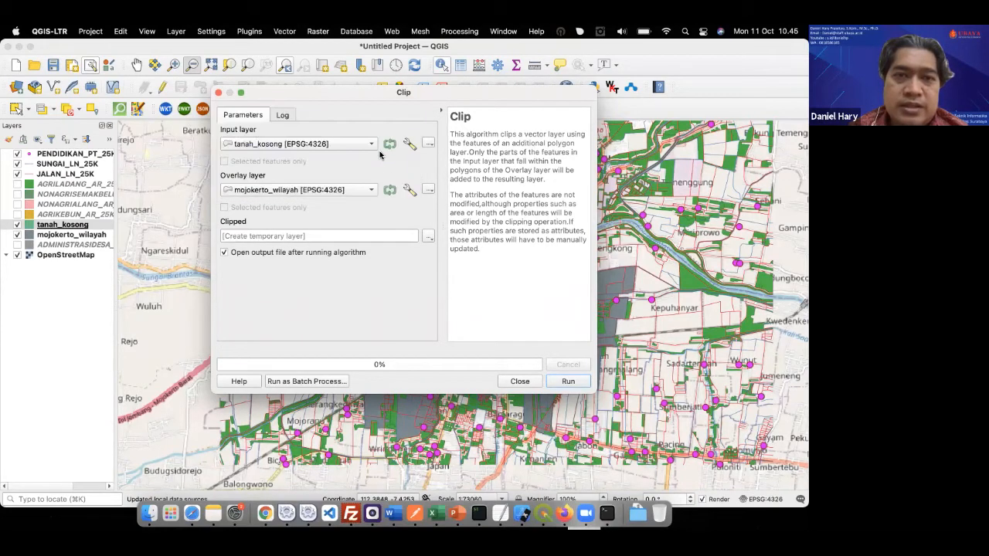
Set the clipped output to save as the SHP file mojokerto_tanah_kosong beside the tanah_kosong files.
left_click(428, 236)
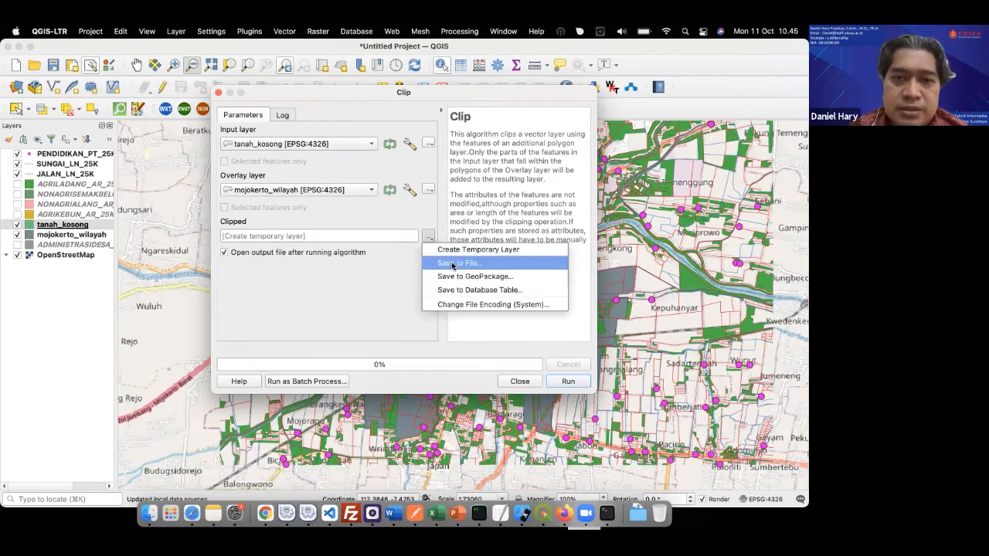
left_click(456, 264)
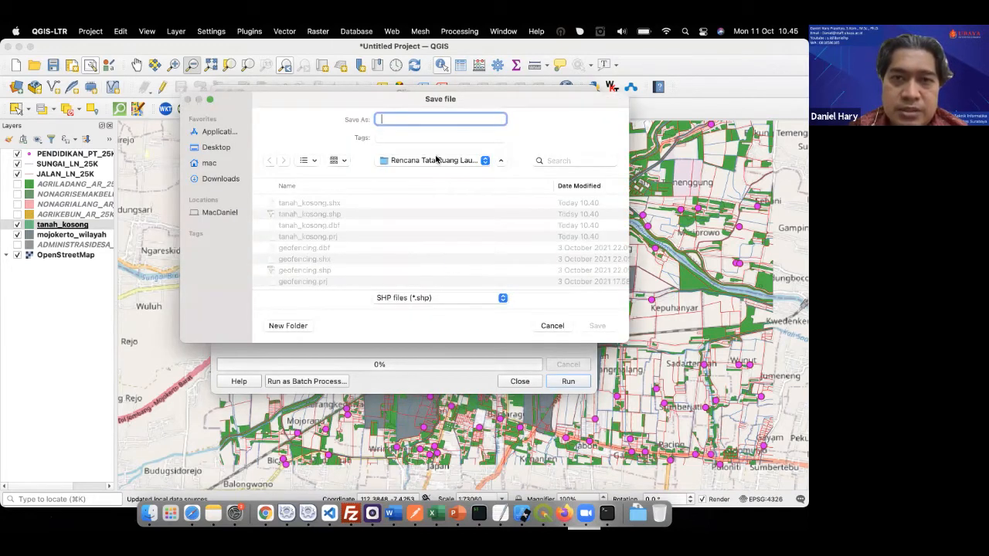
type("mojo")
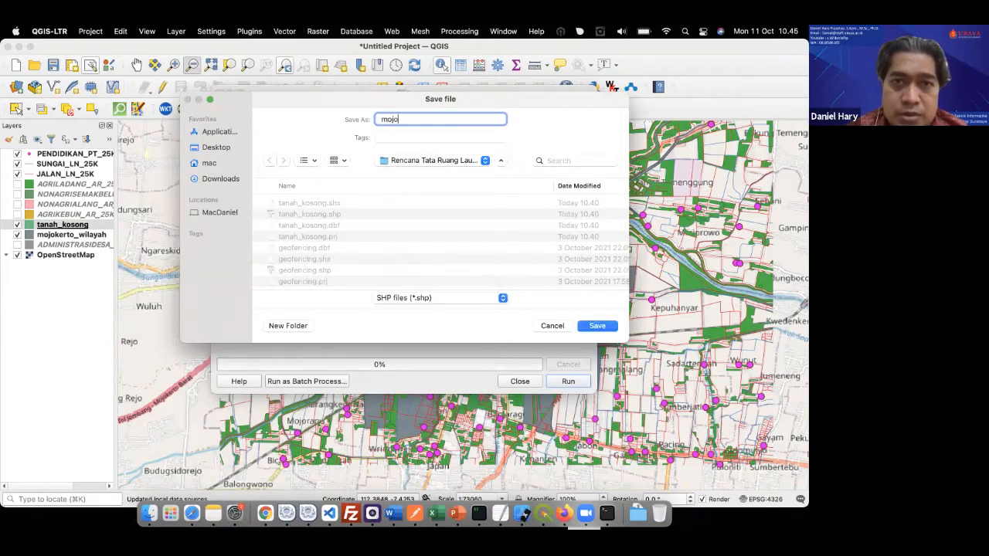
type("kerto_tanah")
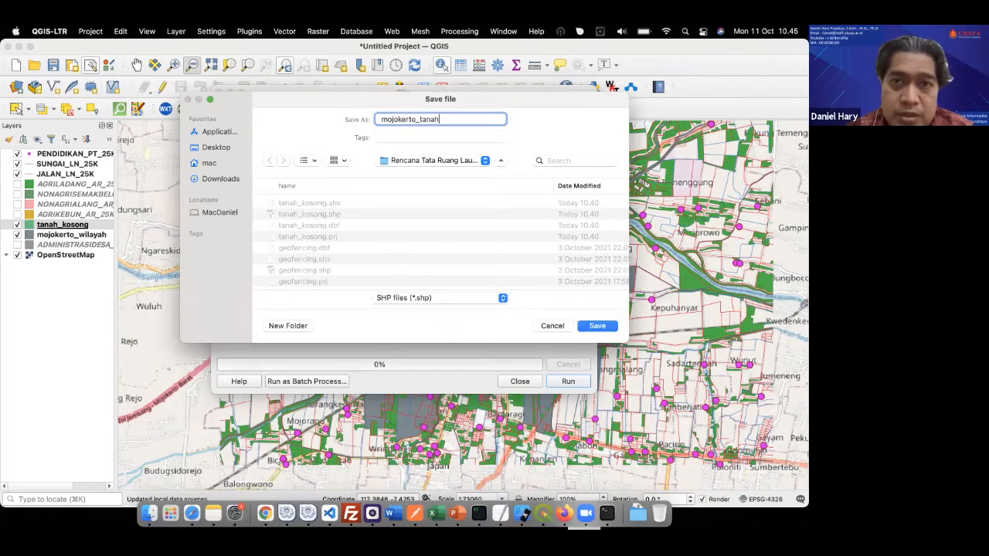
type("_kosong")
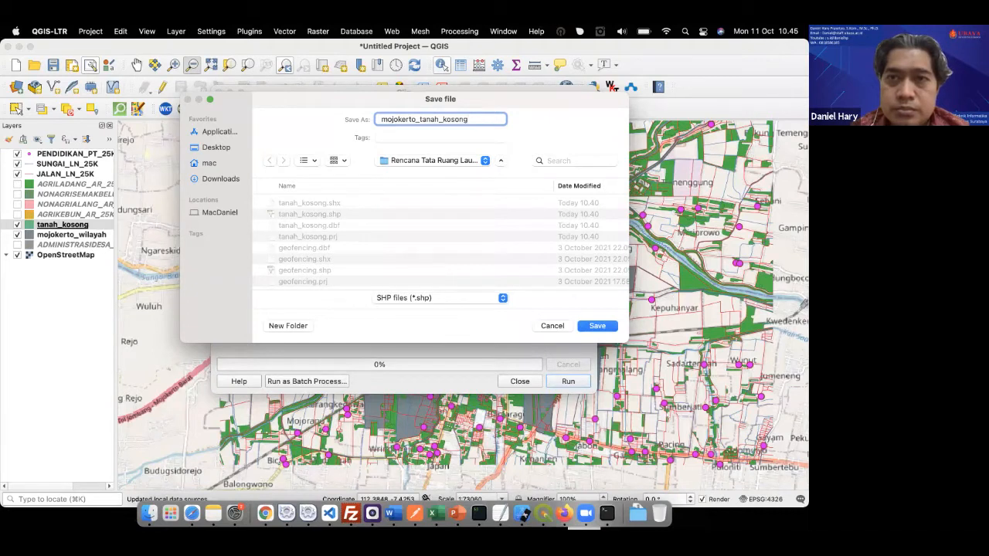
left_click(593, 326)
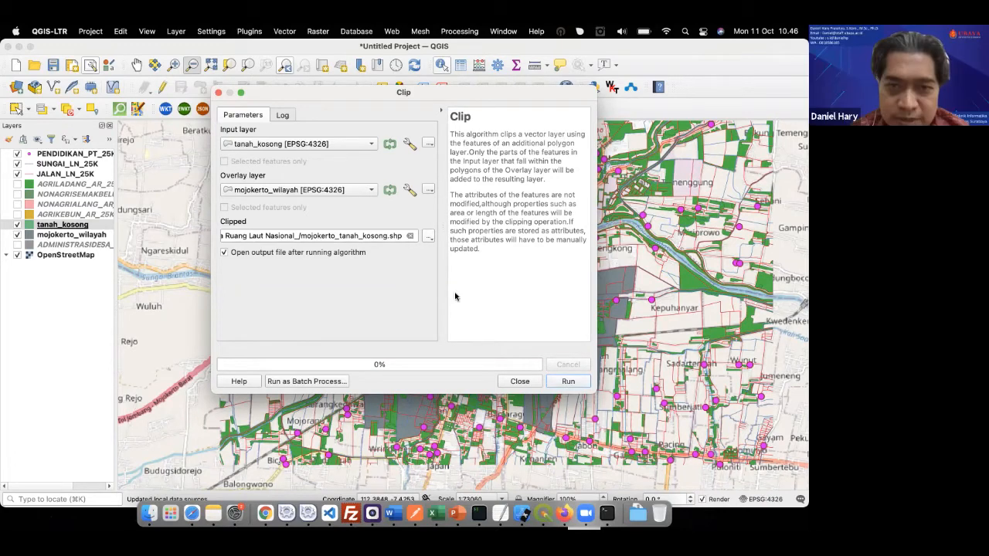
Review the file formats offered for saving the clipped output, and cancel the save dialog.
left_click(429, 235)
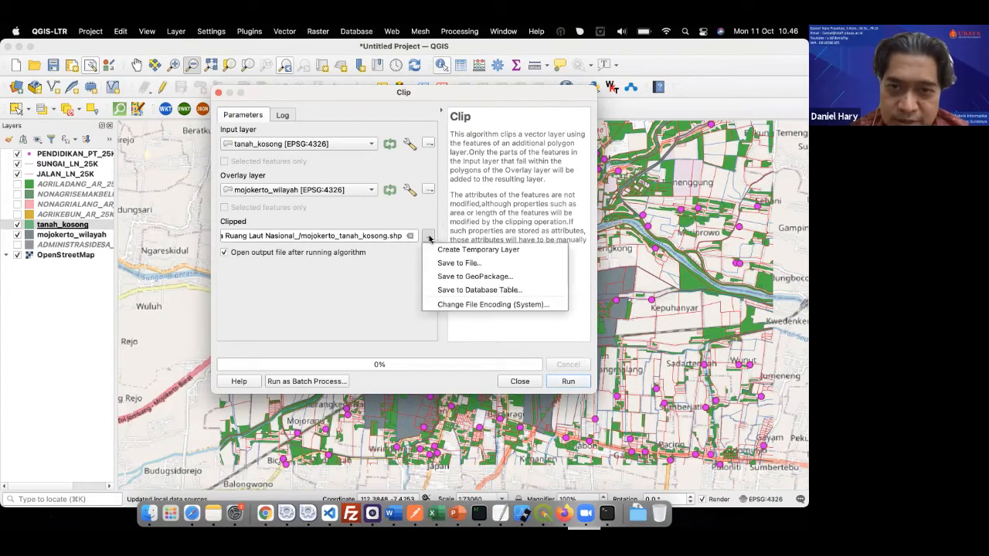
left_click(461, 265)
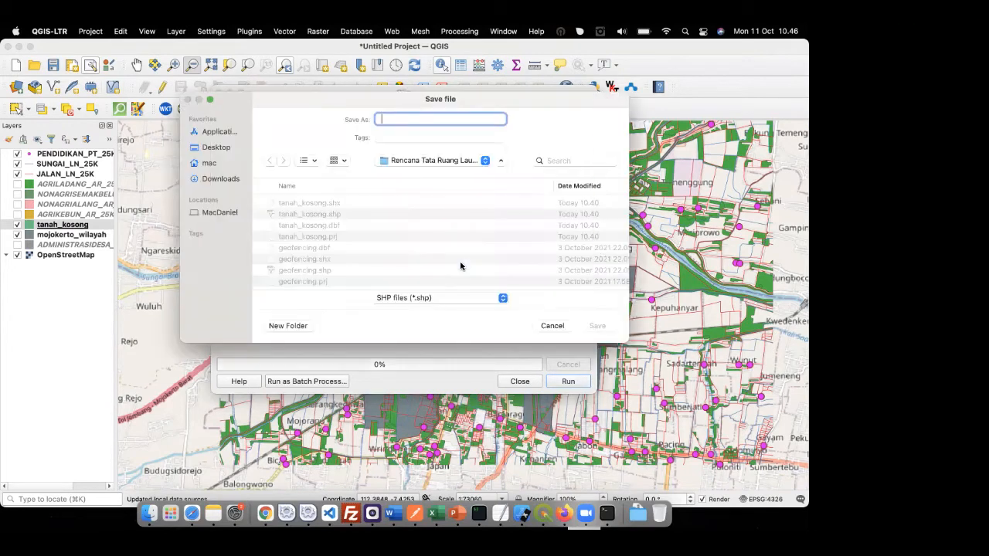
left_click(503, 297)
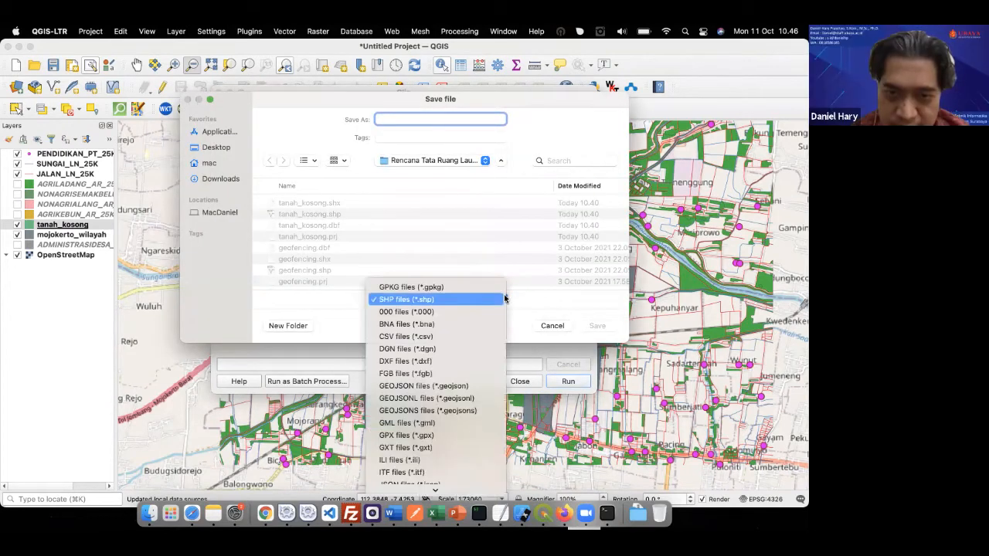
left_click(461, 299)
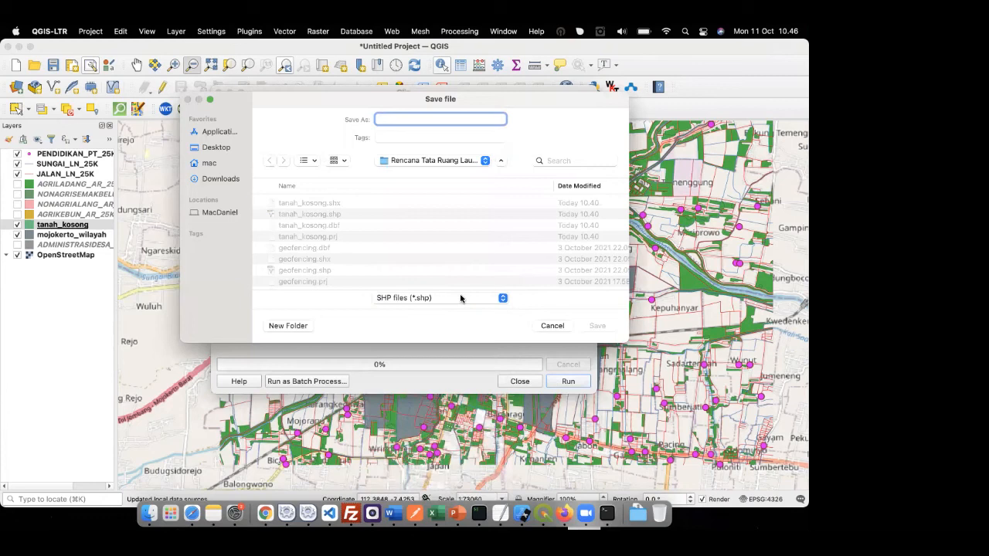
left_click(550, 325)
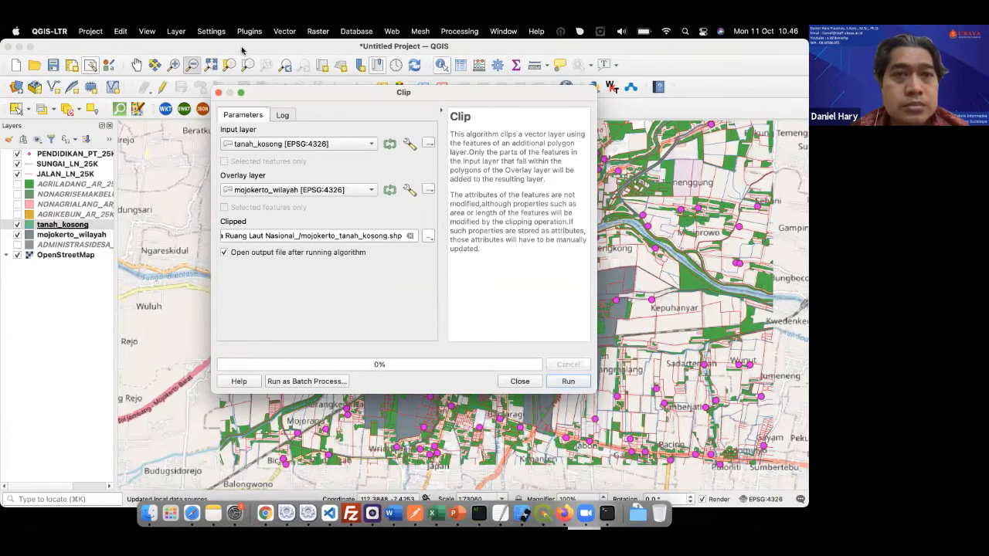
Try to run the clip, and set the input layer's invalid feature filtering to Skip (Ignore) Features with Invalid Geometries.
left_click(567, 381)
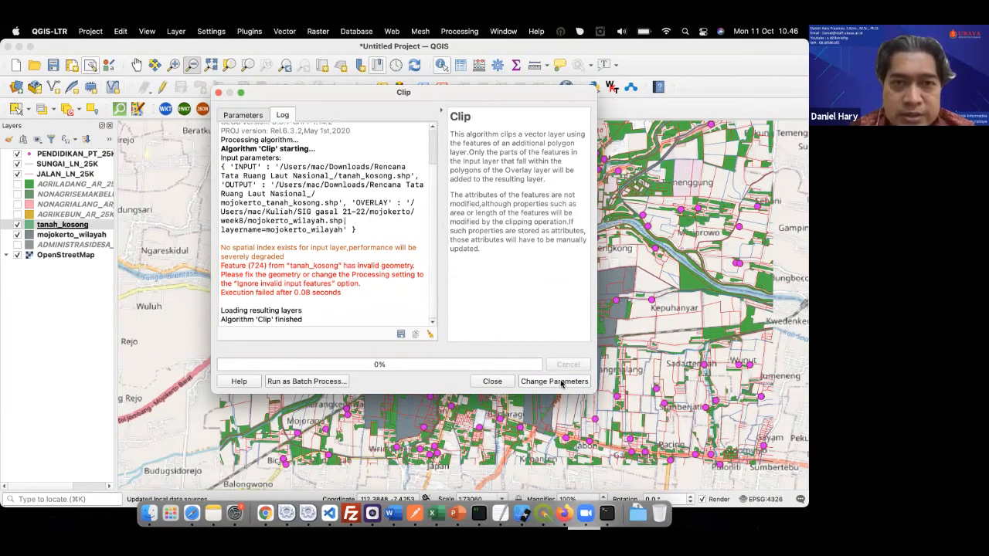
left_click(245, 115)
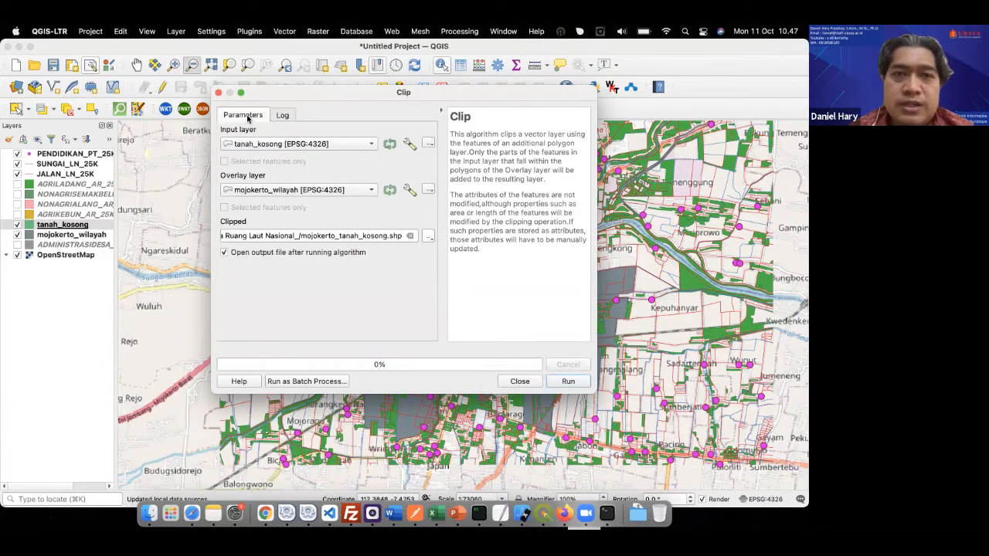
left_click(409, 145)
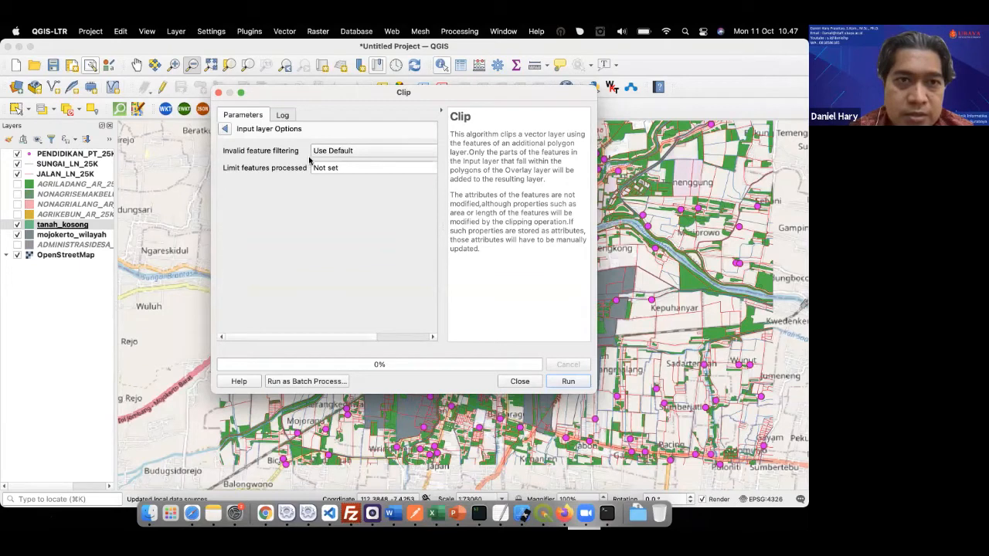
left_click(387, 149)
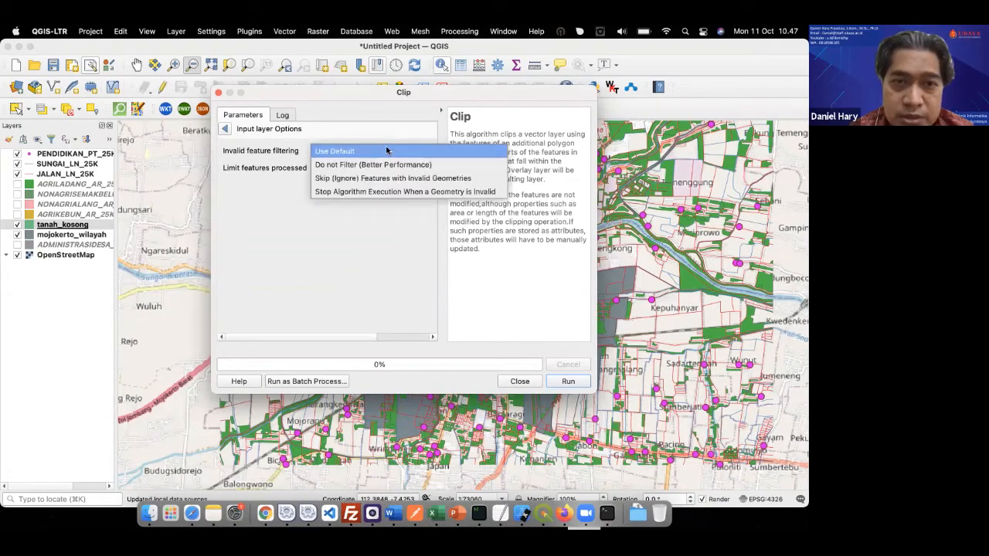
left_click(387, 178)
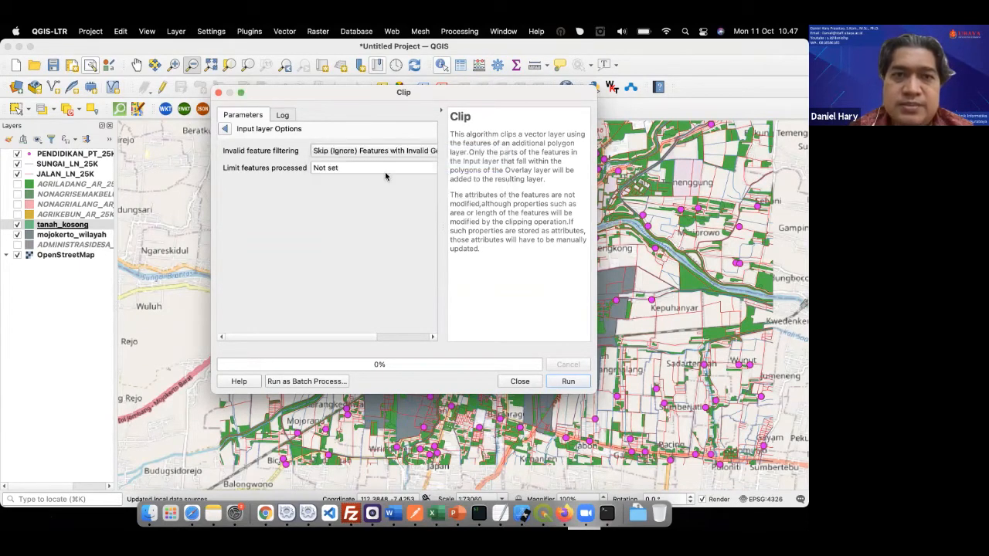
left_click(226, 131)
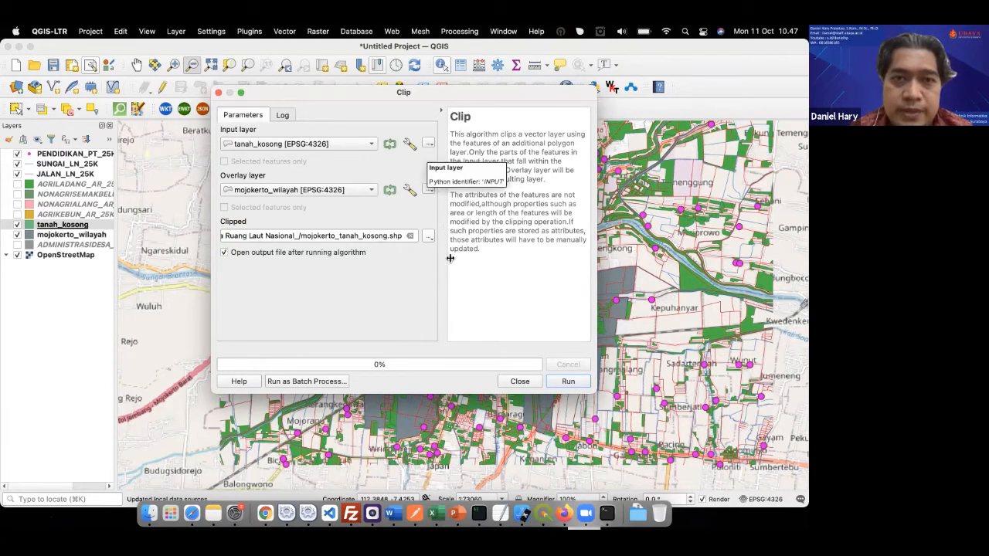
Recheck the input layer's advanced options, keeping invalid feature filtering at Skip (Ignore) Features with Invalid Geometries.
left_click(407, 144)
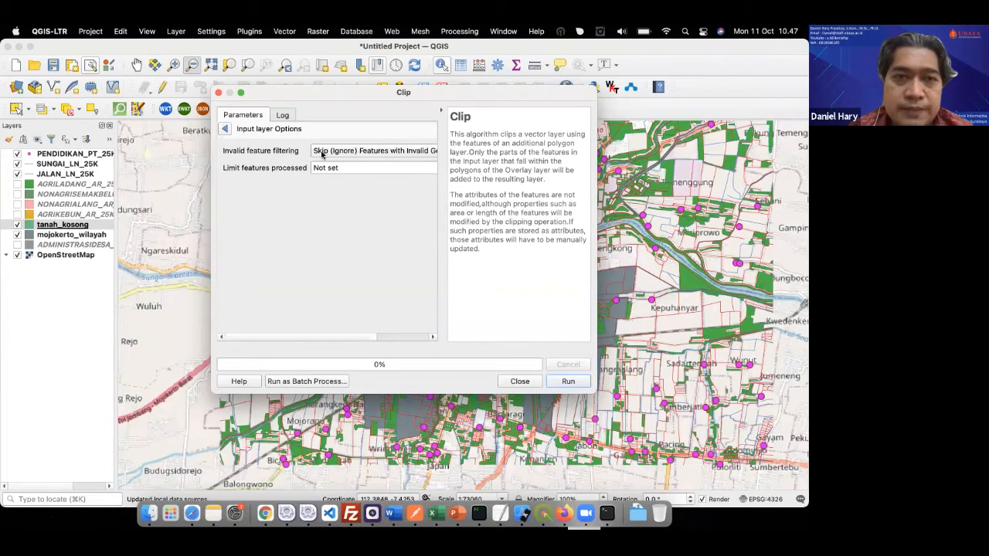
left_click(226, 129)
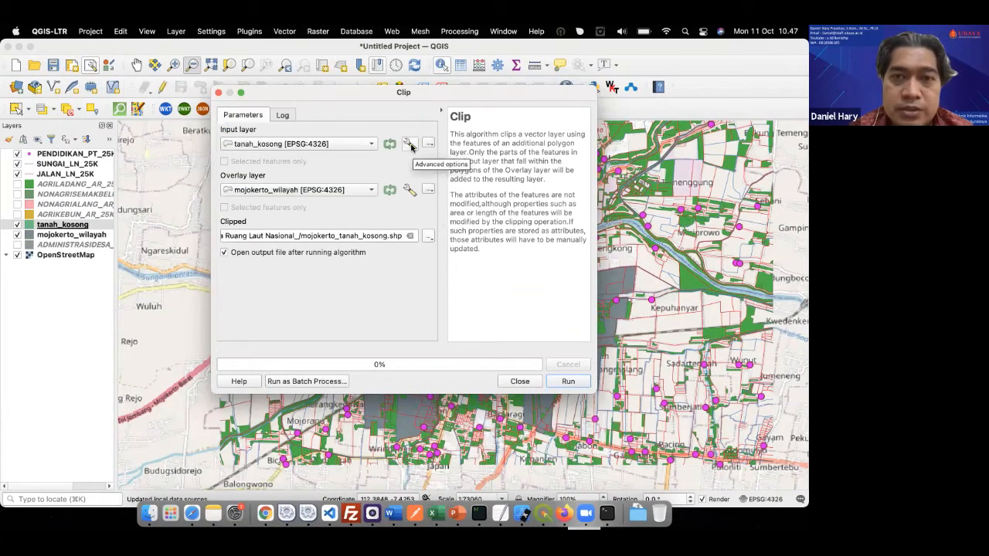
left_click(410, 146)
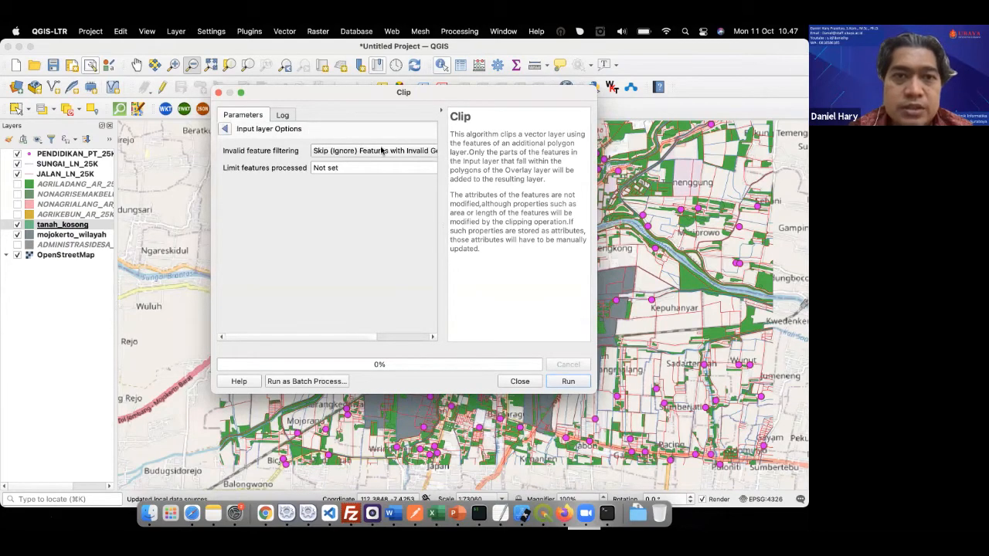
left_click(381, 151)
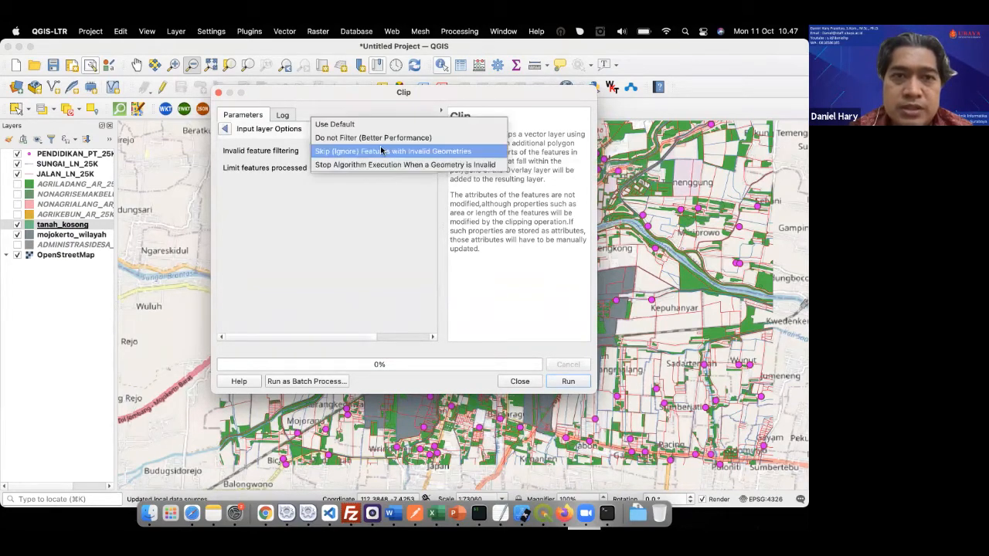
left_click(381, 151)
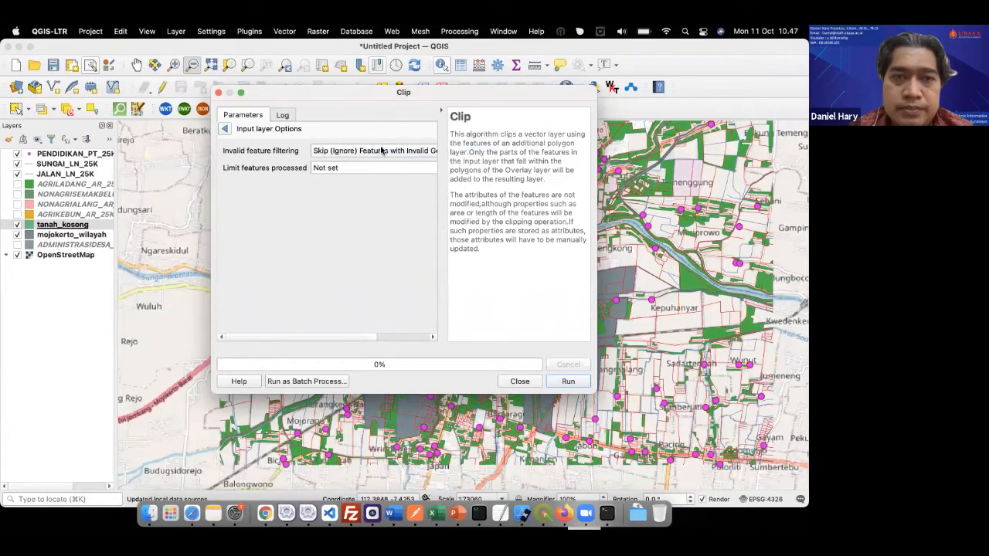
left_click(226, 129)
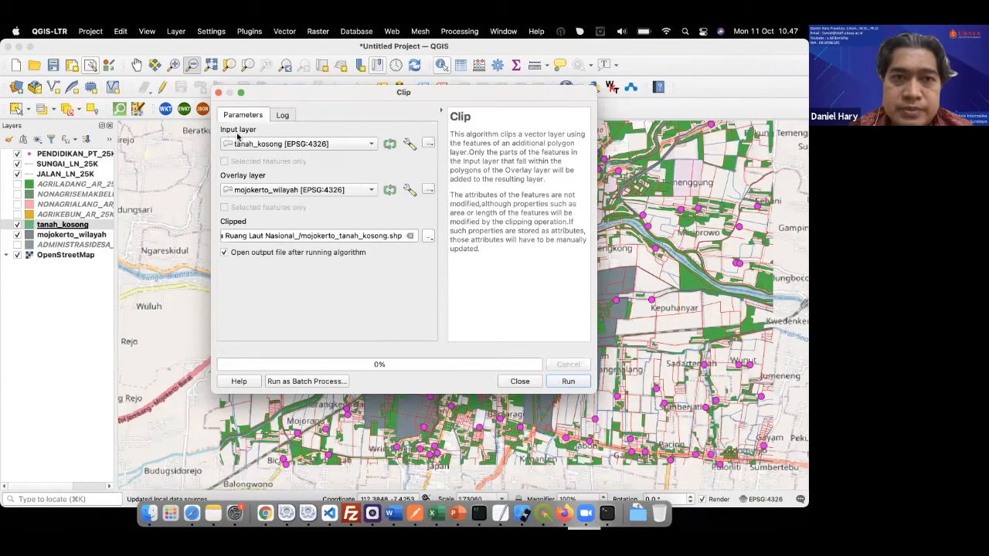
Set the overlay layer's invalid feature filtering to Skip (Ignore) Features with Invalid Geometries.
left_click(409, 190)
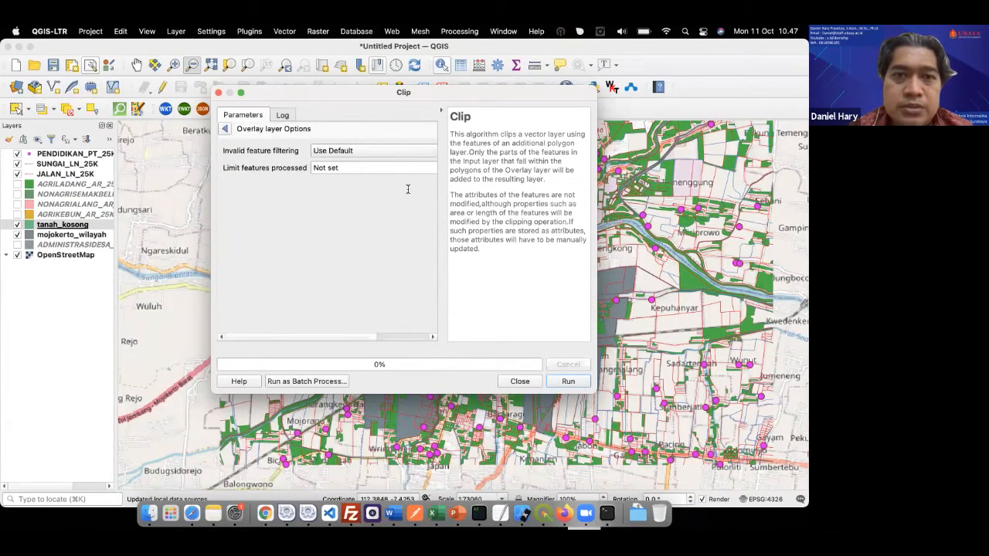
left_click(364, 157)
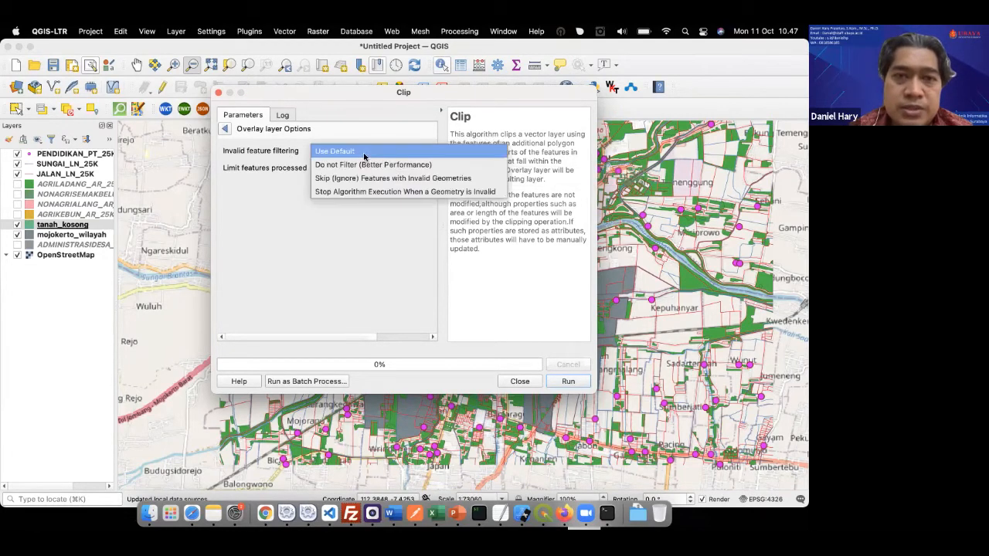
left_click(355, 176)
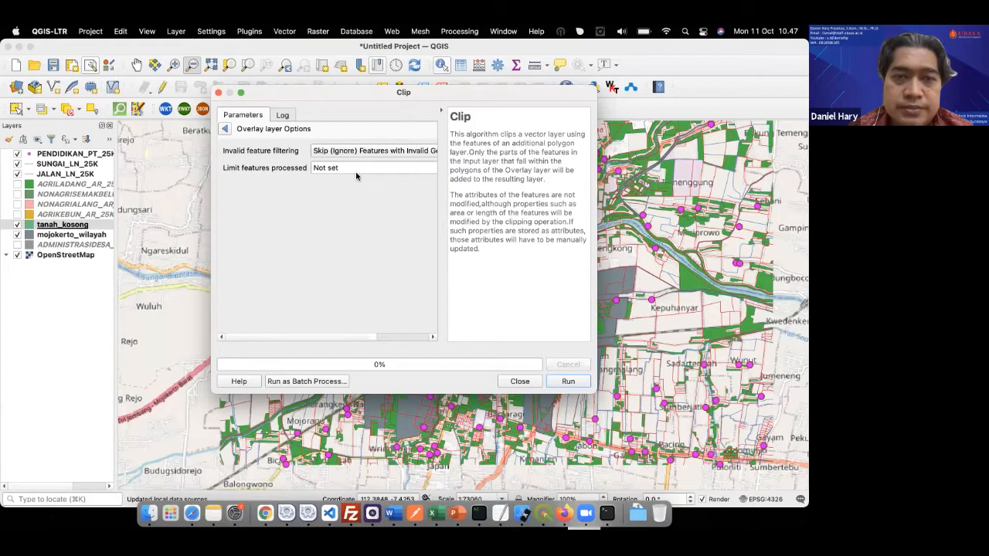
left_click(224, 129)
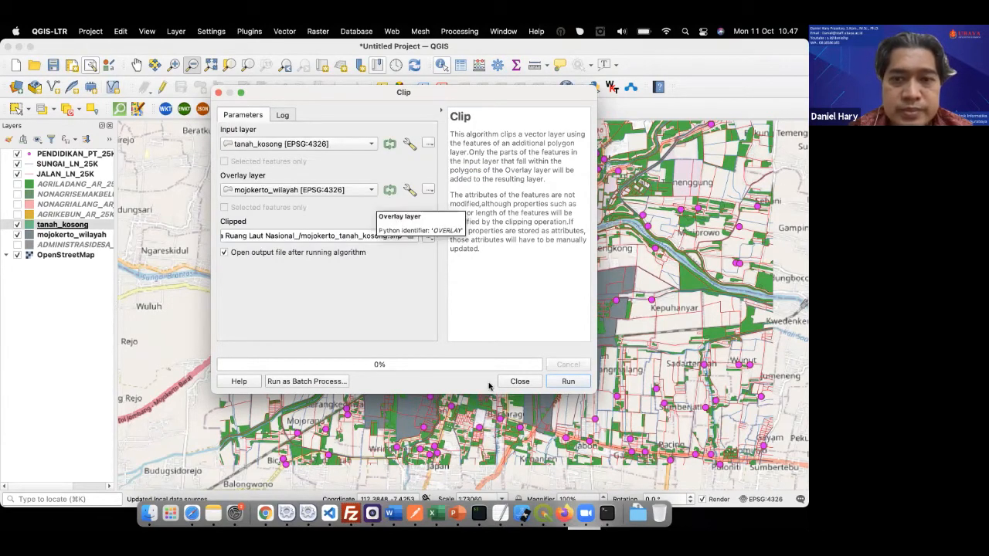
Run the clip of tanah_kosong by mojokerto_wilayah, review its log, and close the tool.
left_click(568, 381)
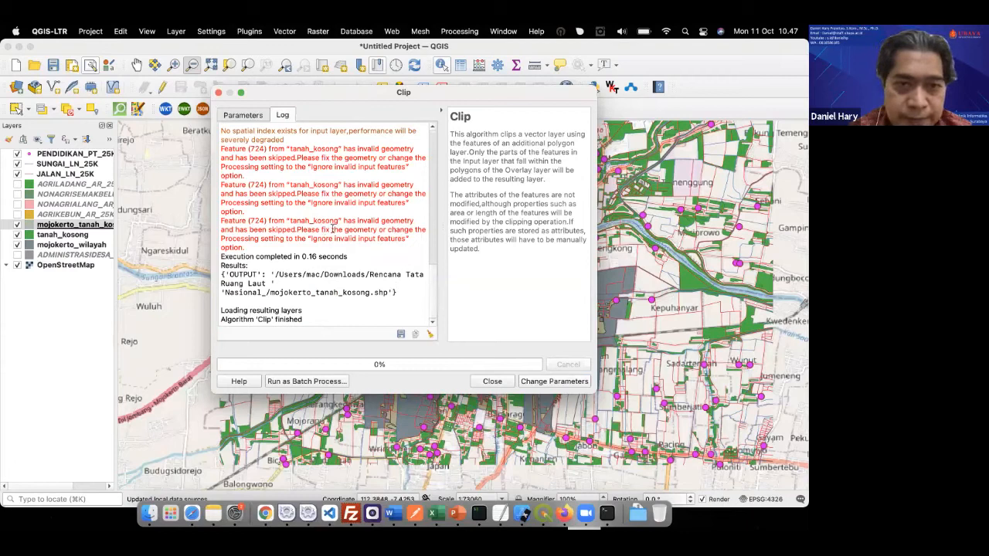
scroll(340, 222, "up", 3)
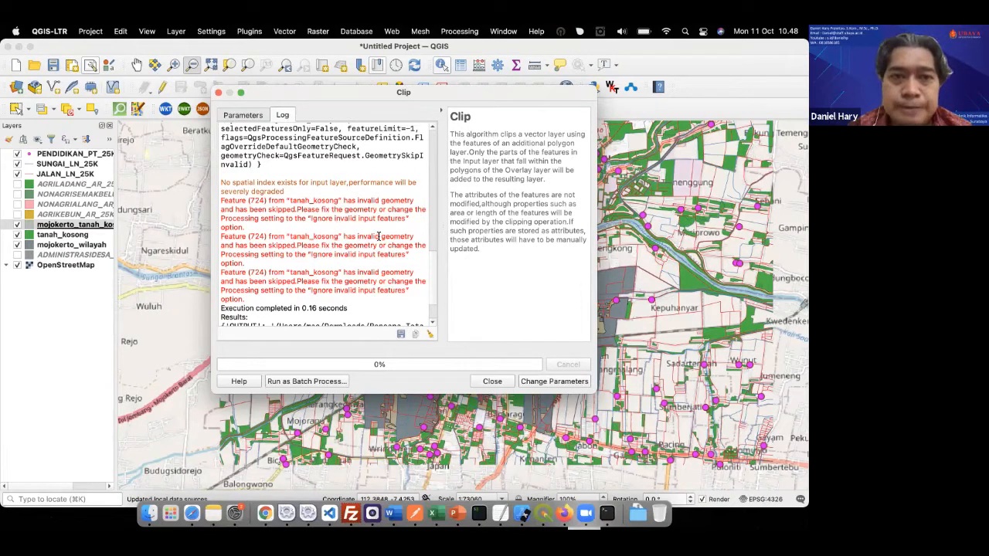
left_click(498, 382)
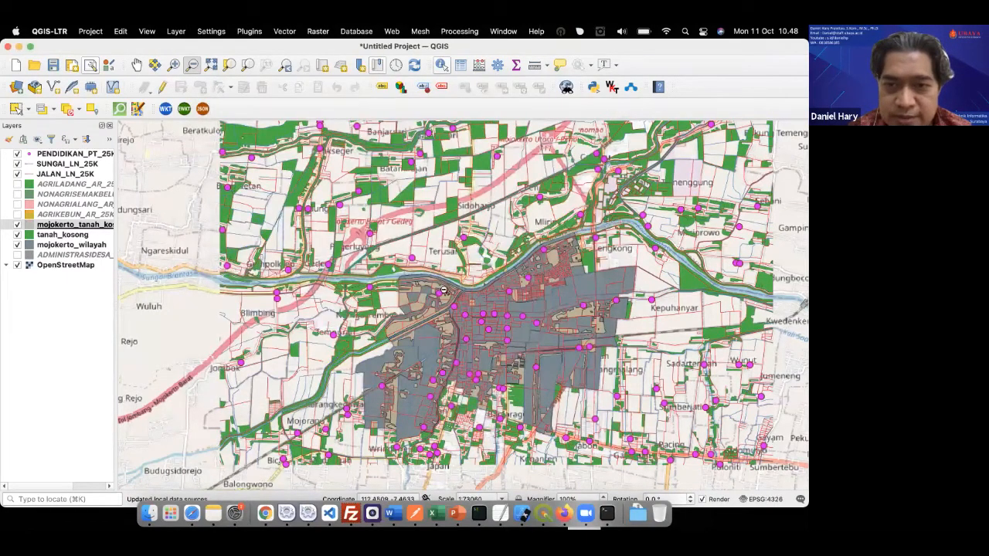
Hide the tanah_kosong layer and apply the solid green fill preset to mojokerto_tanah_kosong.
left_click(17, 235)
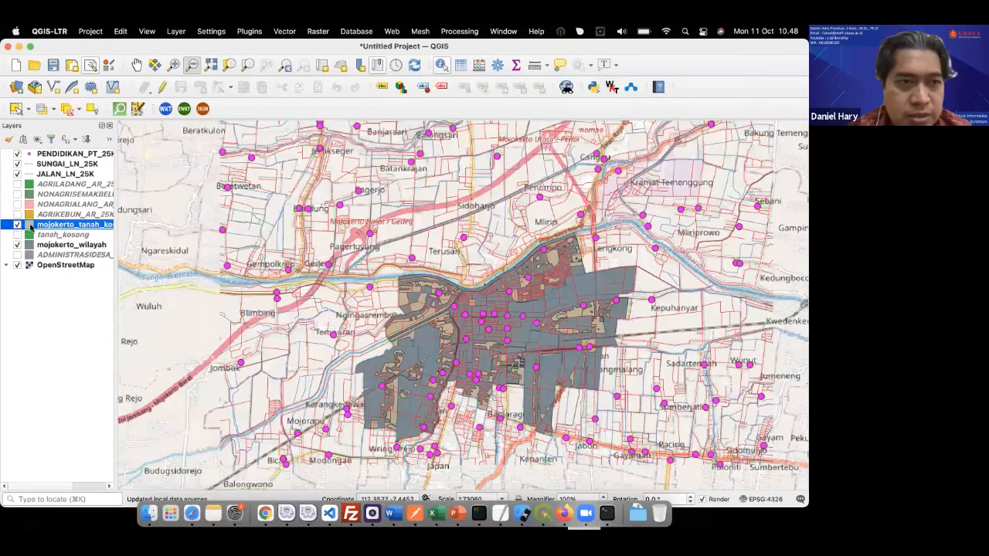
double_click(30, 225)
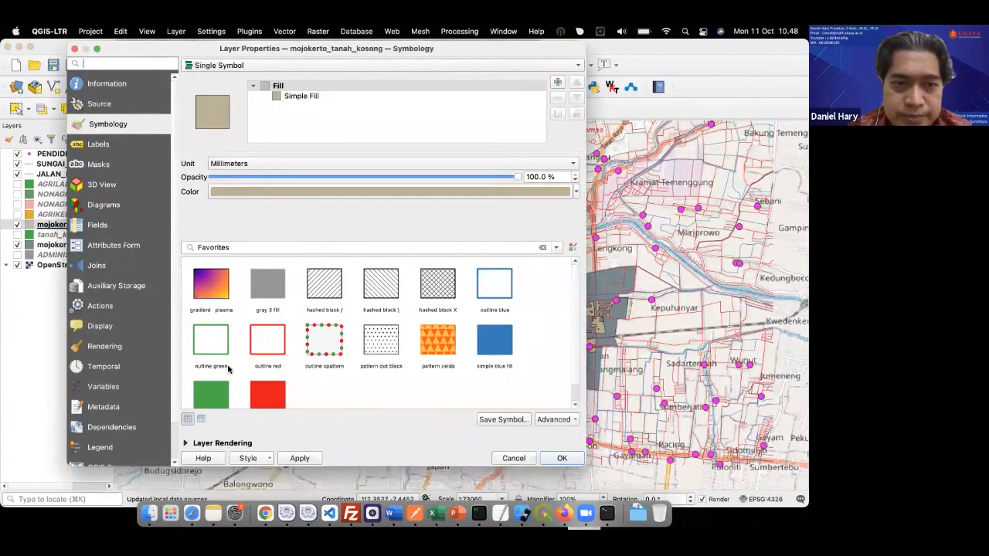
left_click(217, 395)
left_click(565, 459)
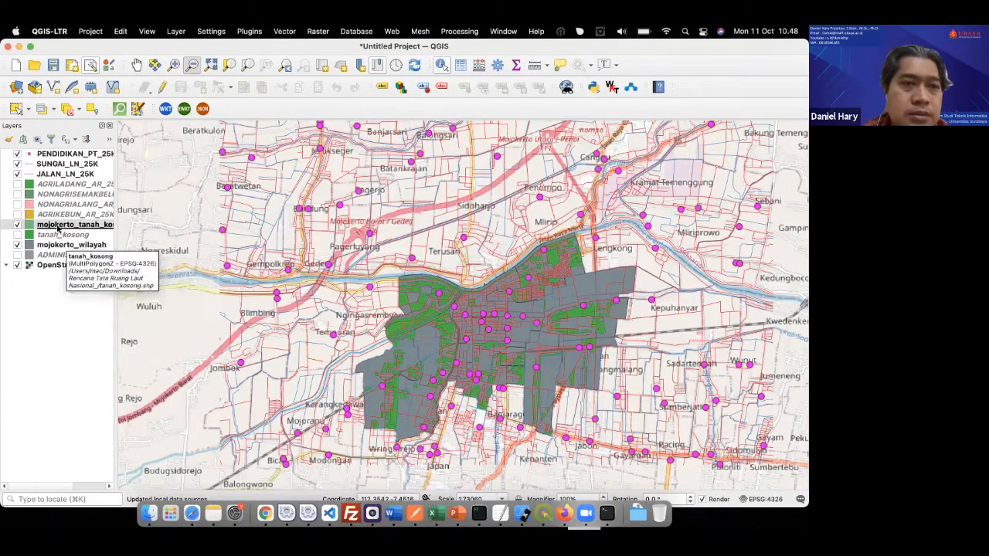
Change the fill color of the mojokerto_tanah_kosong layer to a bright light green.
double_click(29, 226)
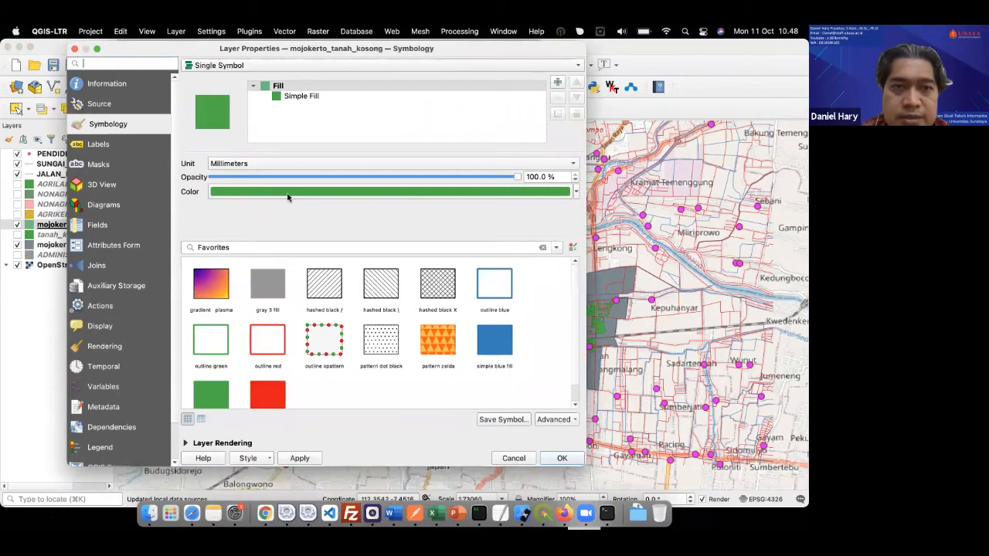
left_click(287, 198)
left_click(357, 185)
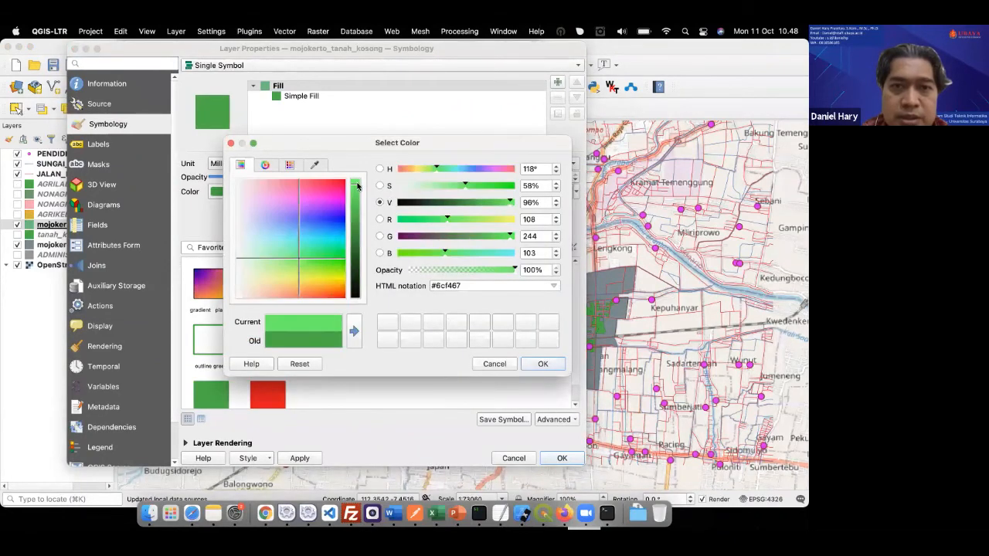
left_click(417, 220)
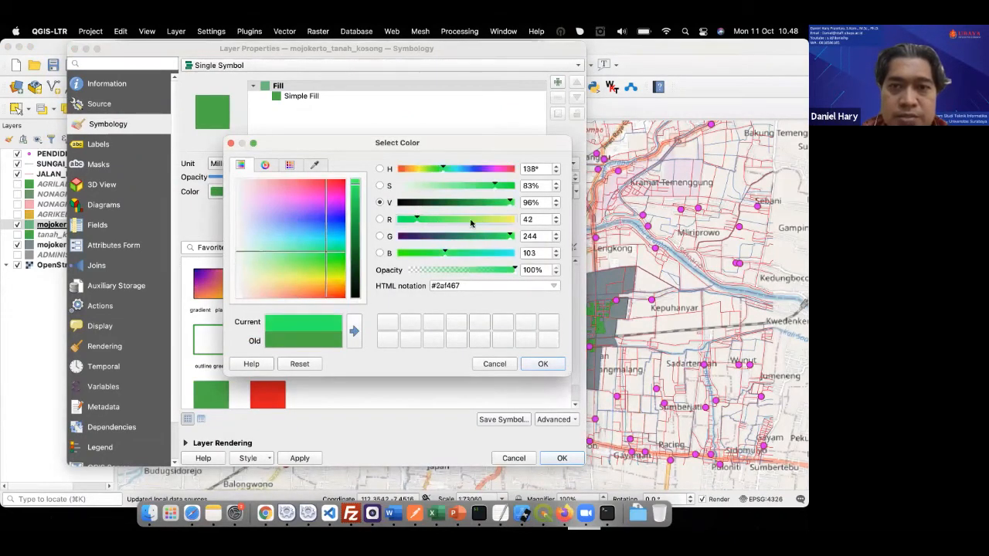
left_click(471, 219)
left_click(544, 364)
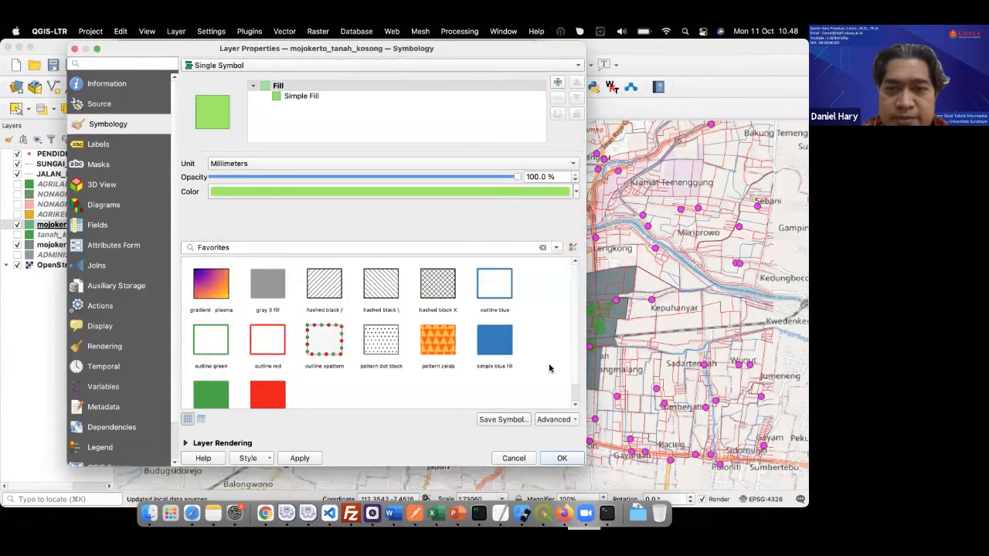
left_click(565, 459)
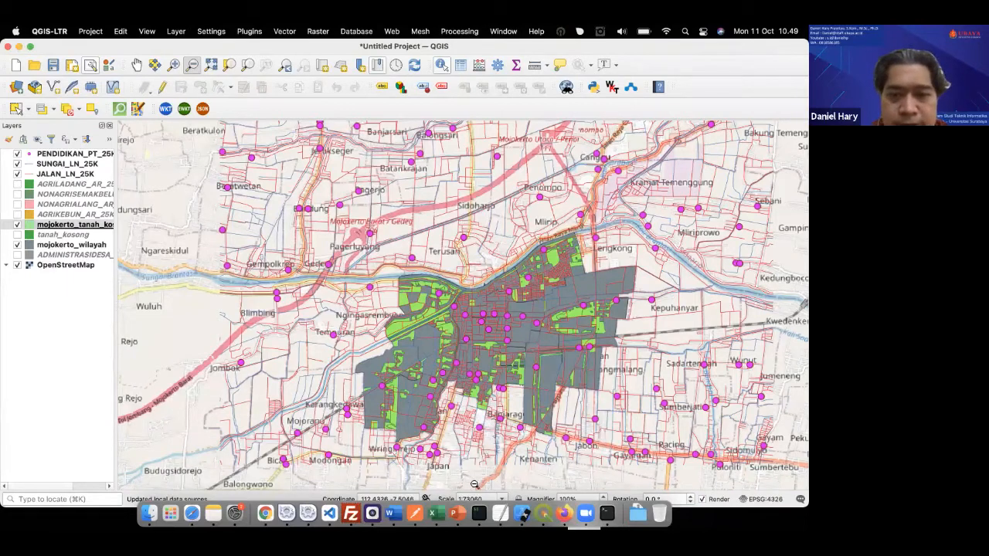
Switch to PowerPoint to consult the slide on the Clip function, and return to QGIS.
left_click(465, 513)
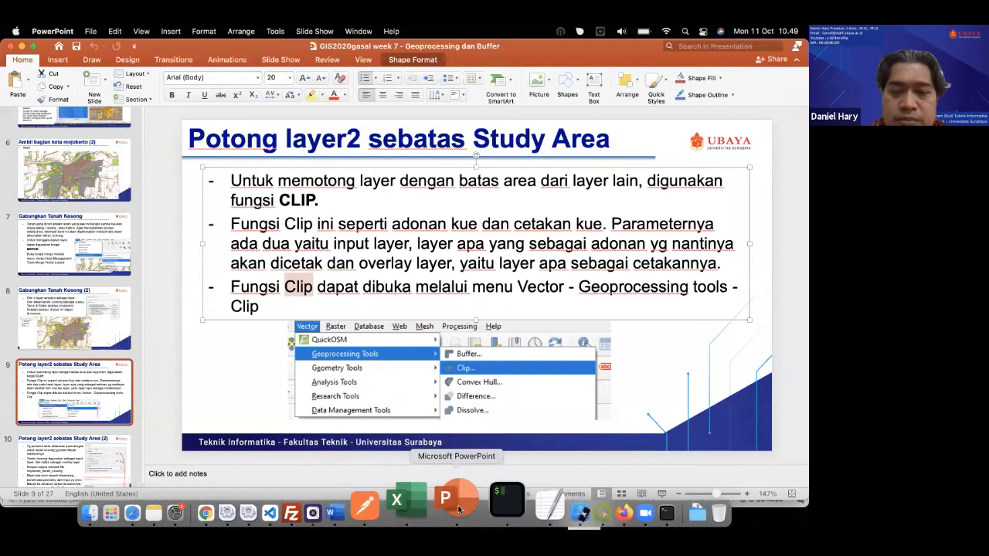
left_click(539, 506)
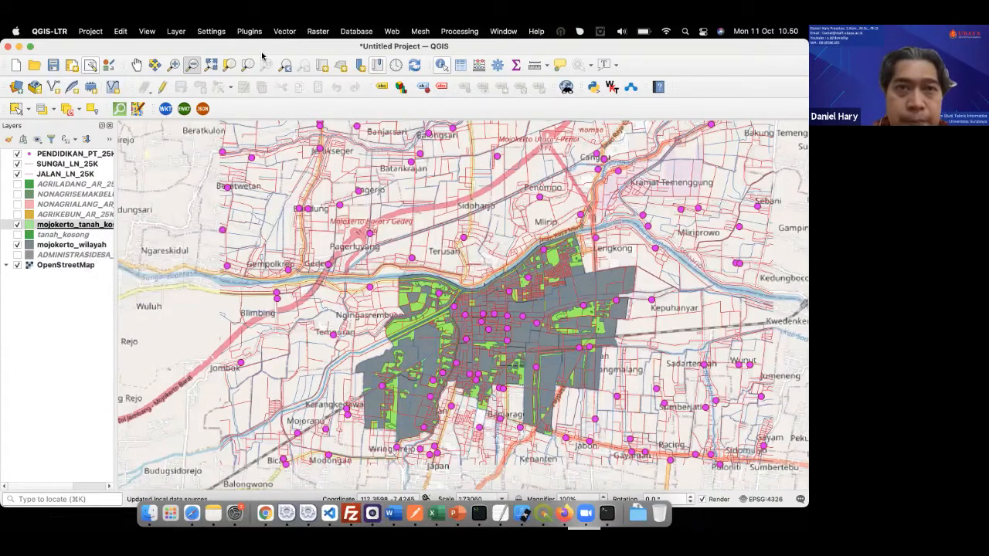
Start the Clip geoprocessing tool with JALAN_LN_25K as the input layer and mojokerto_wilayah as the overlay layer.
left_click(283, 32)
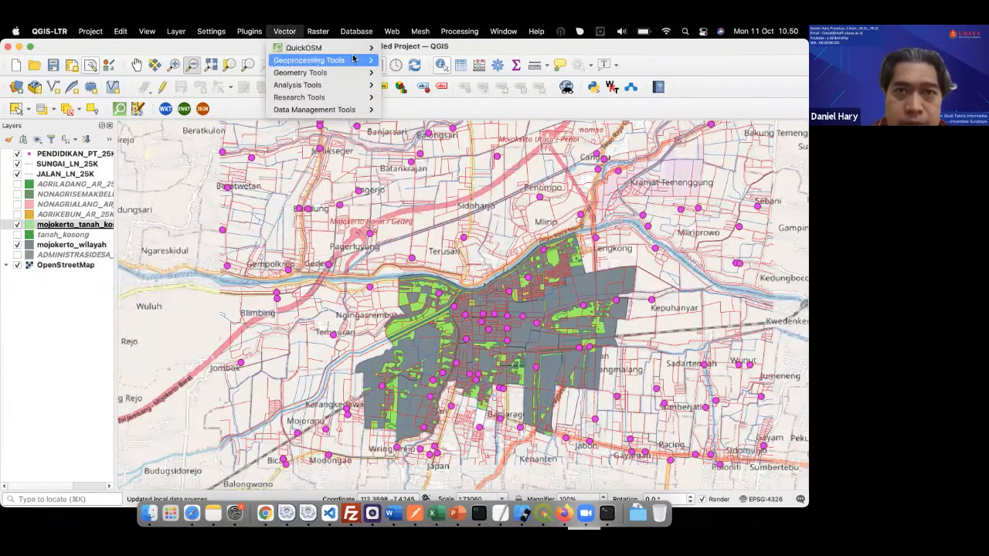
mouse_move(354, 60)
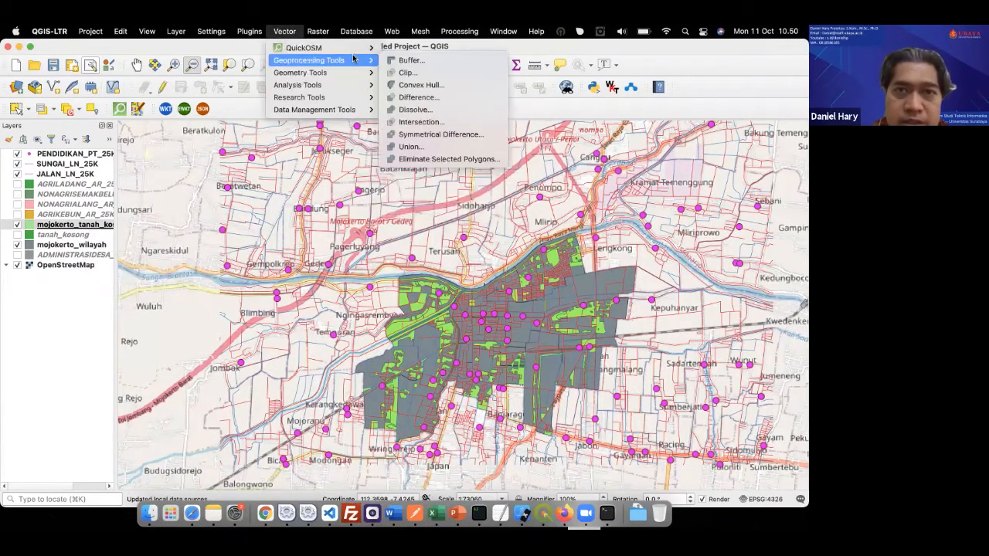
left_click(437, 74)
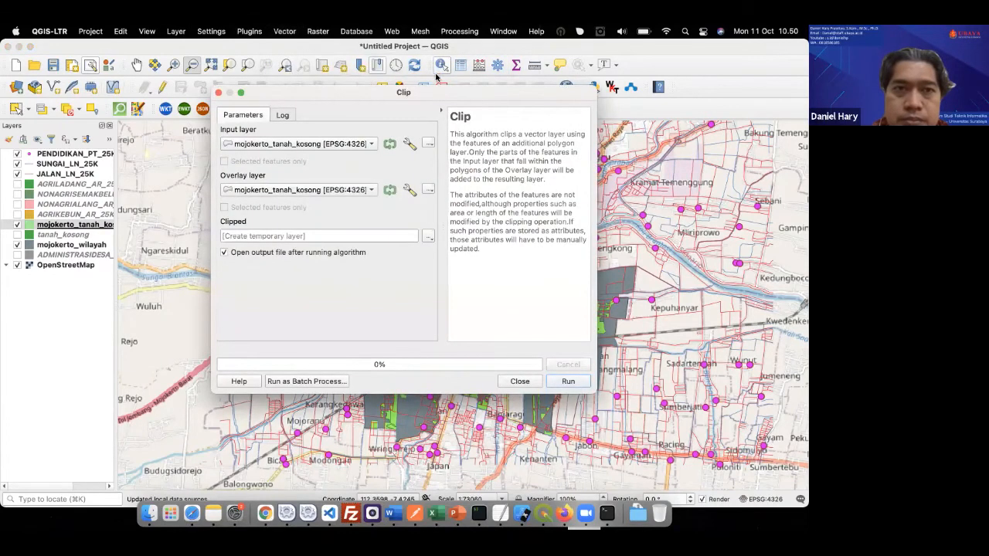
left_click(373, 144)
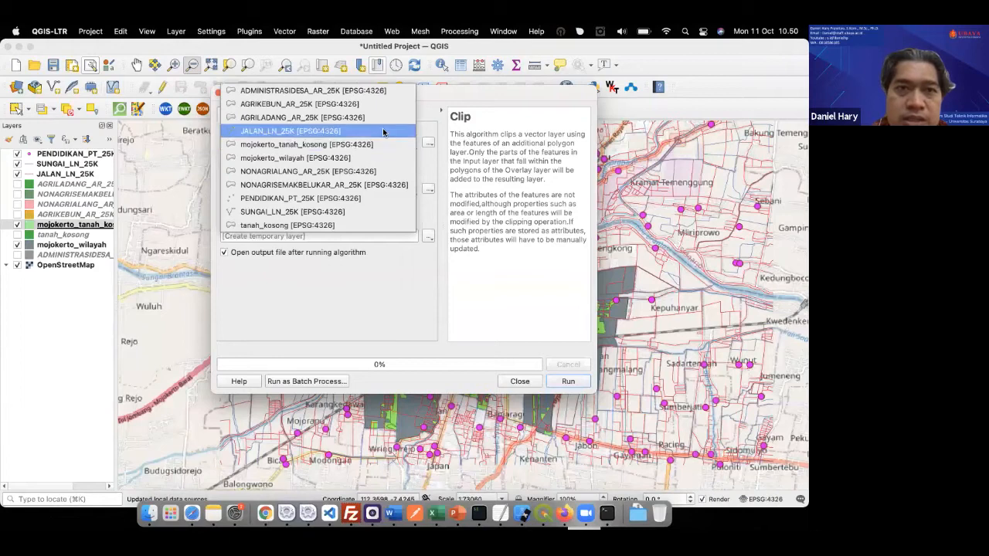
left_click(385, 130)
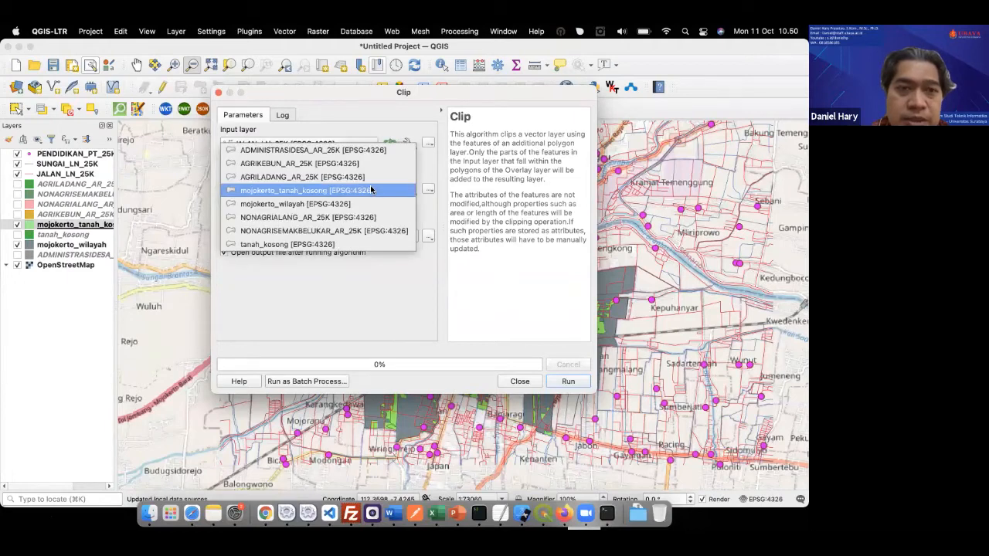
left_click(362, 204)
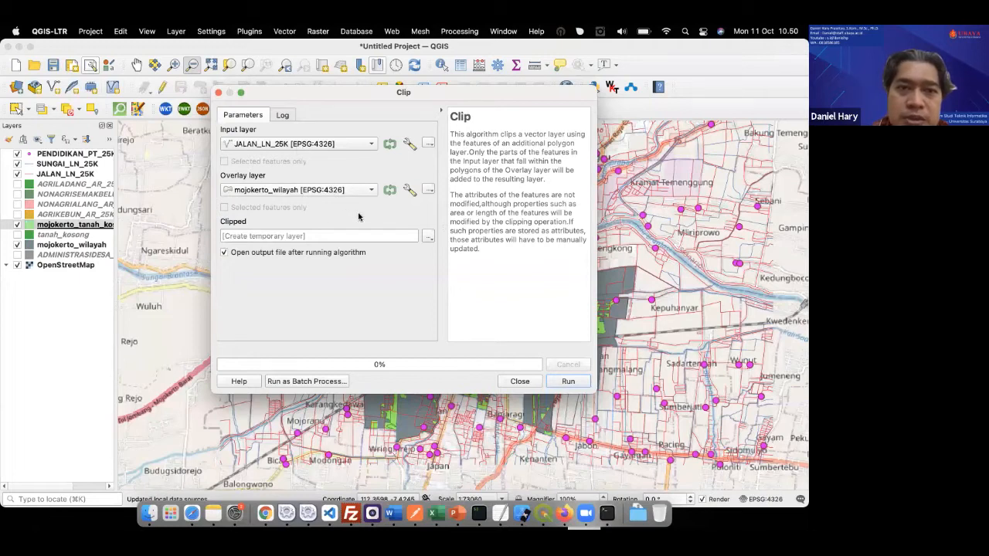
Set the clipped road output to save as the SHP file mojokerto_jalan beside the mojokerto_tanah_kosong files.
left_click(429, 236)
left_click(453, 263)
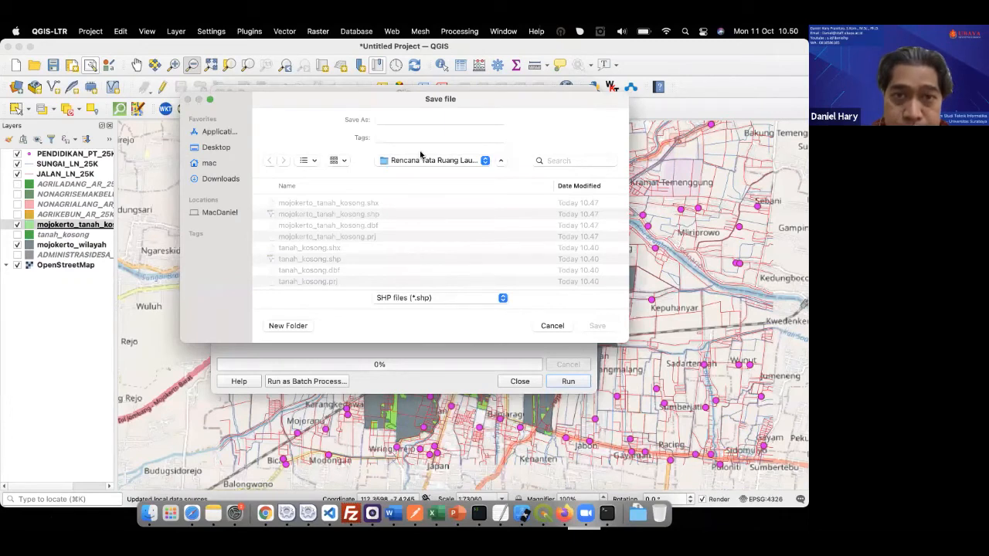
left_click(451, 120)
type("mo")
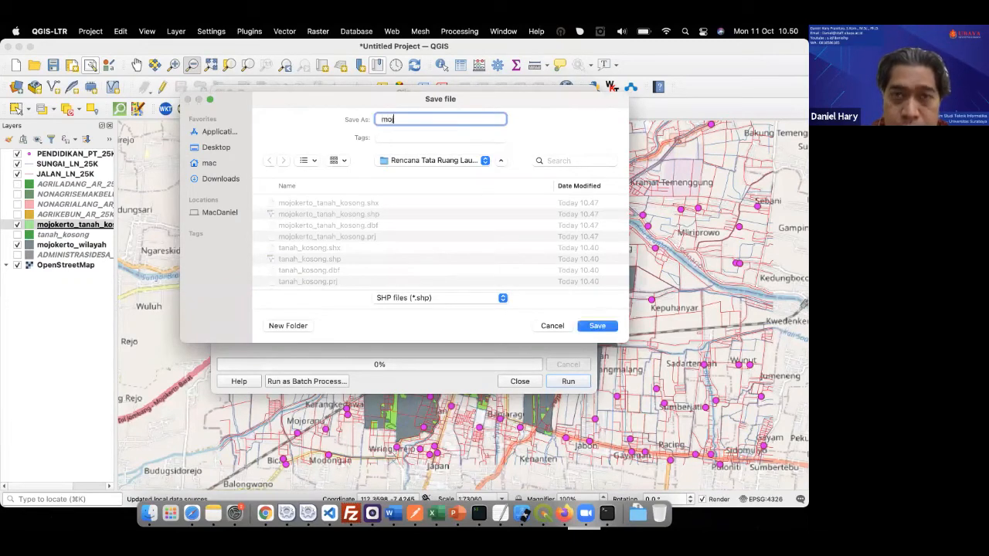
type("jokerto")
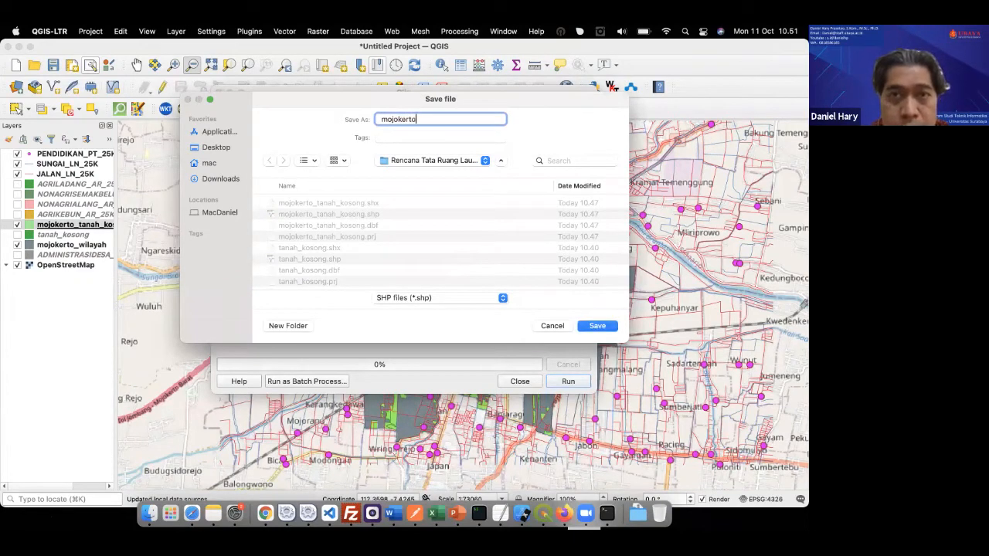
type("_jalan")
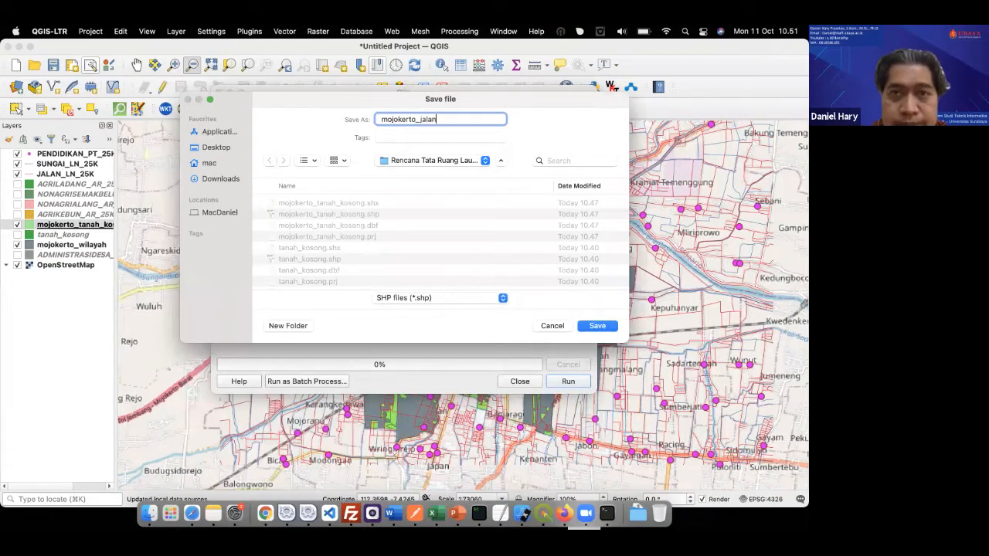
left_click(598, 326)
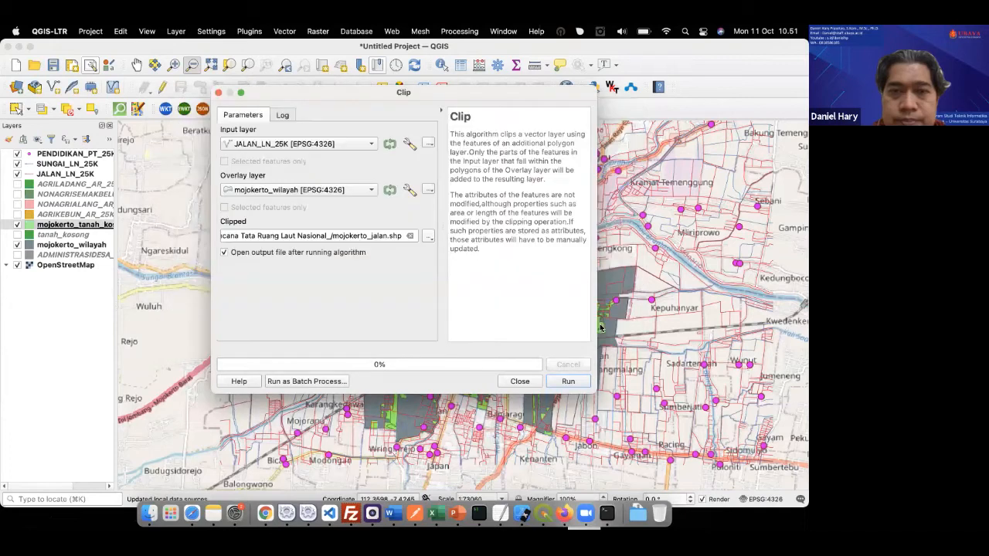
Run the road clip, close the tool, and hide the original JALAN_LN_25K layer.
left_click(567, 382)
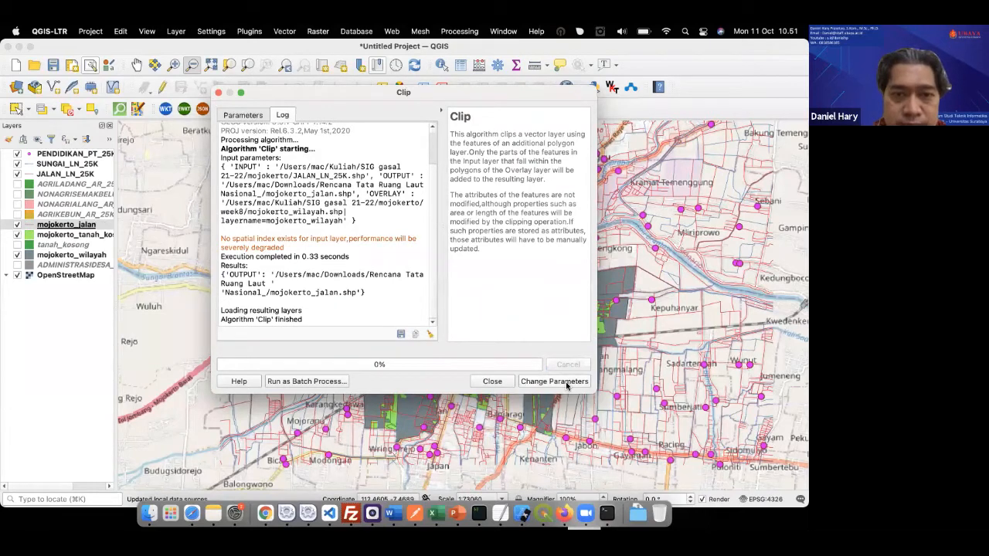
left_click(492, 381)
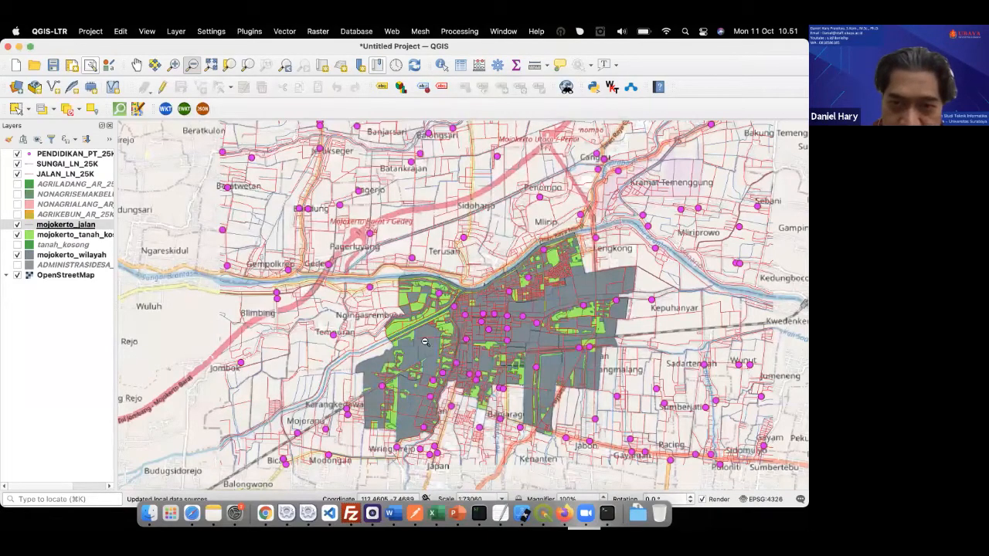
left_click(17, 174)
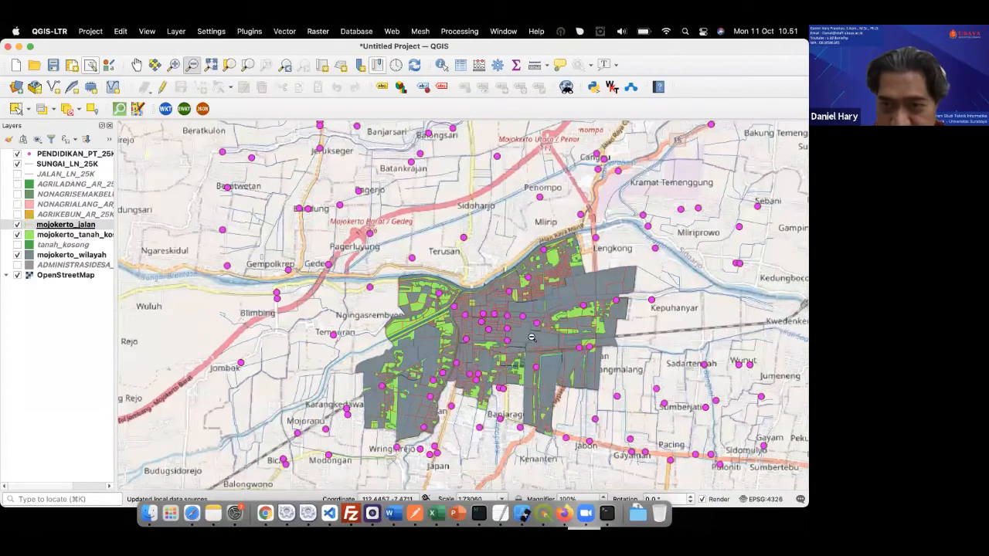
Change the fill colour of the mojokerto_wilayah layer to light blue #c8dee4.
double_click(29, 255)
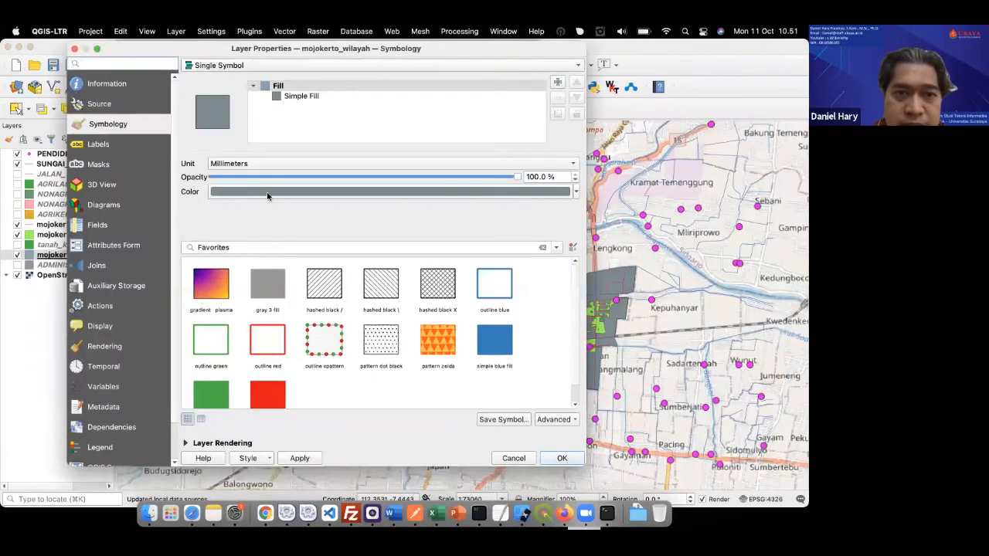
left_click(297, 189)
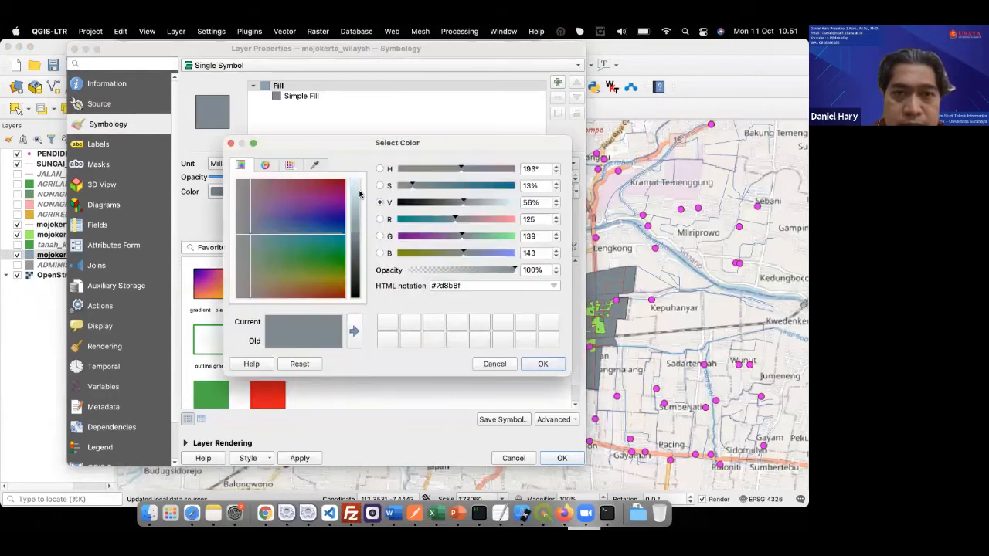
left_click(359, 193)
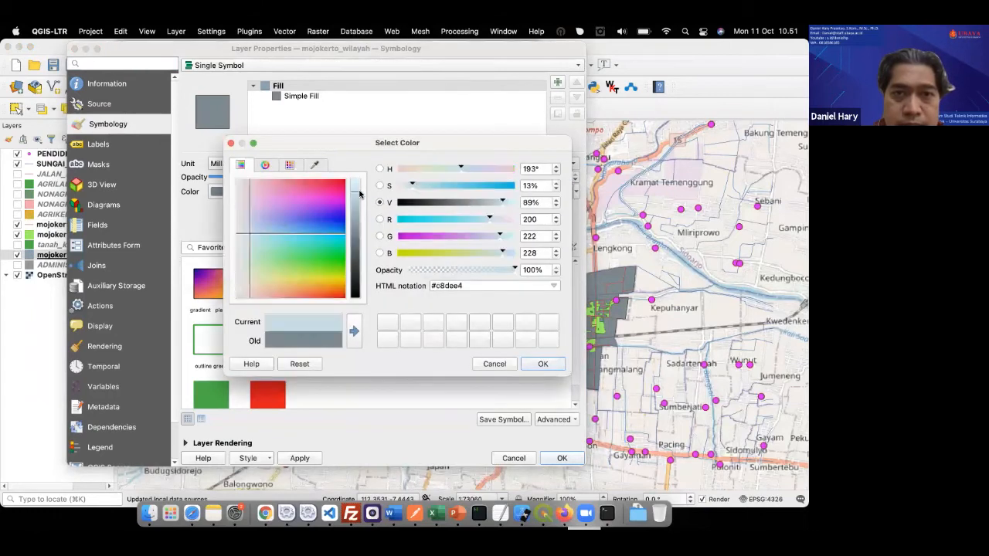
left_click(548, 363)
left_click(559, 457)
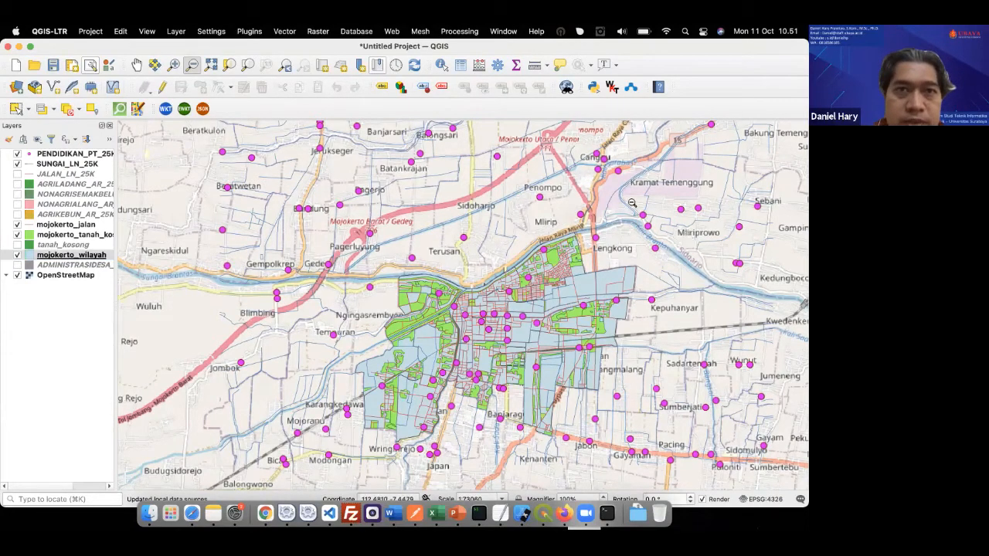
Set up a Clip operation with SUNGAI_LN_25K as the input layer and mojokerto_wilayah as the overlay.
left_click(285, 31)
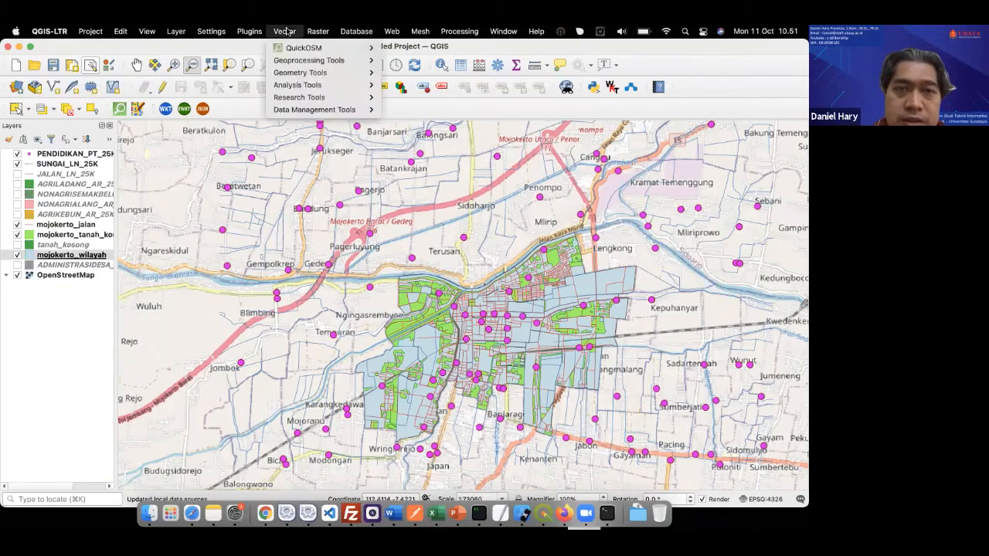
mouse_move(297, 63)
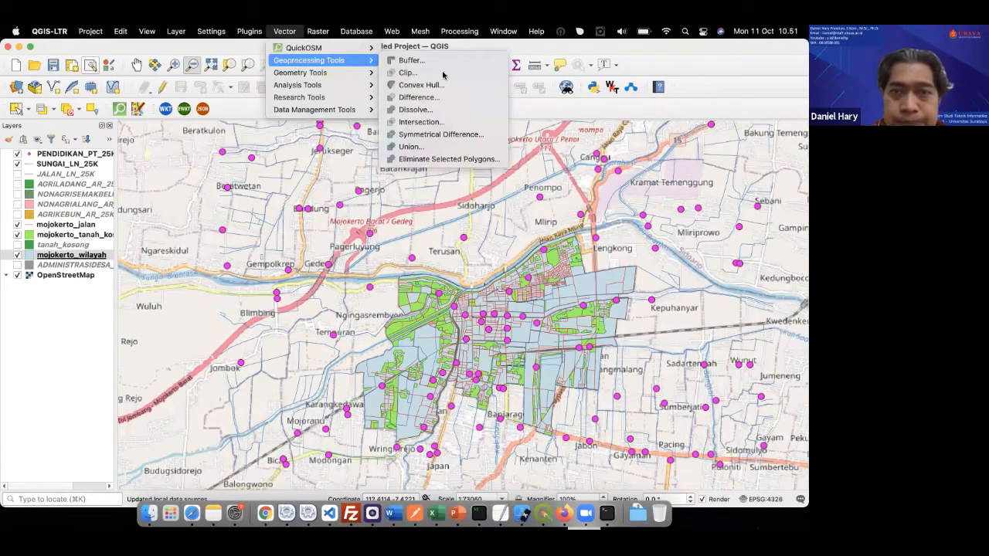
left_click(442, 74)
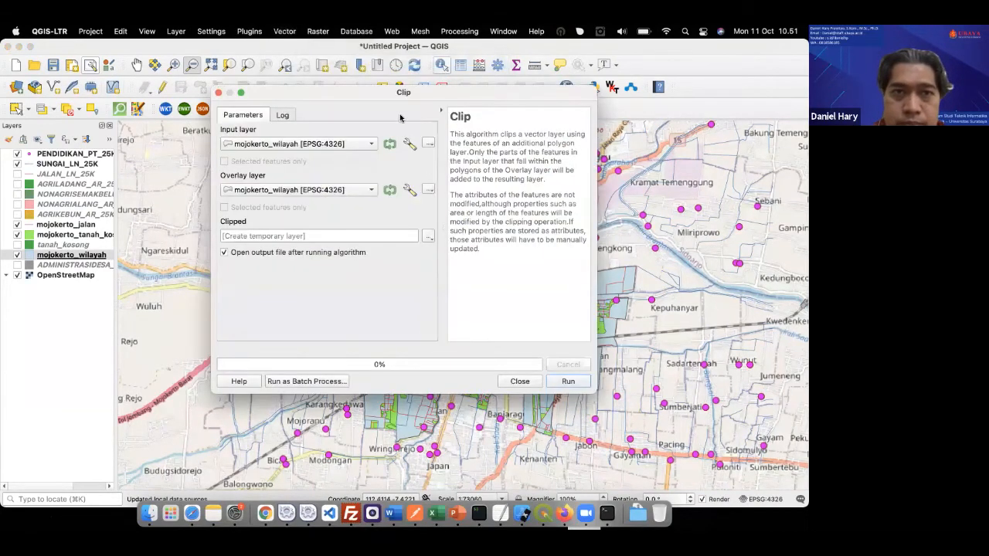
left_click(371, 145)
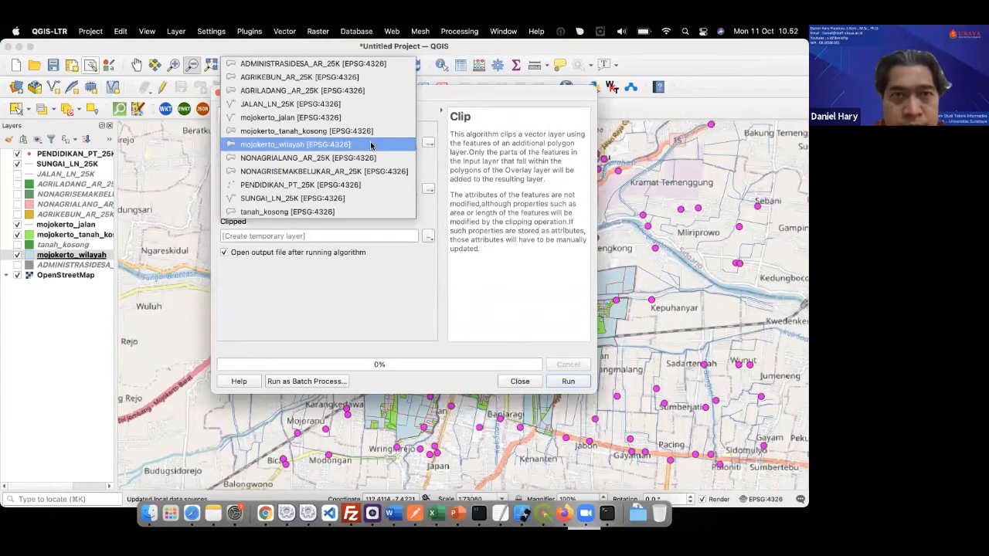
left_click(360, 198)
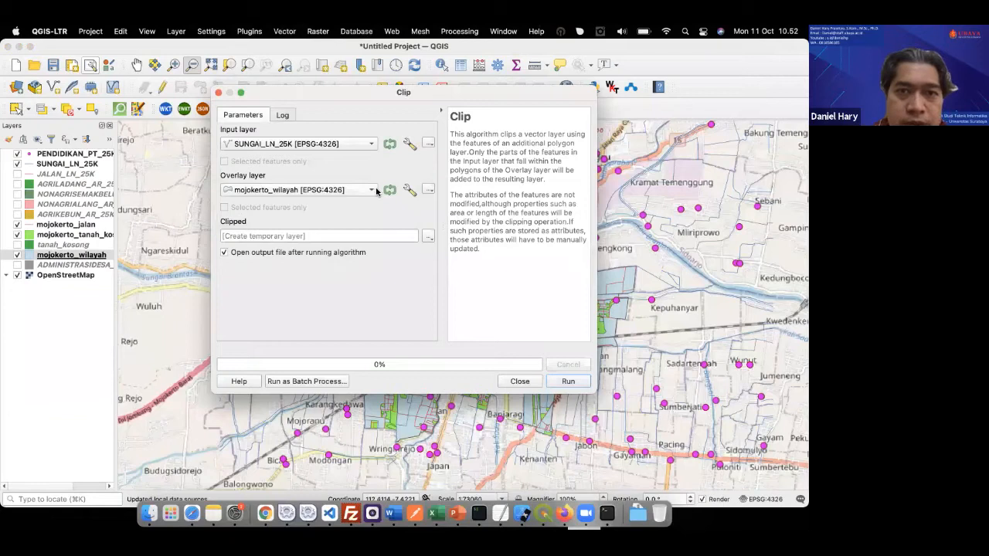
Save the clipped rivers to a shapefile named mojokerto_sungai and run the clip.
left_click(428, 238)
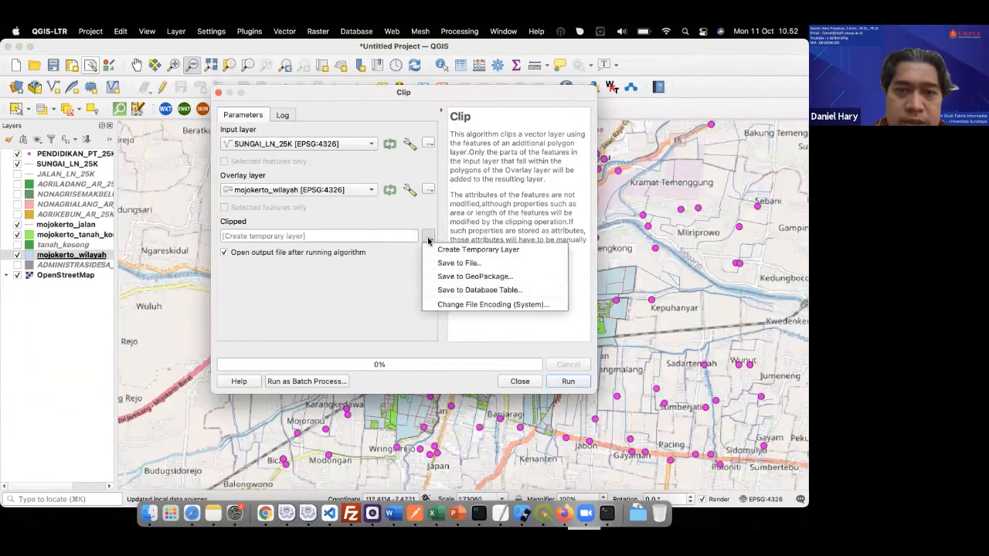
left_click(452, 265)
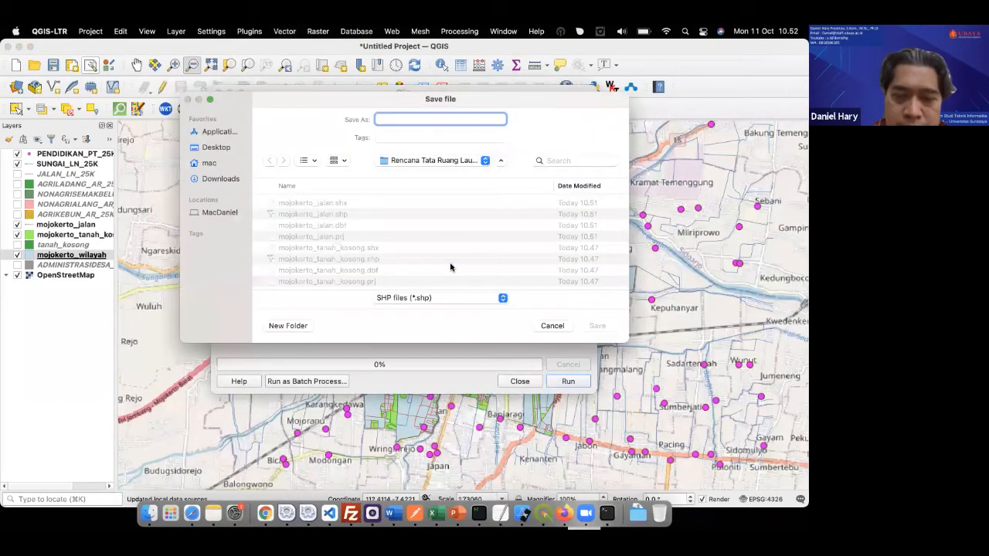
type("mojoker")
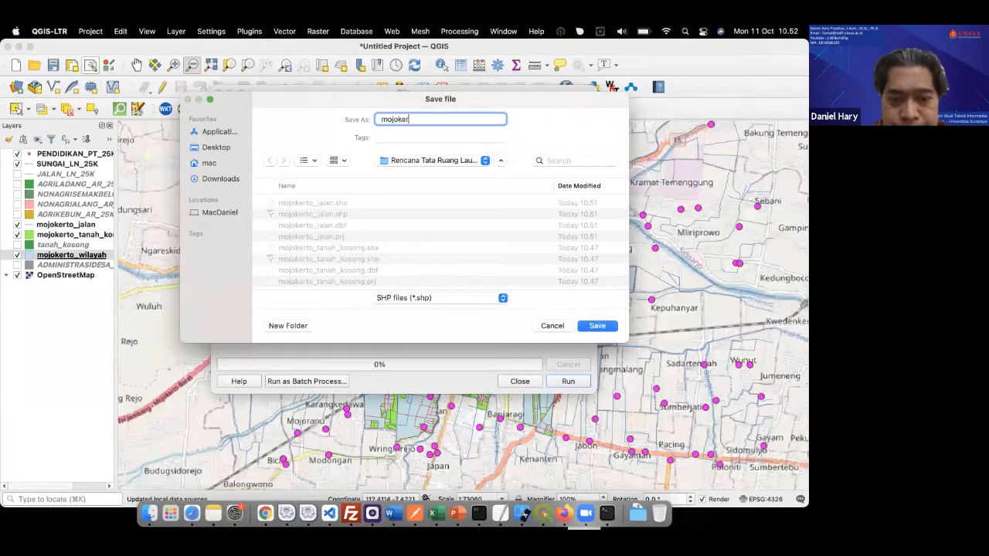
type("to_sungai")
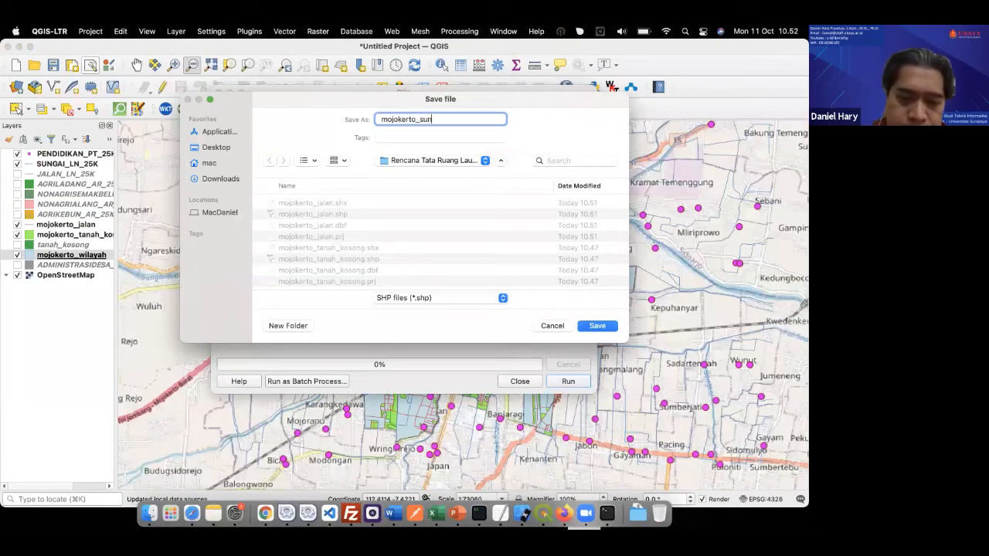
left_click(606, 328)
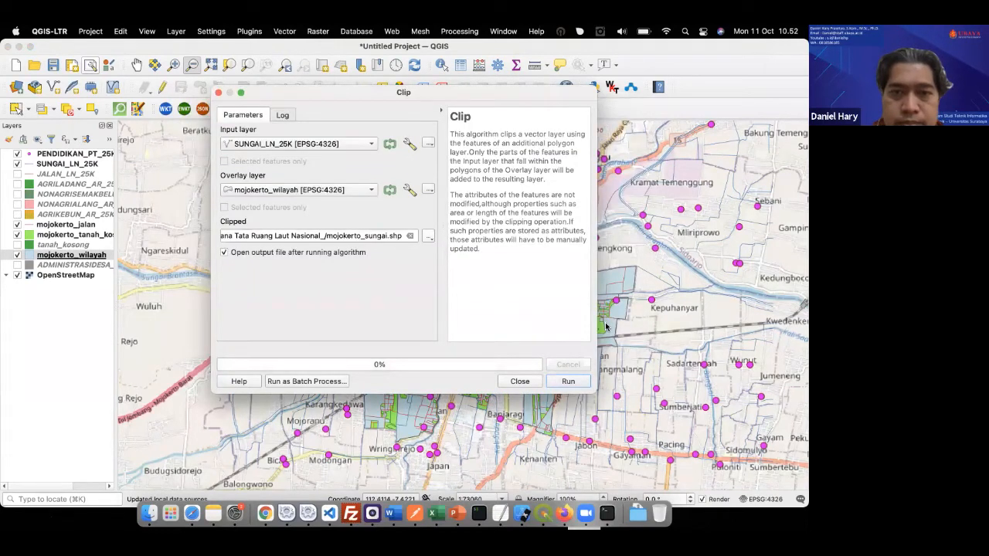
left_click(567, 381)
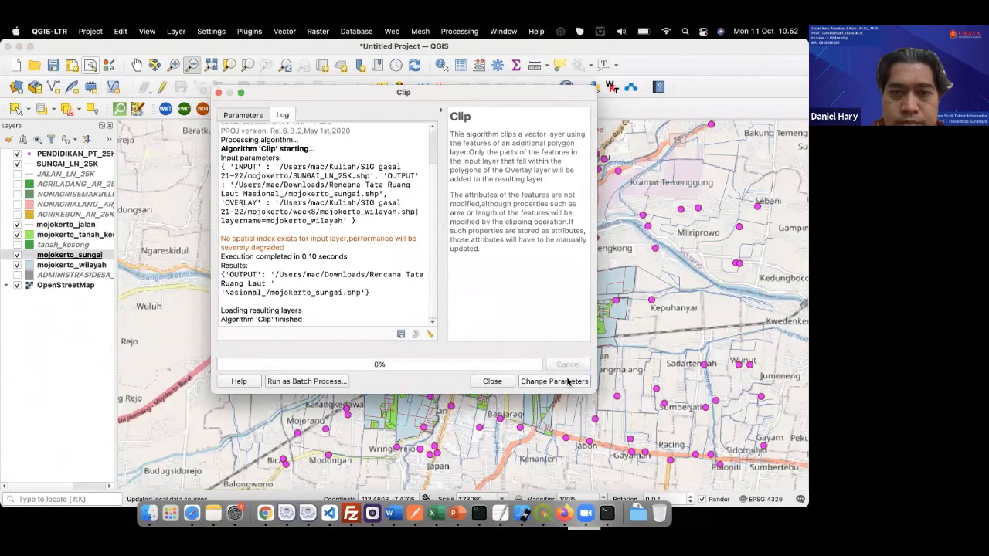
left_click(491, 380)
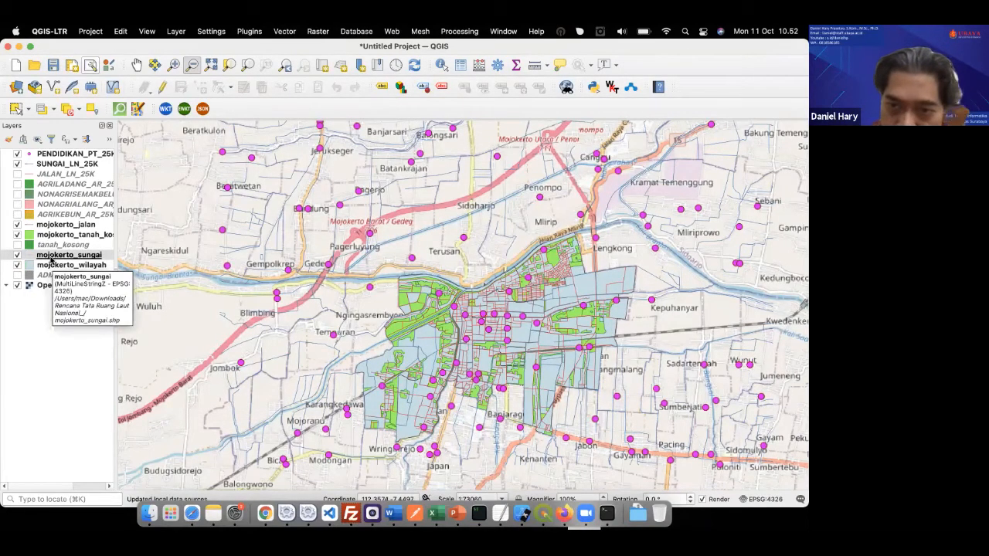
Hide the SUNGAI_LN_25K layer and style mojokerto_sungai with the simple blue line symbol.
left_click(16, 164)
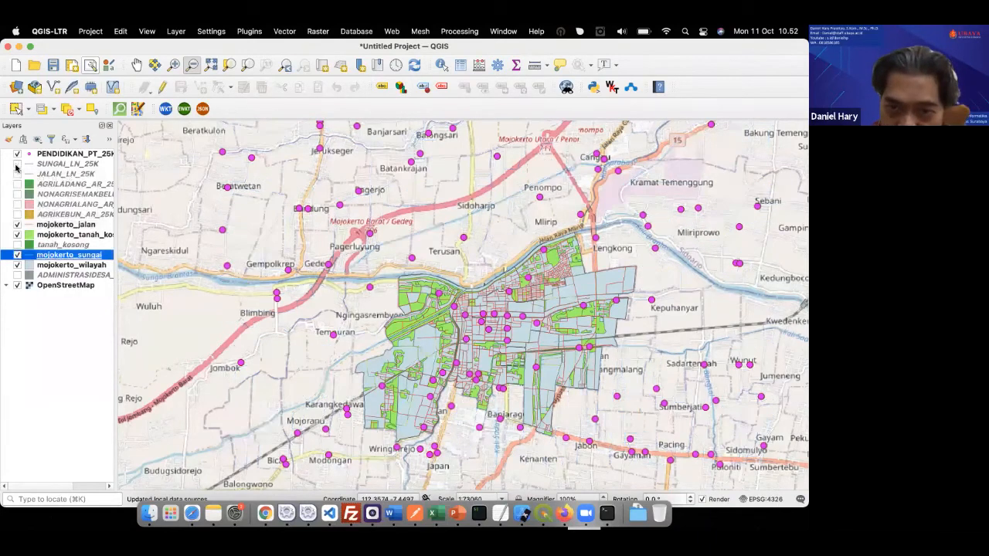
double_click(31, 257)
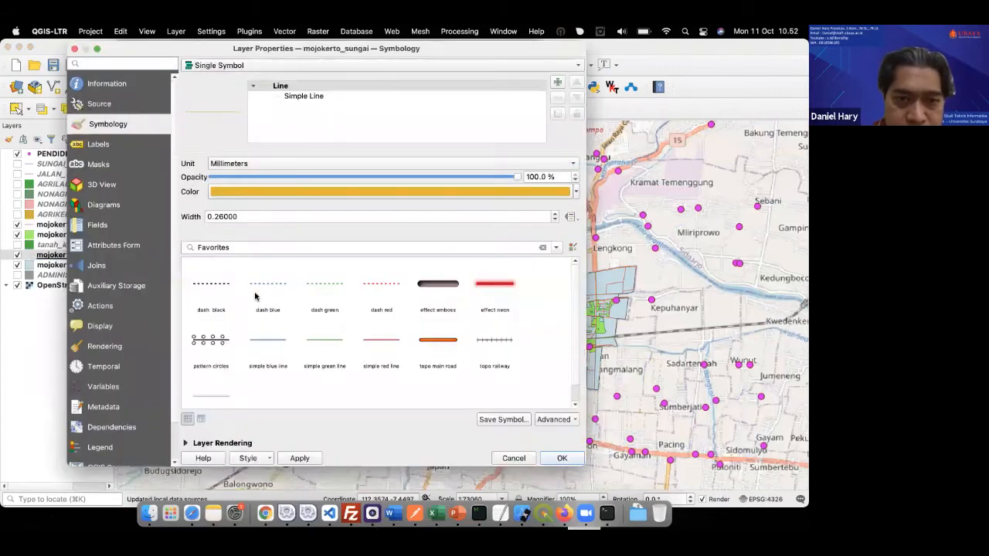
left_click(264, 347)
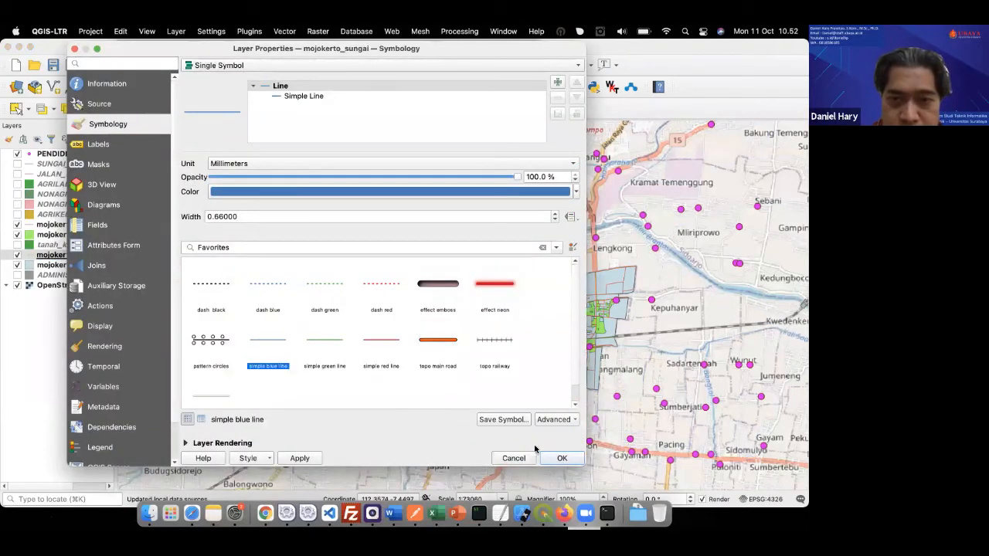
left_click(560, 457)
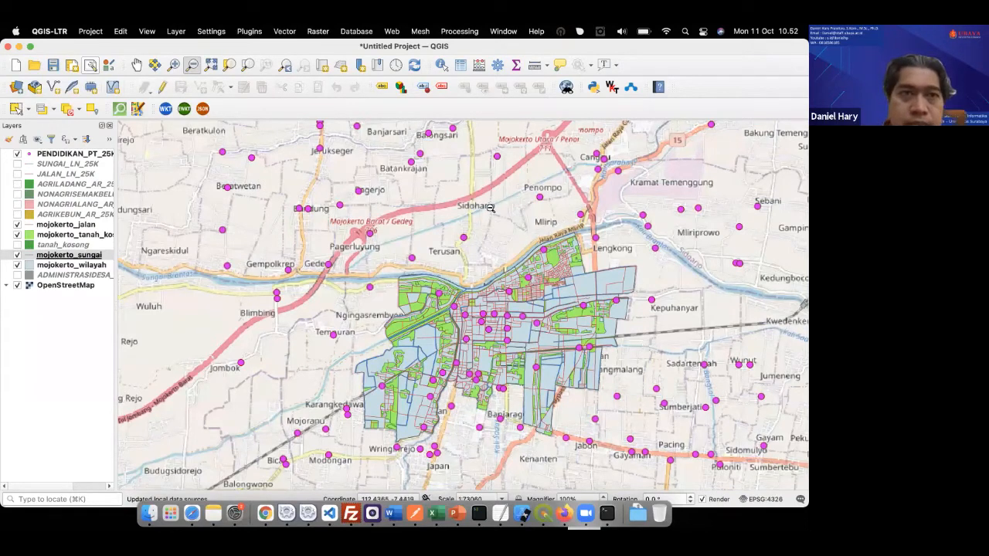
Set up a Clip operation with PENDIDIKAN_PT_25K as the input layer and mojokerto_wilayah as the overlay.
left_click(173, 64)
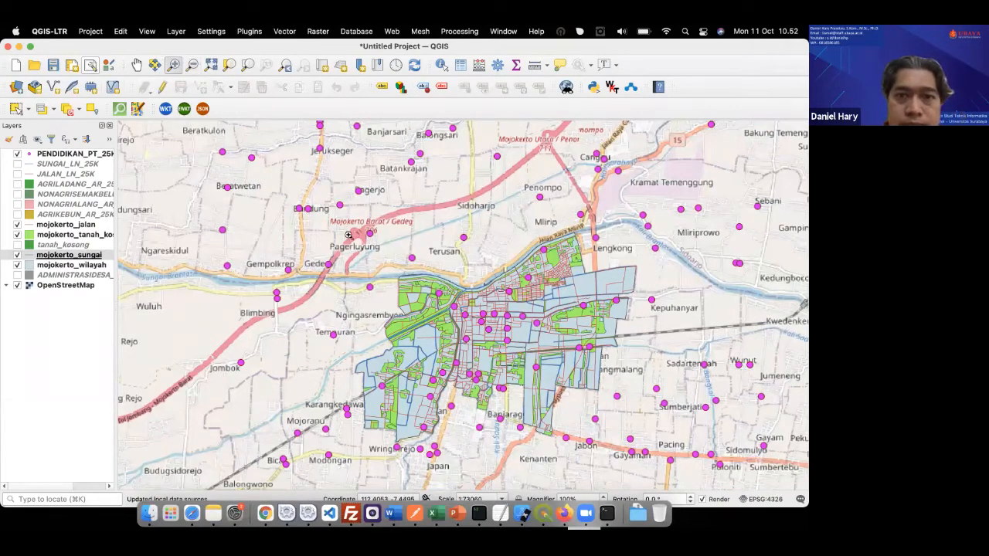
left_click_drag(344, 233, 677, 459)
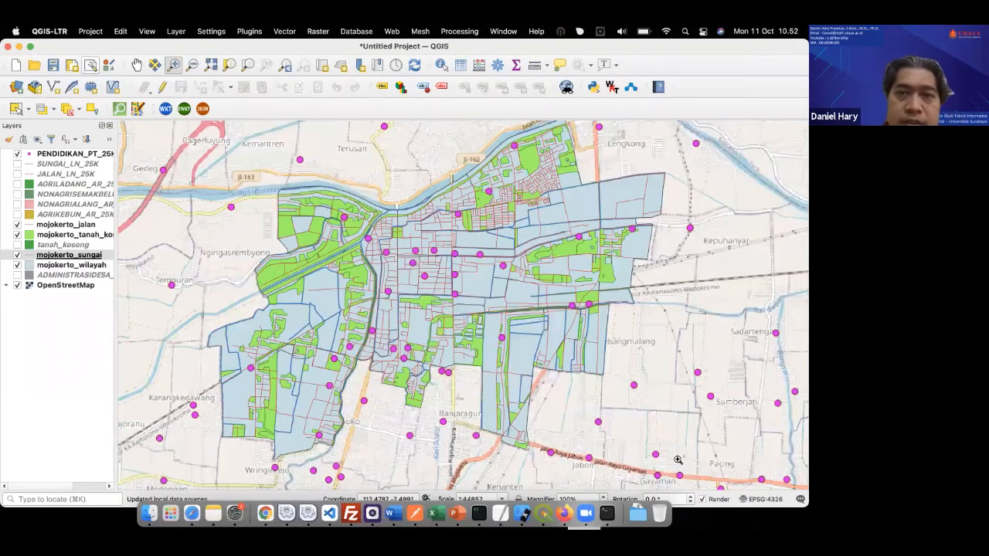
left_click(293, 31)
mouse_move(332, 60)
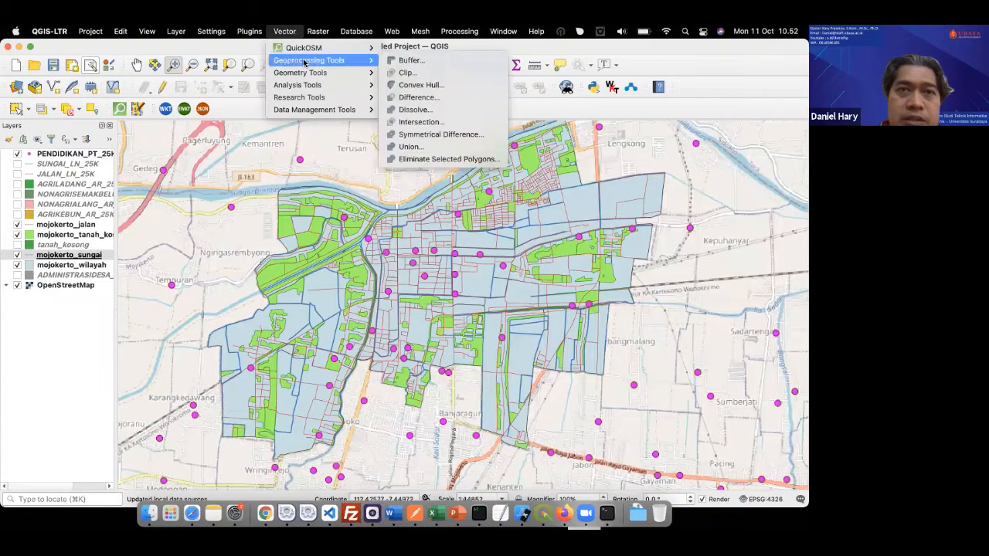
left_click(413, 73)
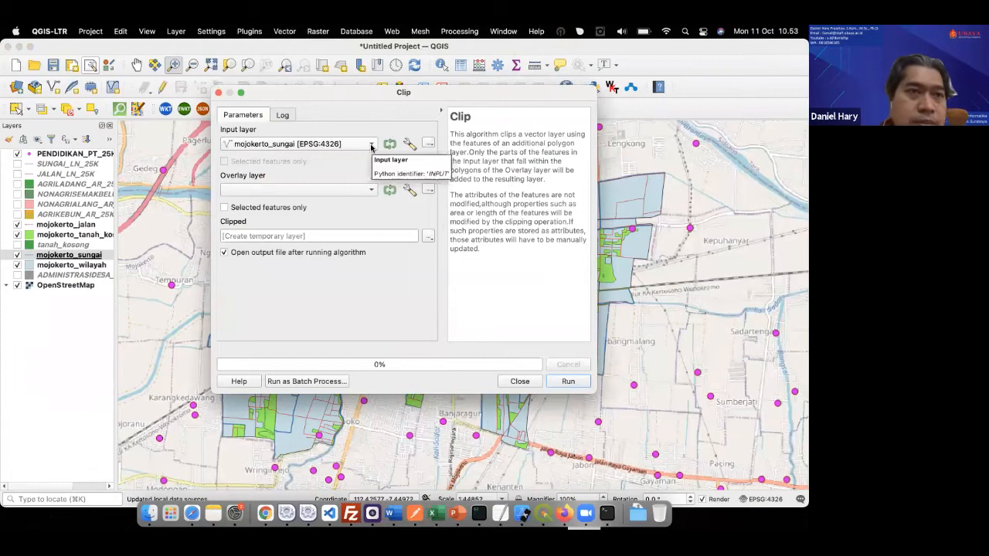
left_click(370, 145)
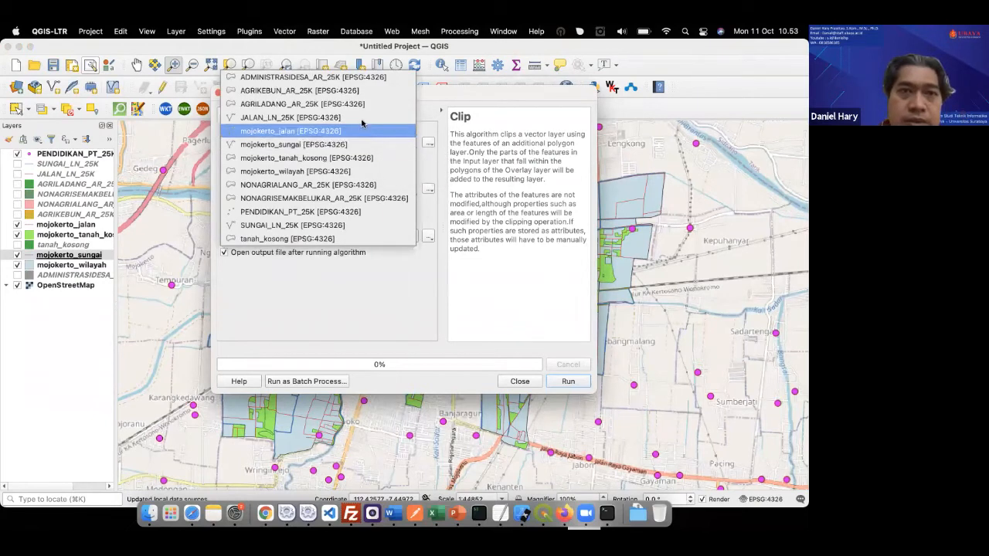
left_click(359, 210)
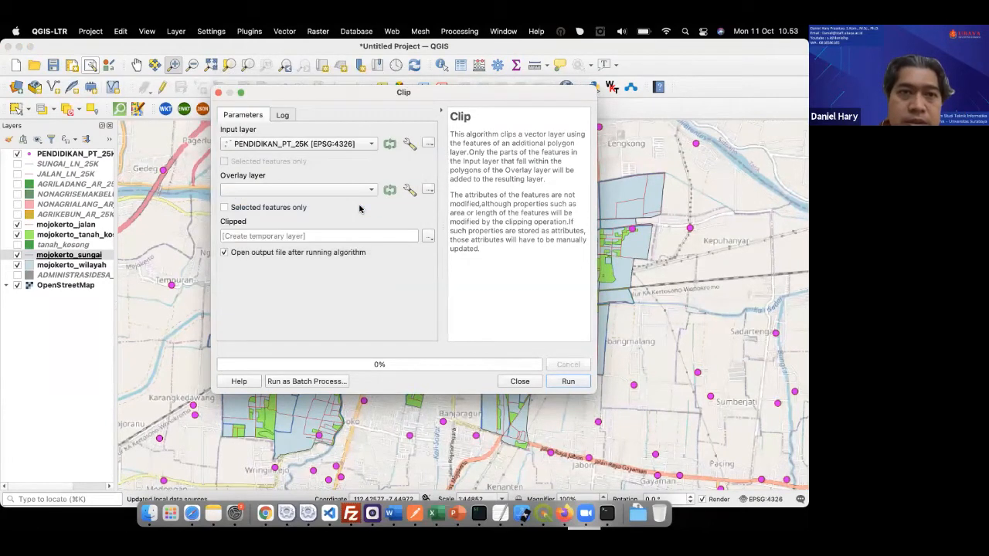
left_click(376, 192)
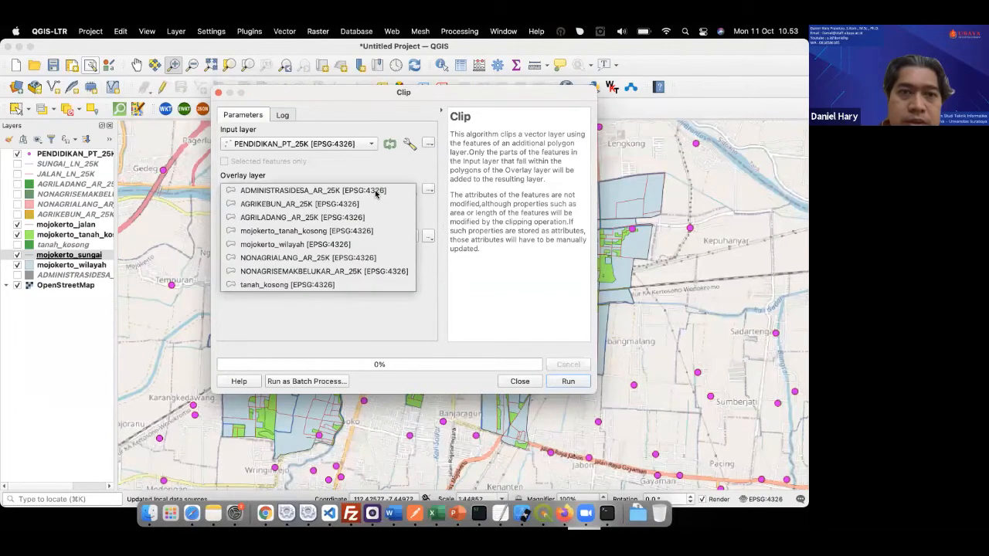
left_click(363, 244)
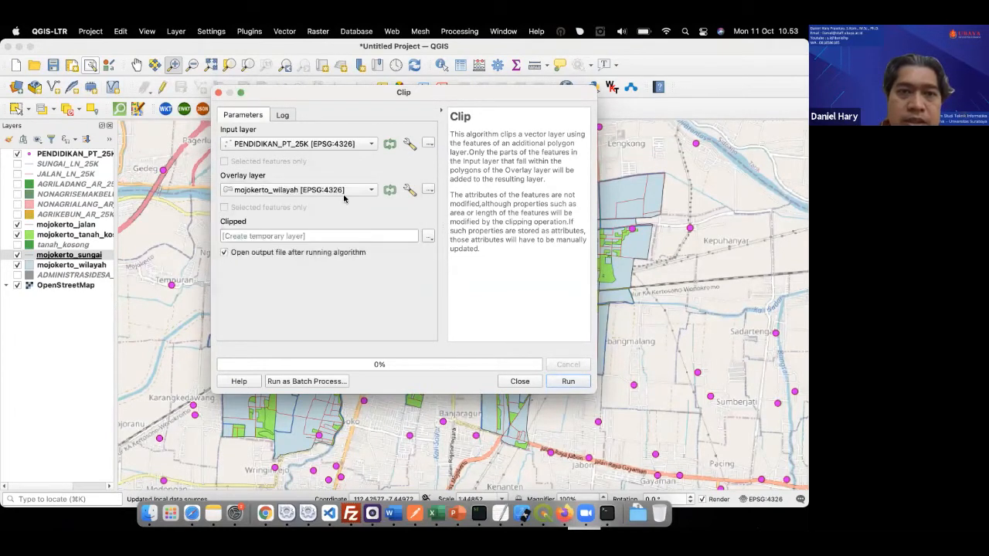
Set the clip output to a shapefile named mojokerto_sekolah in the Rencana Tata Ruang Laut Nasional_ folder.
left_click(428, 236)
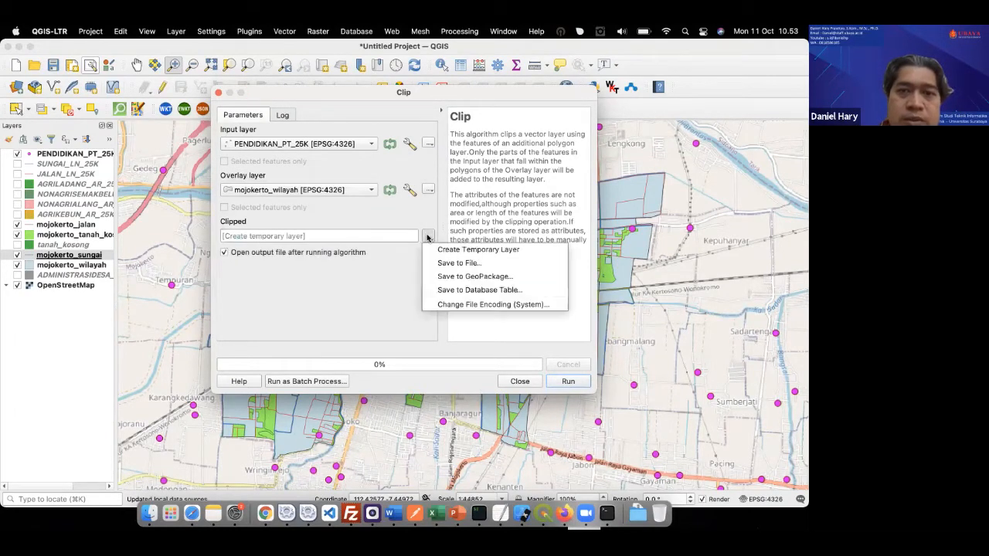
left_click(456, 264)
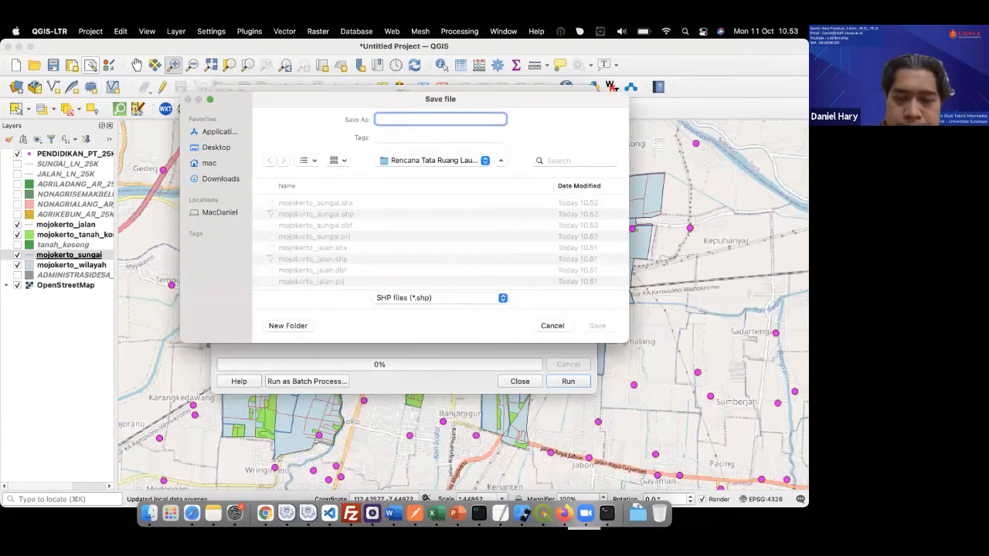
type("moo")
key("BackSpace")
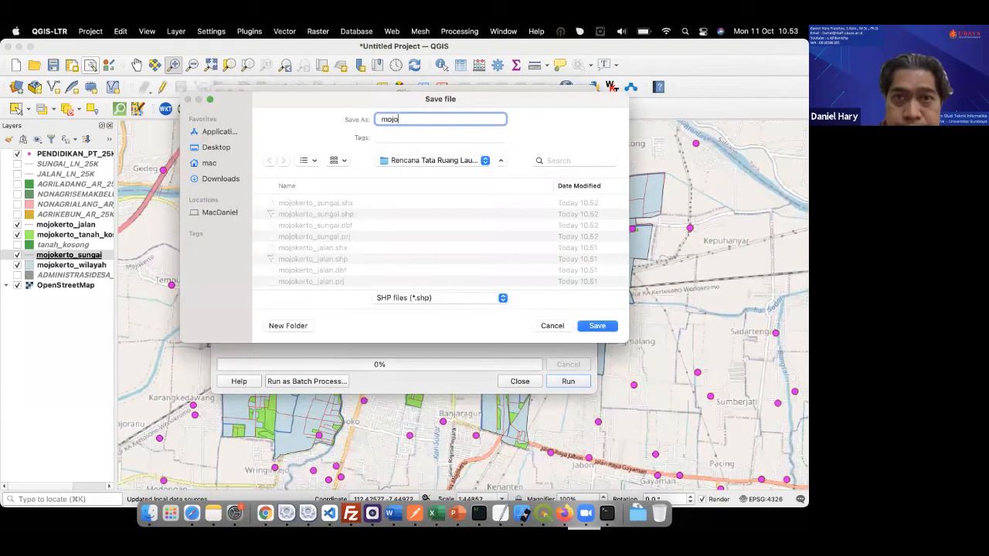
type("jokerto_sekolah")
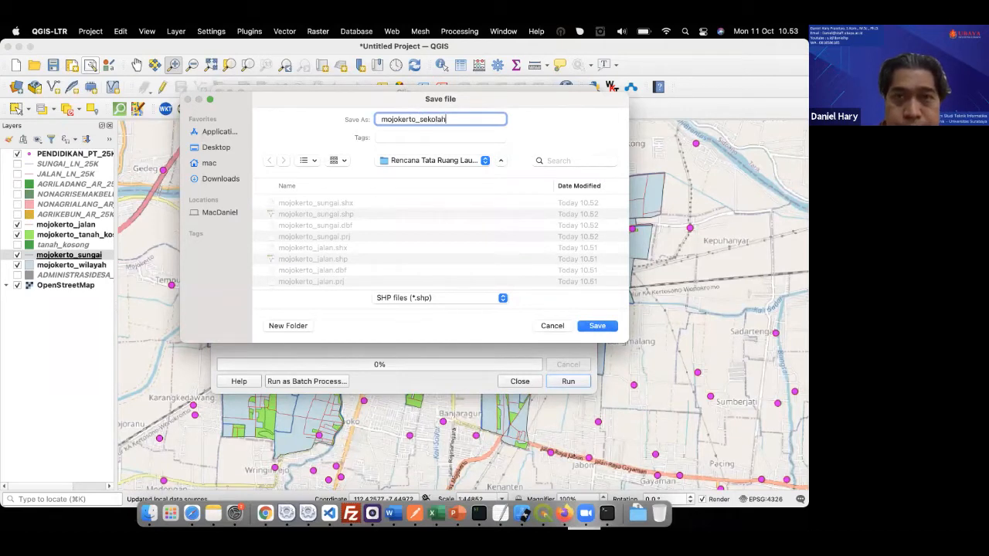
left_click(596, 326)
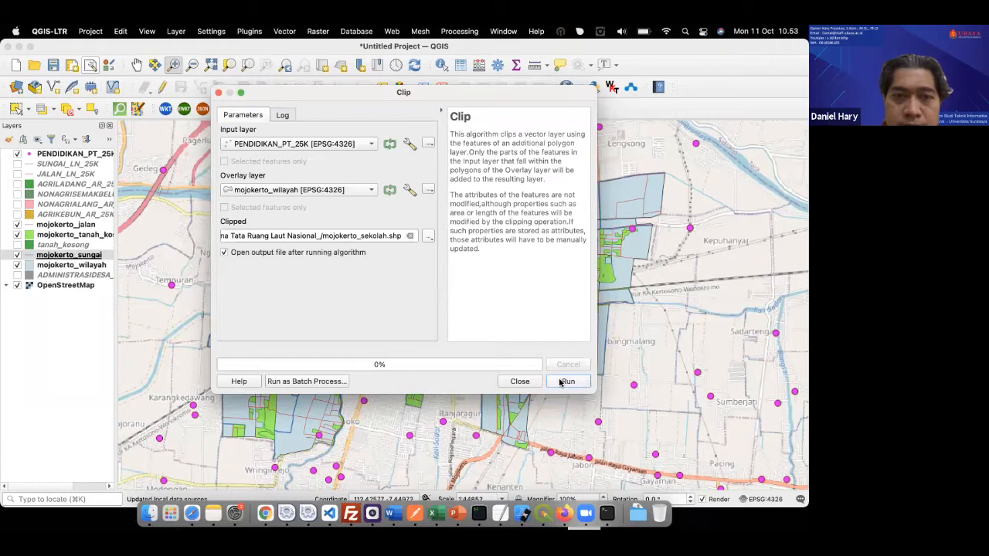
triple_click(287, 236)
left_click(430, 238)
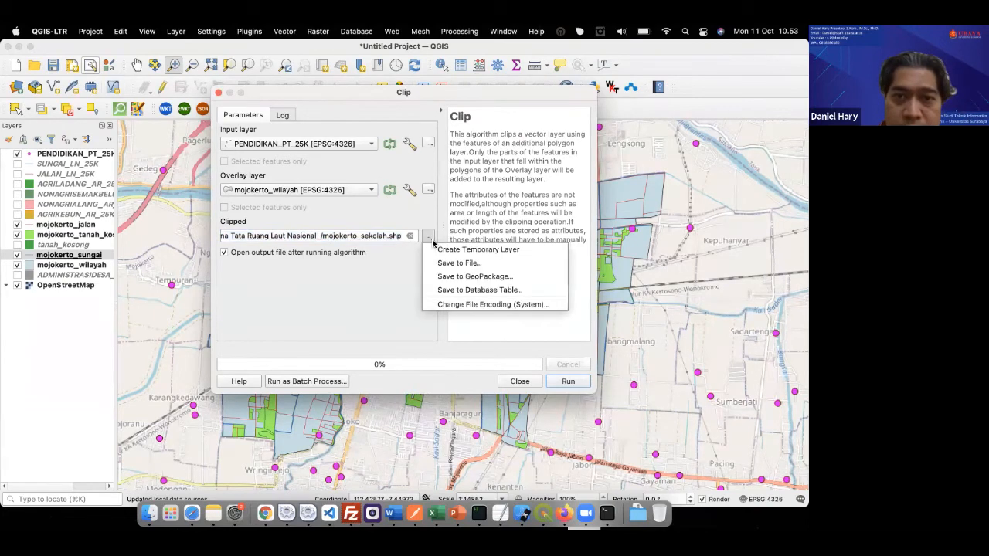
left_click(453, 261)
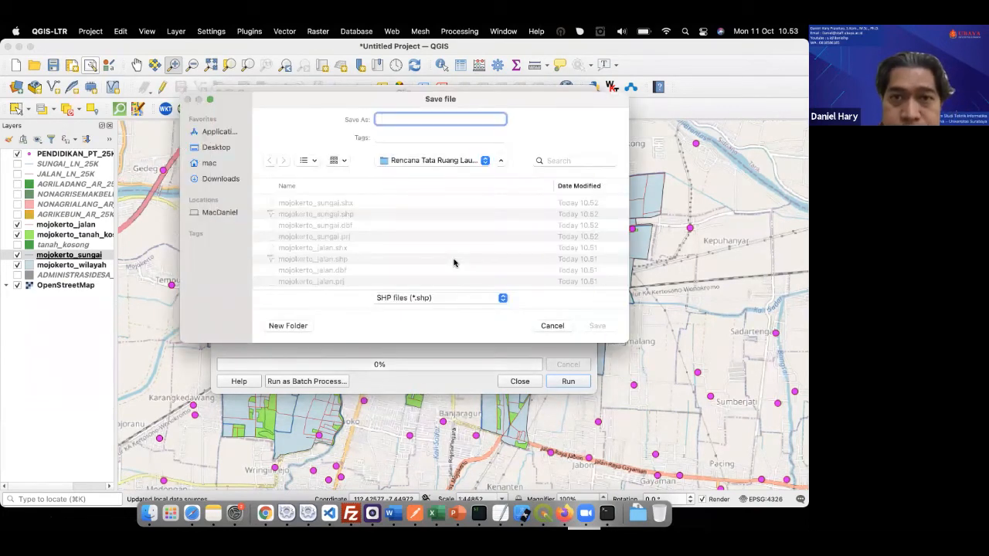
left_click(552, 325)
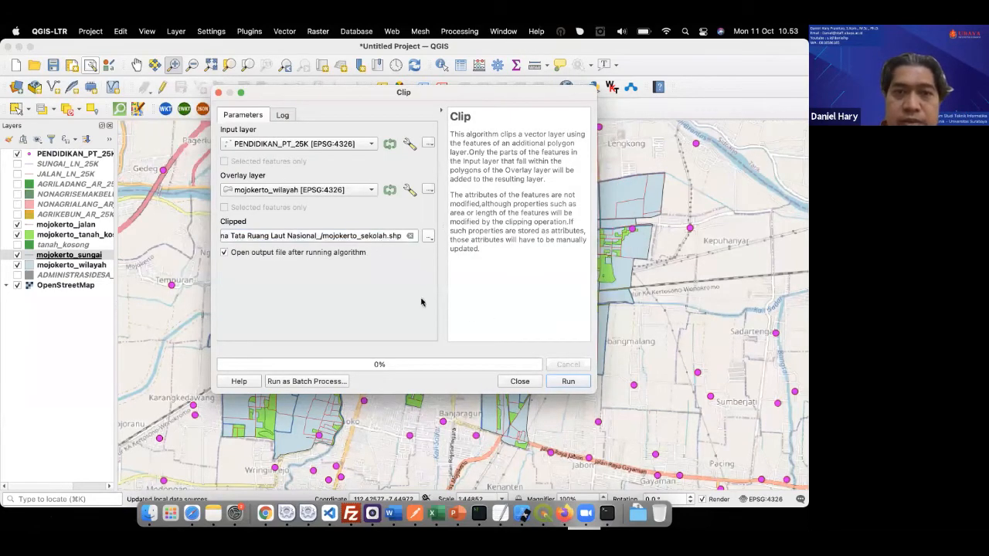
Run the school clip, close the Clip dialog and hide the original PENDIDIKAN_PT_25K layer.
left_click(567, 382)
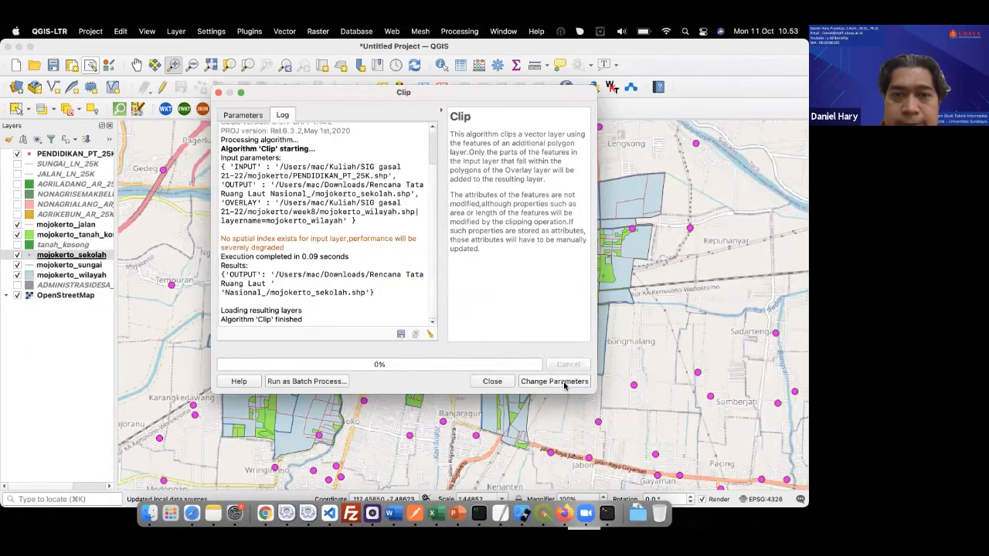
left_click(492, 381)
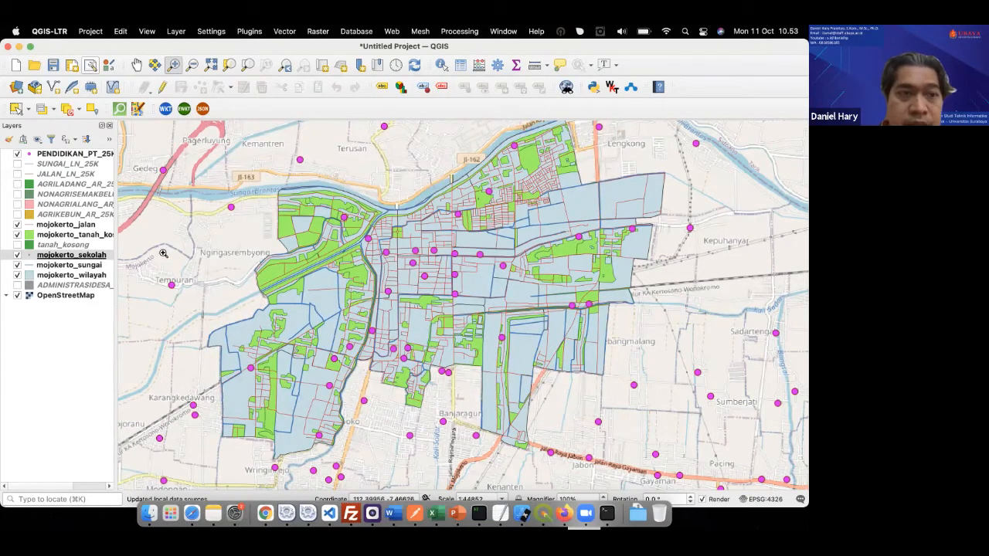
left_click(17, 154)
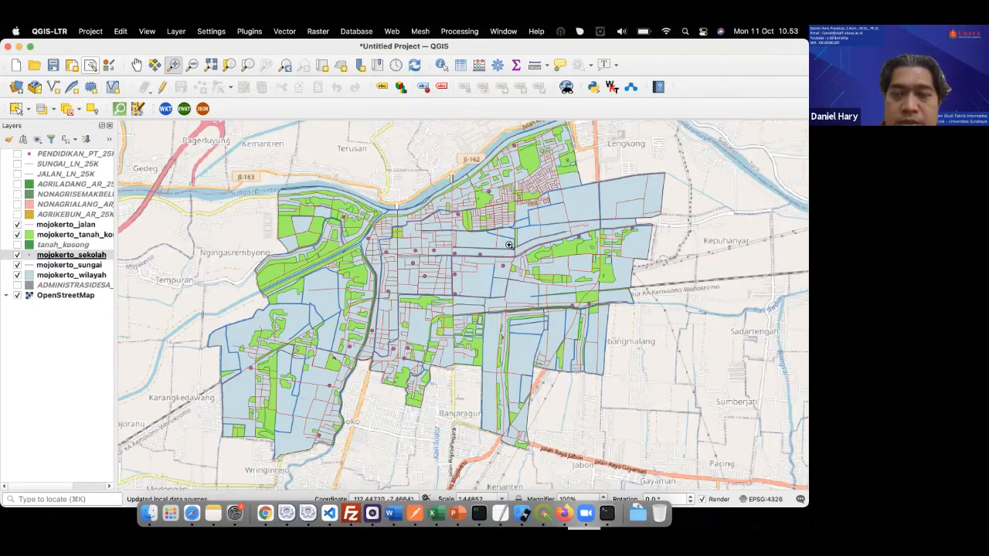
Style the mojokerto_sekolah points with the dot blue marker symbol.
left_click(31, 257)
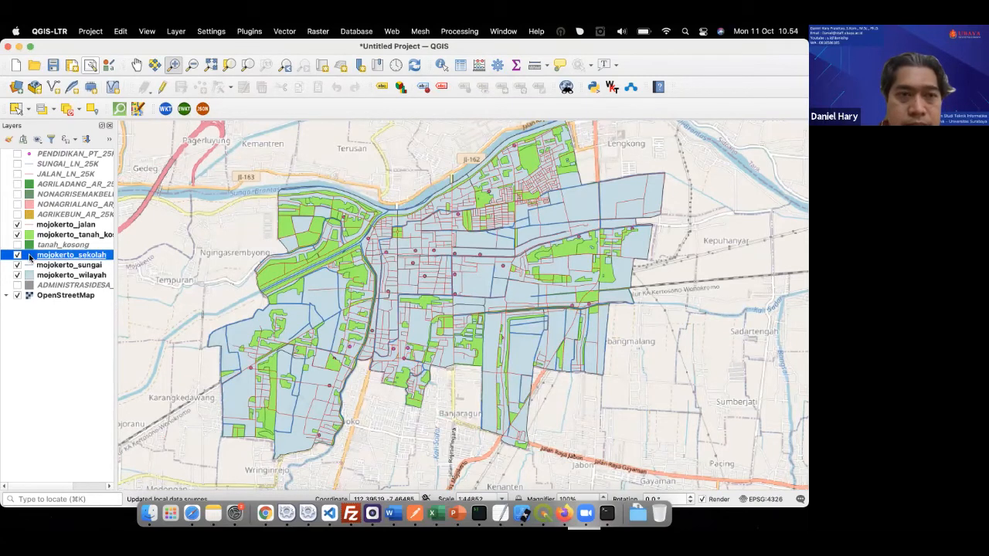
double_click(30, 258)
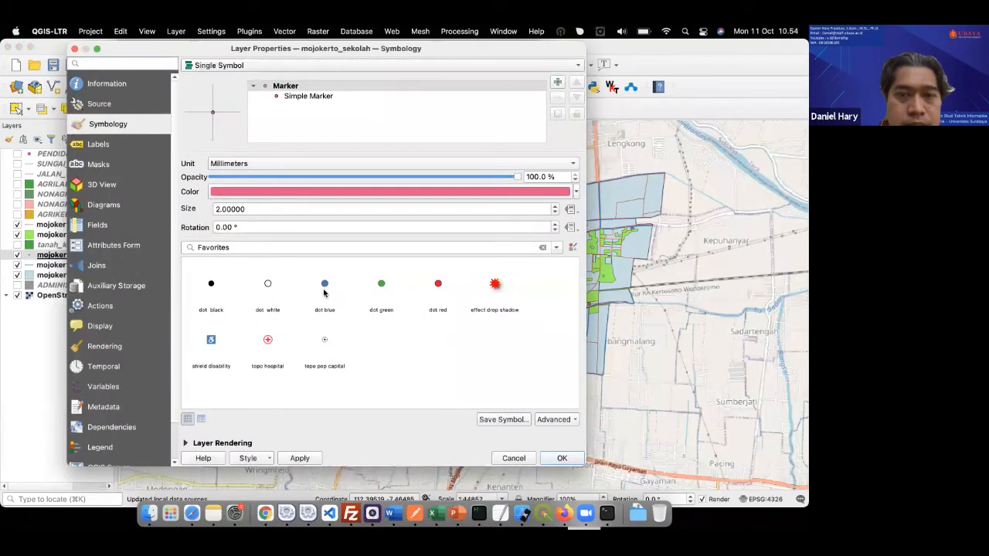
left_click(325, 279)
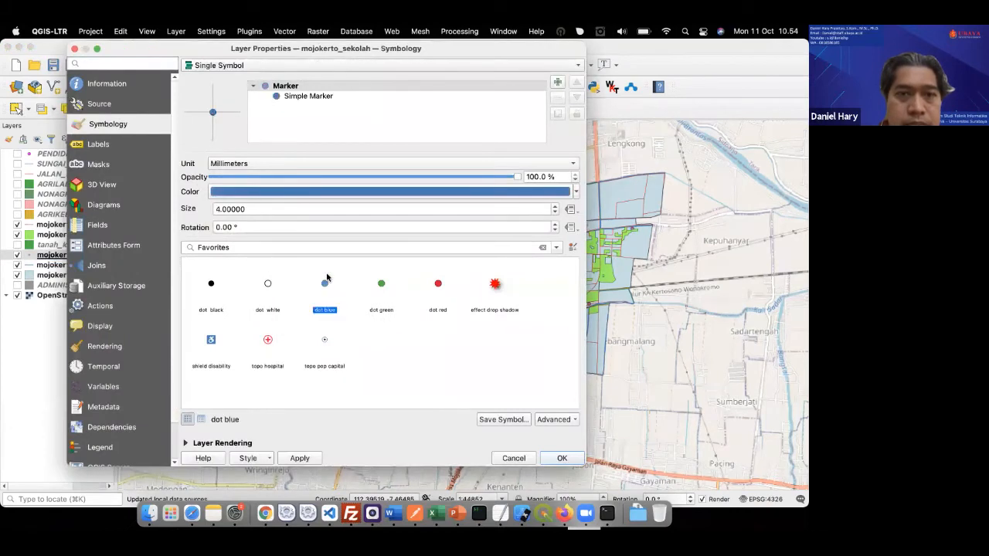
left_click(562, 459)
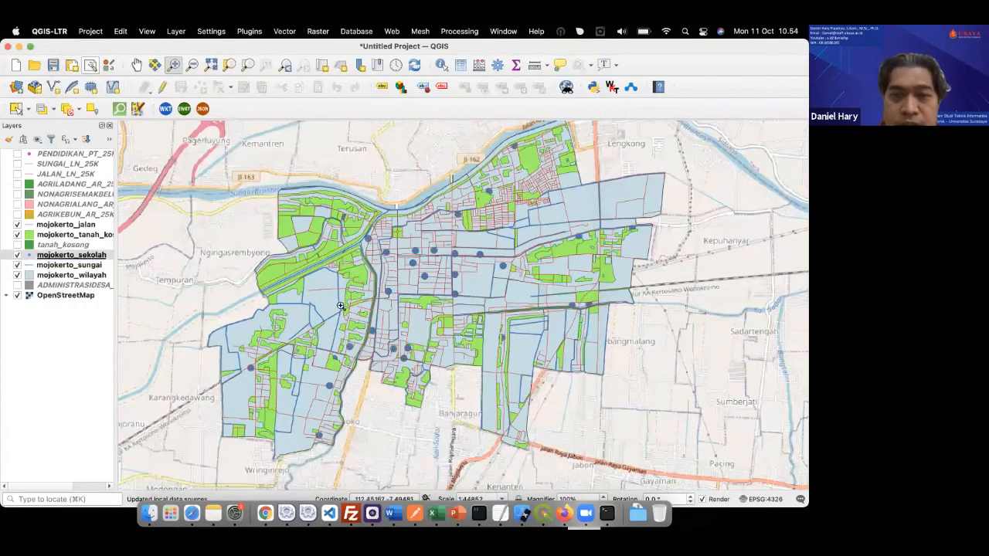
Change the mojokerto_sekolah marker symbol to dot red.
double_click(31, 255)
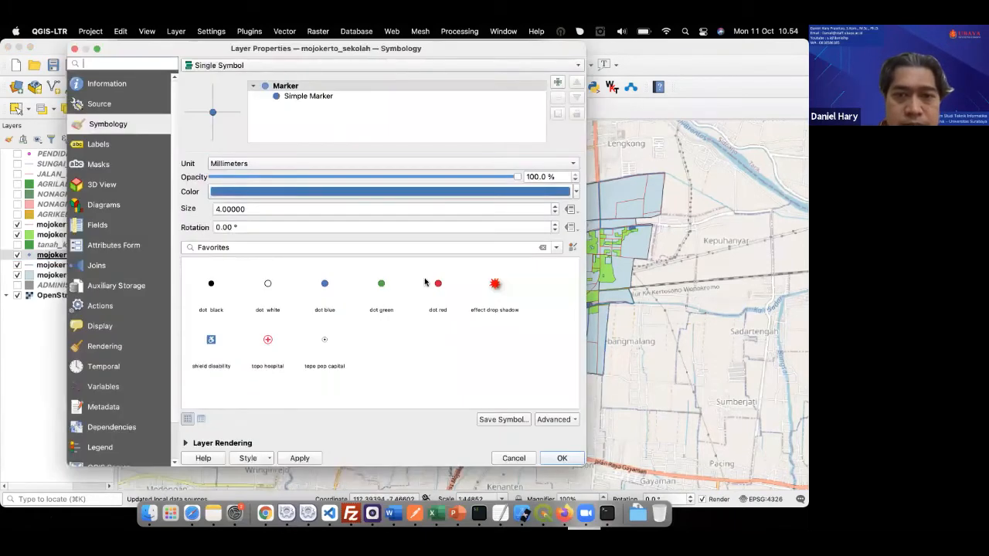
left_click(438, 283)
left_click(564, 459)
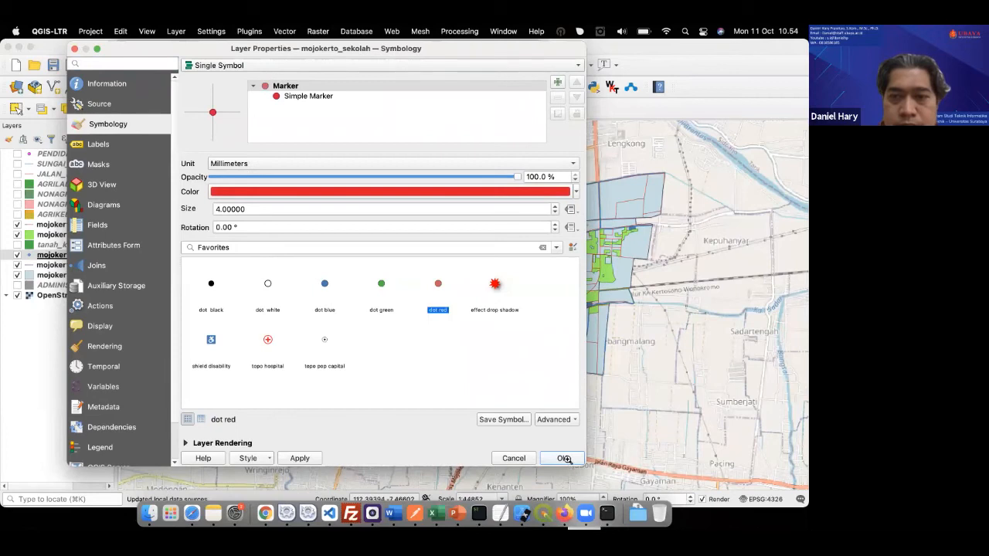
Compare the clipped school points with the original PENDIDIKAN_PT_25K points by temporarily showing that layer around the Mojokerto area.
left_click(191, 64)
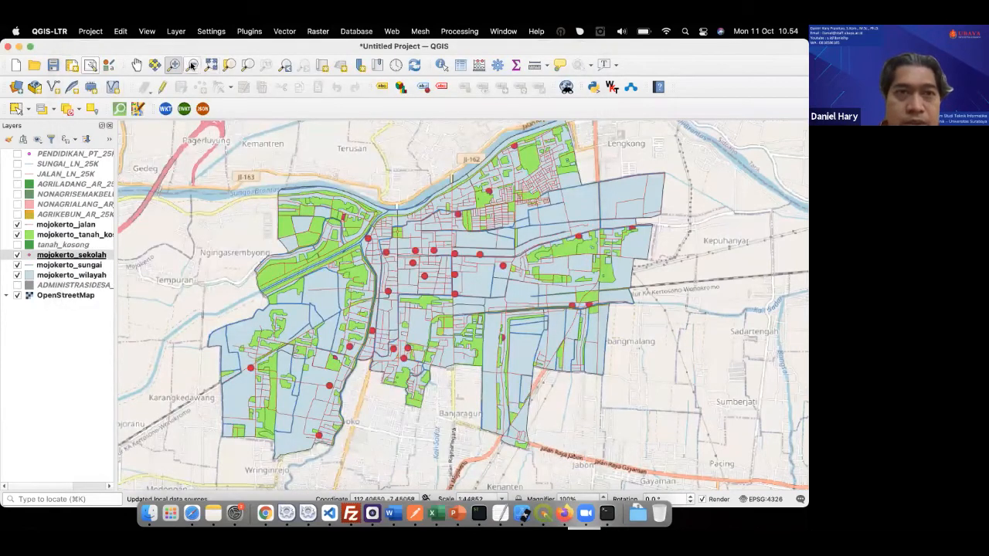
left_click(413, 262)
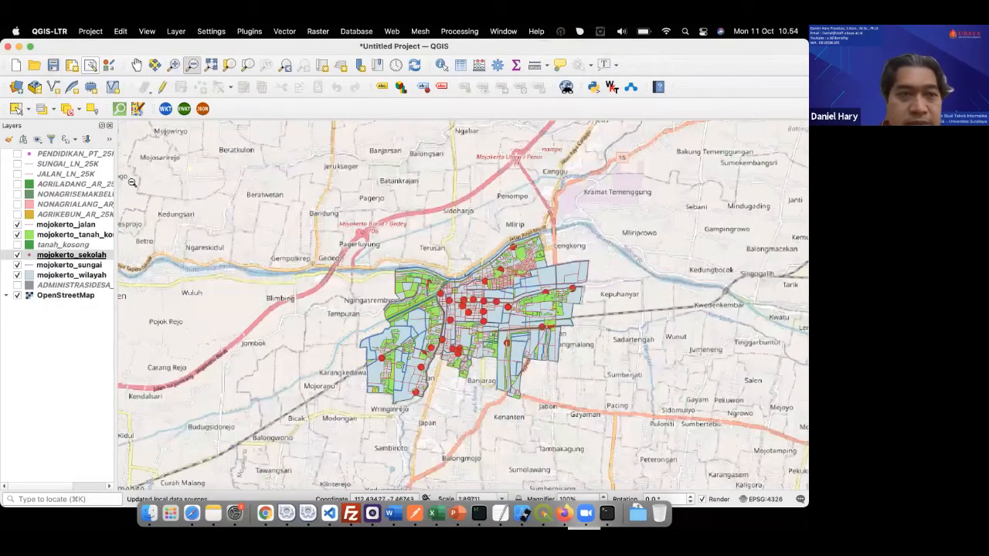
left_click(17, 153)
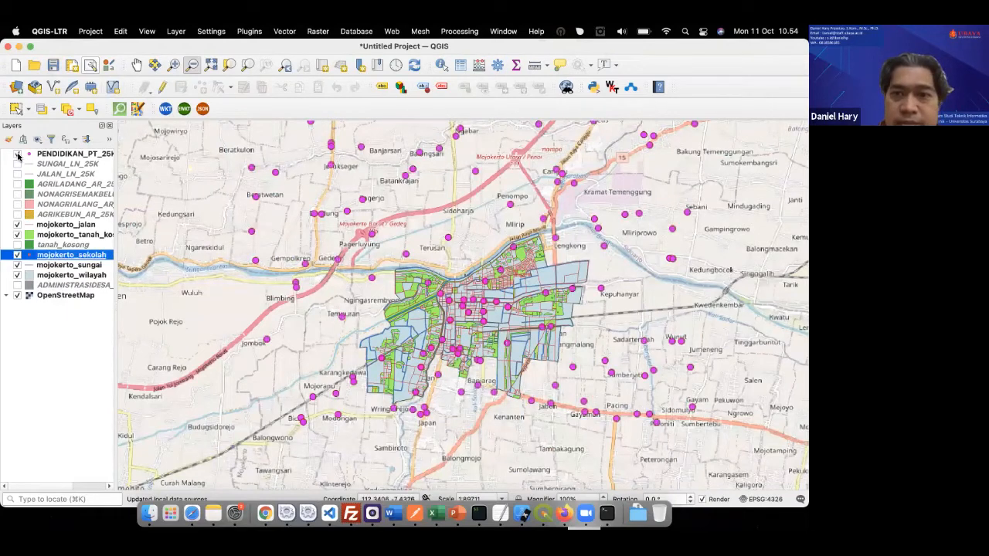
left_click(18, 154)
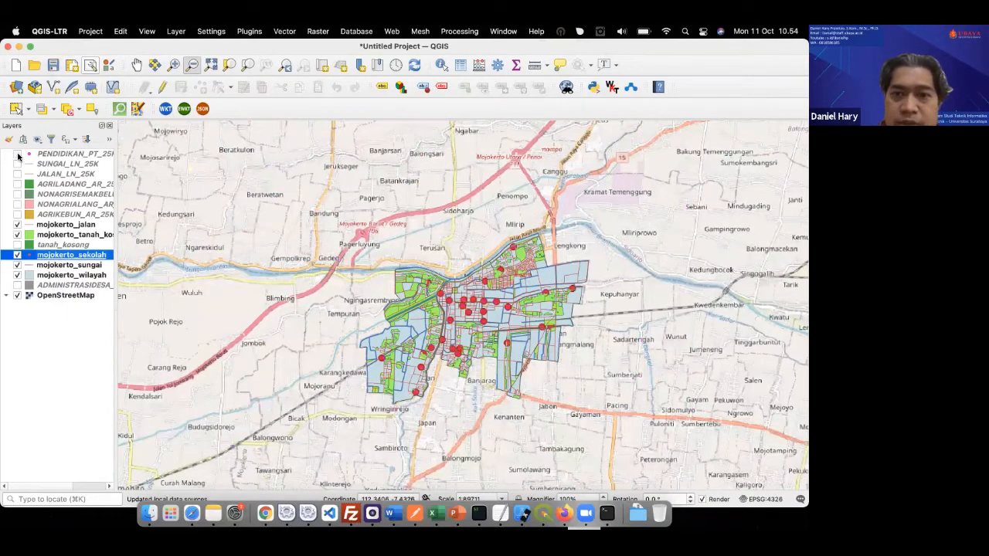
left_click(173, 64)
left_click_drag(361, 224, 622, 416)
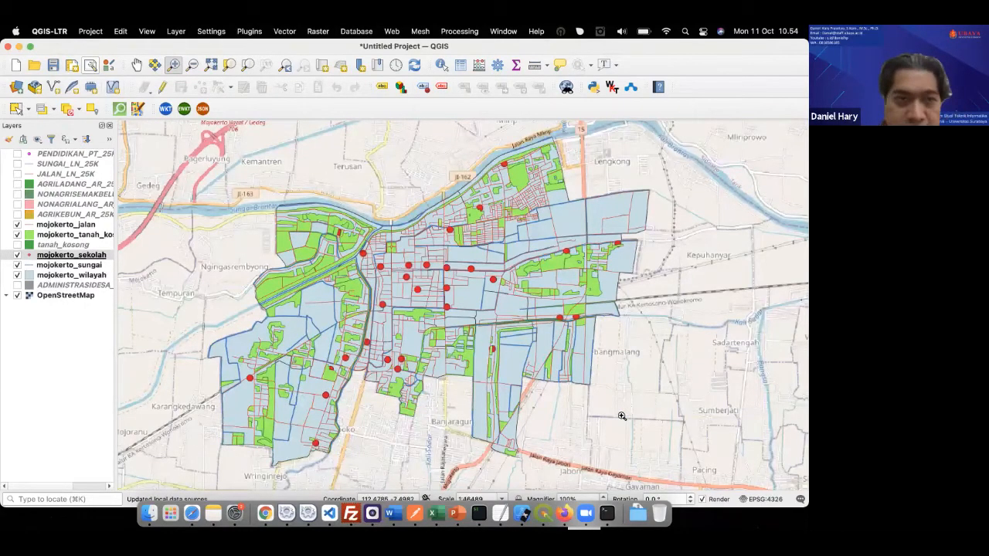
Move the clipped vacant-land layer below mojokerto_sungai and directly above mojokerto_wilayah in the layer order.
left_click(74, 236)
left_click_drag(73, 277, 65, 263)
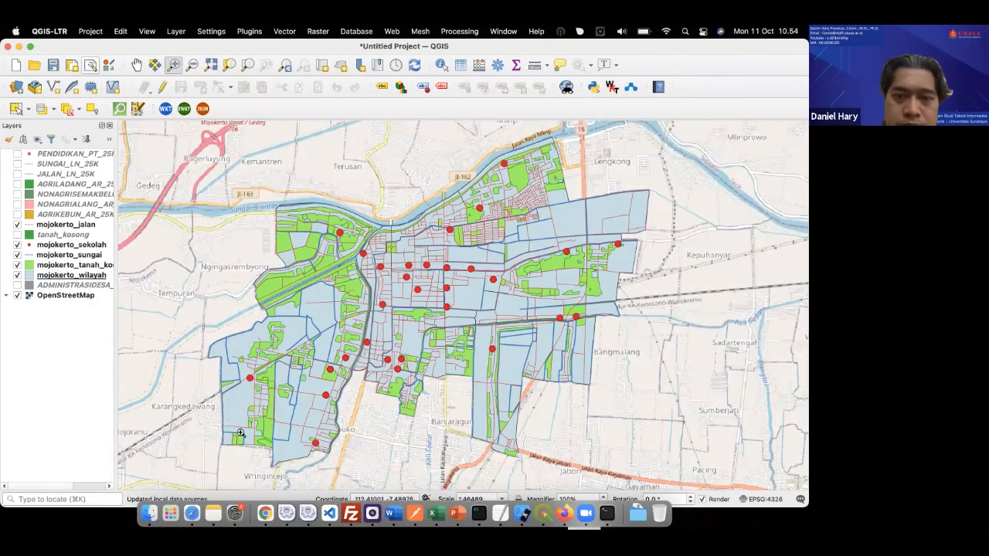
Switch to the PowerPoint presentation and view slide 10, Potong layer2 sebatas Study Area (2).
left_click(457, 507)
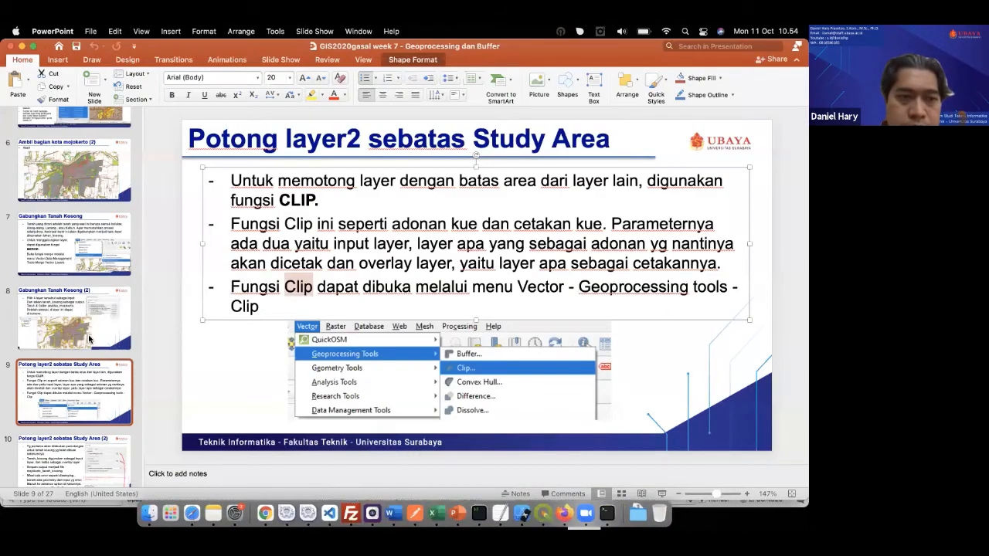
scroll(89, 338, "down", 5)
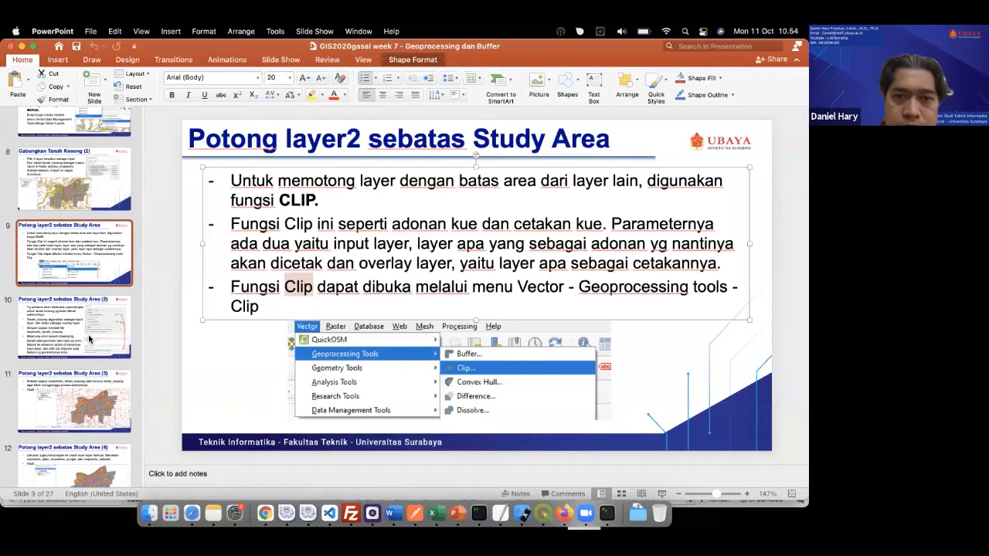
left_click(89, 339)
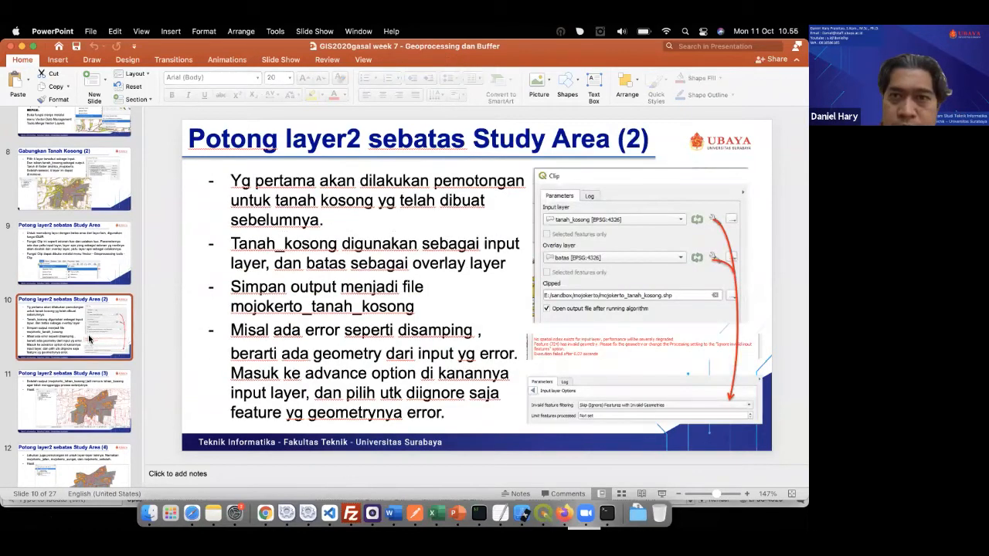
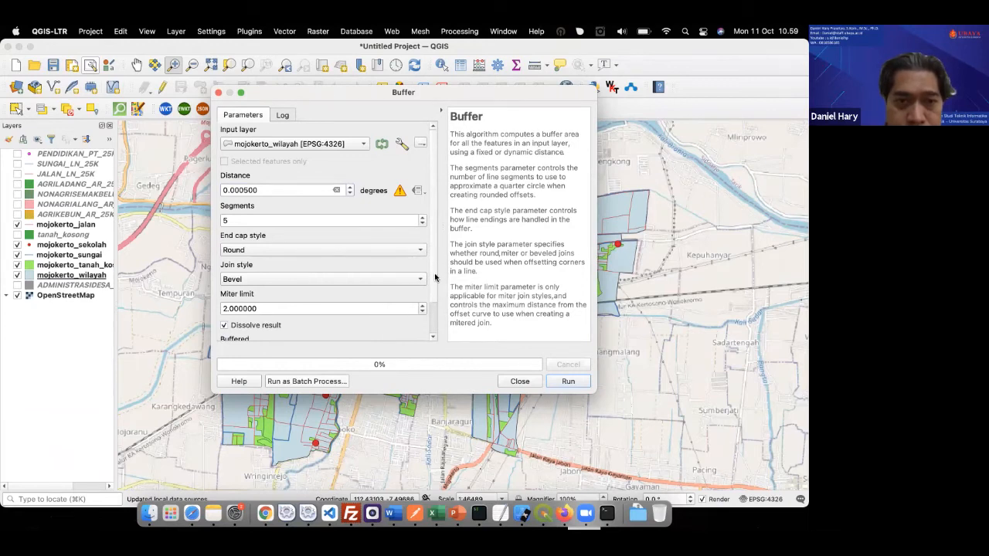
Set the buffer output to a shapefile named dekat_jalan in the Rencana Tata Ruang Laut Nasional_ folder.
scroll(434, 279, "down", 3)
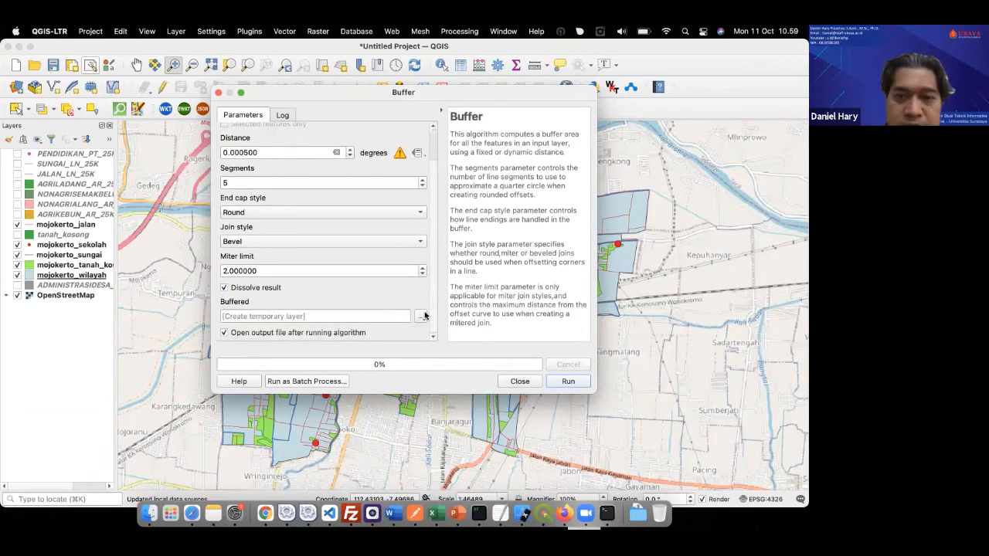
left_click(421, 316)
left_click(448, 343)
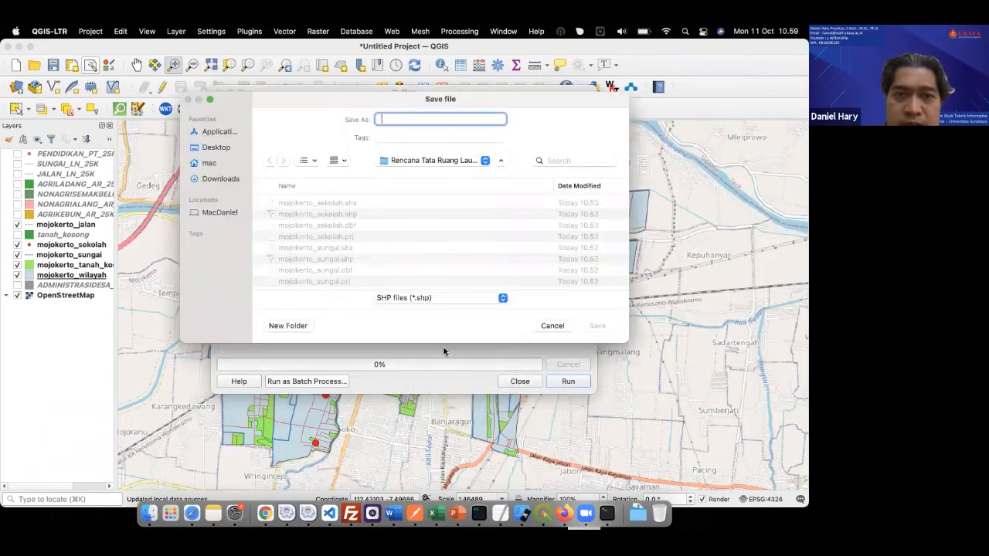
type("dekat")
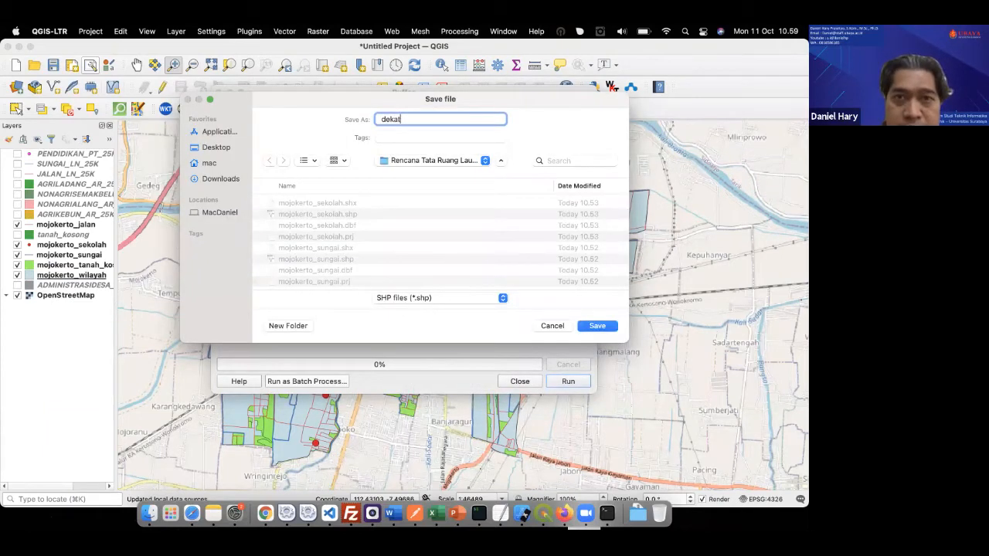
type("_jalaan")
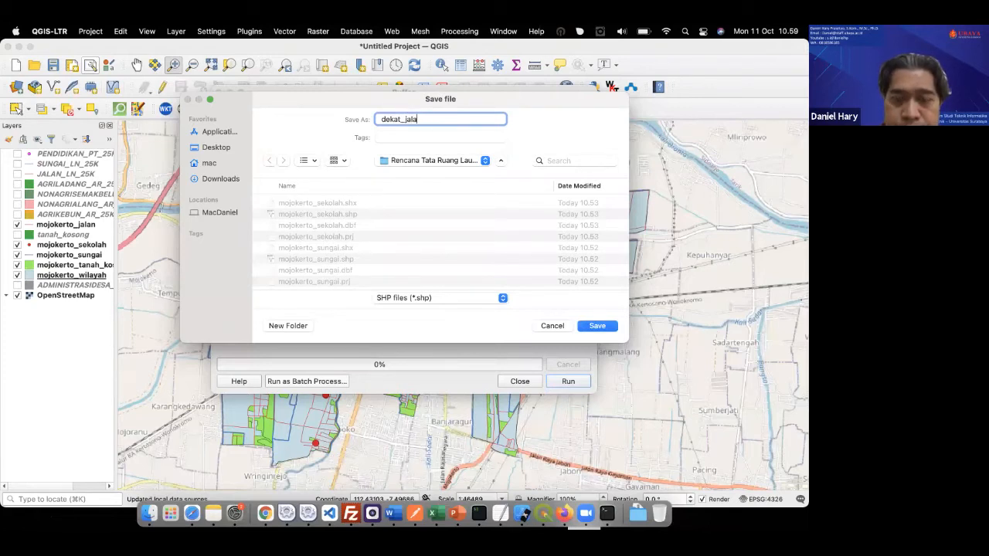
left_click(595, 328)
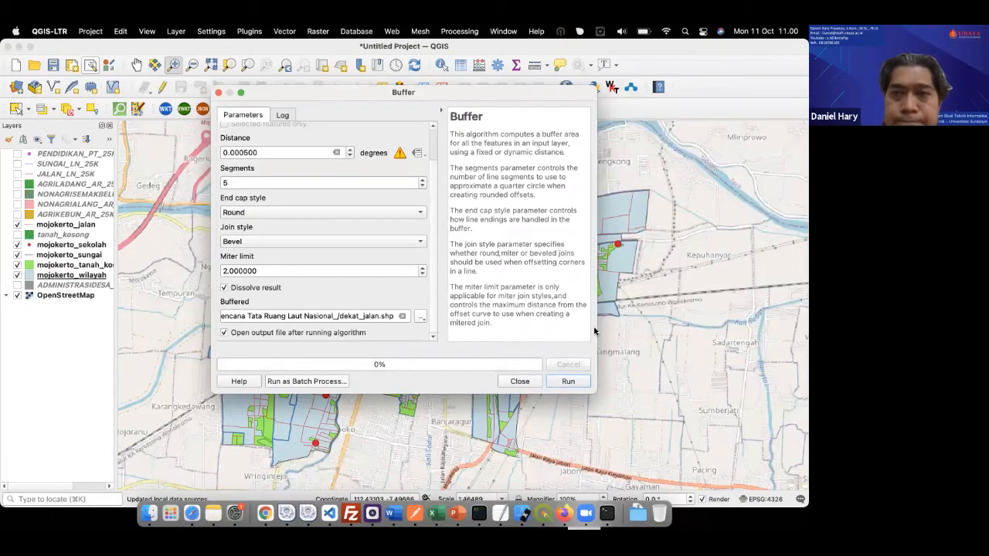
Choose mojokerto_jalan as the input layer of the Buffer operation.
scroll(348, 176, "up", 2)
scroll(435, 146, "up", 2)
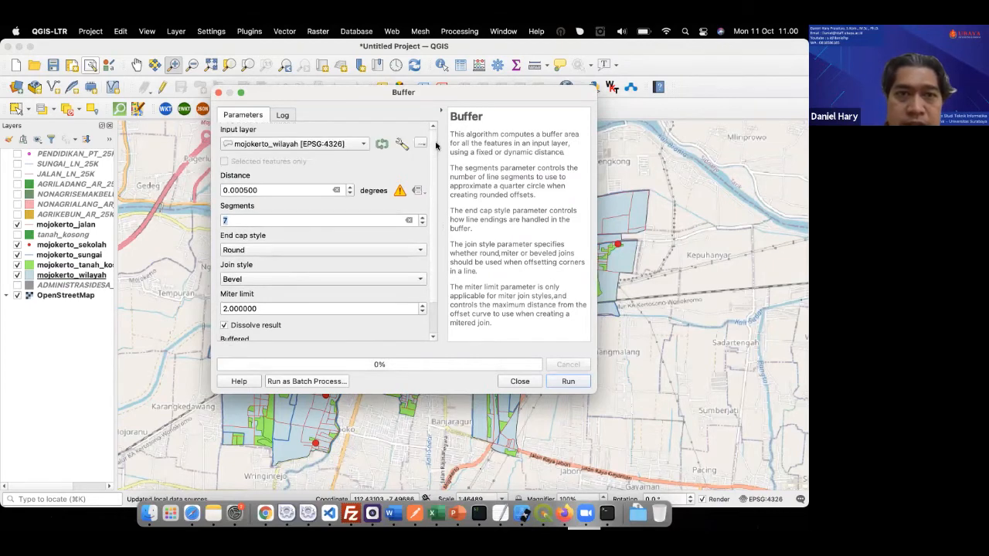
left_click(363, 145)
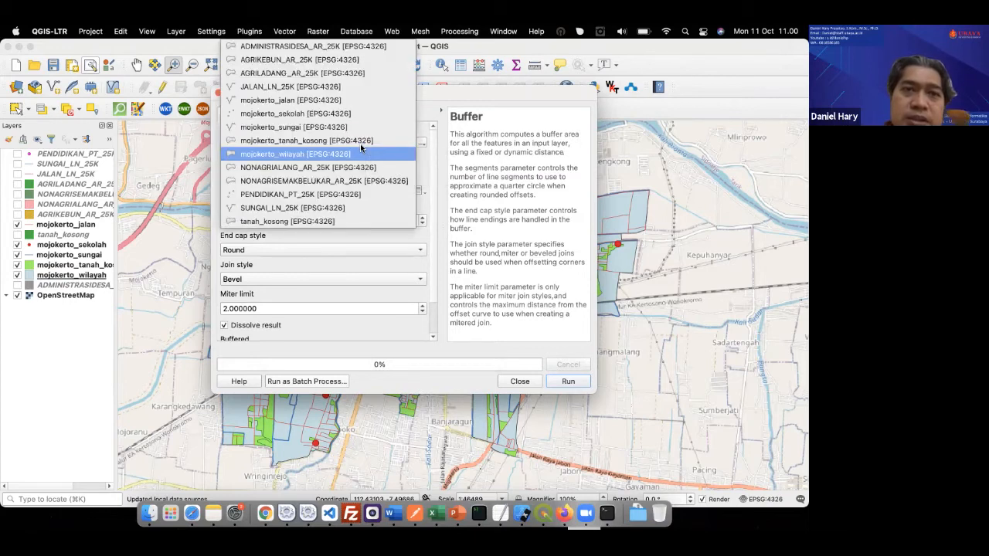
left_click(338, 101)
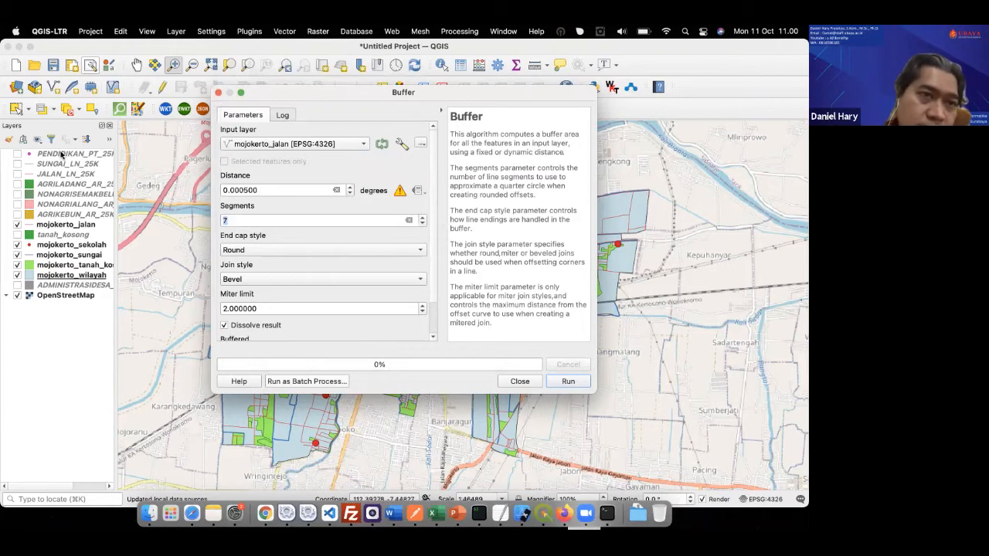
Remove the seven unclipped source layers from PENDIDIKAN_PT_25K down to AGRIKEBUN_AR_25K from the project.
left_click(60, 155)
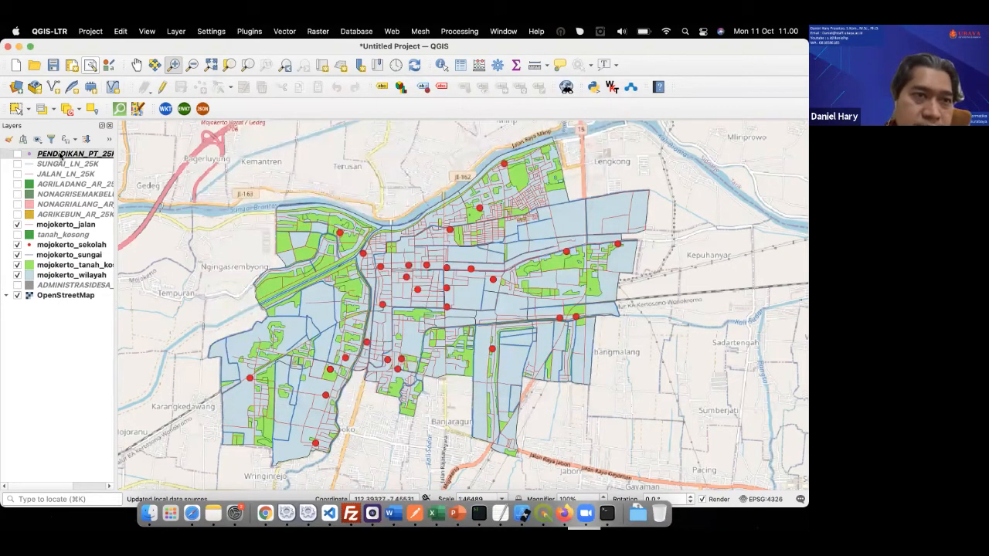
left_click(62, 165, "shift")
left_click(64, 174, "shift")
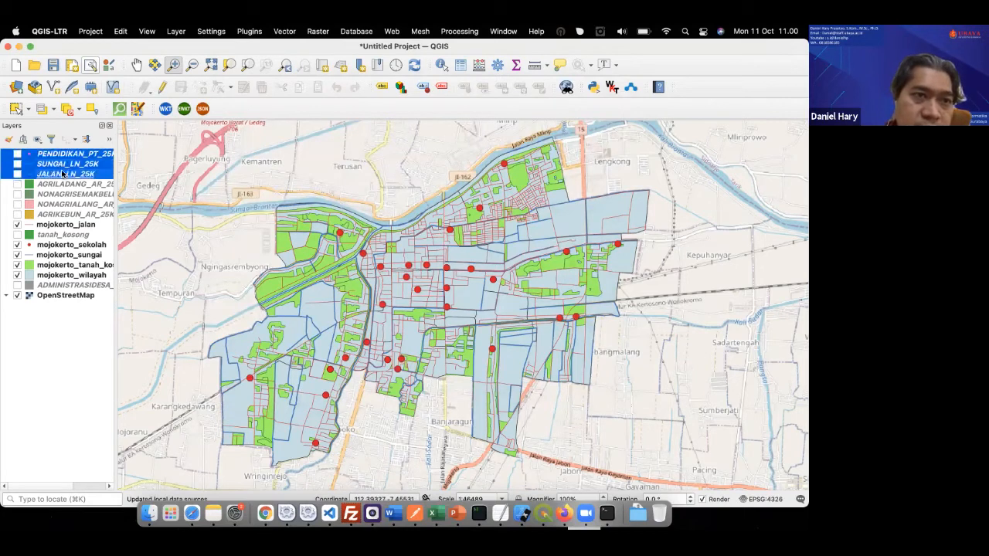
left_click(56, 214, "shift")
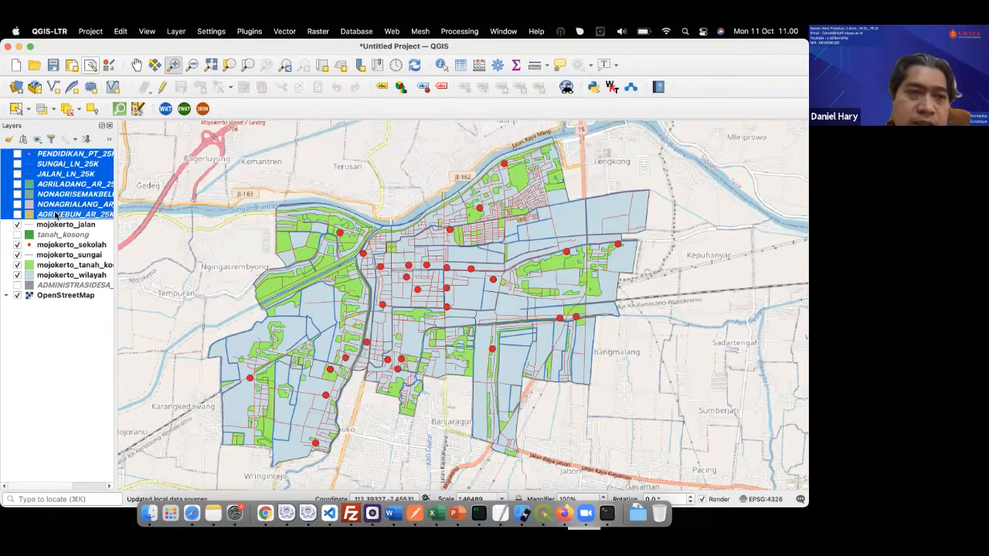
right_click(55, 216)
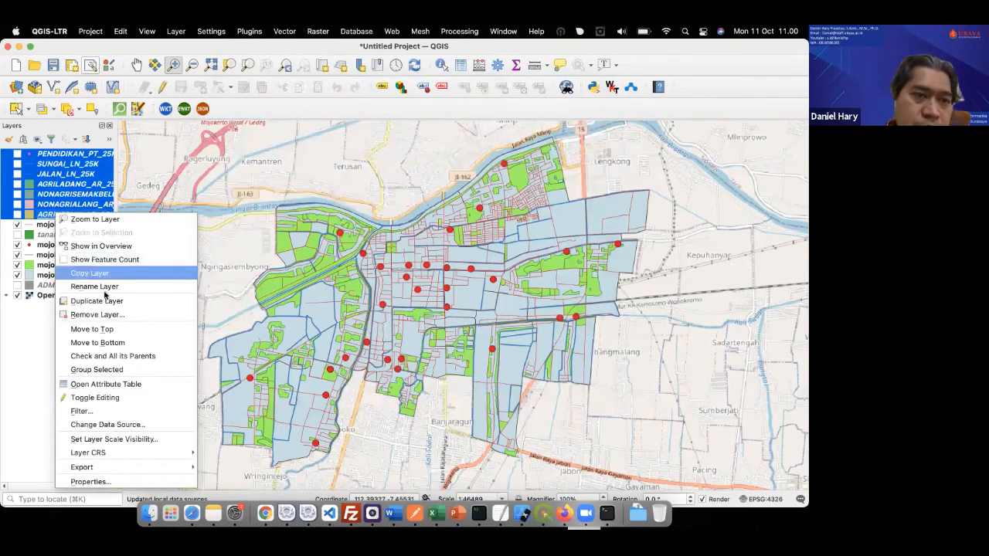
left_click(113, 315)
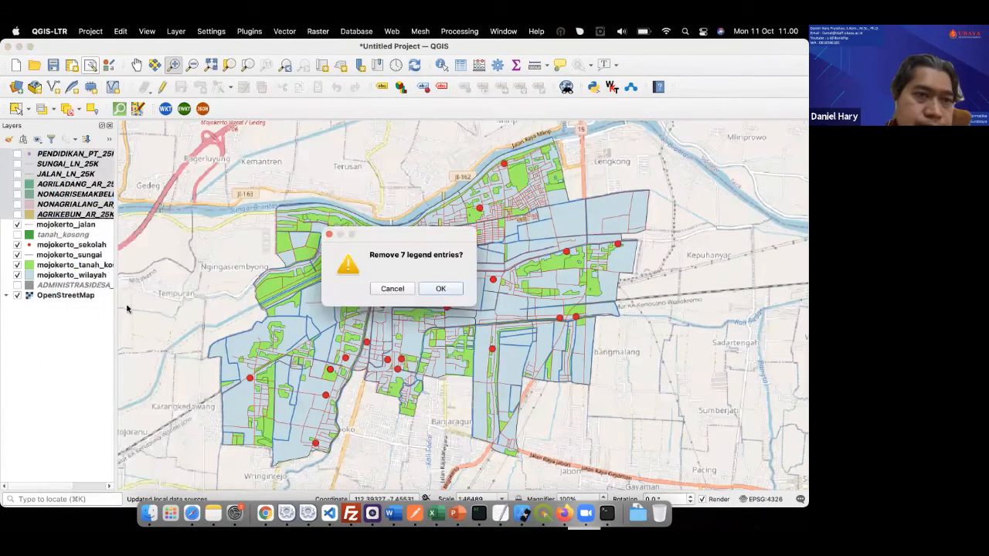
left_click(441, 288)
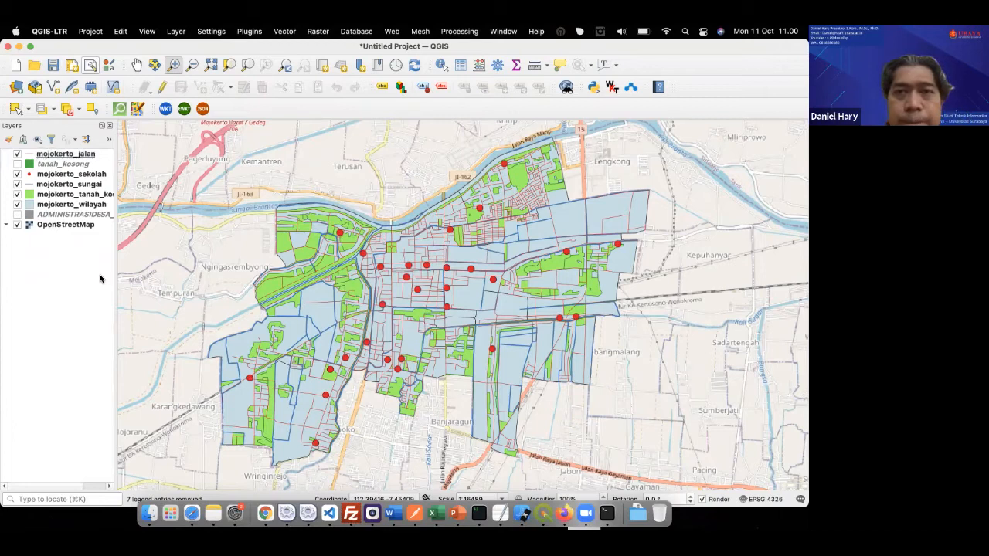
Set up a Buffer of the mojokerto_jalan layer with a distance of 0.0005 degrees and dissolved results.
left_click(286, 33)
mouse_move(313, 60)
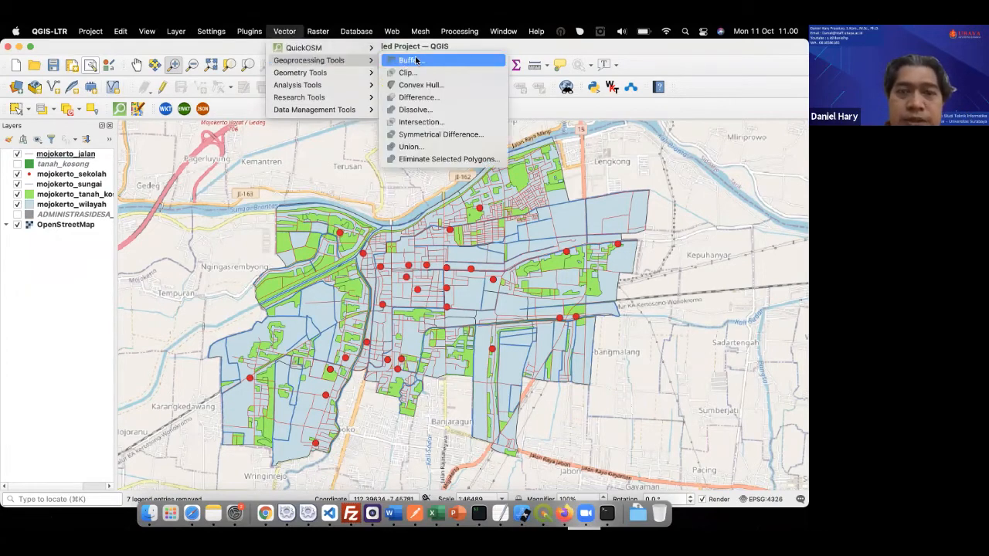
left_click(415, 60)
left_click(361, 147)
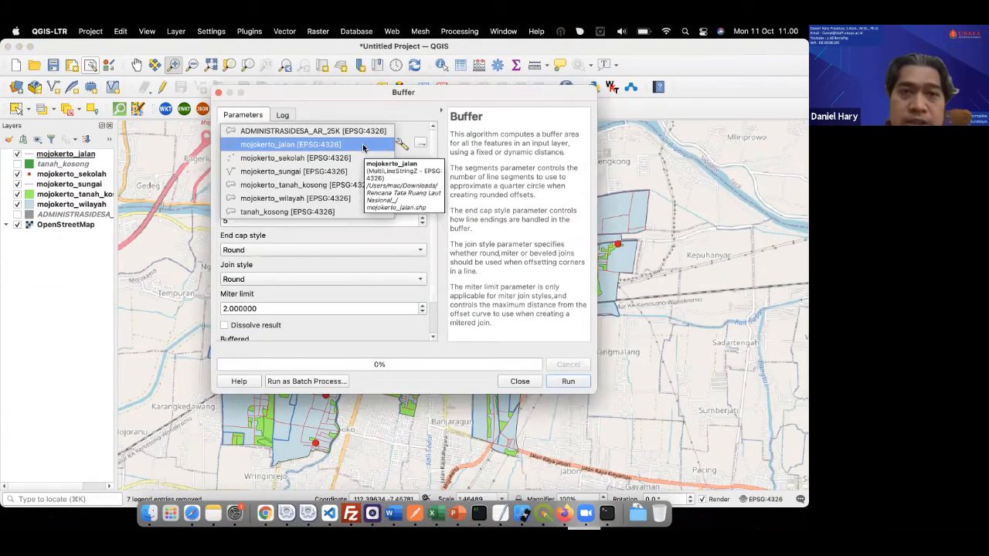
left_click(350, 144)
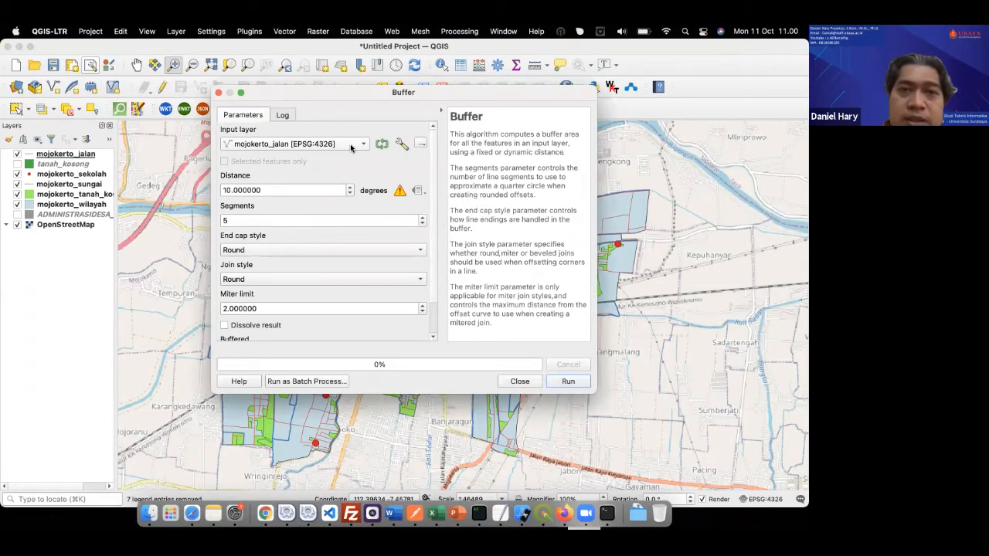
triple_click(319, 190)
type("0.")
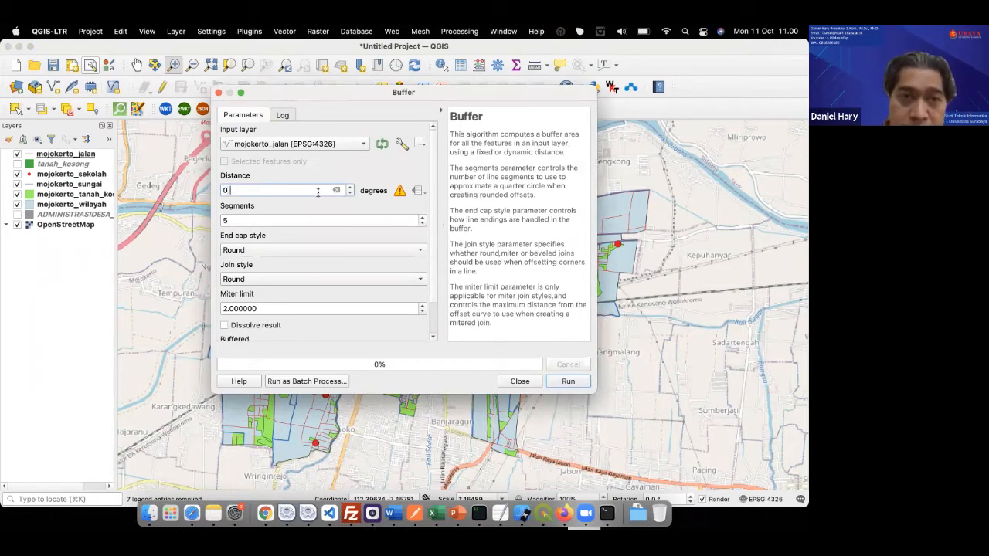
type("000500")
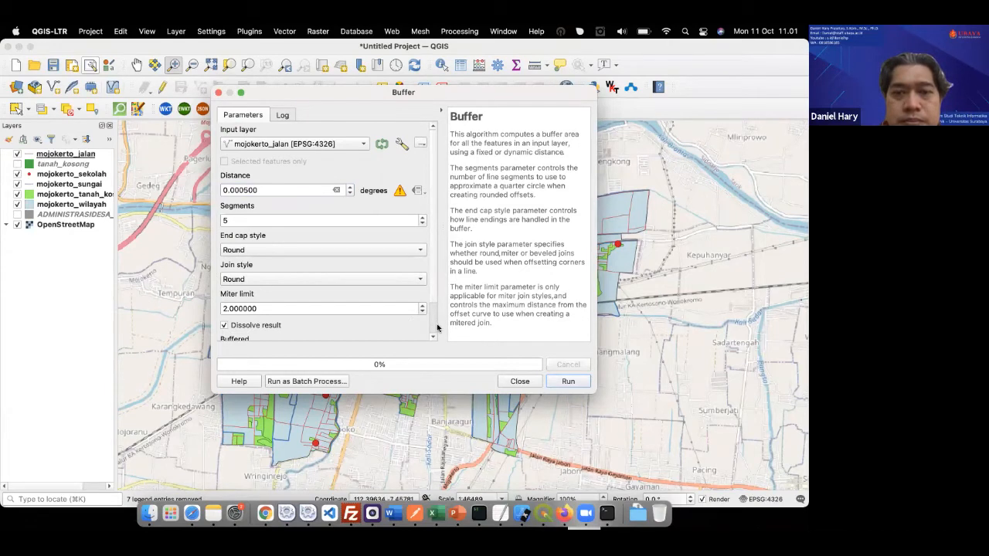
Save the buffer output as the shapefile dekat_jalan in the Rencana Tata Ruang Laut Nasional_ folder and run the operation.
scroll(437, 328, "down", 2)
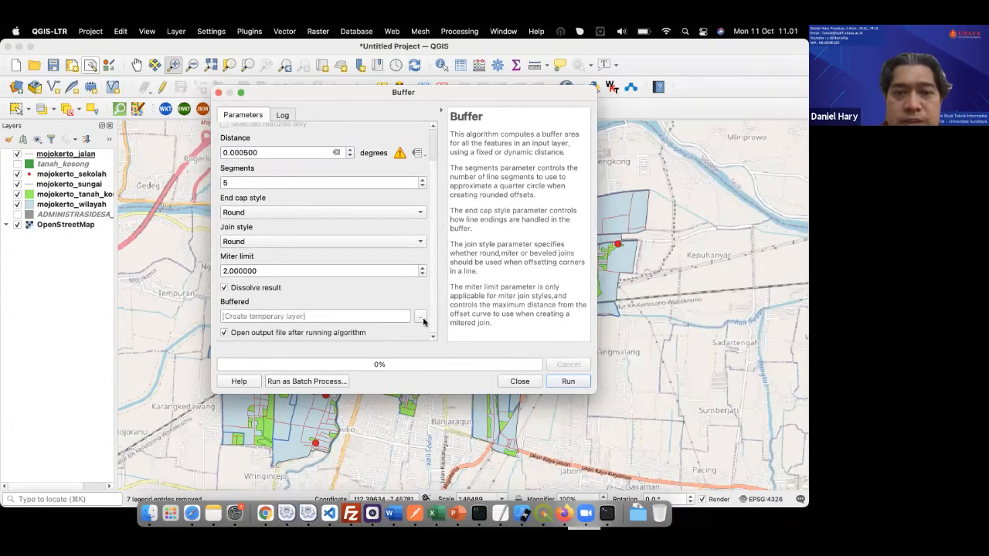
left_click(421, 317)
left_click(449, 343)
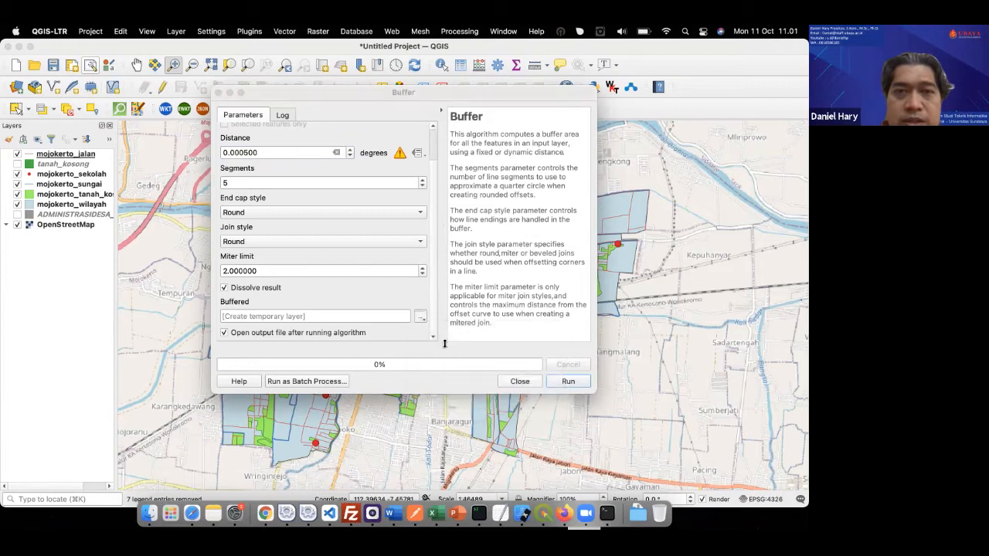
type("dek")
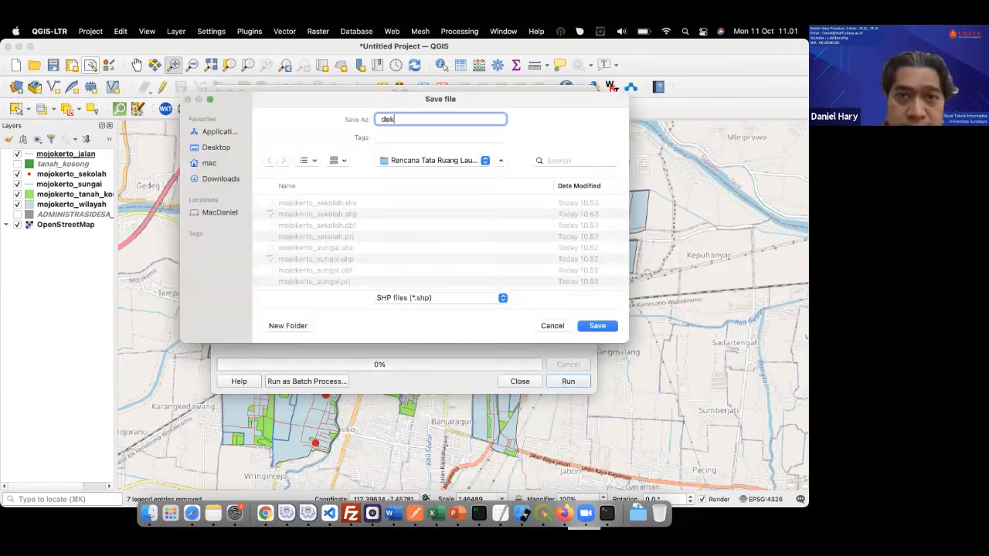
type("aa")
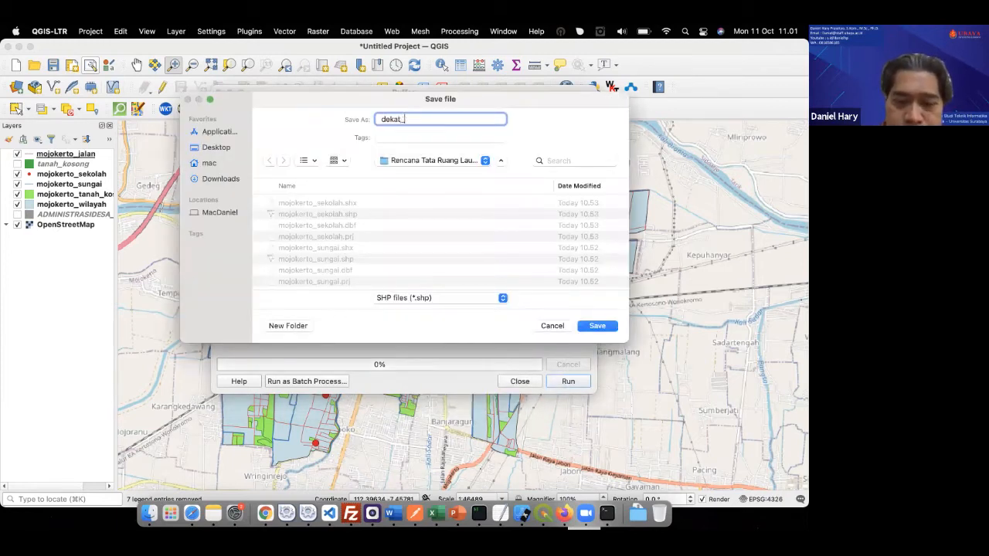
left_click(597, 326)
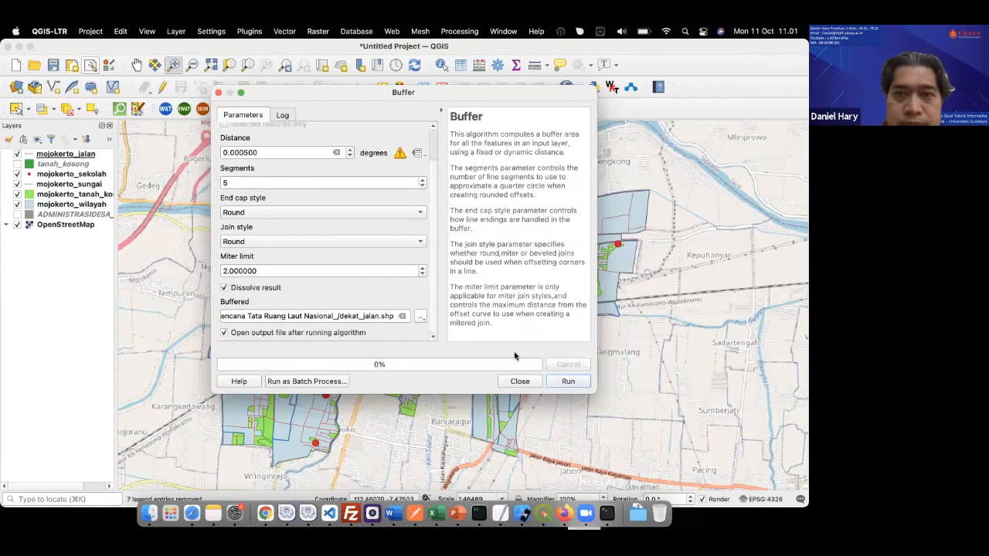
left_click(564, 381)
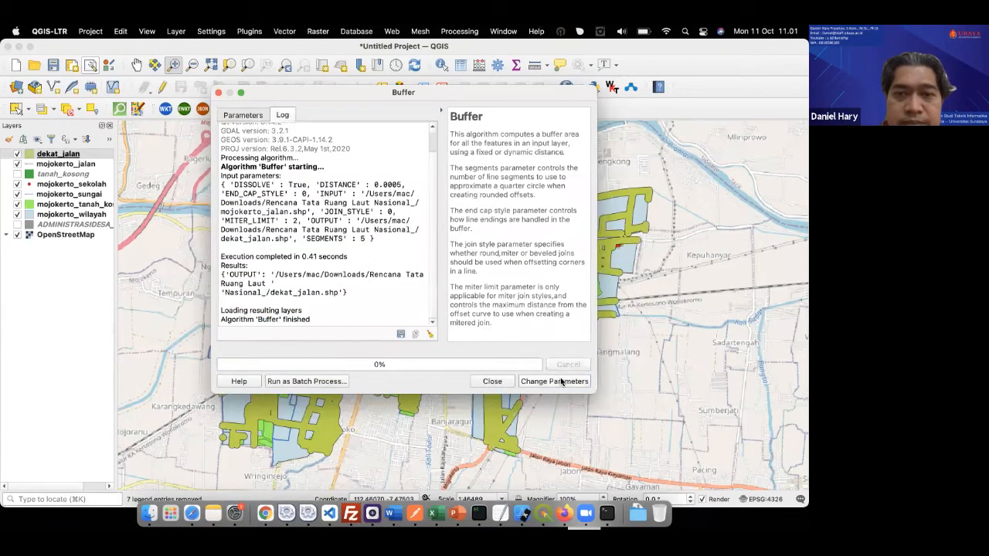
left_click(495, 380)
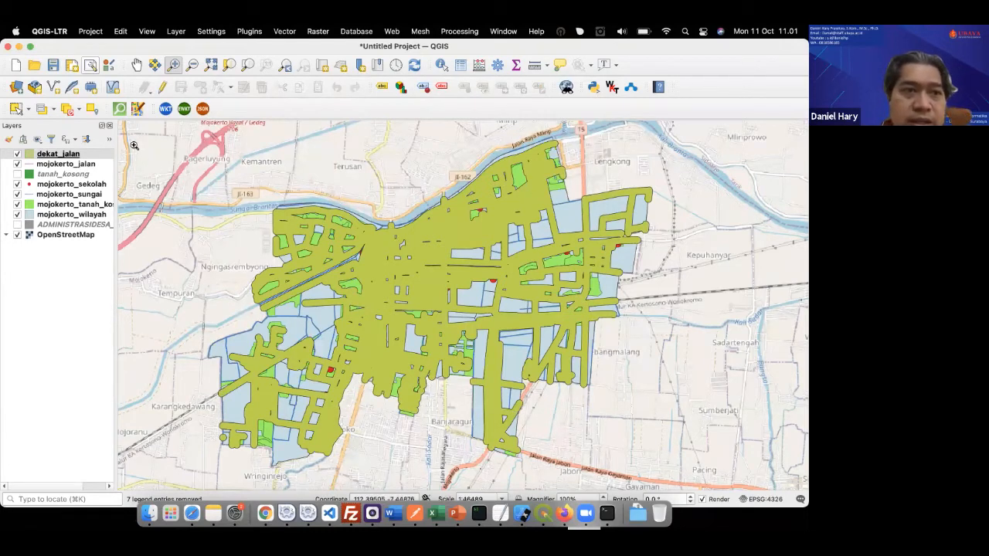
Move the mojokerto_jalan layer directly above dekat_jalan and inspect the buffered zones around the roads.
left_click(78, 165)
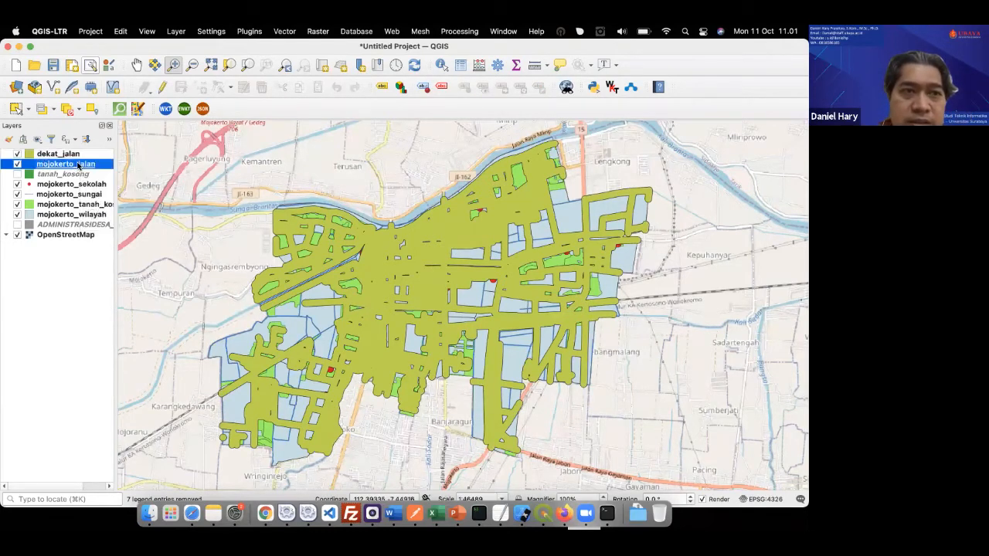
left_click_drag(78, 165, 78, 151)
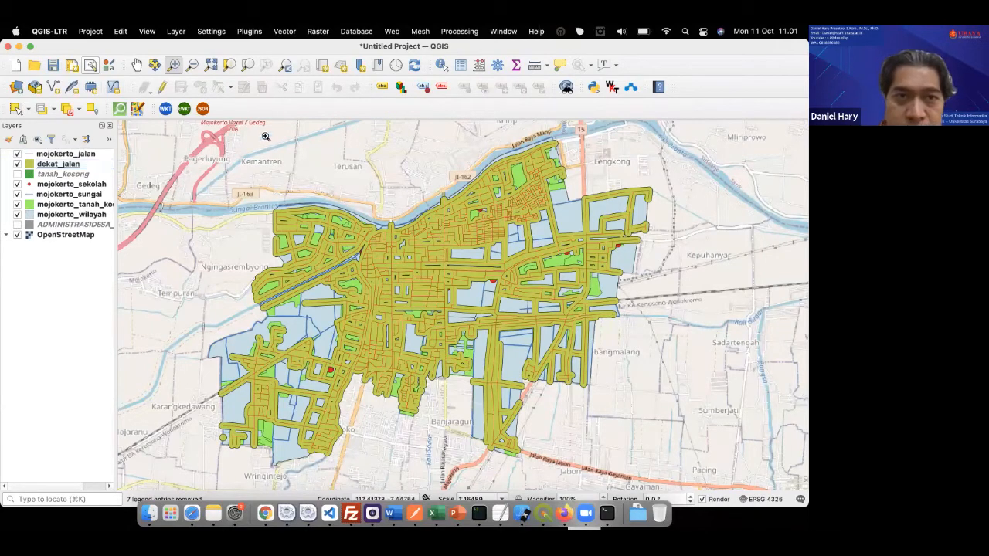
left_click_drag(254, 192, 435, 332)
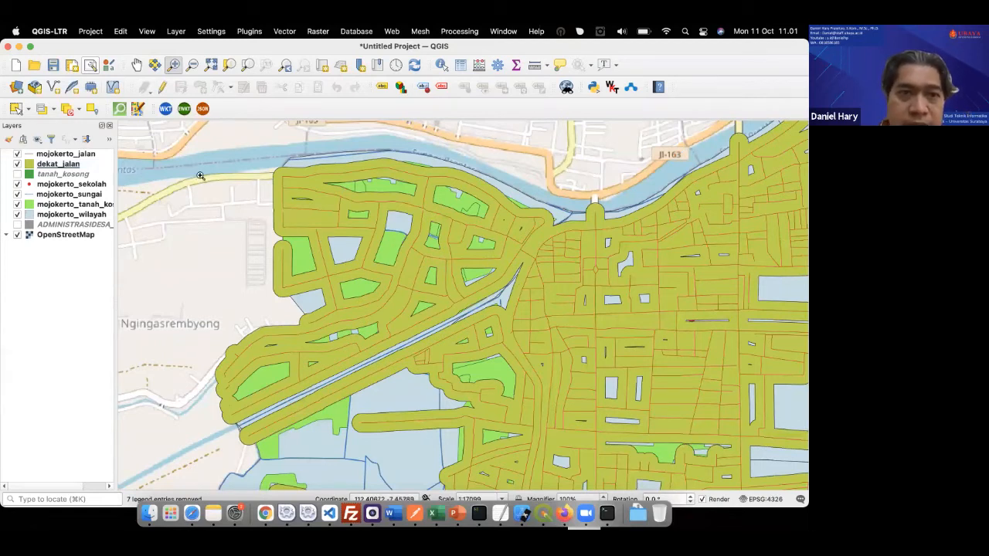
left_click(194, 66)
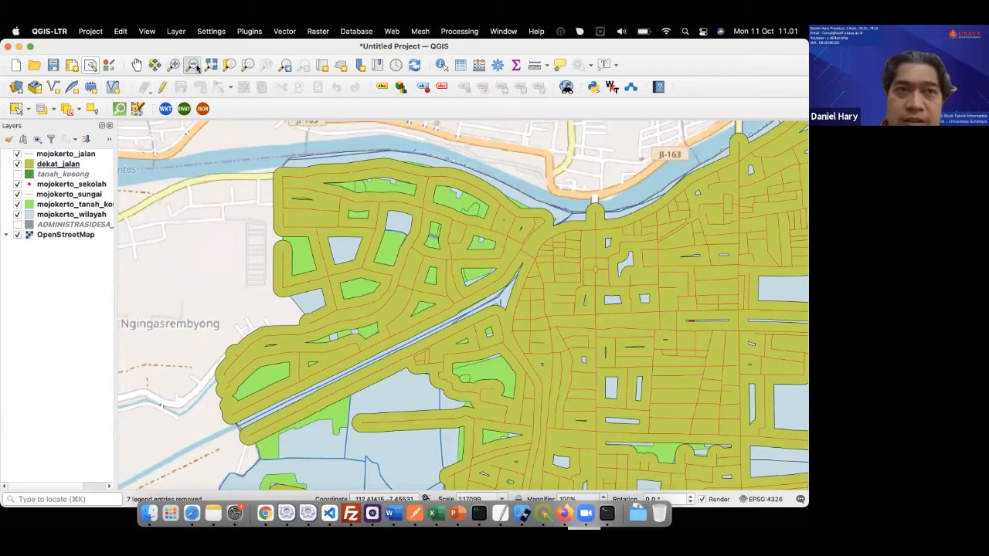
left_click(571, 291)
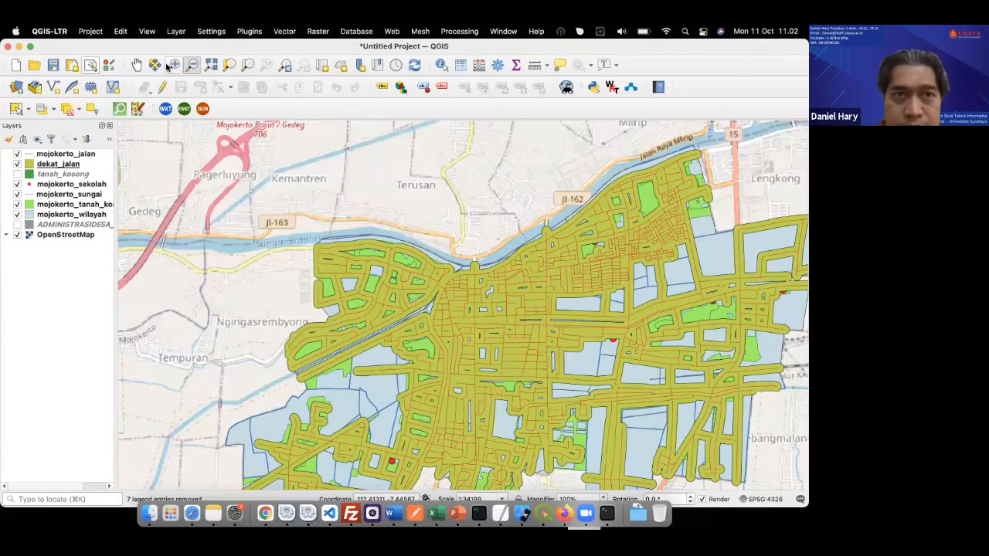
left_click(136, 67)
left_click_drag(462, 299, 404, 217)
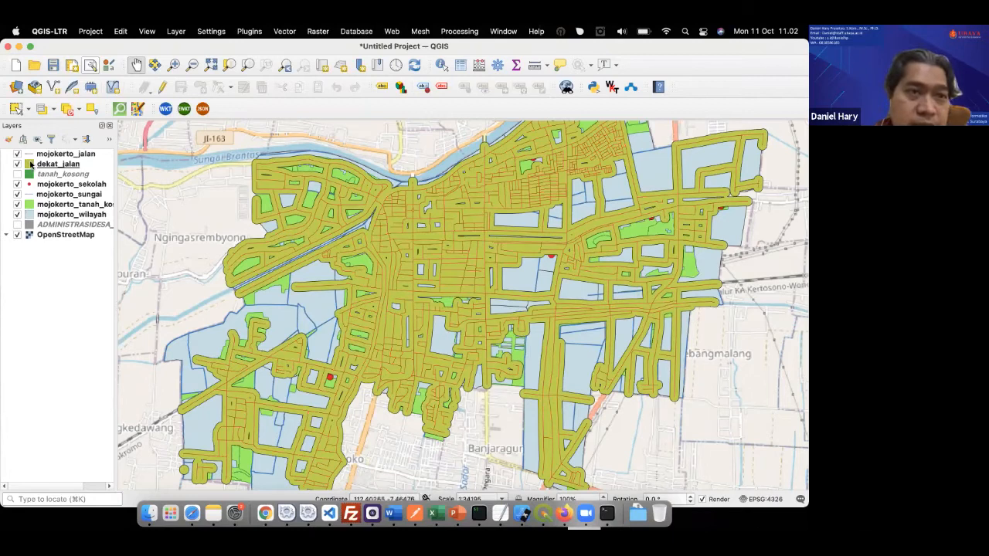
Style the dekat_jalan layer with the hashed black / fill preset.
double_click(30, 164)
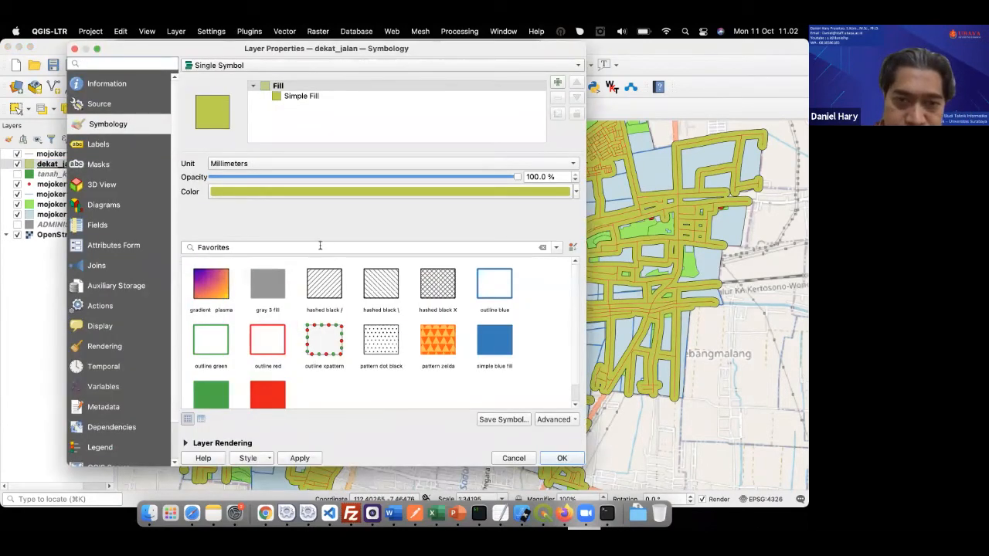
left_click(324, 292)
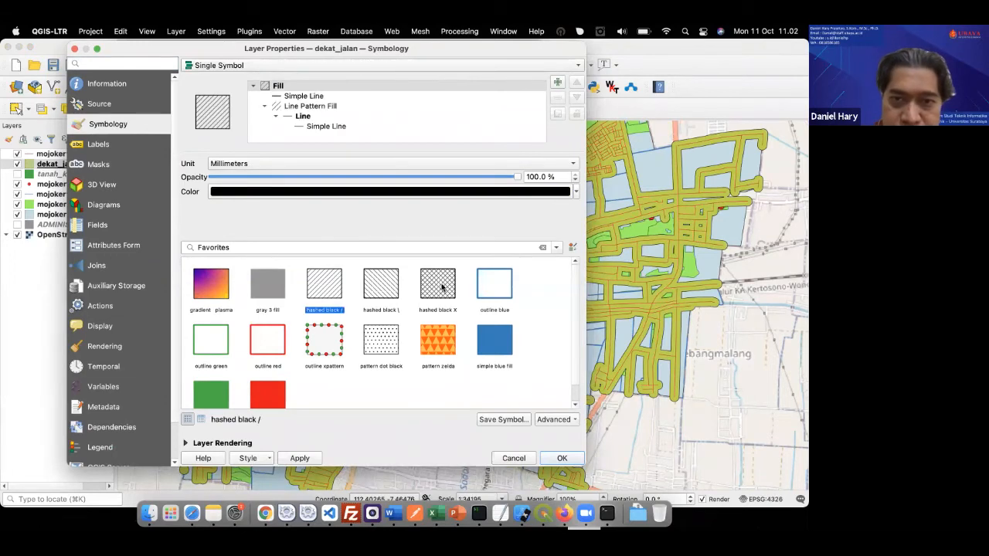
left_click(556, 459)
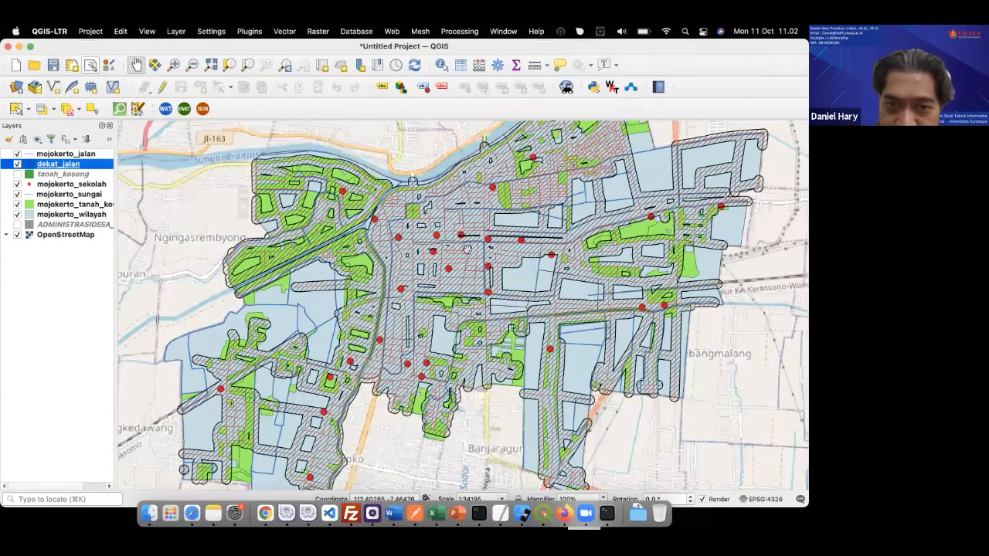
left_click(421, 274)
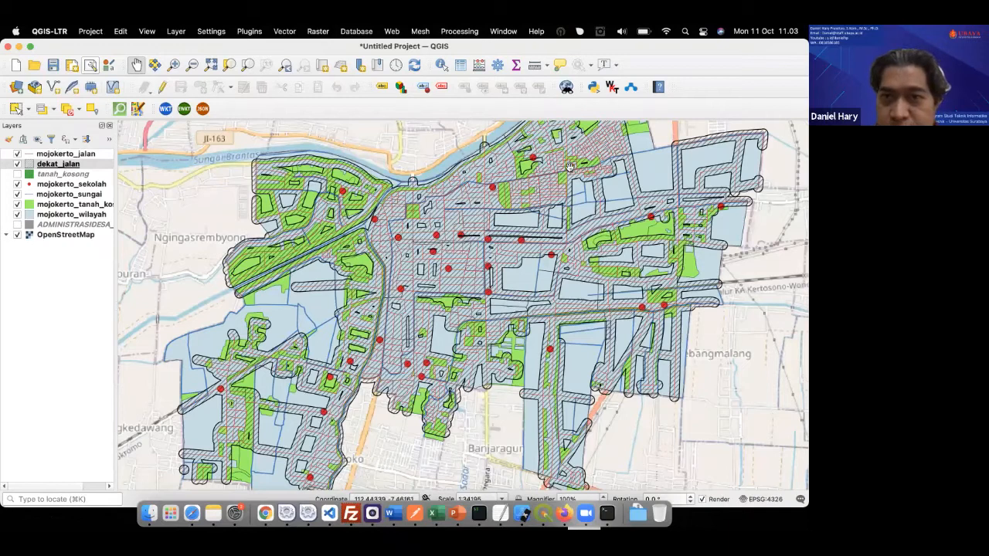
Restyle the dekat_jalan layer with the gray 3 fill preset, yellow colour #fbf815 and 35.1% opacity.
double_click(47, 165)
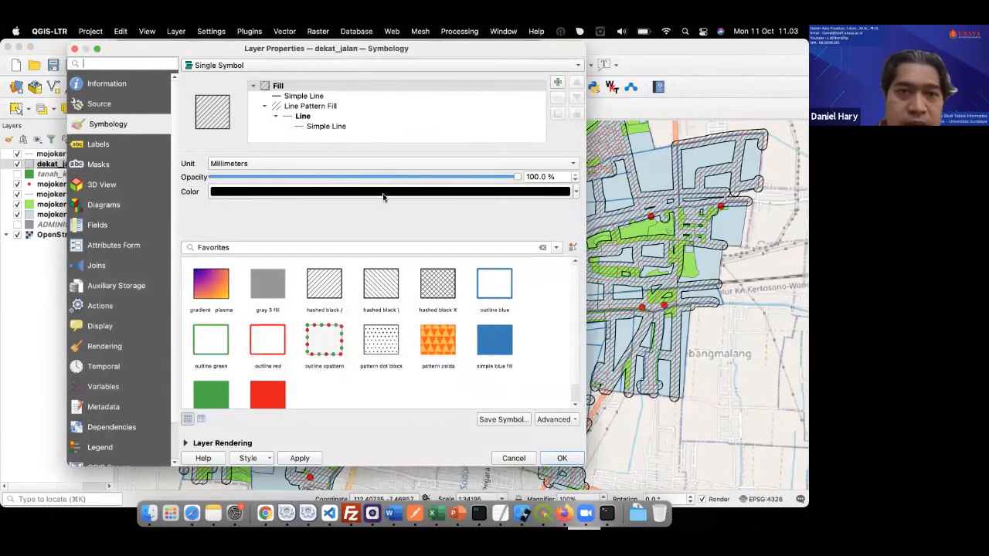
left_click(264, 282)
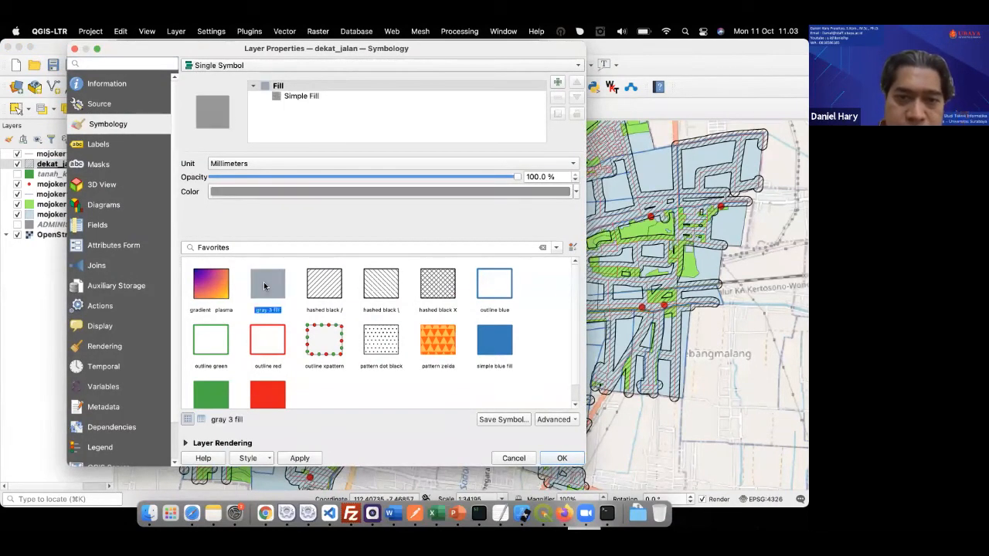
left_click(398, 191)
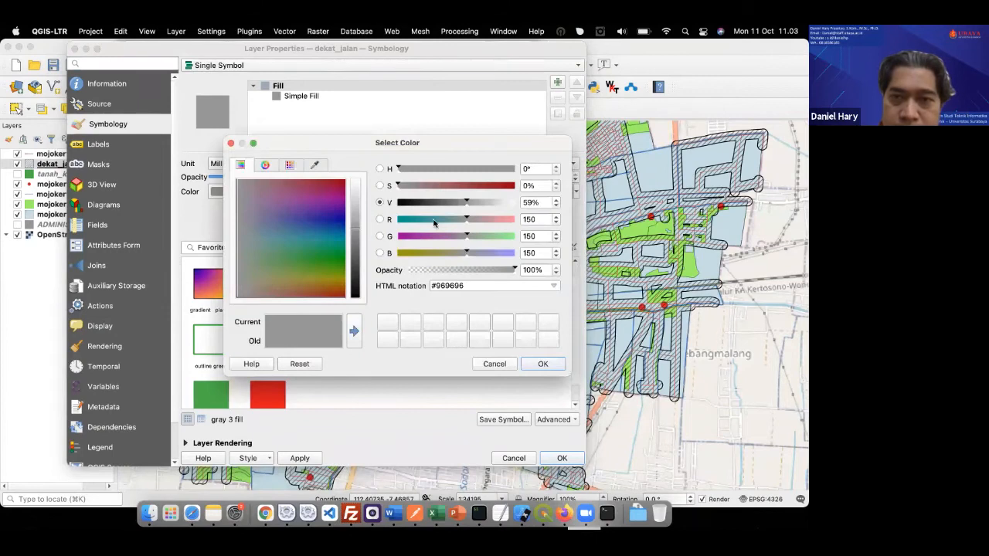
left_click(335, 273)
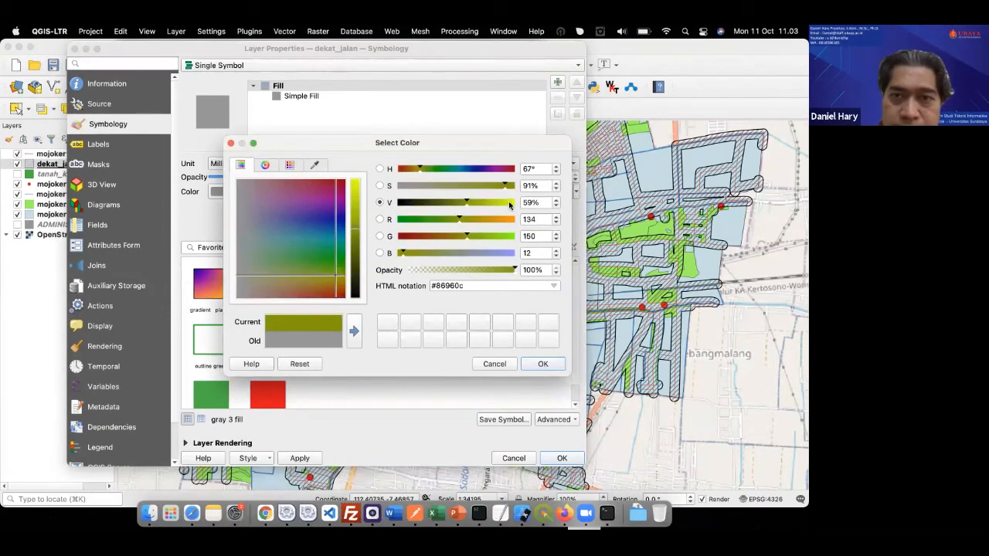
left_click(511, 204)
left_click(510, 221)
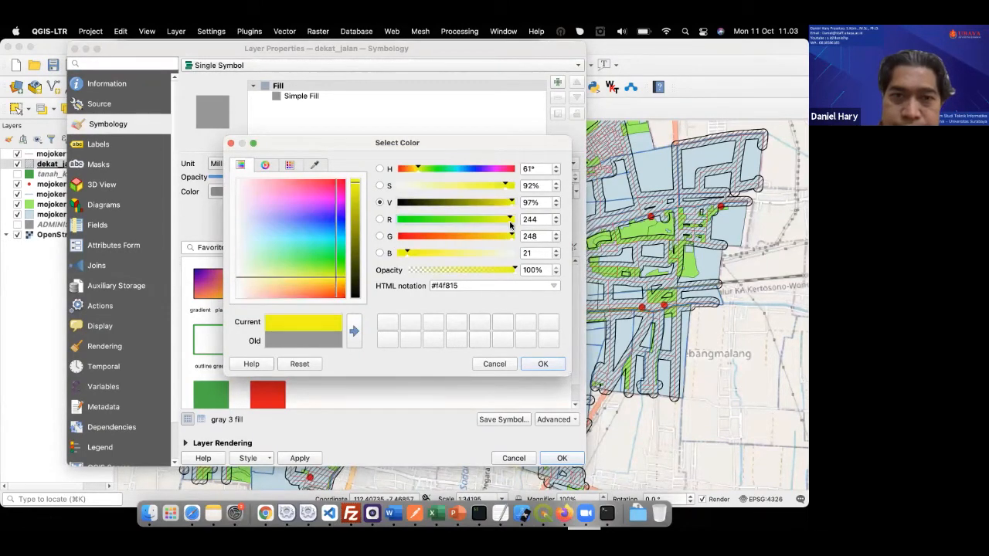
left_click_drag(510, 224, 514, 224)
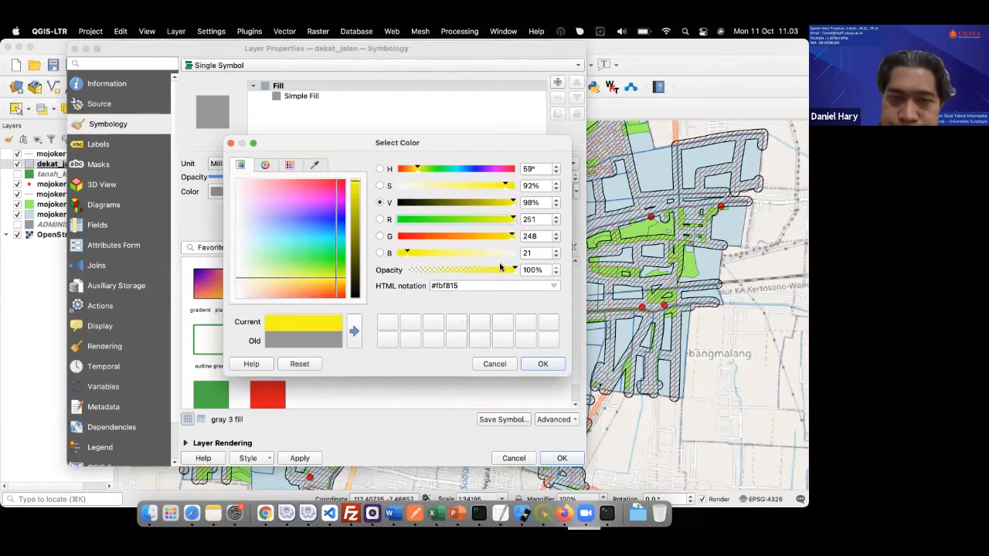
left_click(540, 364)
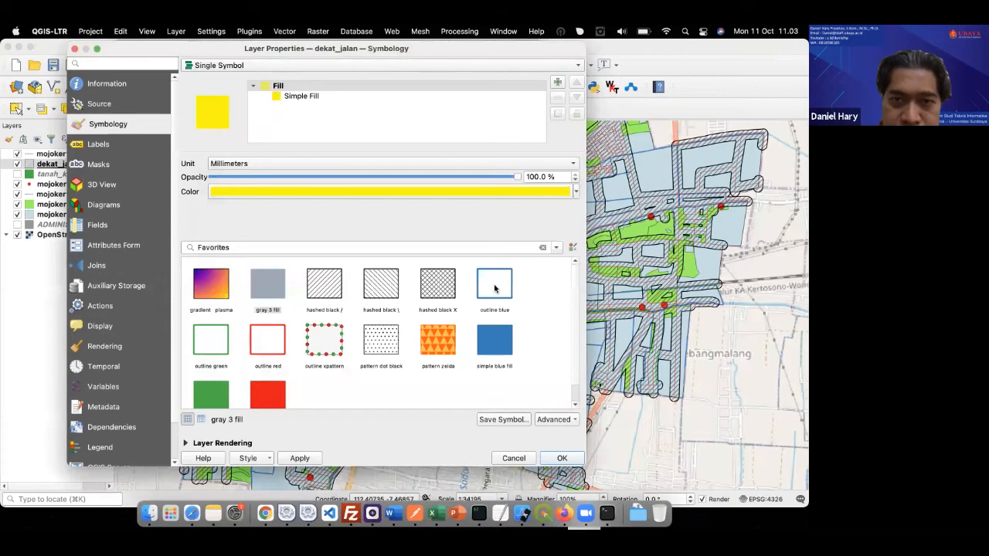
left_click_drag(516, 177, 317, 176)
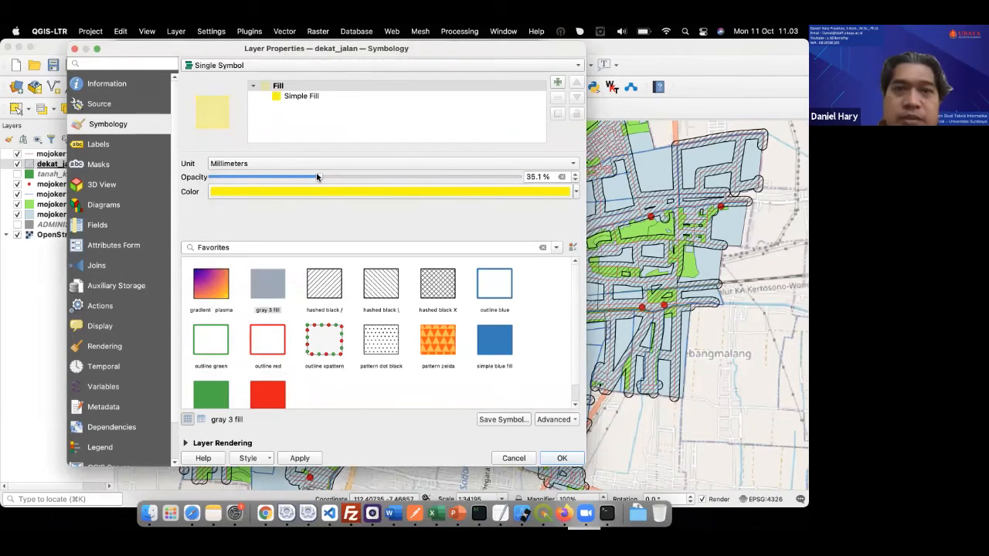
left_click(561, 458)
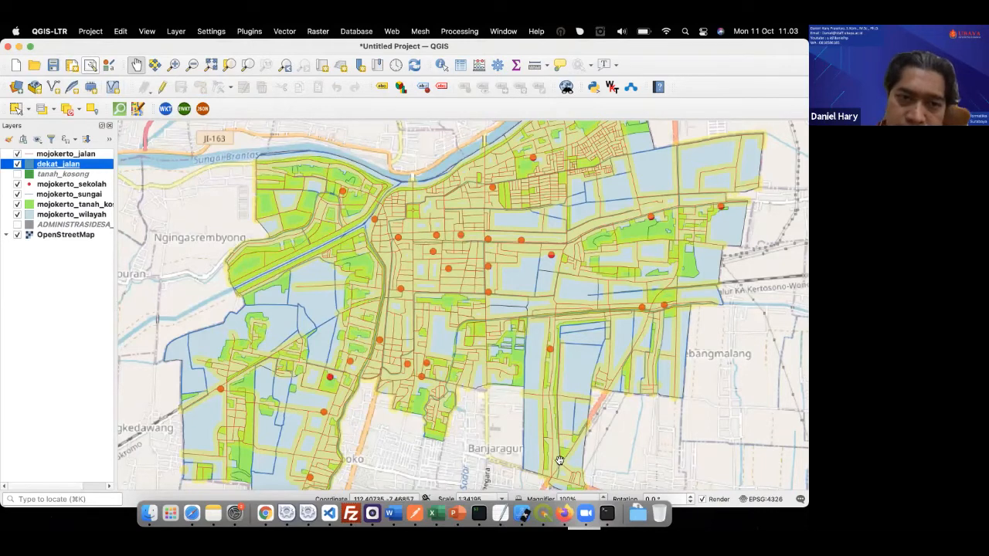
left_click(559, 462)
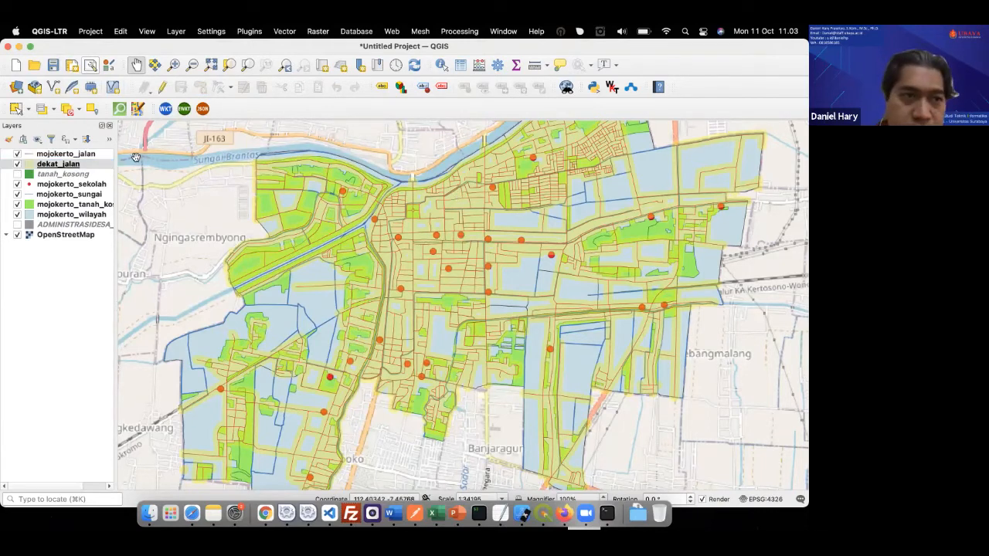
Change the fill colour of the dekat_jalan layer to red #fb002e and apply it.
left_click(31, 165)
double_click(31, 165)
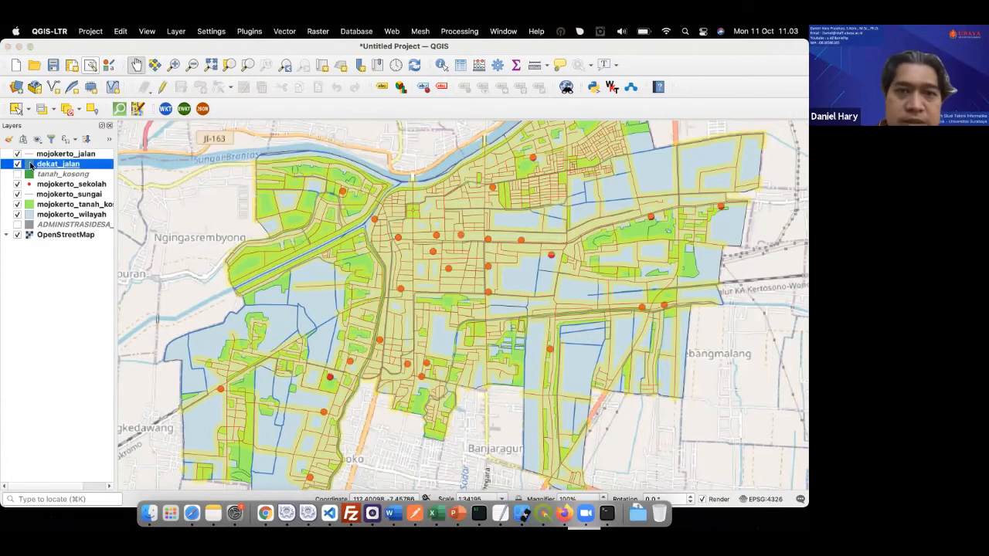
left_click(331, 190)
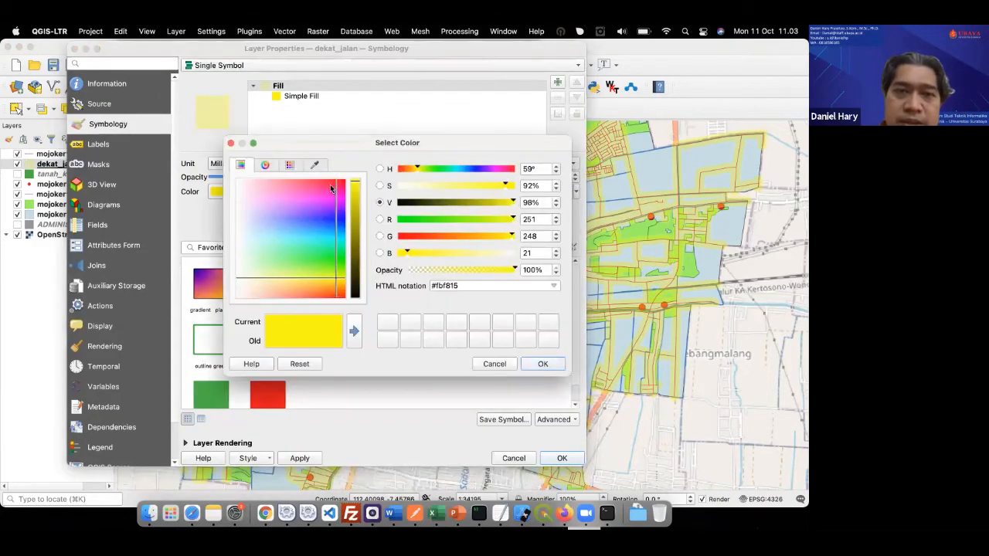
left_click(343, 185)
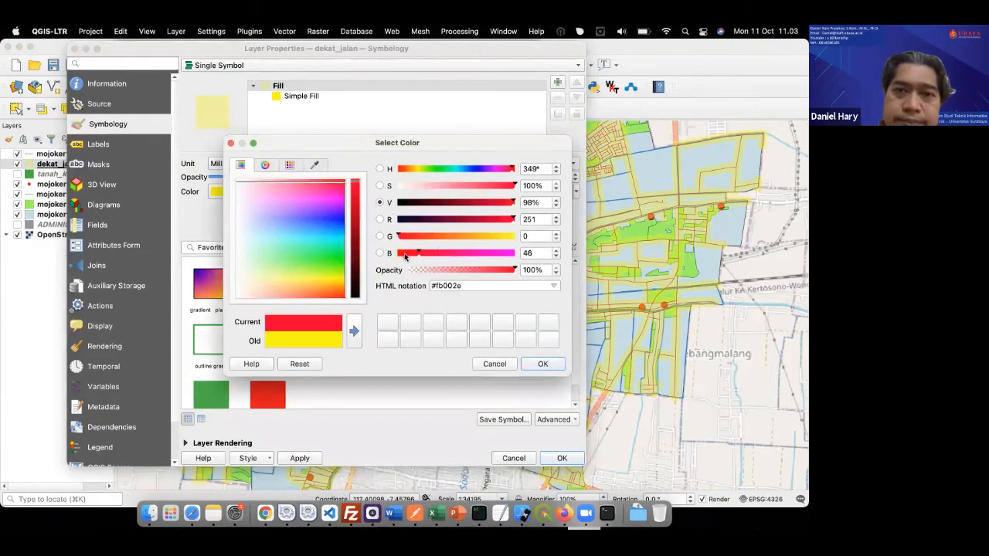
left_click(542, 363)
left_click(555, 458)
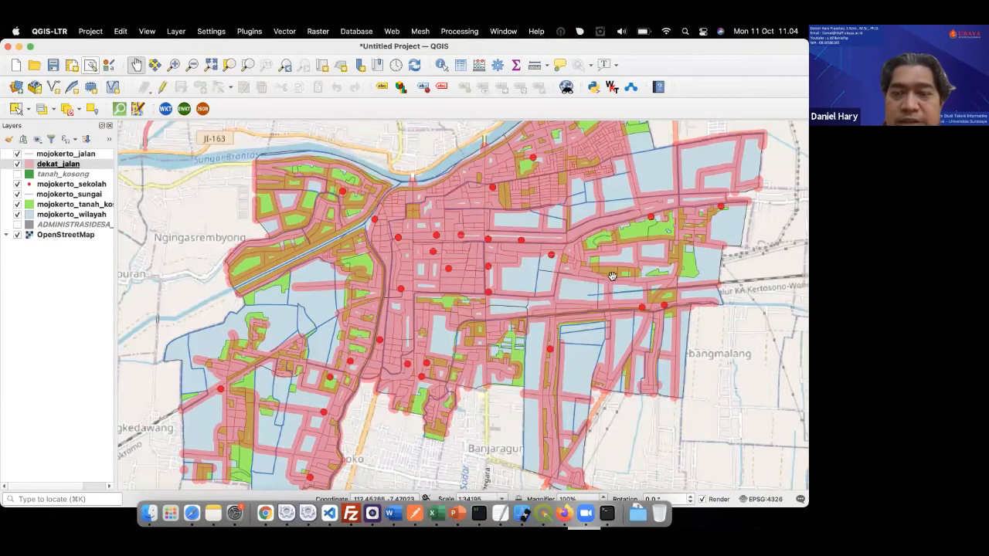
Switch to the PowerPoint presentation and read slide 16 on buffering schools, selecting its degree distance value.
key("super+Tab")
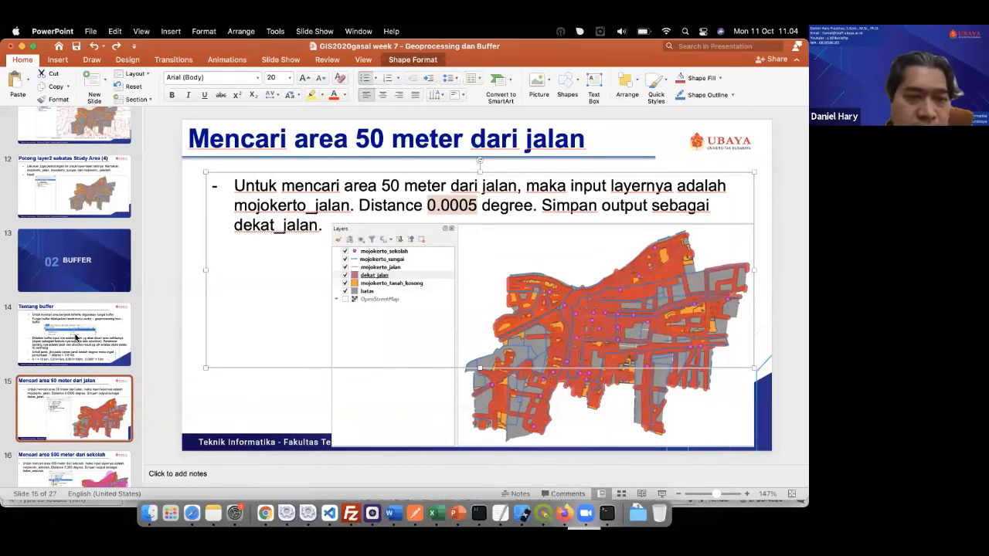
scroll(76, 338, "down", 3)
scroll(76, 338, "down", 3)
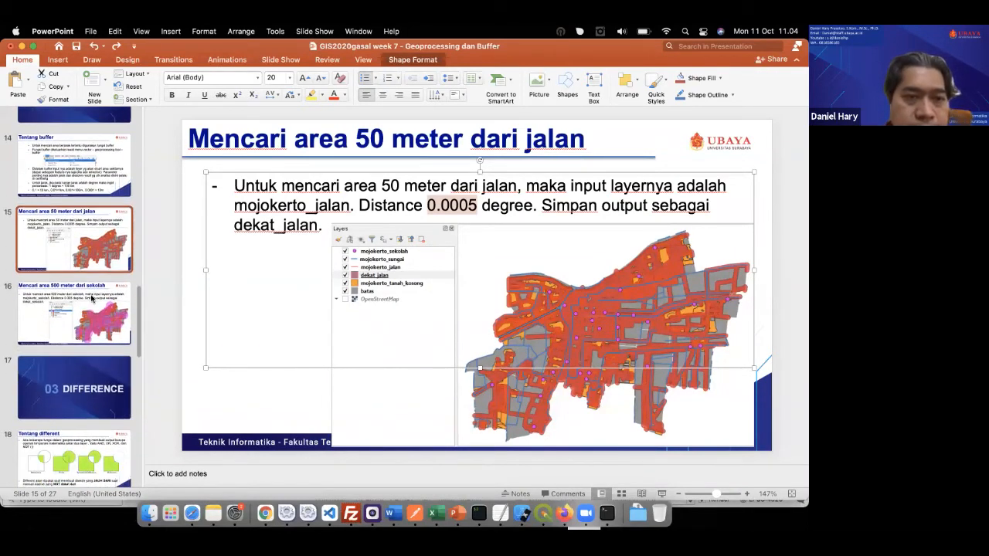
left_click(90, 309)
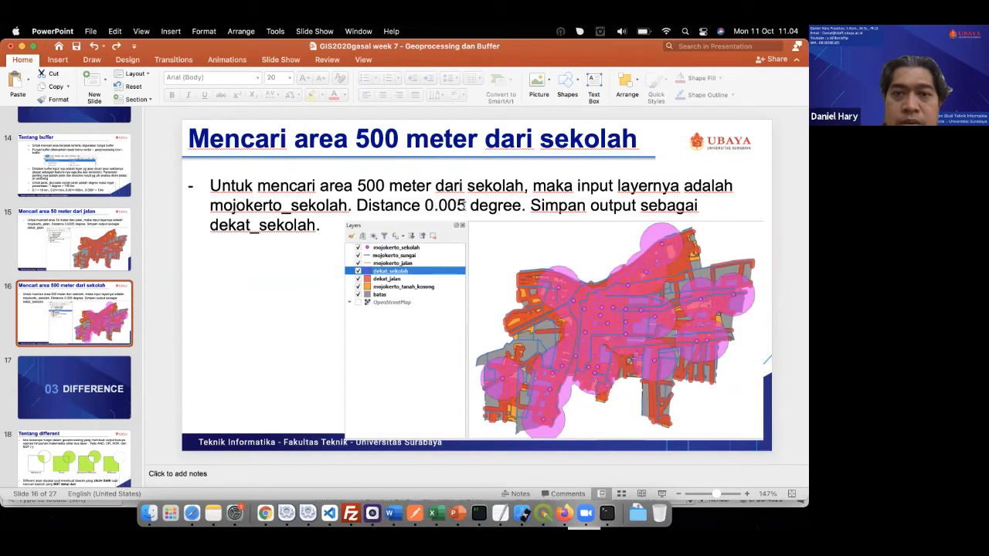
double_click(461, 206)
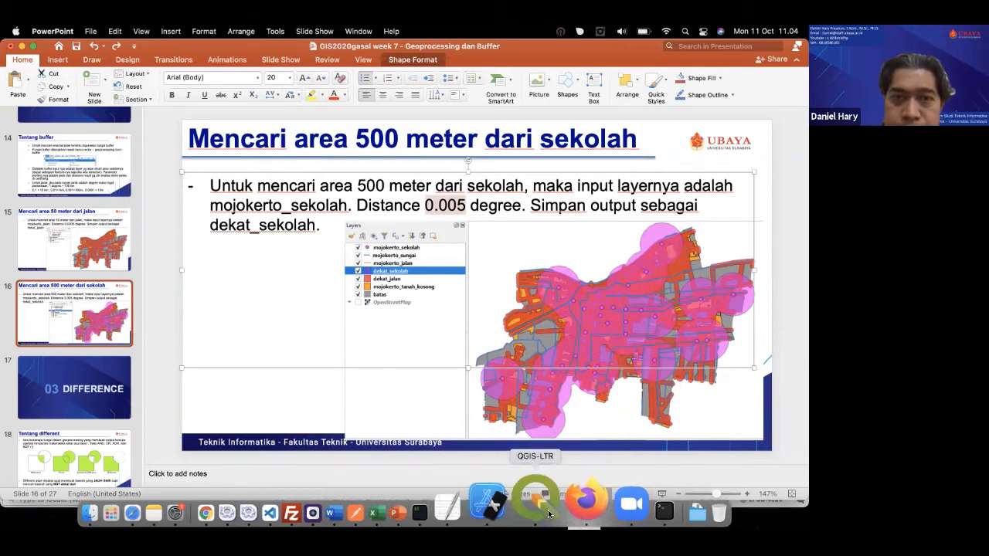
Switch back to QGIS and set up a Buffer of mojokerto_sekolah with distance 0.005 degrees, Bevel join style and dissolved results.
left_click(548, 514)
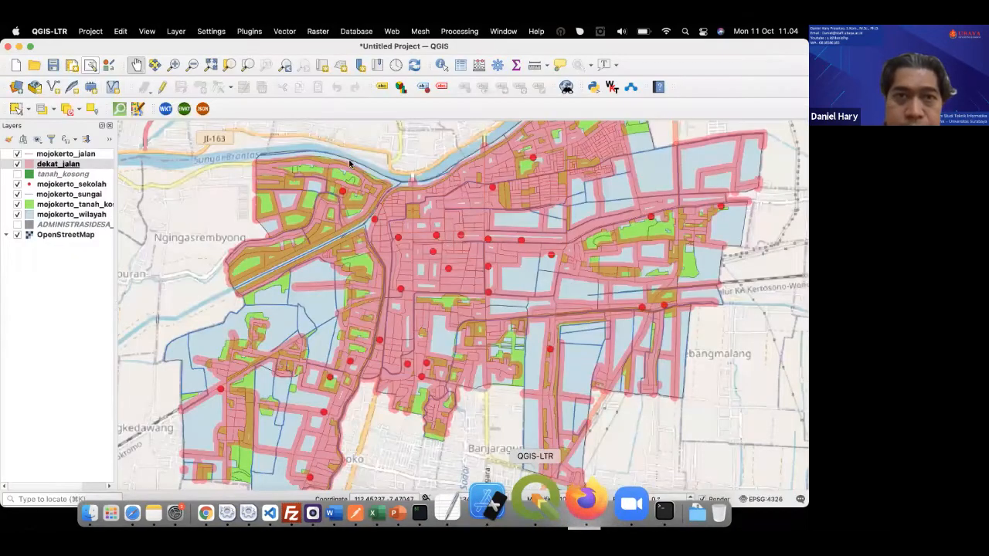
left_click(337, 31)
mouse_move(312, 60)
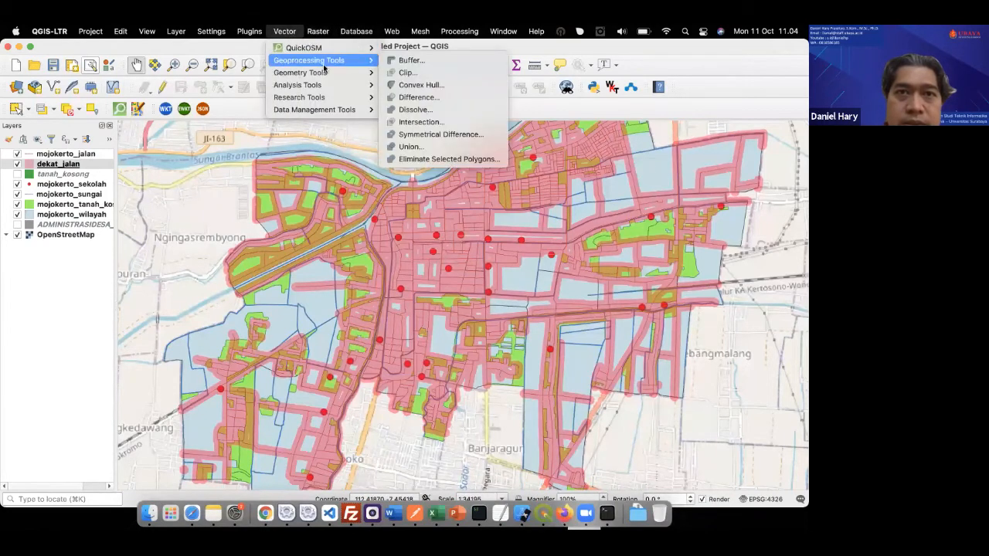
left_click(448, 62)
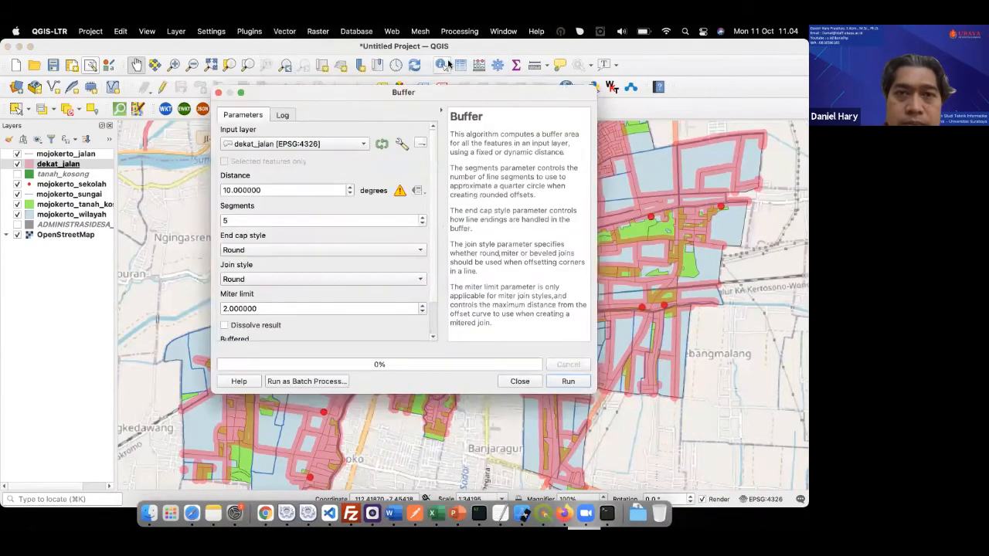
left_click(368, 143)
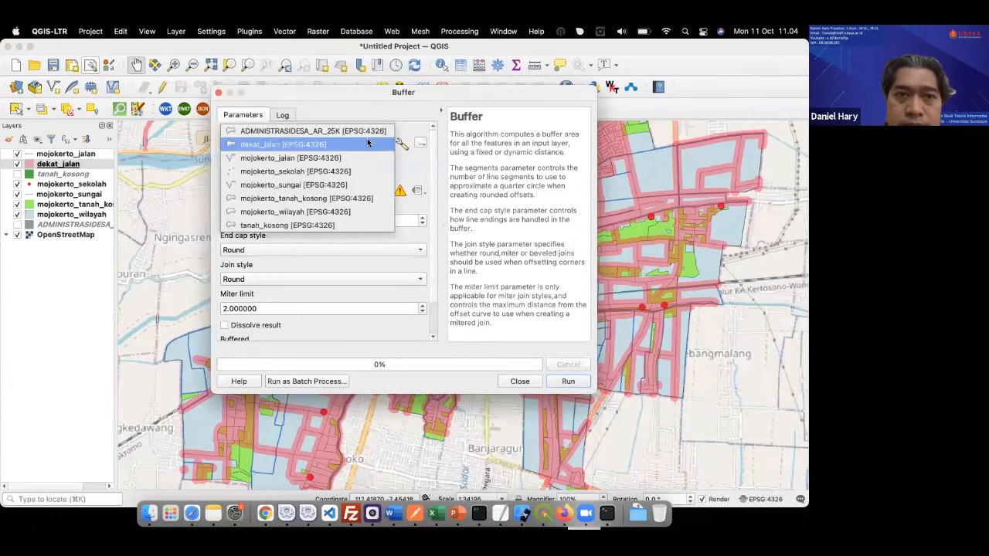
left_click(338, 172)
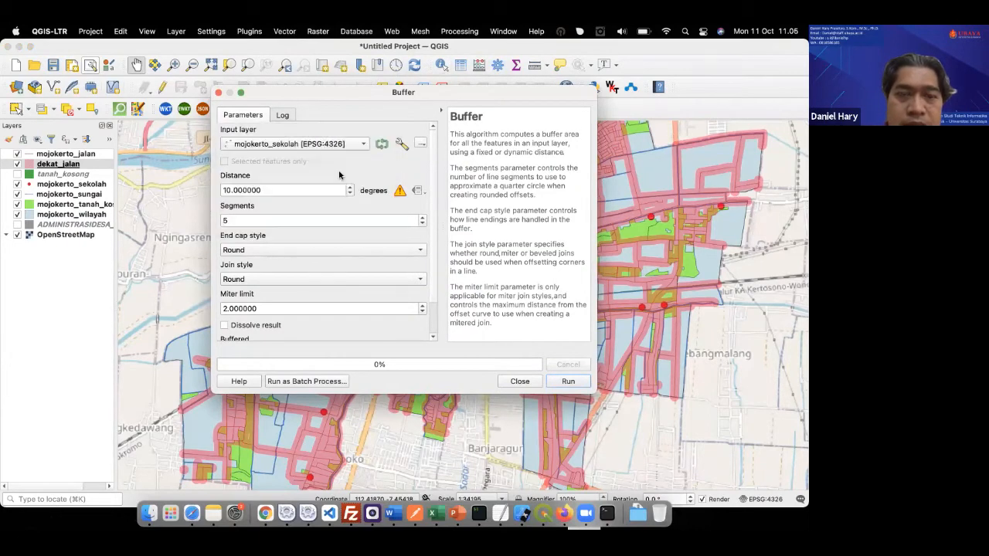
double_click(336, 190)
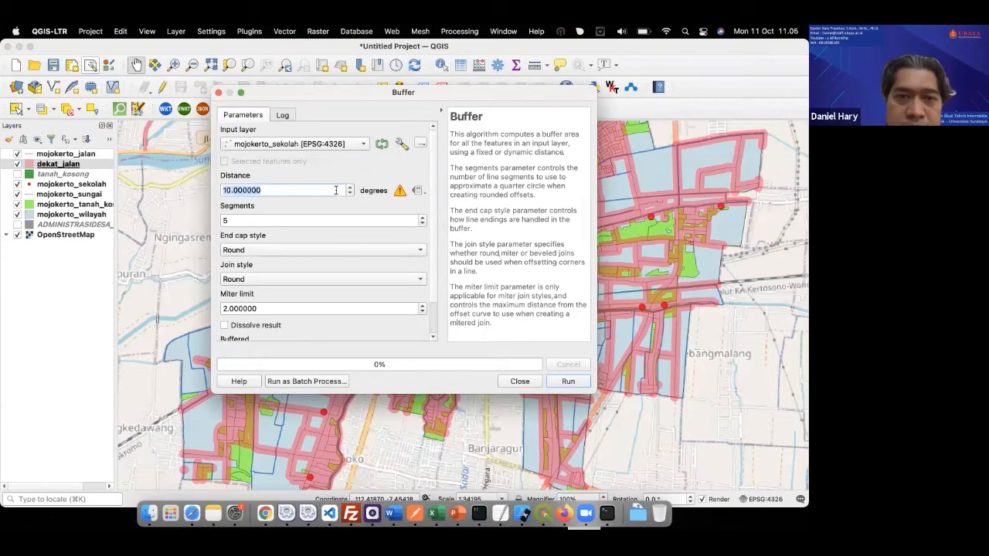
type("0.005")
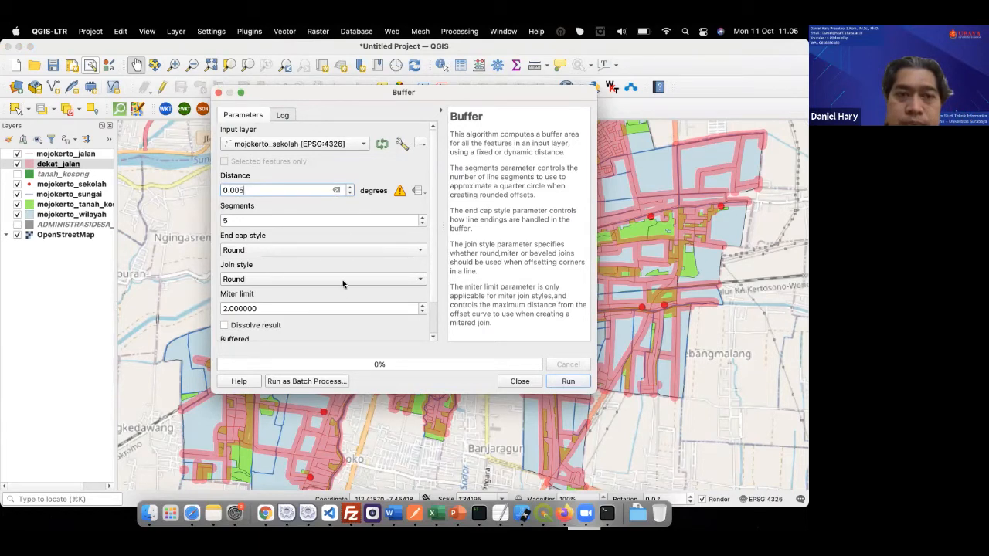
left_click(269, 326)
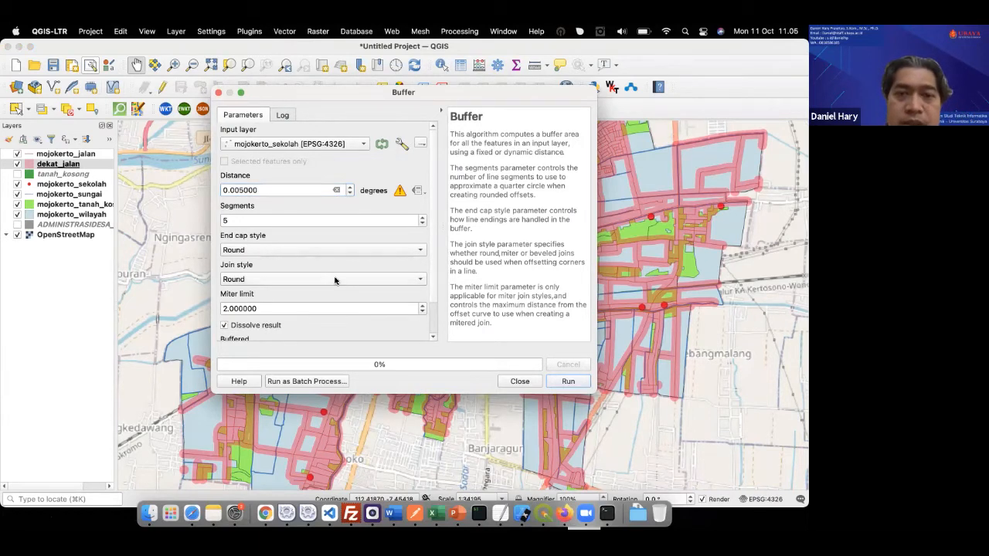
scroll(335, 280, "down", 2)
scroll(432, 321, "down", 1)
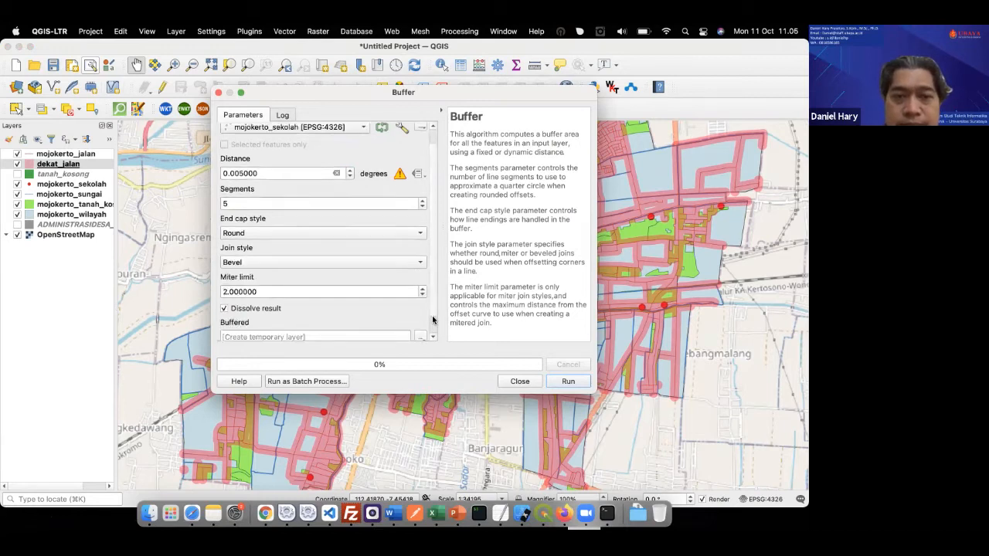
Save the buffer output as the shapefile dekat_sekolah in the Rencana Tata Ruang Laut Nasional_ folder, run the operation and close the dialog.
scroll(433, 320, "down", 1)
left_click(421, 317)
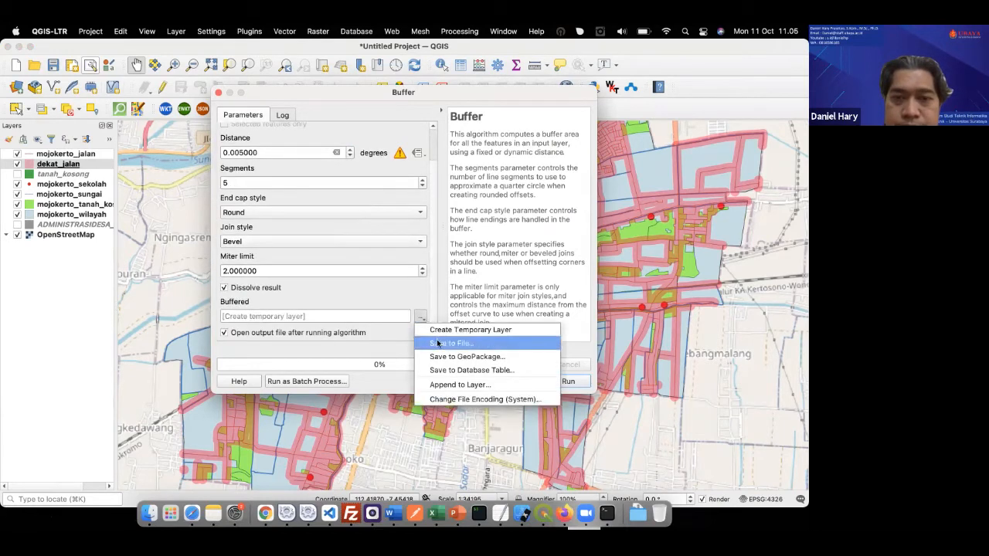
left_click(438, 343)
type("dekat_")
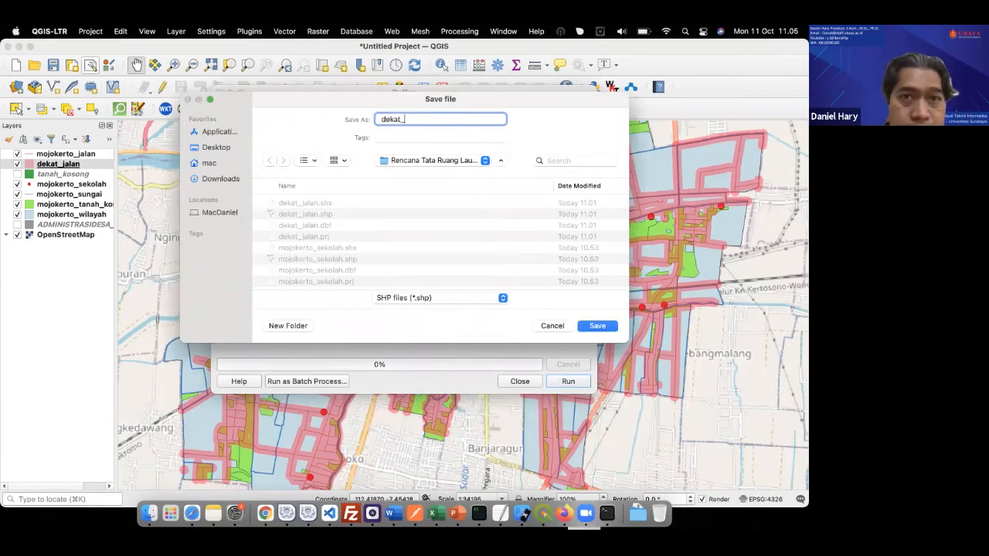
type("seko")
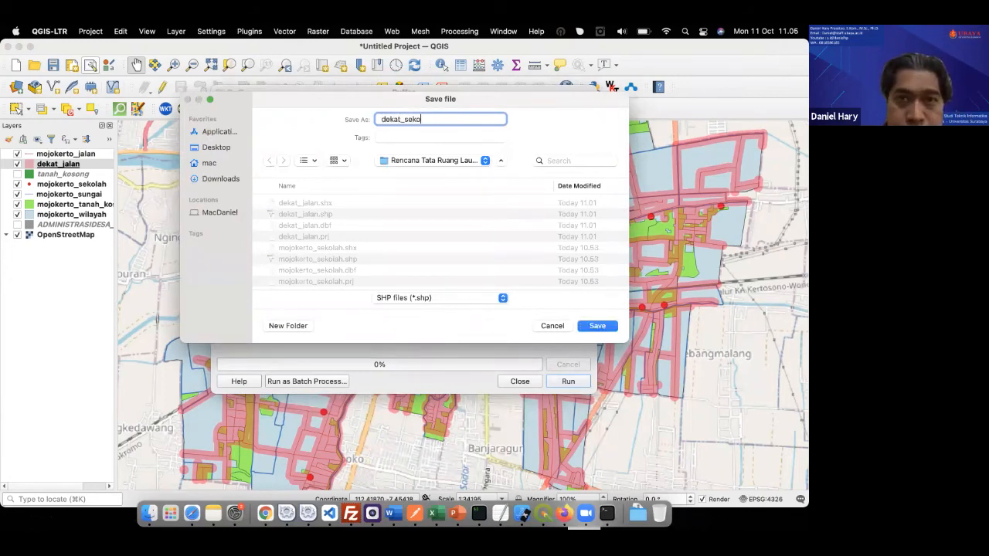
type("lah")
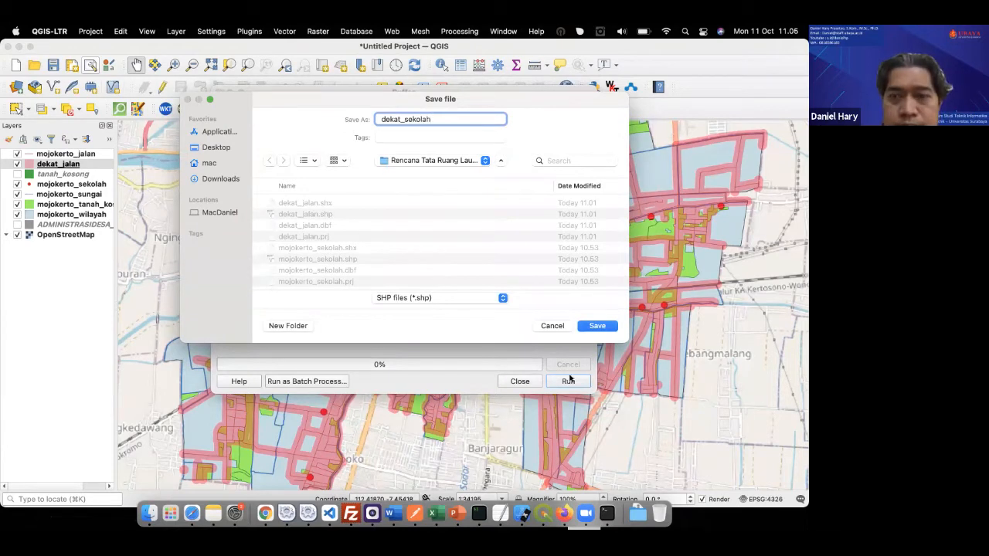
left_click(598, 326)
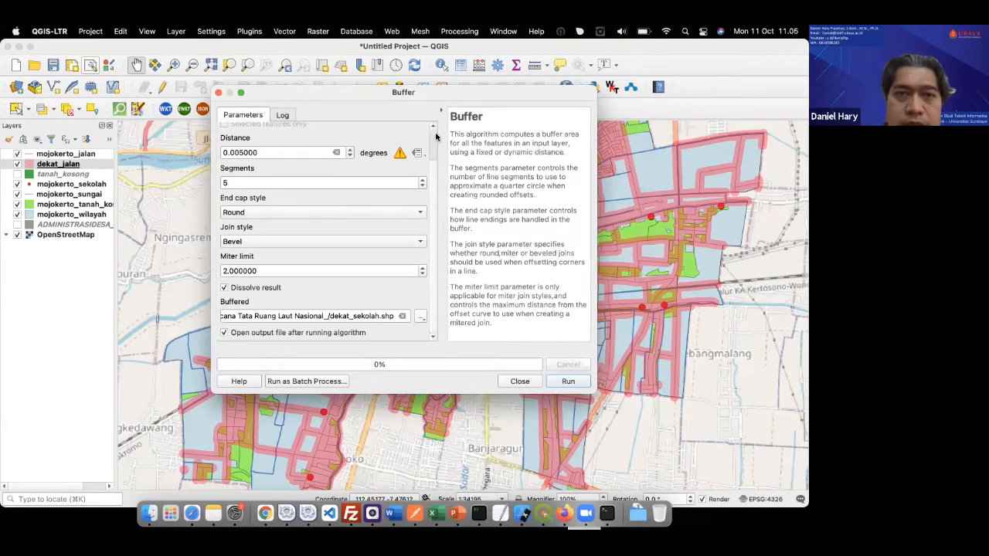
scroll(434, 142, "up", 2)
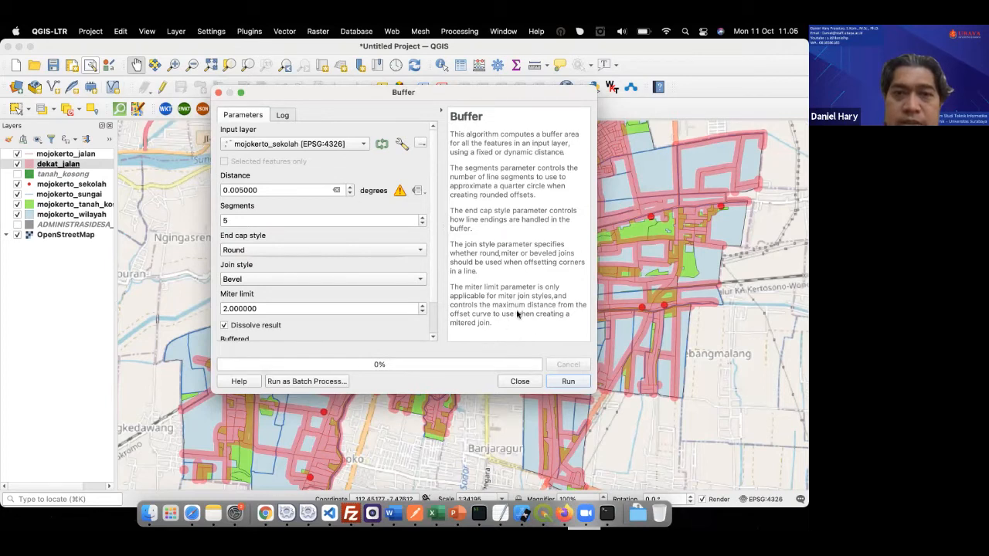
left_click(567, 381)
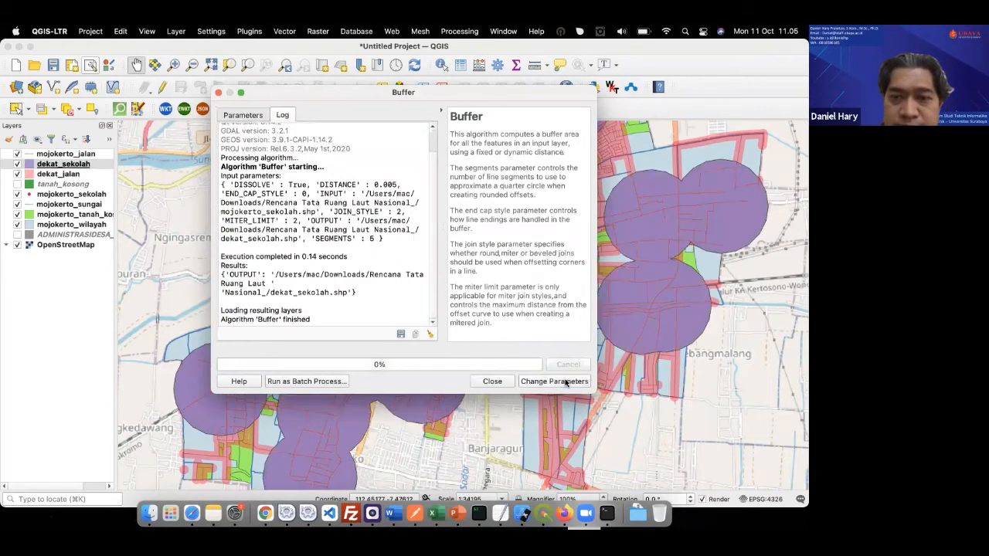
left_click(494, 380)
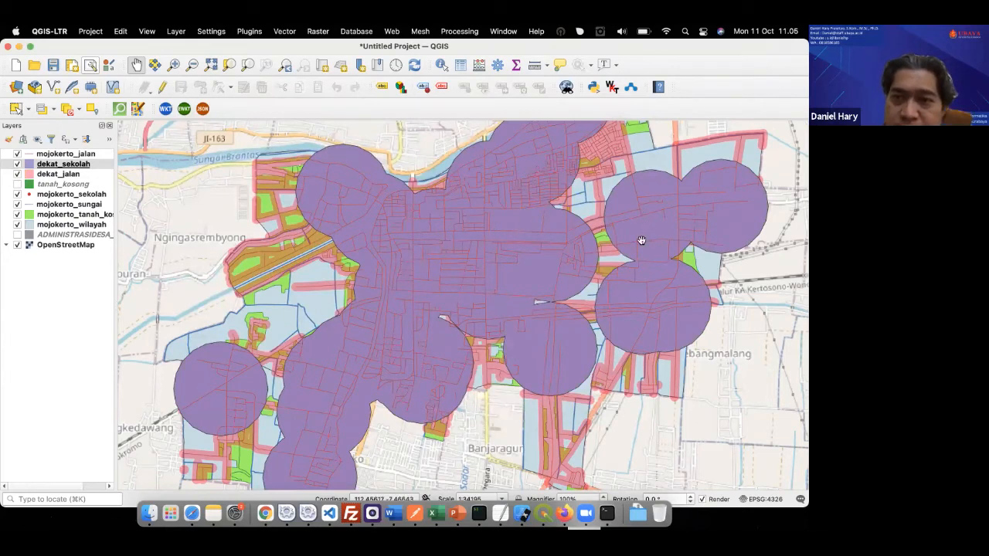
Move mojokerto_sekolah directly above dekat_sekolah in the layer order and change the dekat_sekolah fill colour to bright blue.
left_click_drag(80, 194, 77, 160)
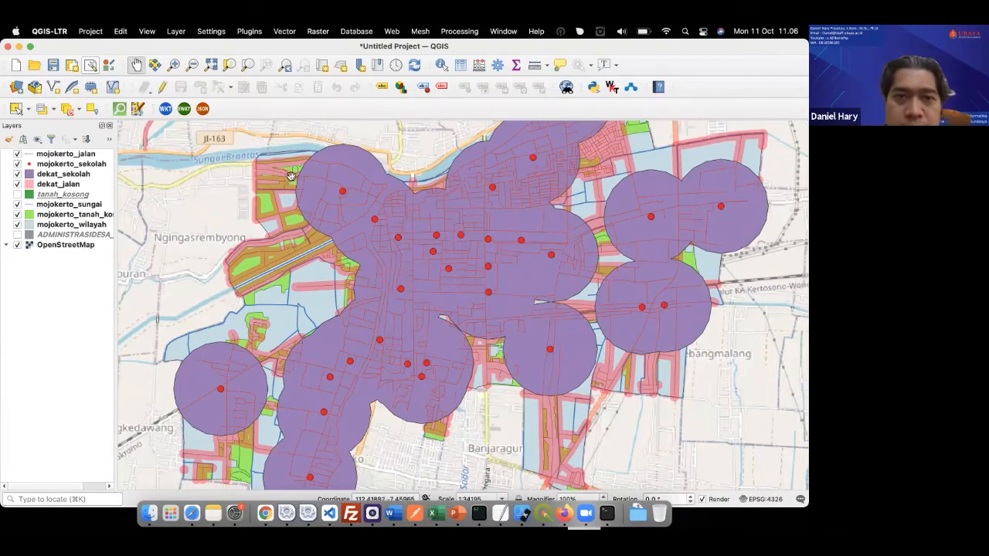
double_click(31, 175)
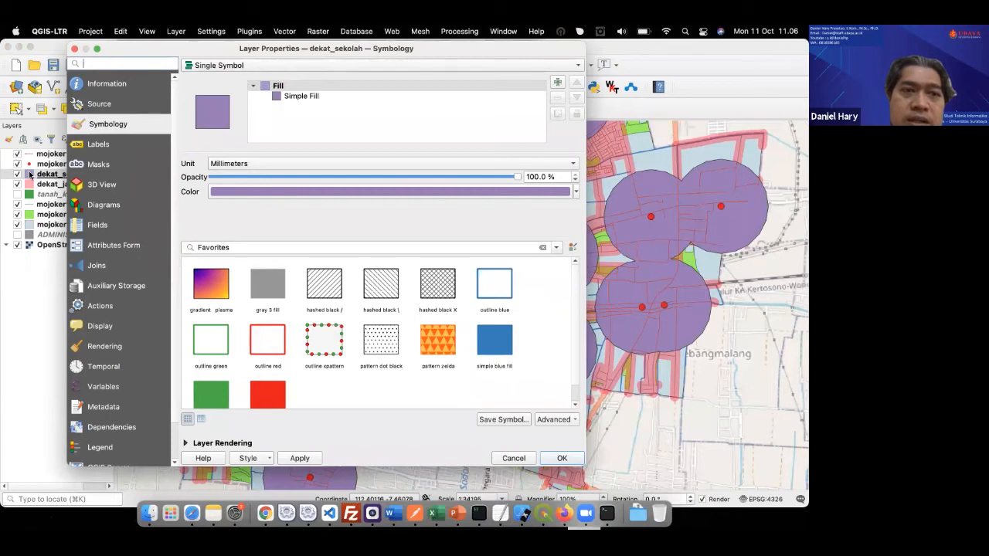
left_click(459, 193)
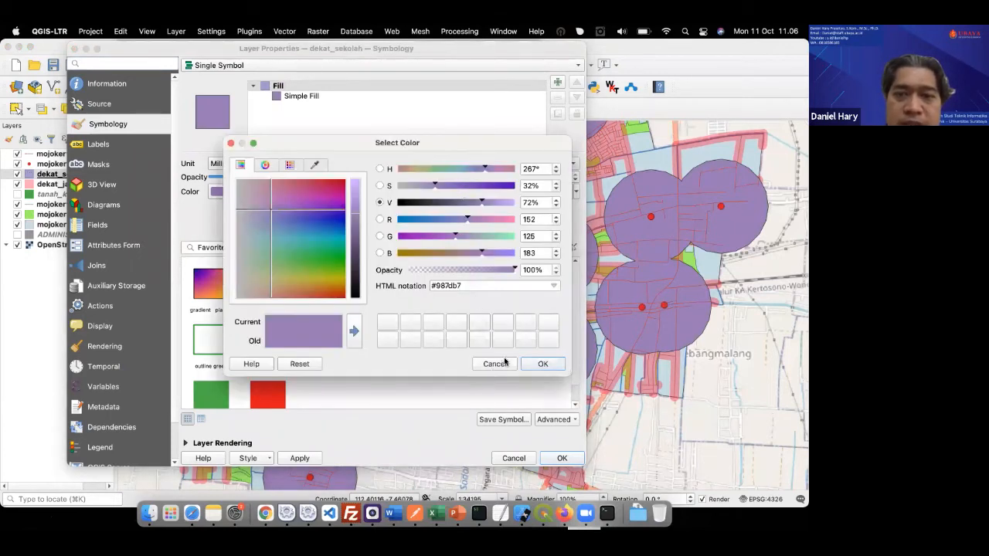
left_click(503, 364)
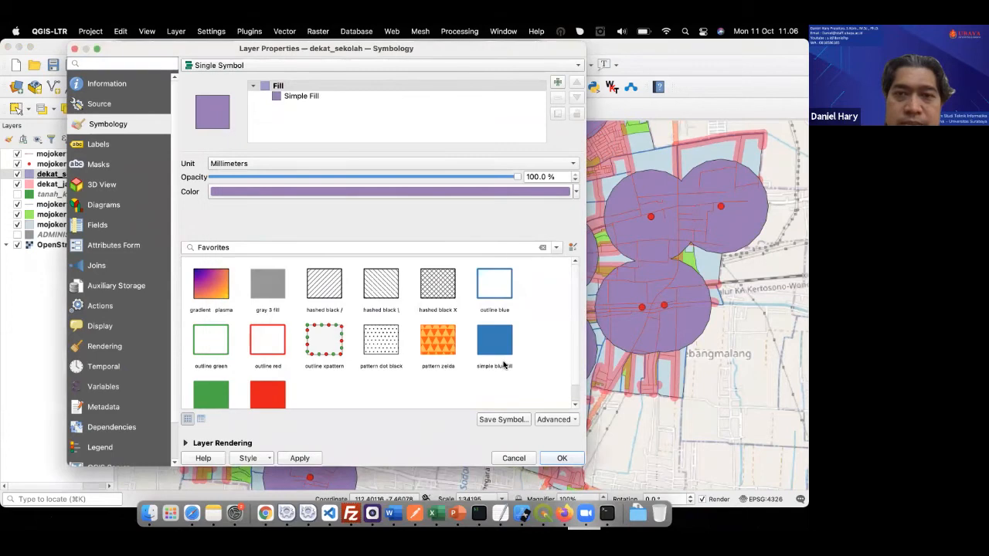
left_click(467, 192)
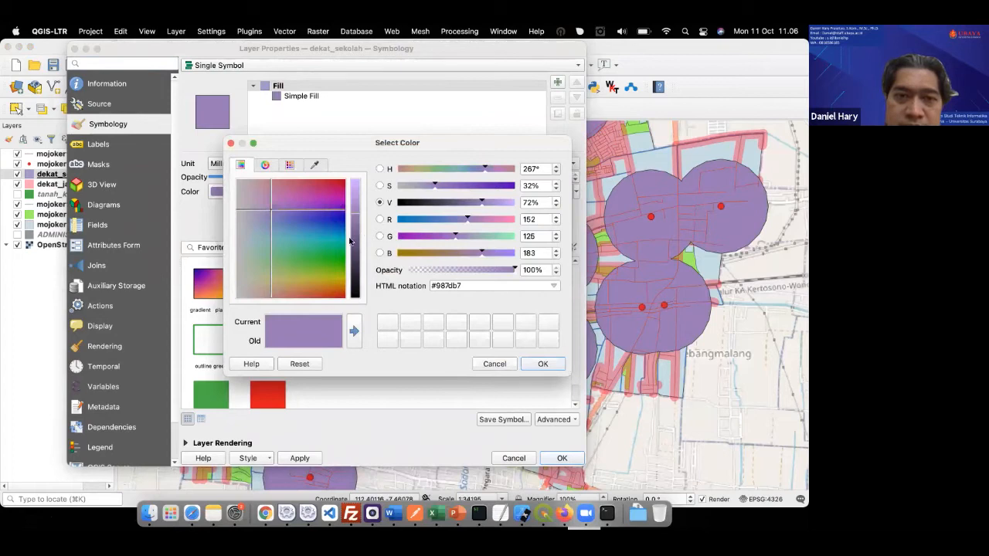
left_click(338, 228)
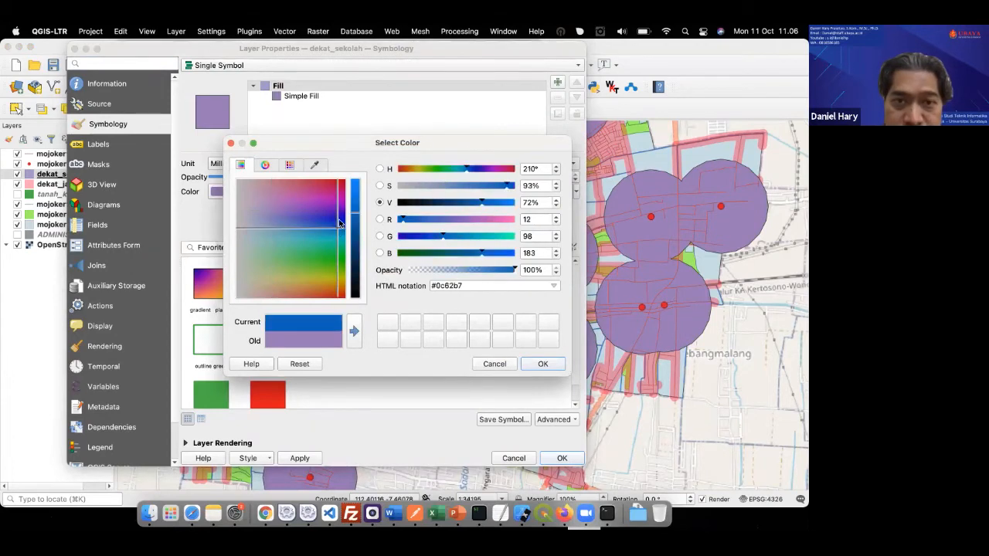
left_click(356, 183)
left_click_drag(355, 180, 355, 177)
left_click(541, 364)
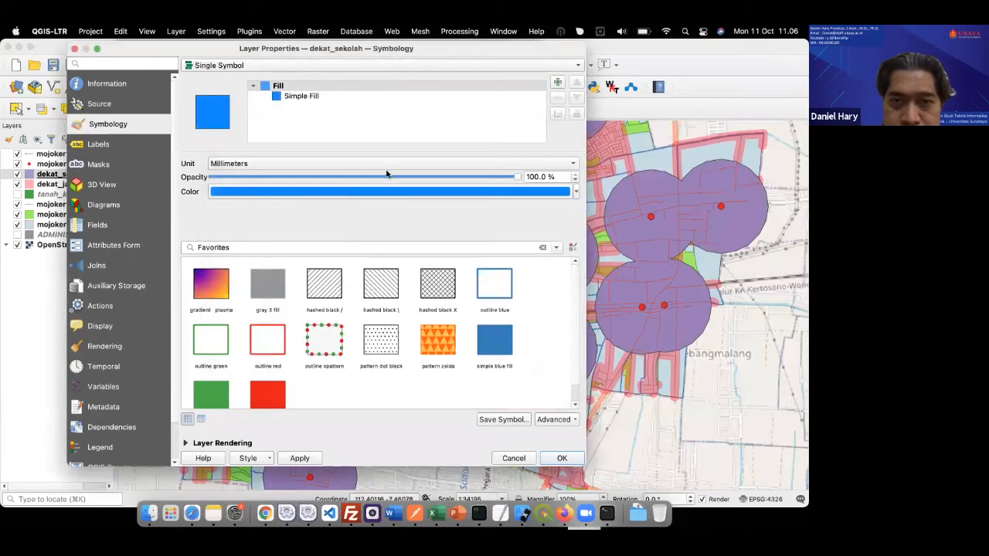
Reduce the dekat_sekolah symbol opacity to about 50% and apply the symbology.
left_click(360, 177)
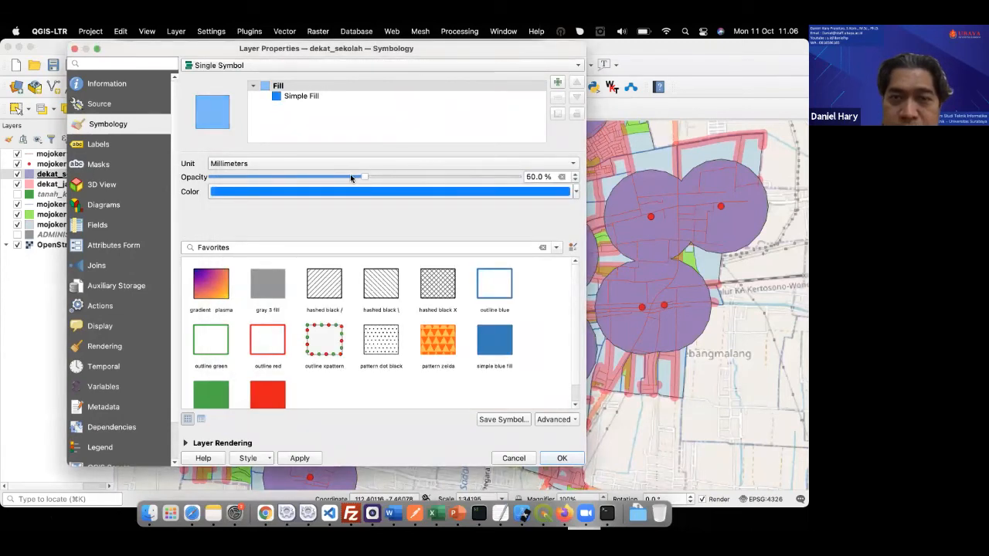
left_click(351, 177)
left_click(561, 459)
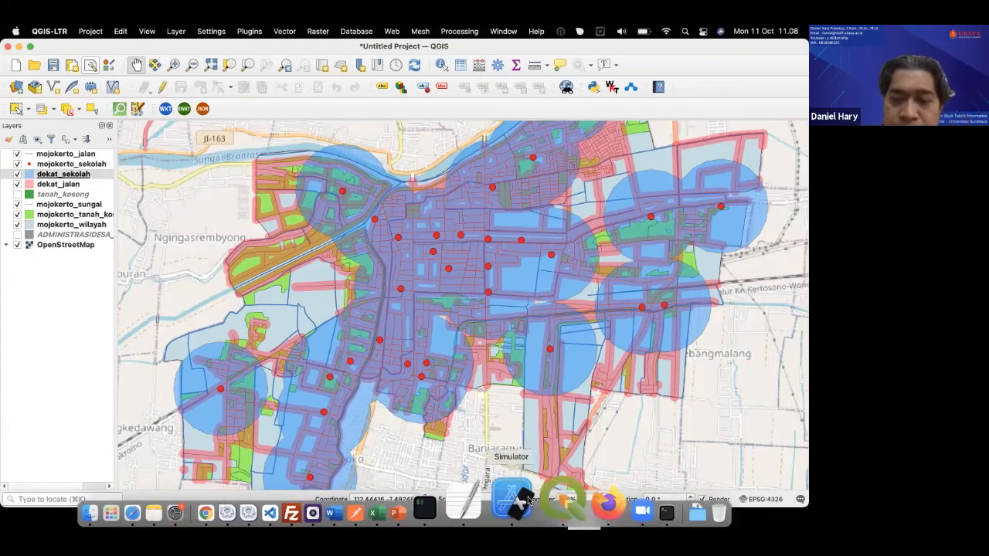
Switch to the PowerPoint presentation and read slides 17 and 18 on the Difference operation.
left_click(453, 507)
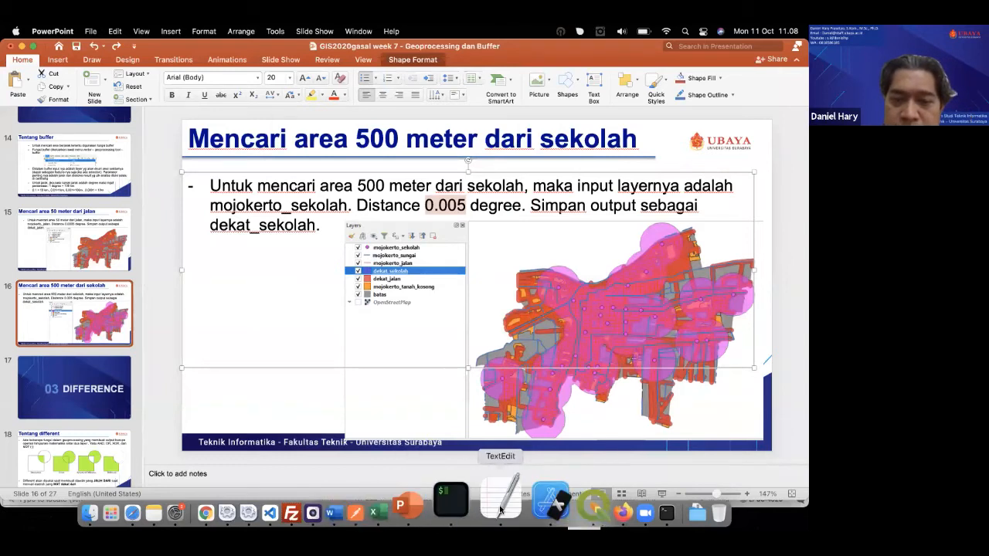
left_click(543, 506)
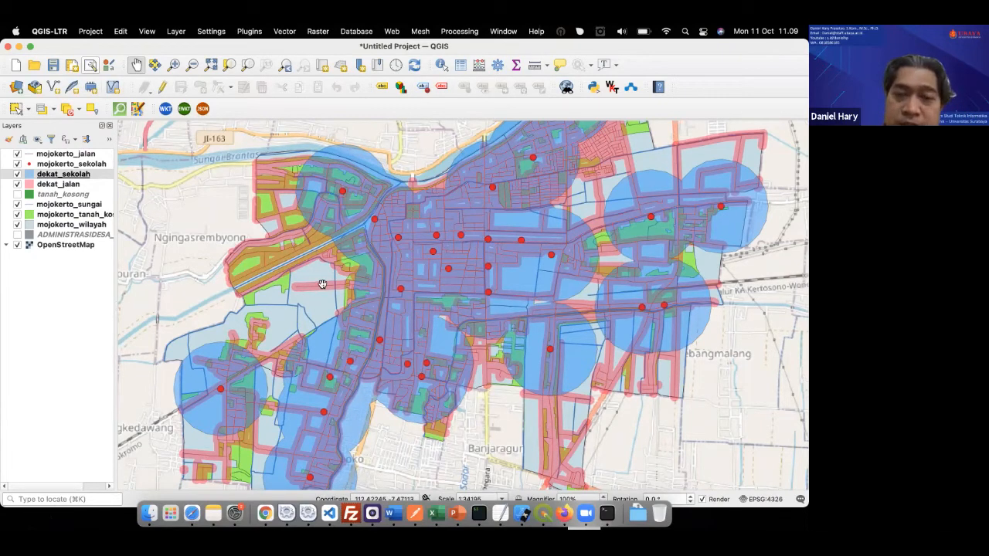
left_click(458, 510)
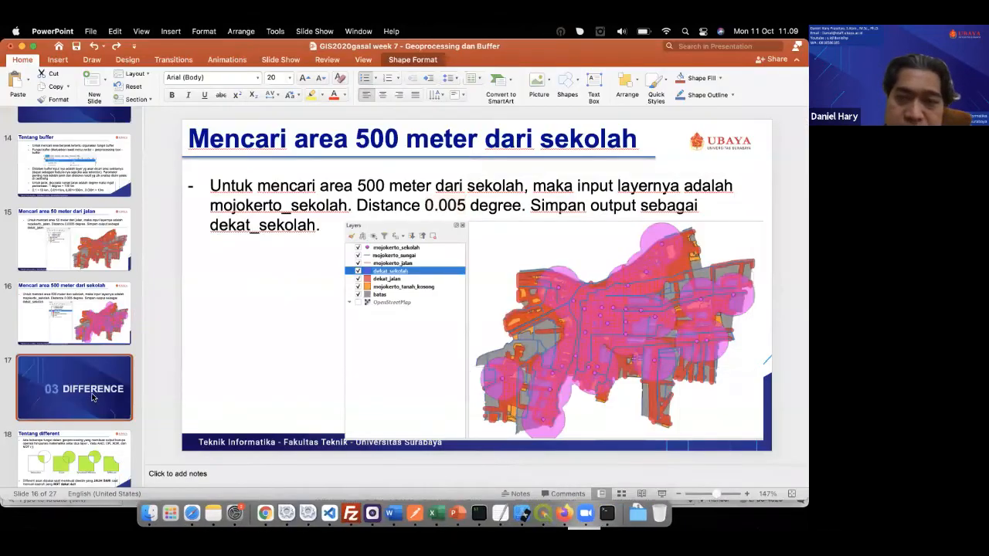
left_click(92, 397)
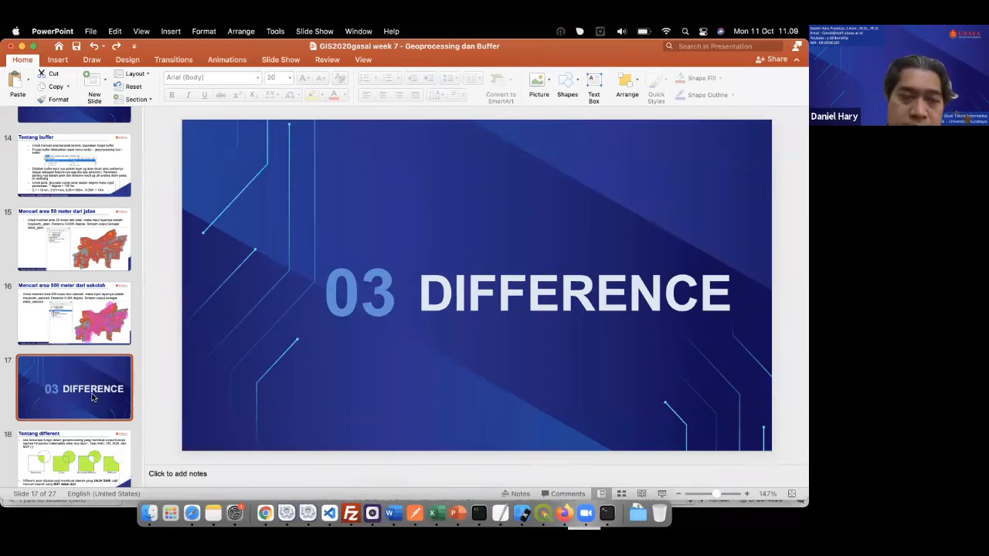
scroll(93, 390, "down", 2)
left_click(101, 365)
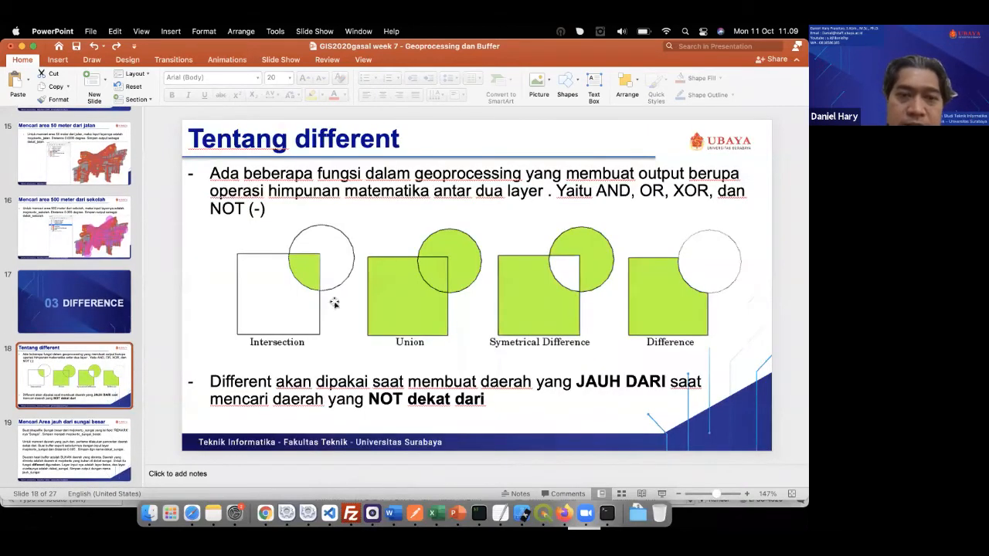
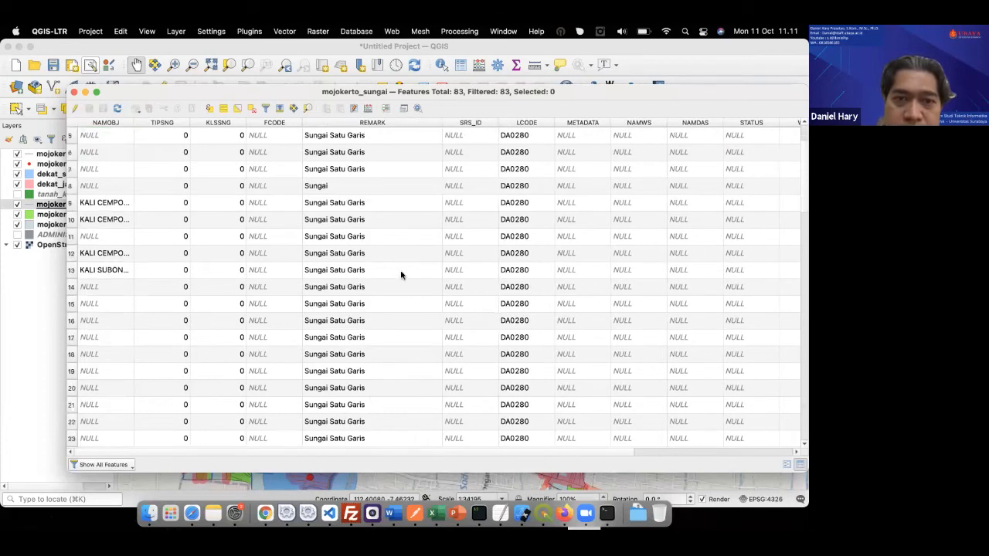
Look through the REMARK values in the mojokerto_sungai attribute table.
scroll(401, 275, "down", 12)
scroll(401, 274, "down", 9)
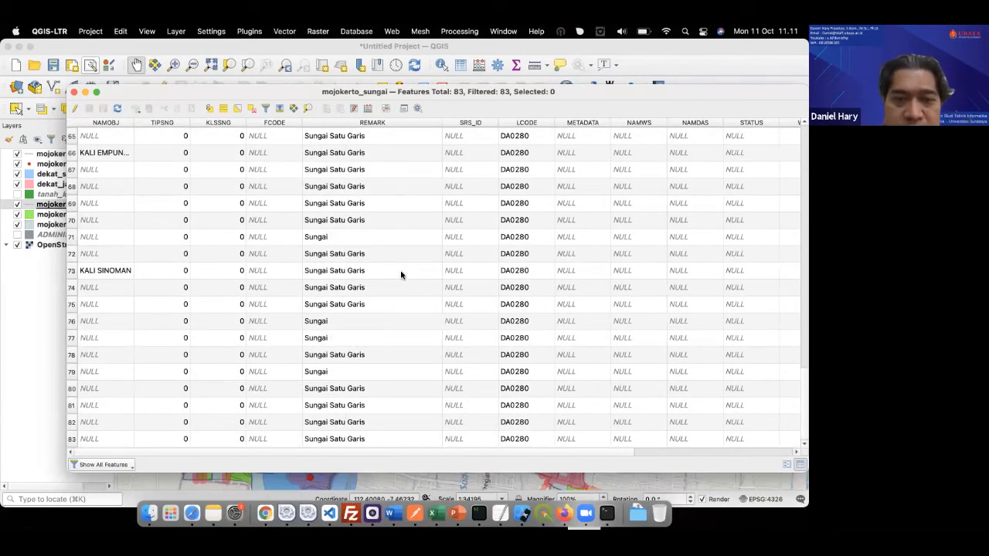
scroll(382, 336, "up", 20)
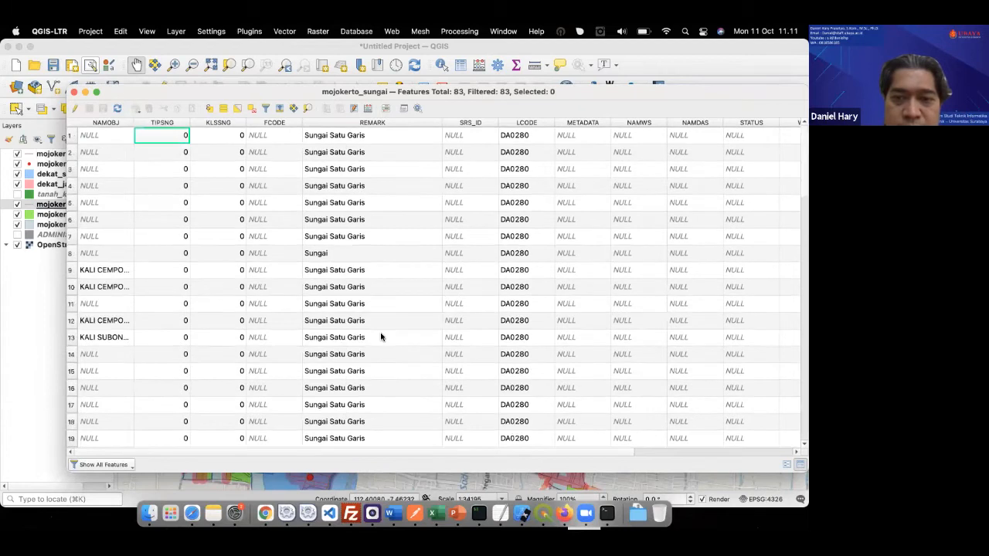
Switch to PowerPoint to read the REMARK criterion Sungai on slide 19, and locate a matching record back in the QGIS table.
key("super+Tab")
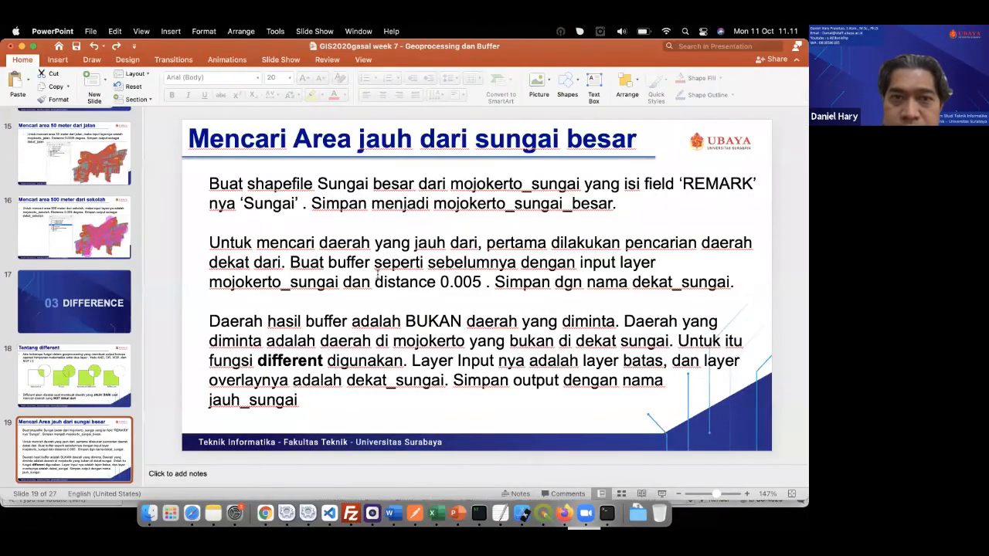
double_click(277, 189)
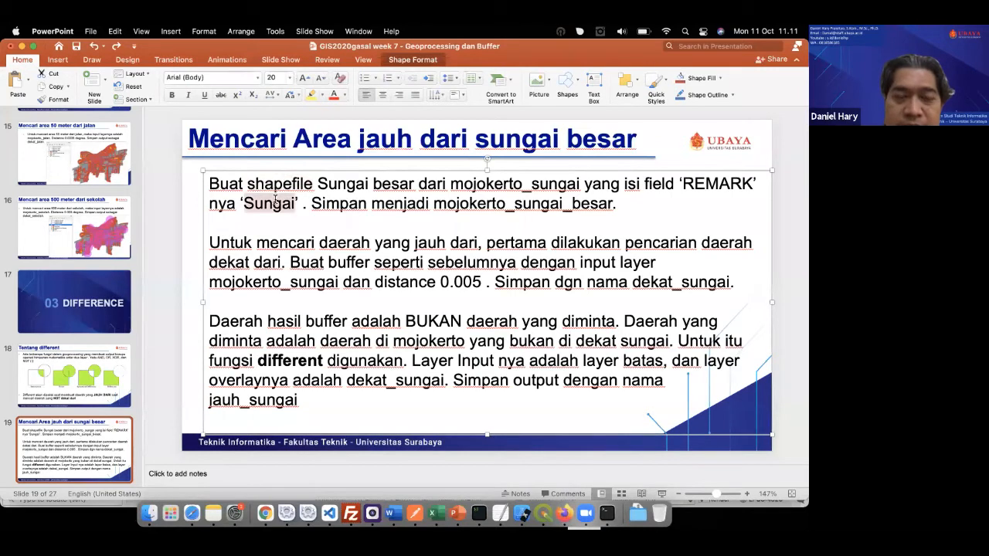
key("super+Tab")
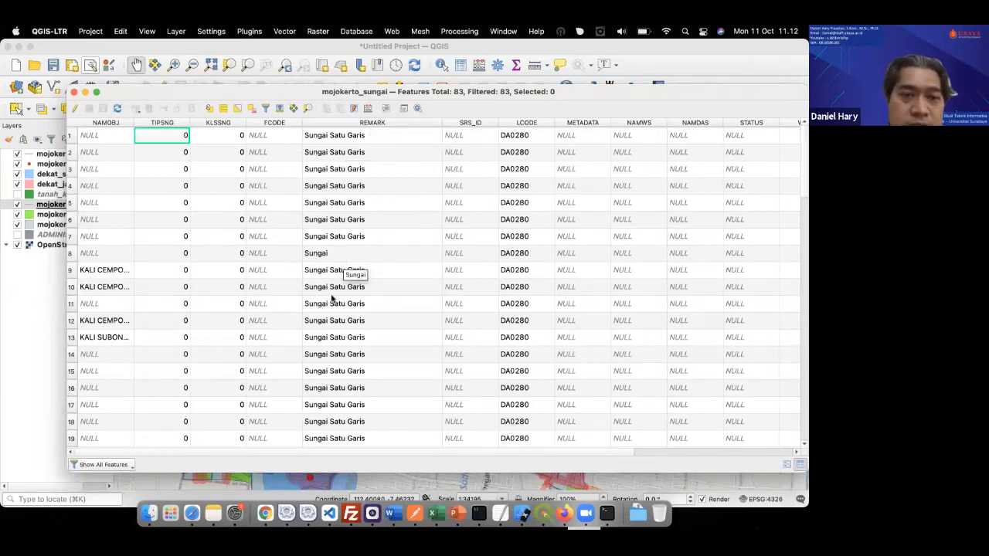
left_click(316, 254)
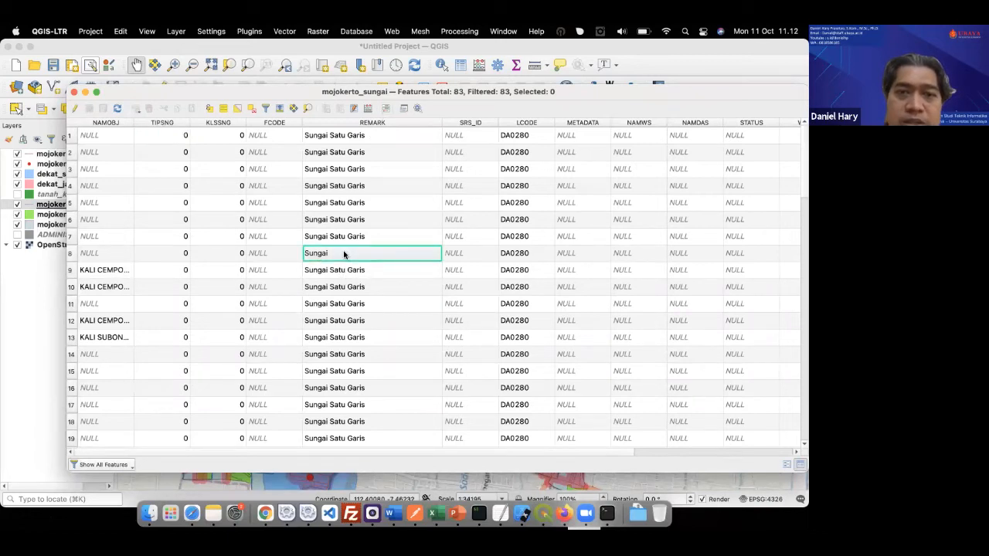
Switch to PowerPoint and read the required output name mojokerto_sungai_besar on slide 19, highlighting it in the text.
key("super+Tab")
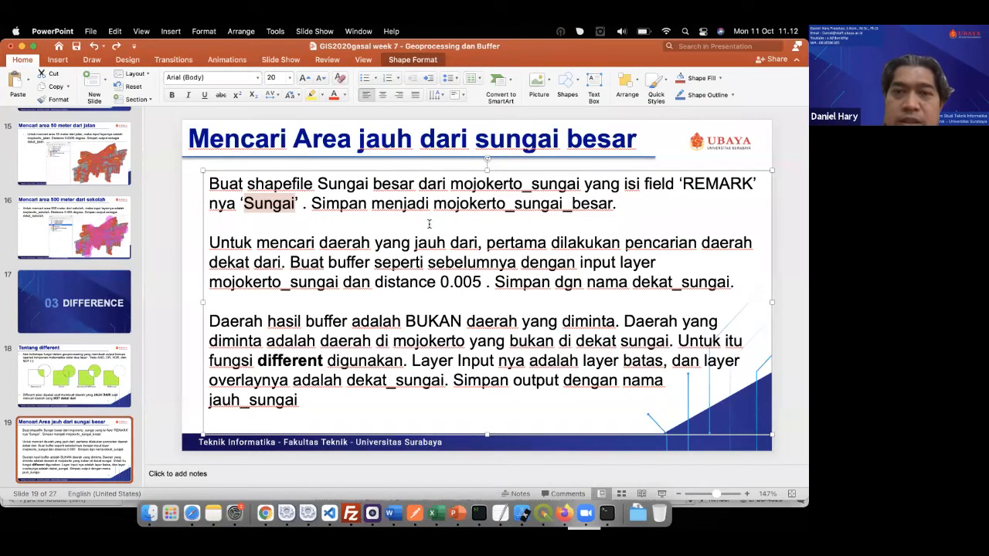
double_click(468, 201)
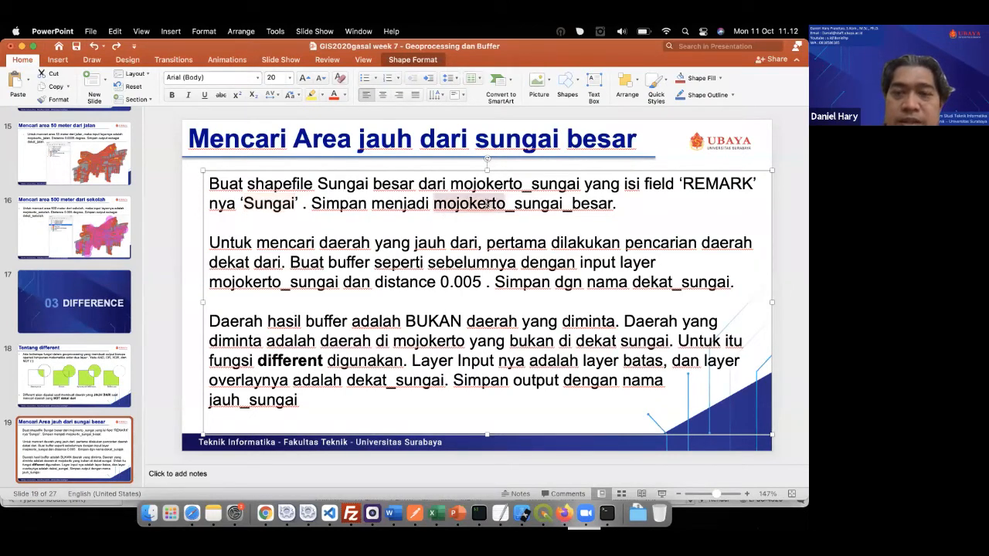
double_click(582, 201)
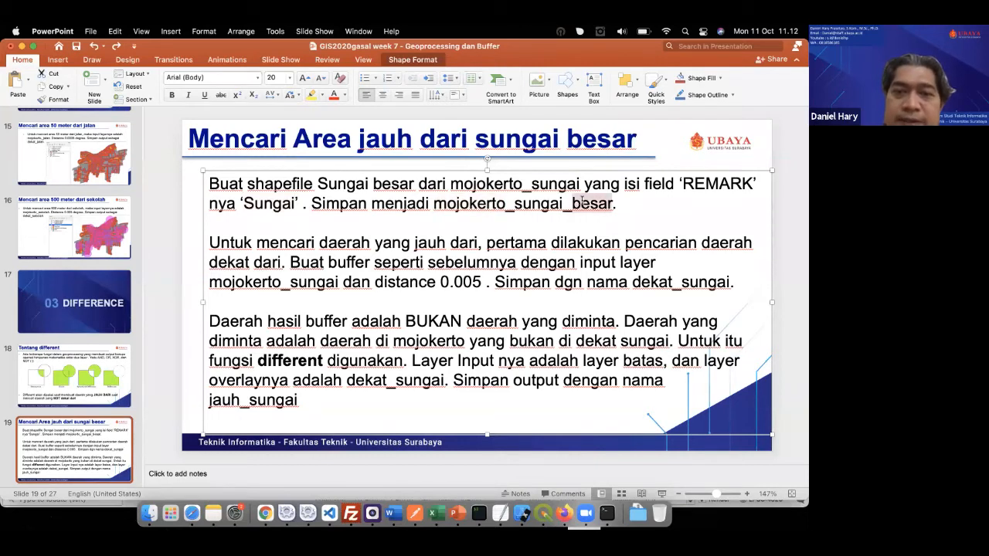
left_click_drag(441, 204, 601, 198)
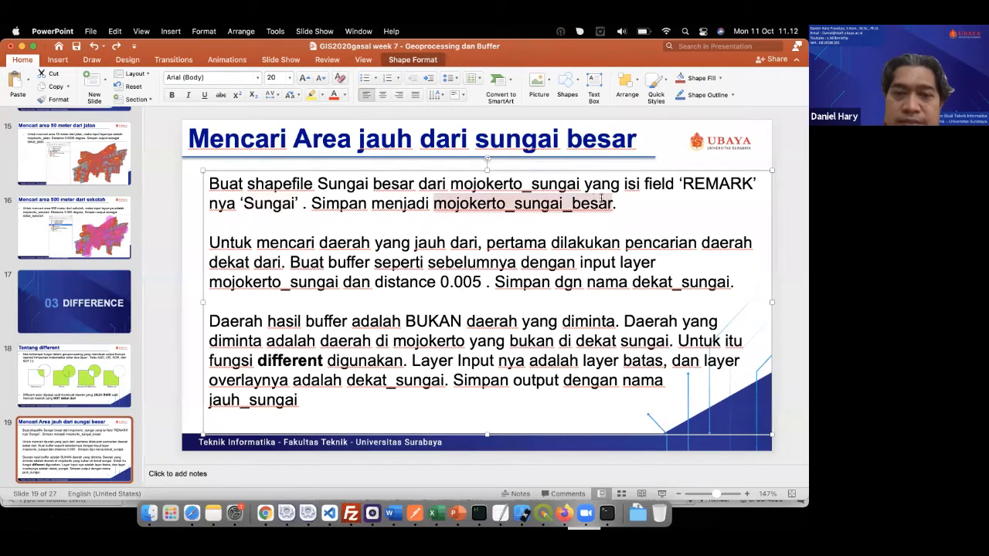
Switch back to QGIS, sort the mojokerto_sungai attribute table by REMARK and select the five records with the value Sungai.
key("super+Tab")
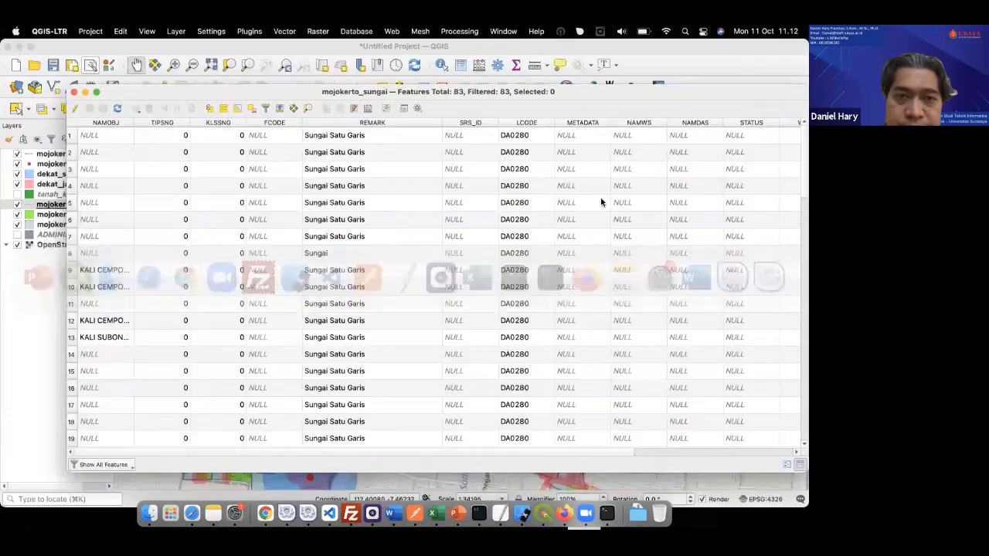
left_click(374, 125)
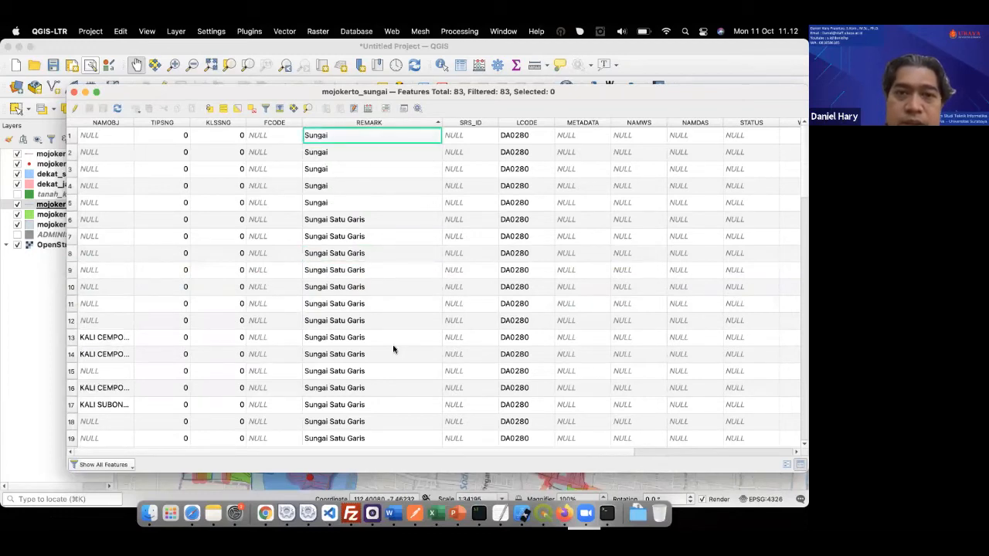
scroll(392, 345, "down", 15)
scroll(392, 350, "up", 15)
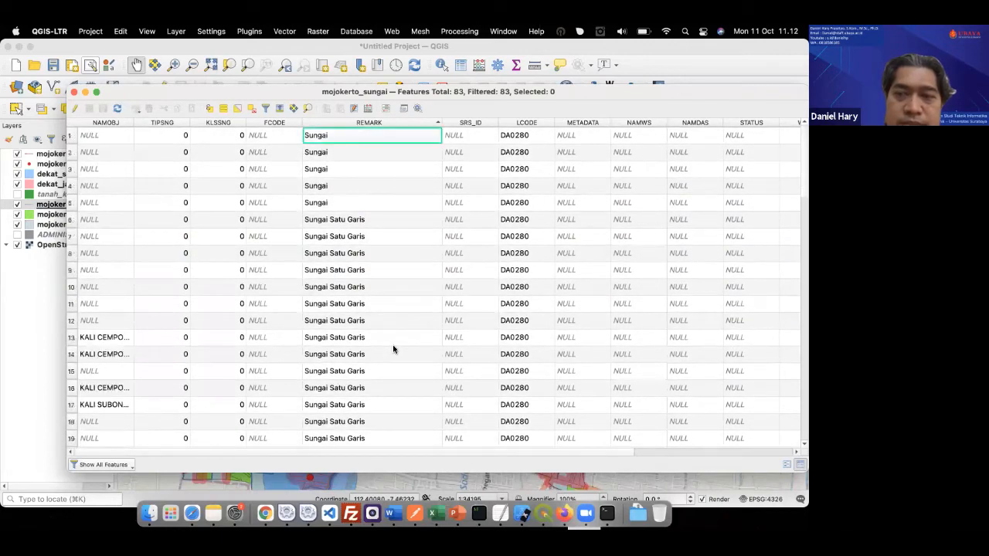
left_click(71, 137)
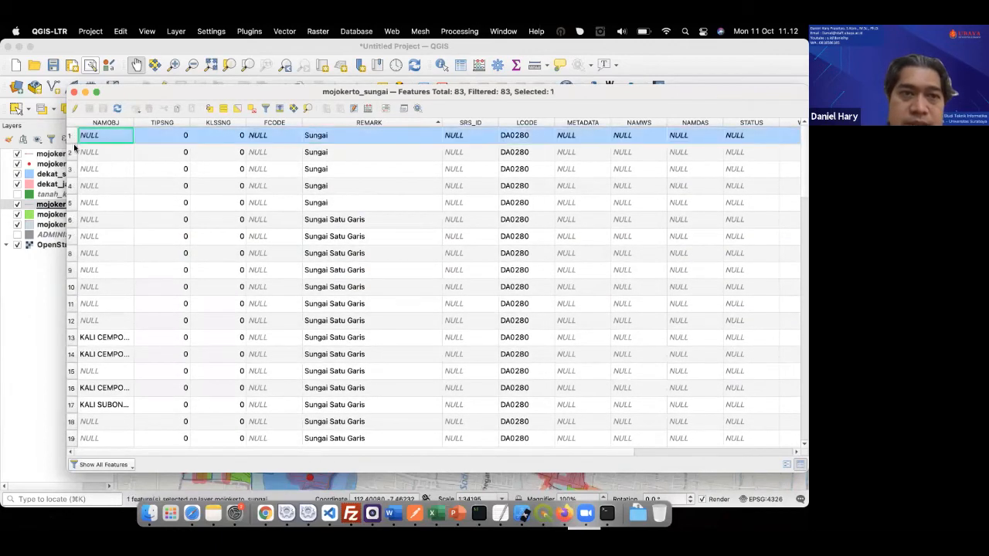
left_click(71, 203, "shift")
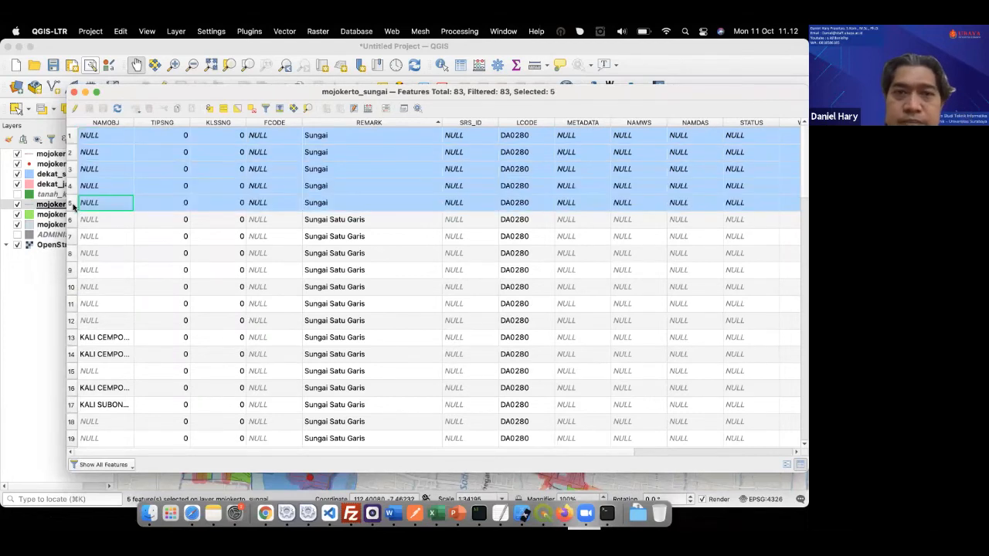
Minimise the attribute table and move the mojokerto_sungai layer directly below mojokerto_jalan in the layer order.
left_click(85, 92)
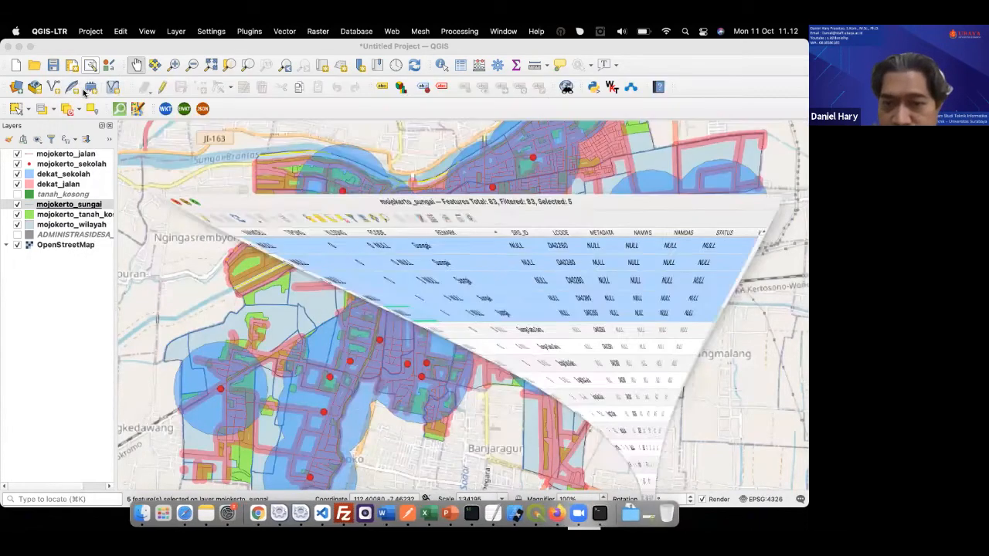
left_click(325, 196)
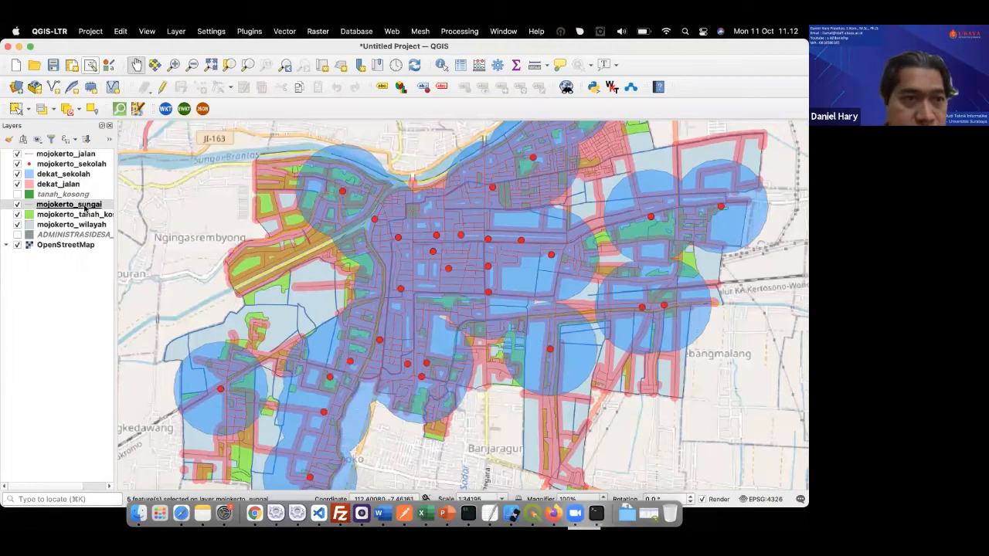
left_click_drag(85, 207, 81, 160)
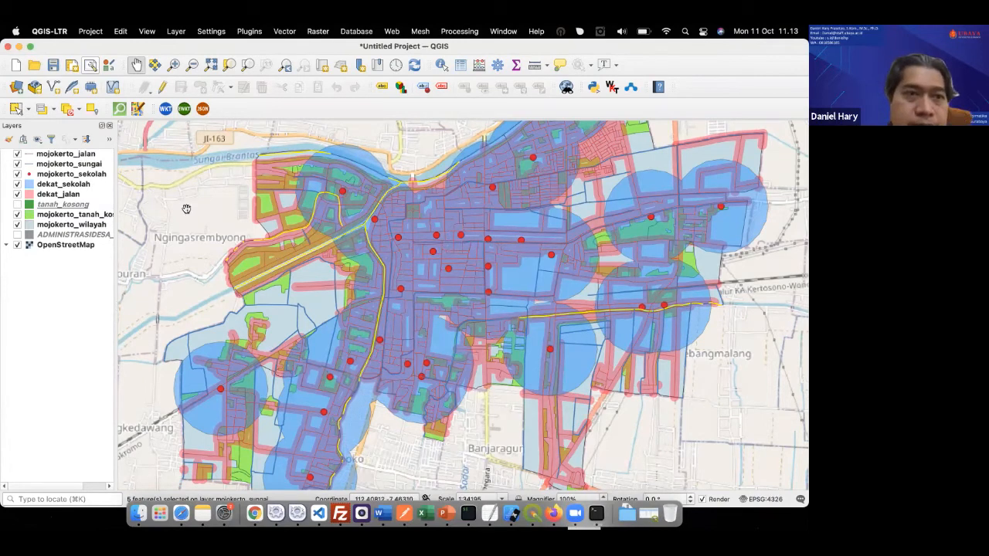
Export the selected mojokerto_sungai features as an ESRI Shapefile named mojokerto_sungai_besar in the week8 folder, adding it to the map.
right_click(83, 165)
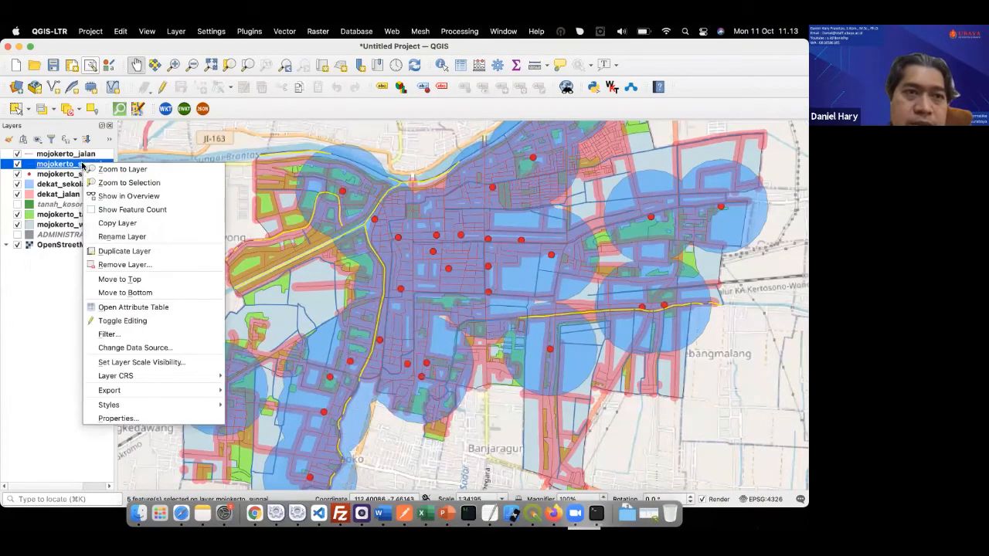
mouse_move(201, 392)
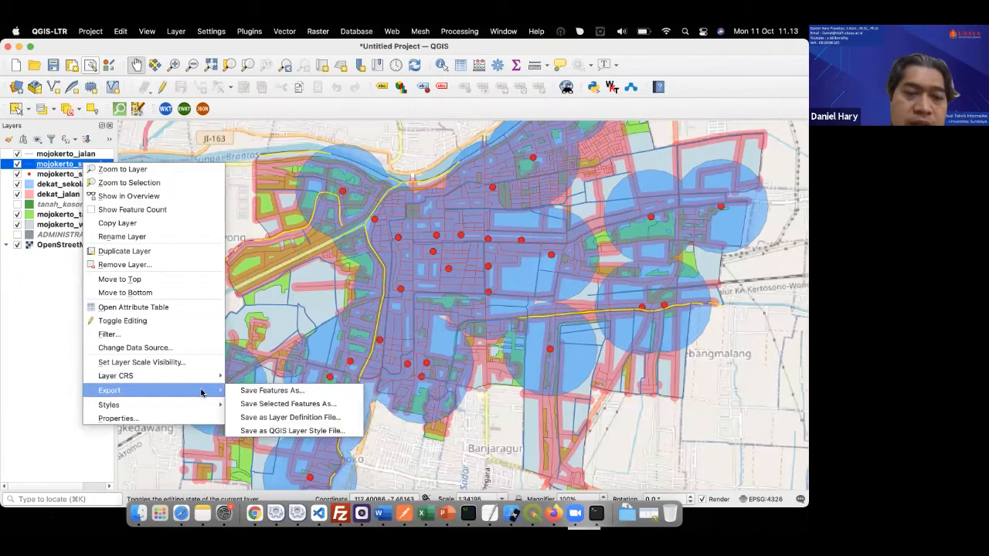
left_click(263, 392)
left_click(437, 144)
type("m")
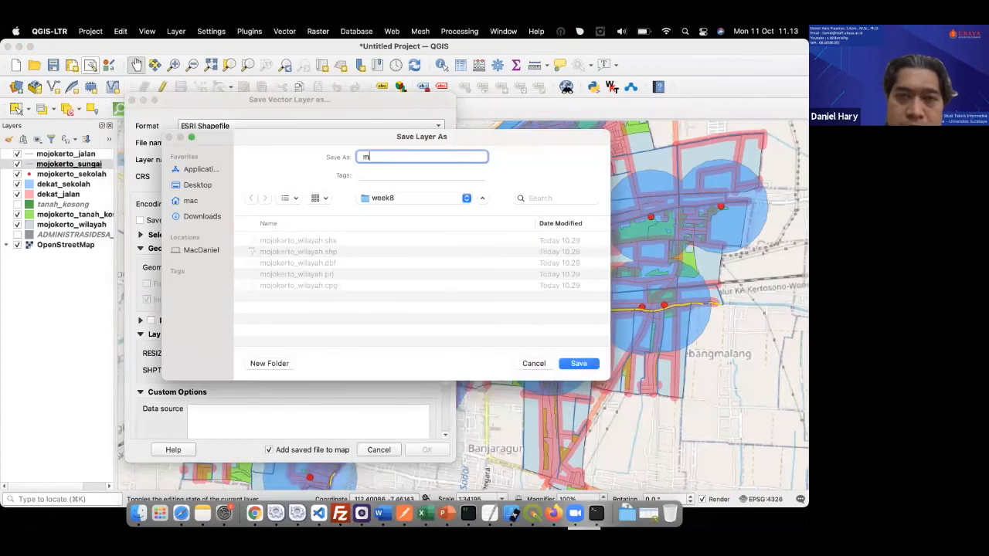
type("ojokerto_sungai_besar")
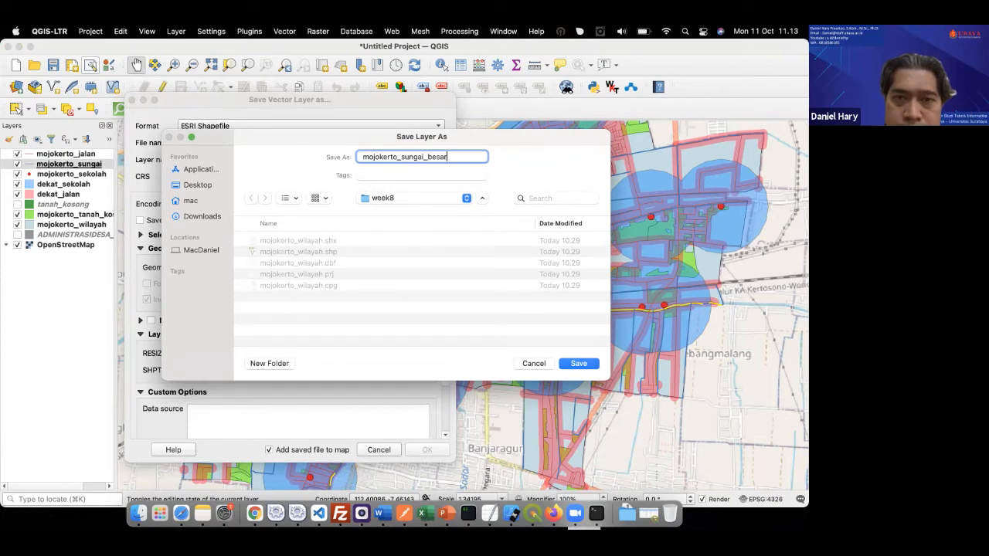
left_click(570, 363)
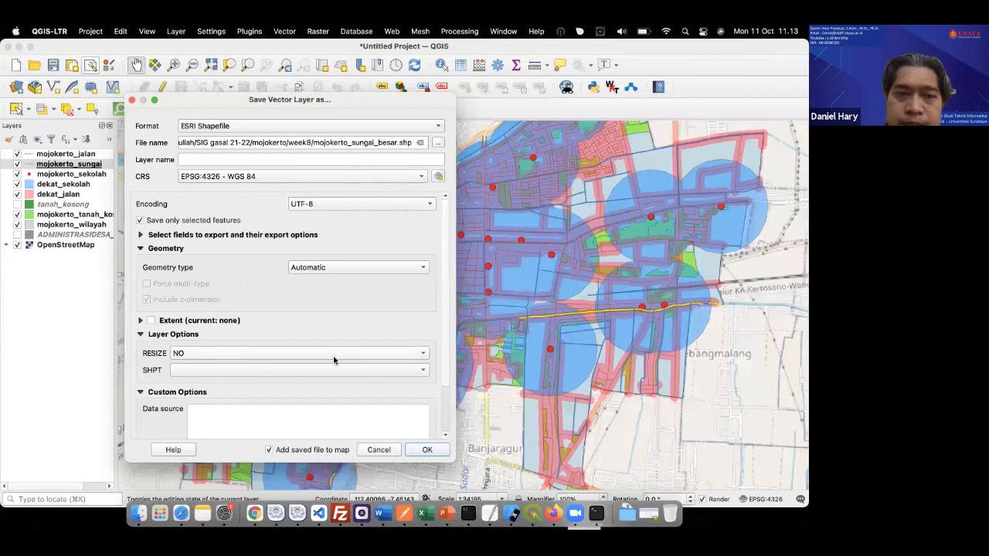
left_click(422, 449)
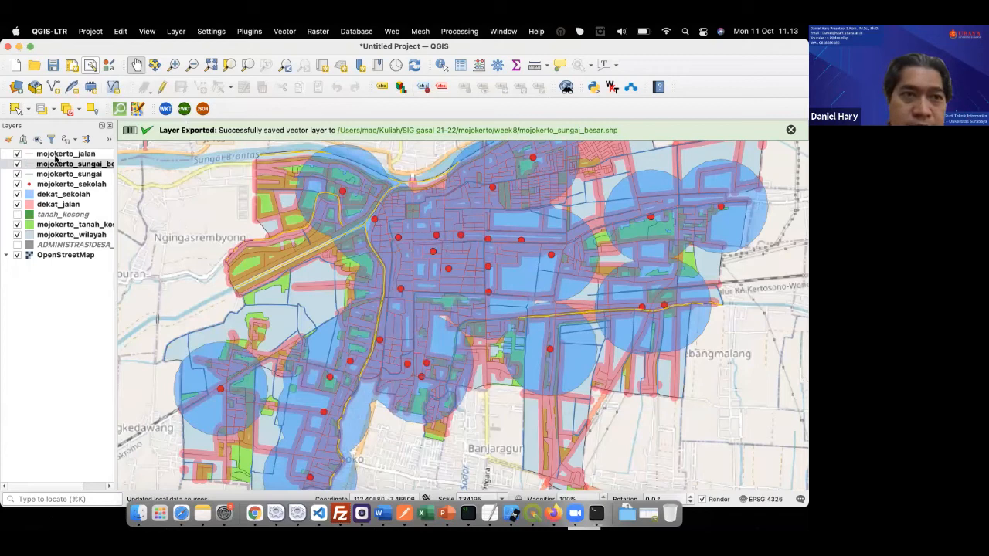
Remove the original mojokerto_sungai layer from the project.
left_click(68, 176)
right_click(68, 175)
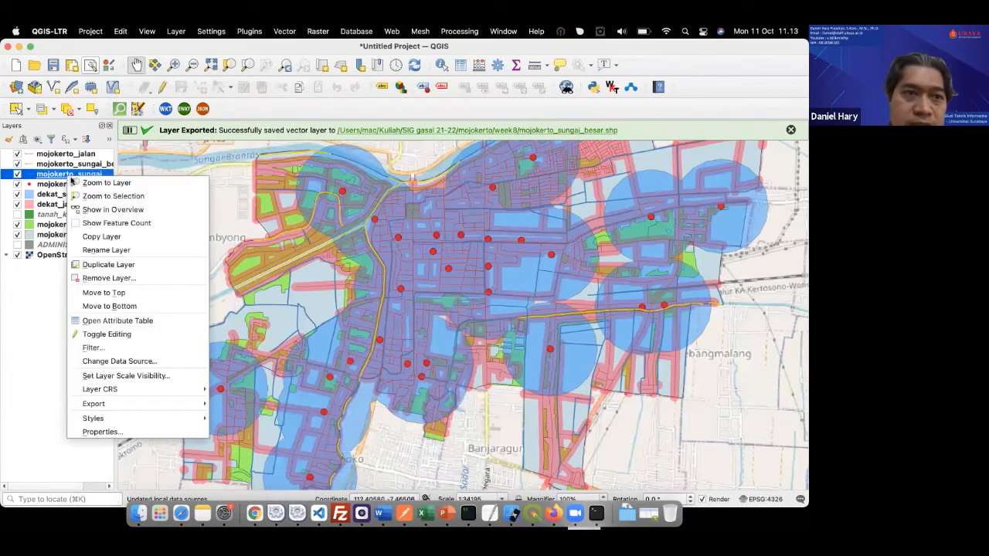
left_click(168, 277)
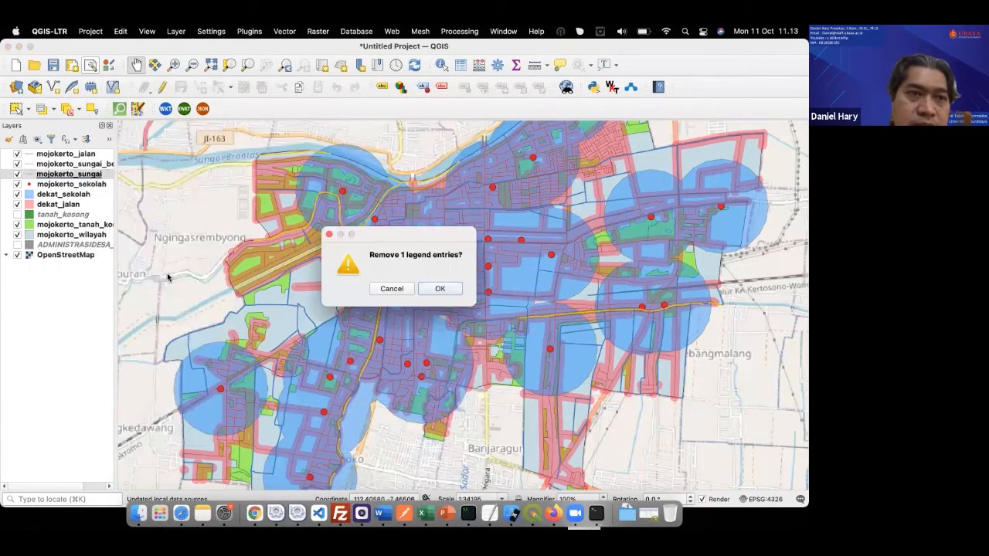
left_click(439, 290)
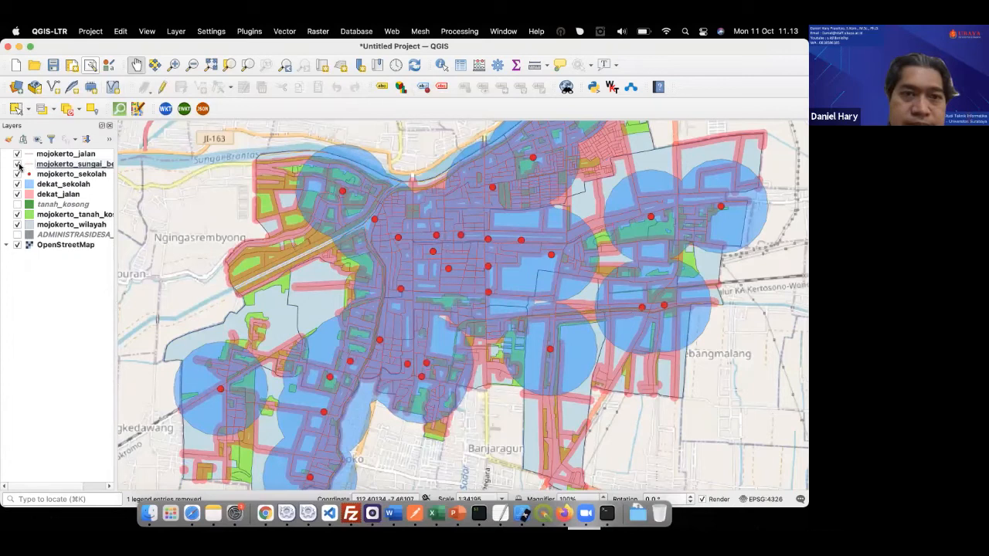
Style the mojokerto_sungai_besar layer with the effect neon line preset and recolour it cyan.
left_click(30, 167)
double_click(29, 167)
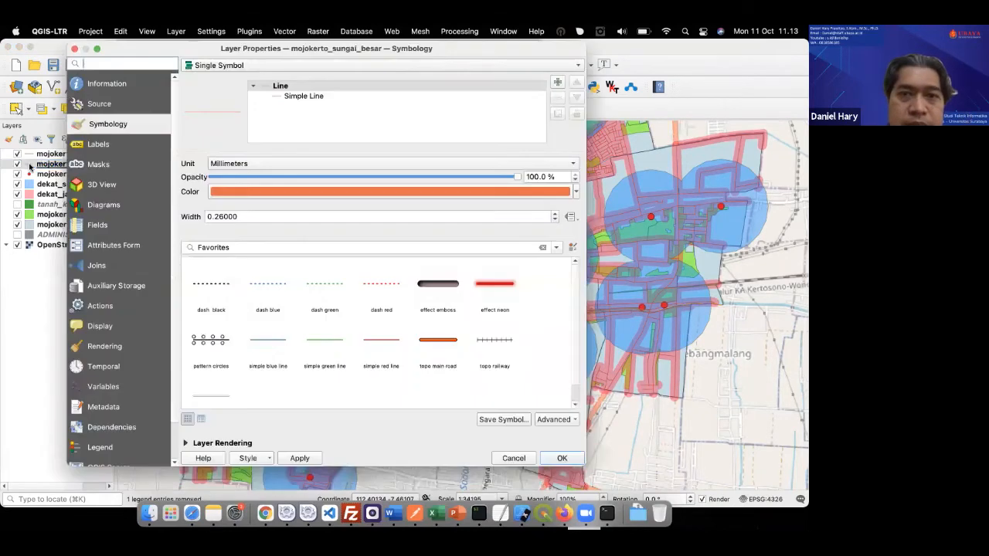
left_click(437, 297)
left_click(483, 286)
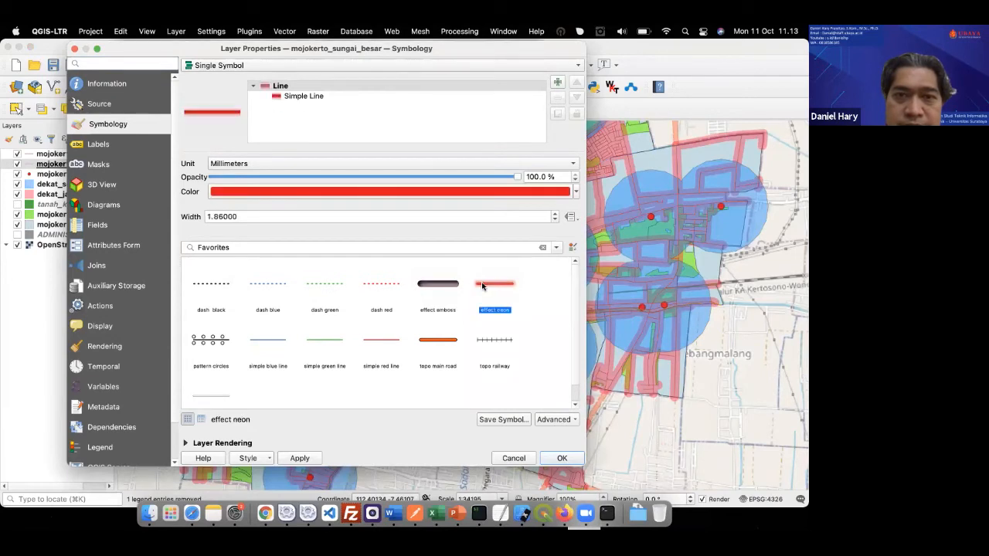
left_click(457, 187)
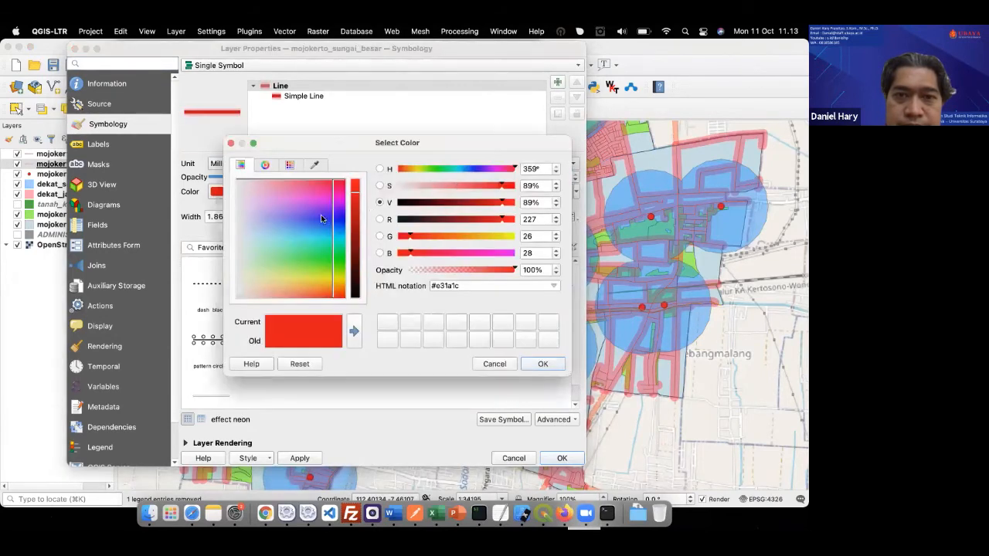
left_click(316, 236)
left_click(541, 364)
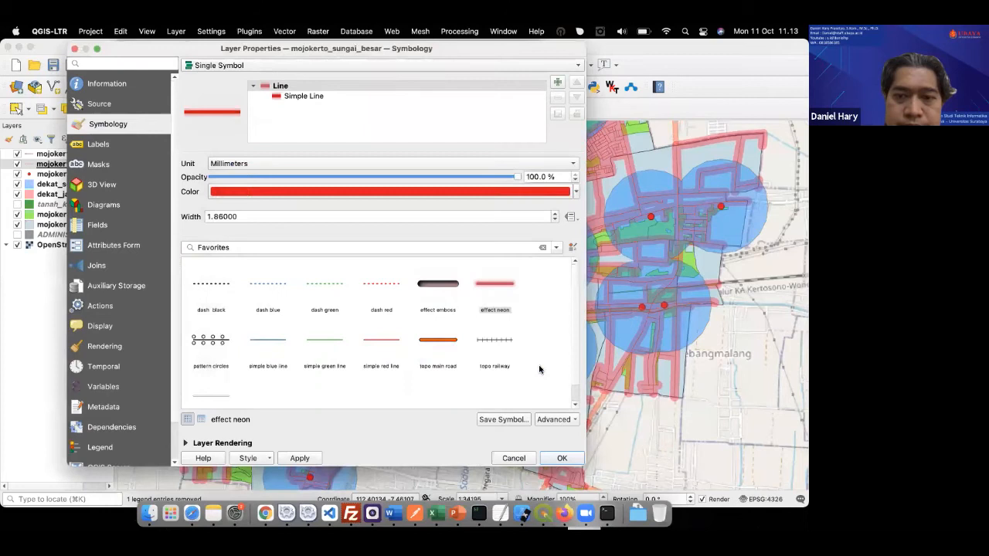
left_click(564, 458)
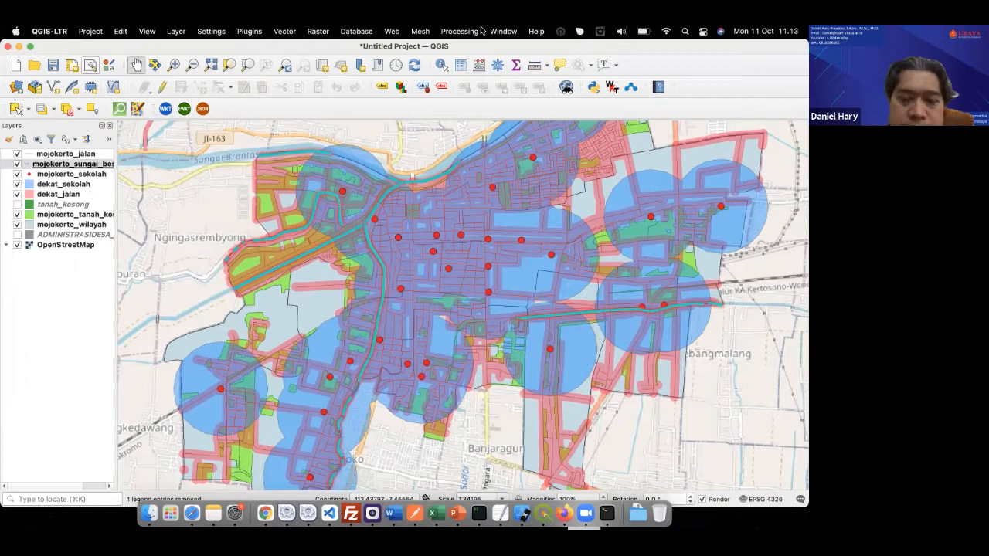
Switch to PowerPoint and read slide 19 for the river buffer distance, output name and the function for finding areas far from rivers.
key("super+Tab")
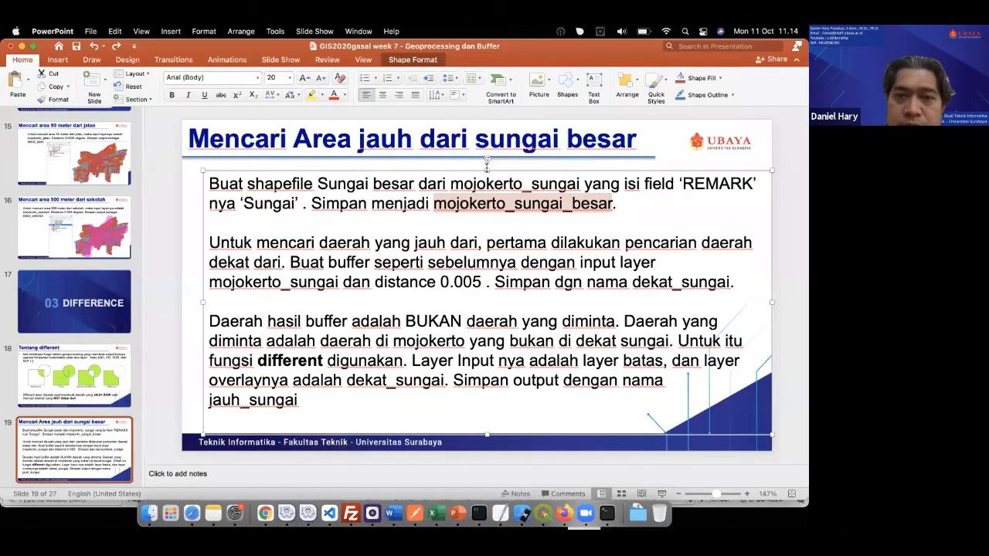
double_click(462, 284)
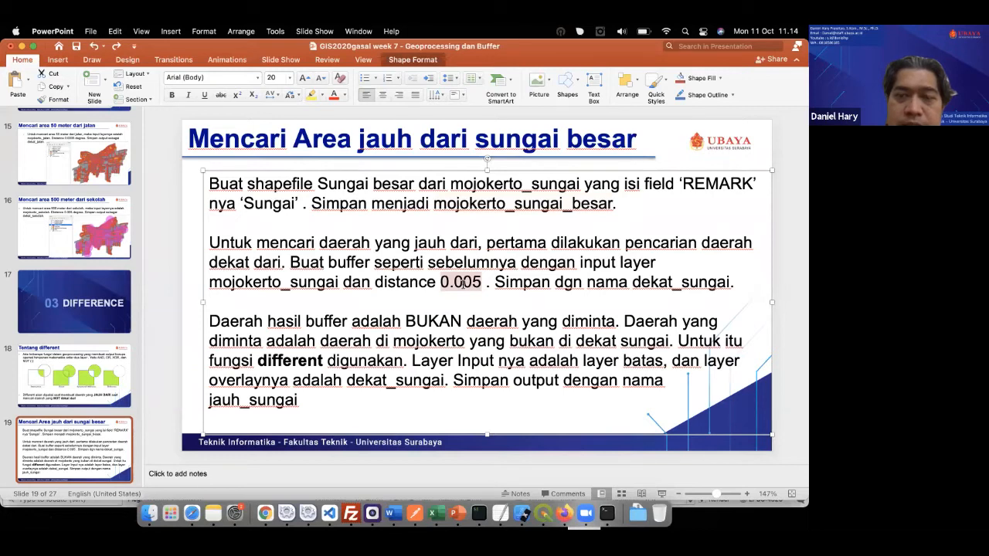
left_click(686, 282)
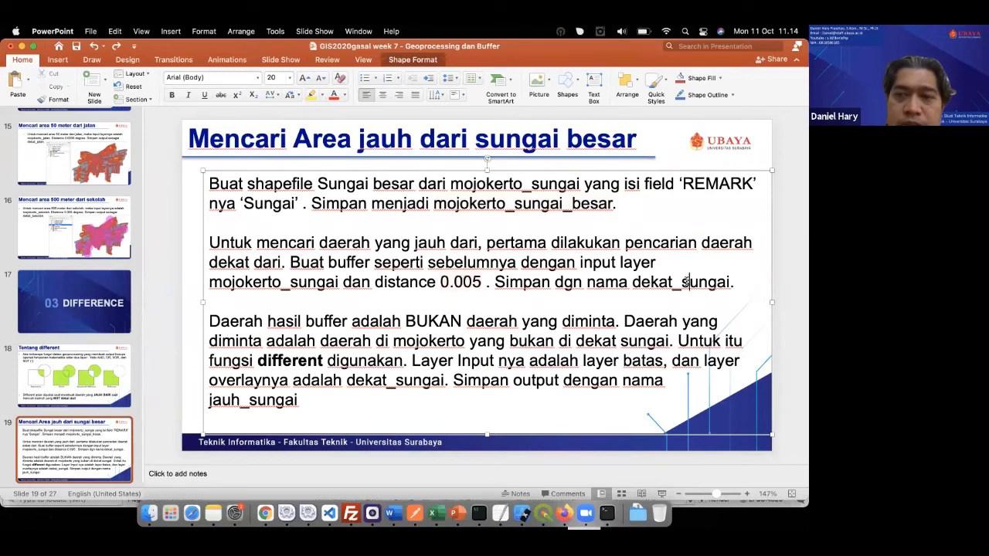
double_click(687, 282)
double_click(672, 282)
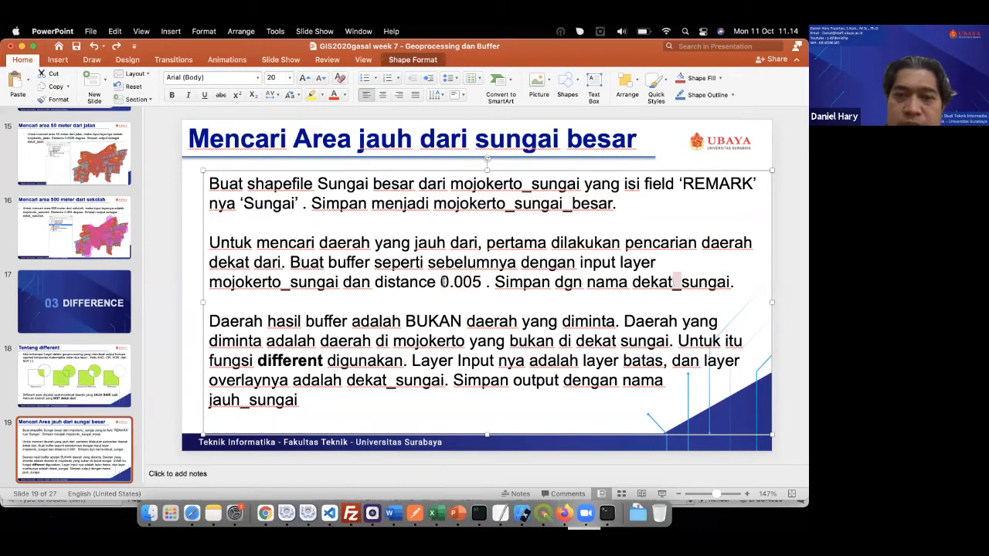
double_click(452, 320)
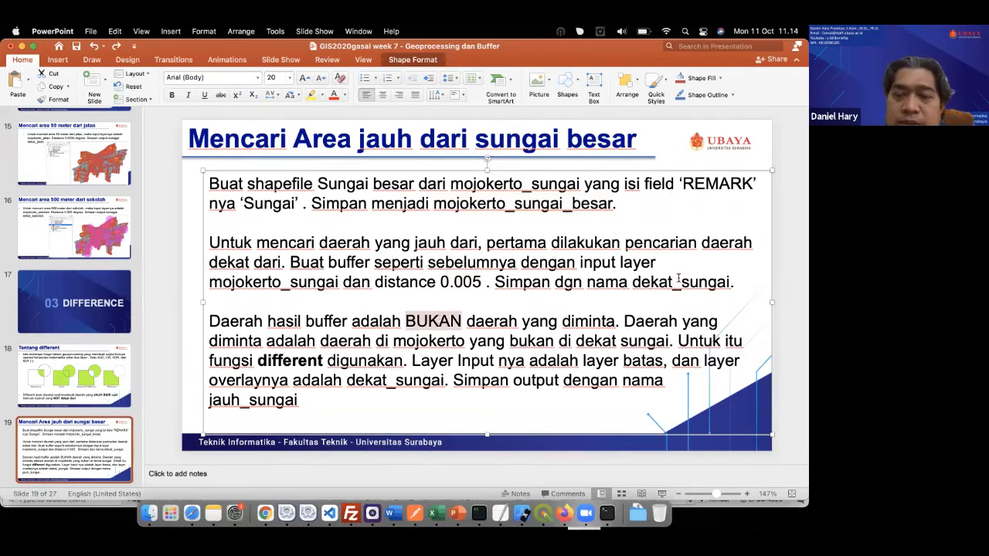
double_click(653, 282)
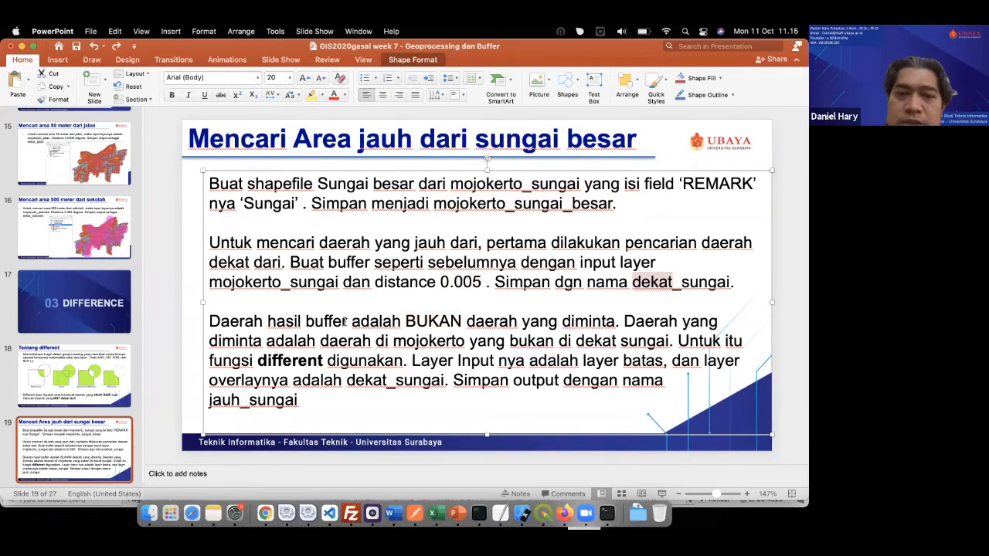
double_click(297, 355)
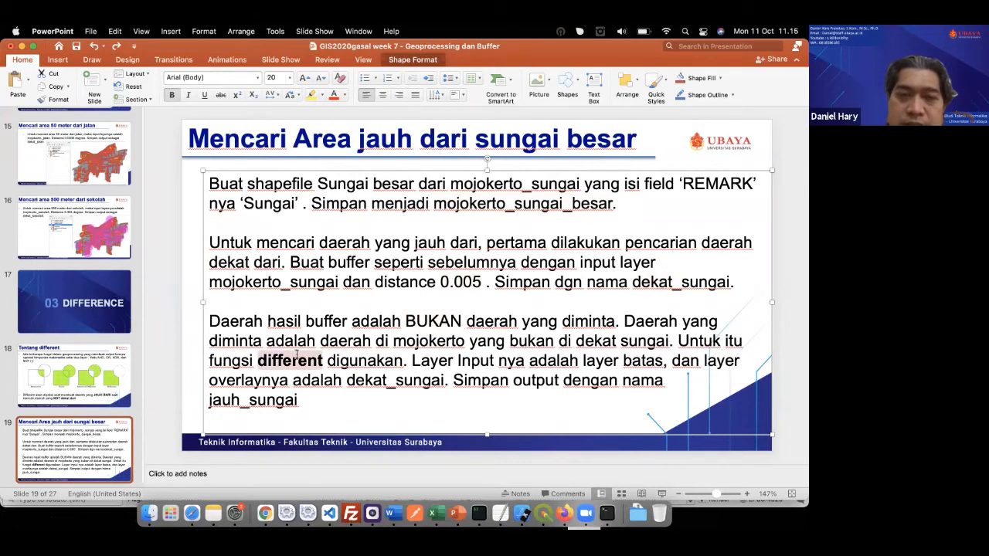
Switch back to QGIS and set up a Buffer of mojokerto_sungai_besar with distance 0.005 degrees, Bevel join style and dissolved result.
key("super+Tab")
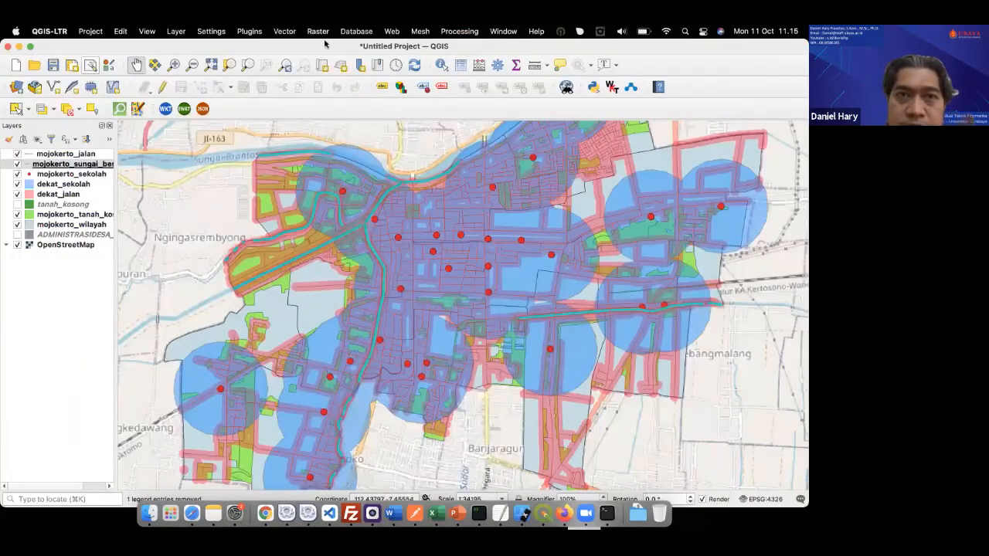
left_click(285, 30)
mouse_move(304, 59)
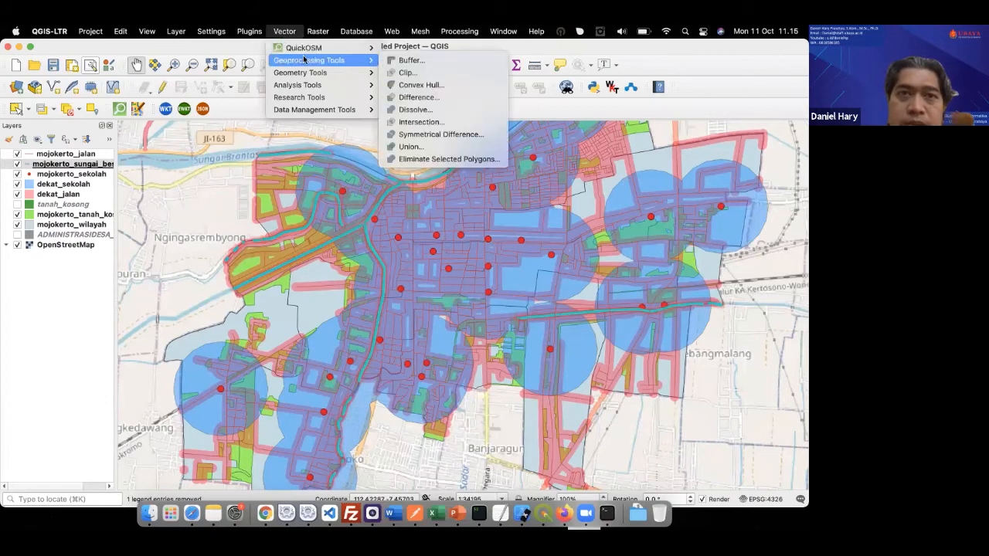
left_click(415, 60)
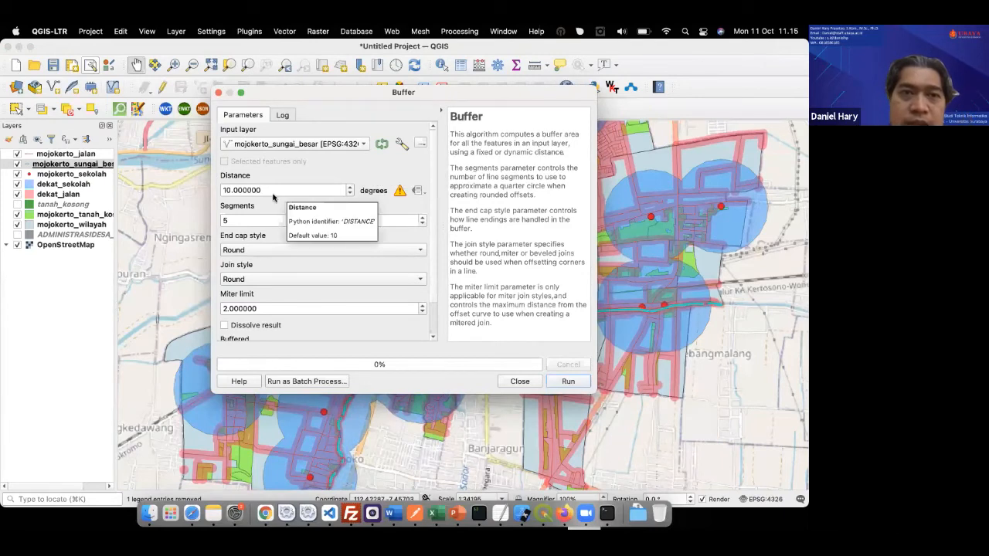
double_click(305, 189)
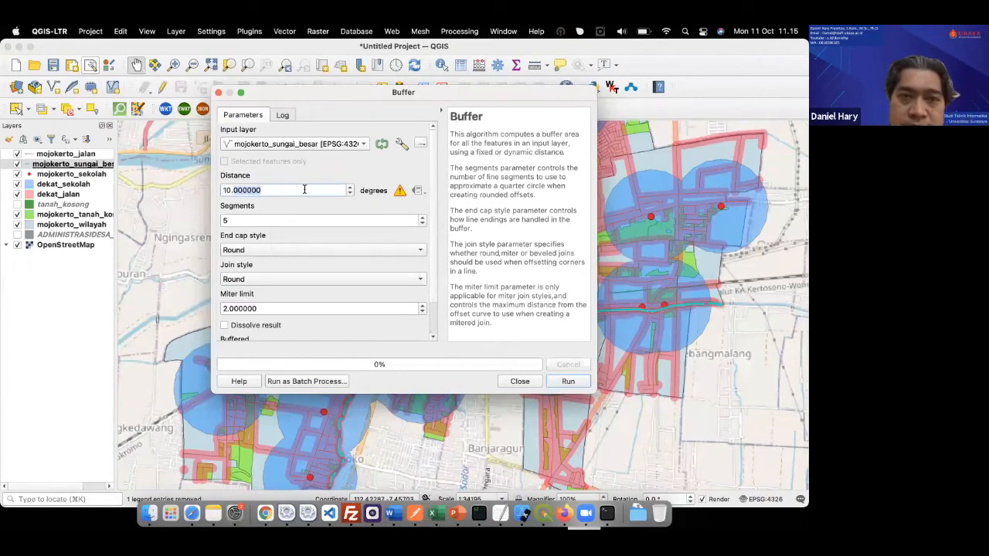
type("0.005")
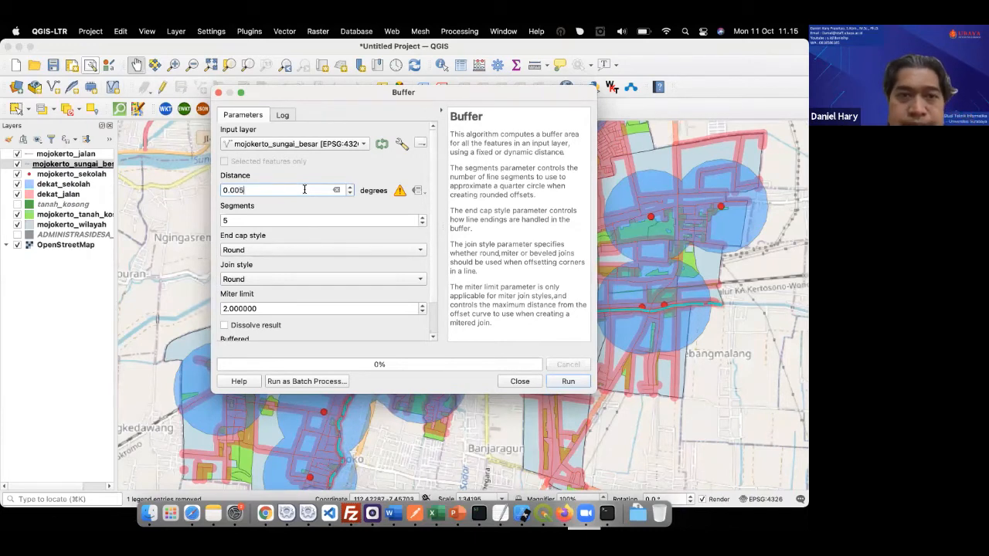
left_click(265, 327)
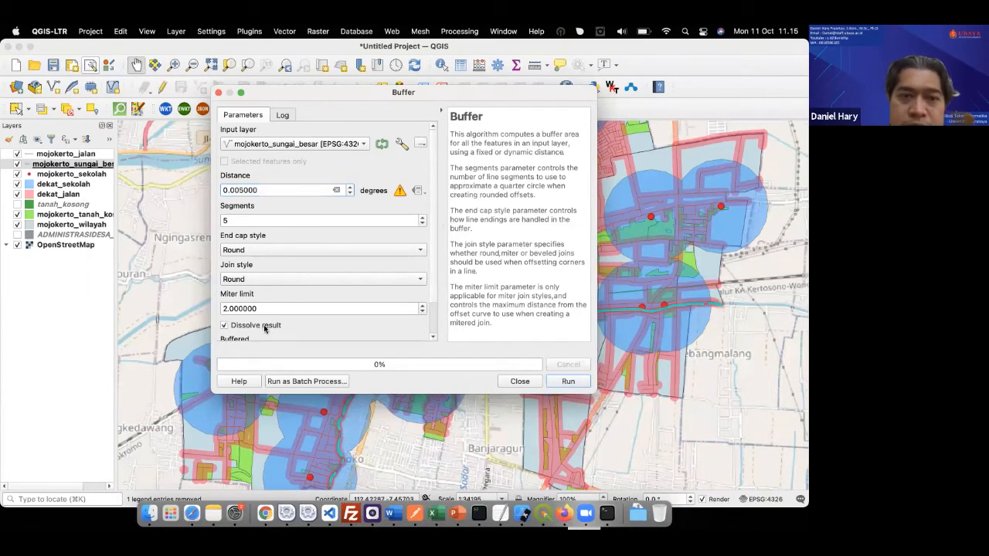
scroll(304, 276, "down", 2)
scroll(432, 327, "down", 2)
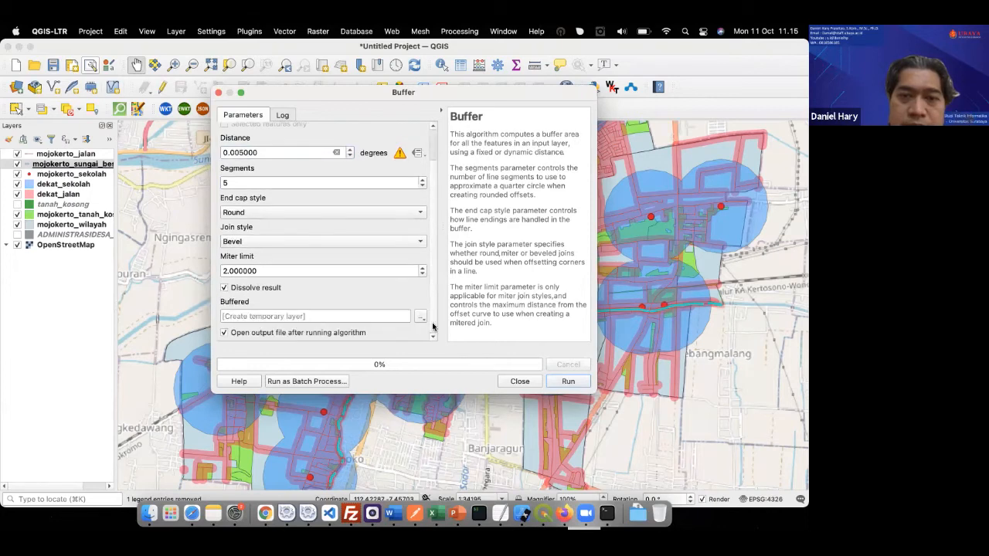
Set the buffer output to a shapefile named dekat_sungai in the Rencana Tata Ruang Laut Nasional folder.
left_click(420, 317)
left_click(438, 343)
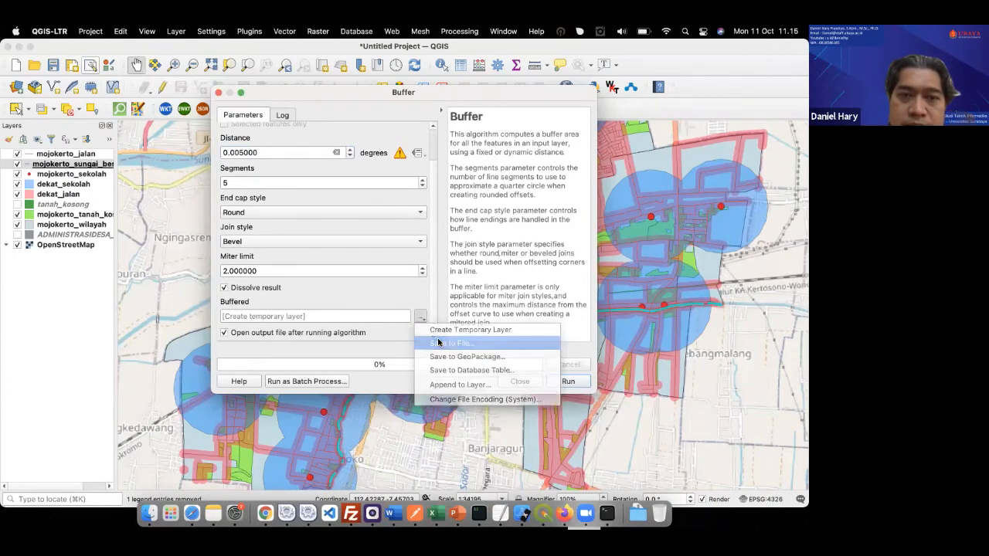
type("ssung")
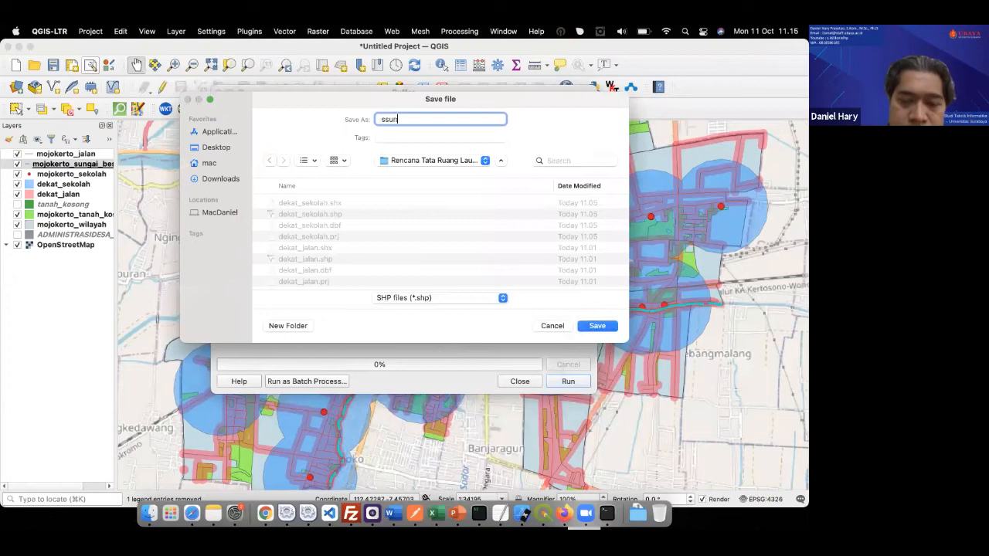
key("BackSpace")
key("BackSpace")
key("BackSpace")
key("BackSpace")
key("BackSpace")
type("dekat_sungai")
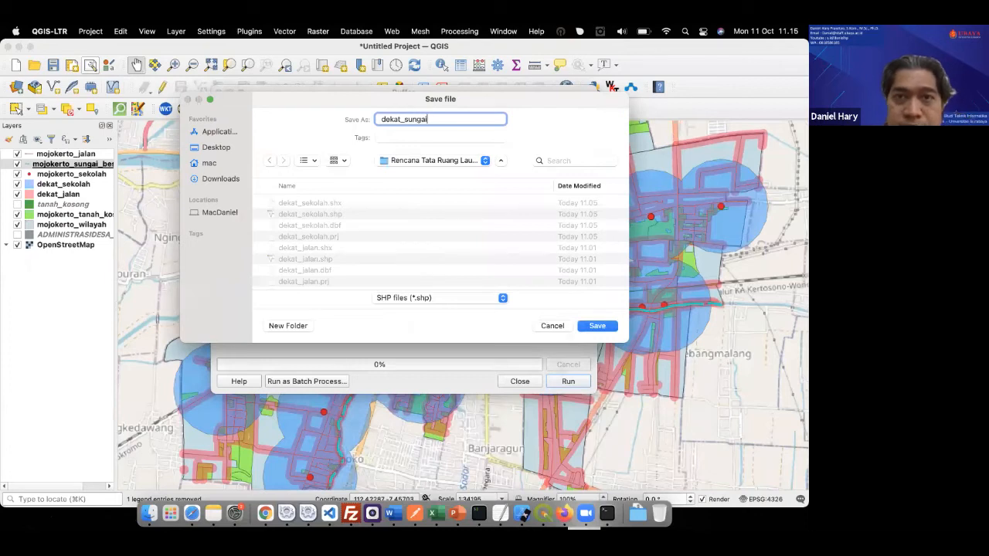
left_click(600, 326)
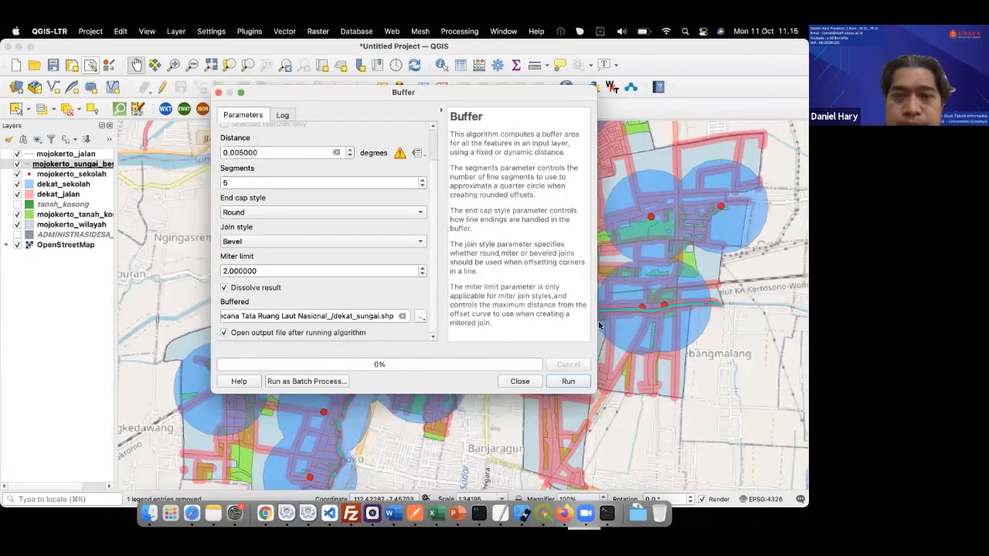
Run the Buffer to create the dekat_sungai layer and close the dialog.
left_click(568, 381)
left_click(492, 381)
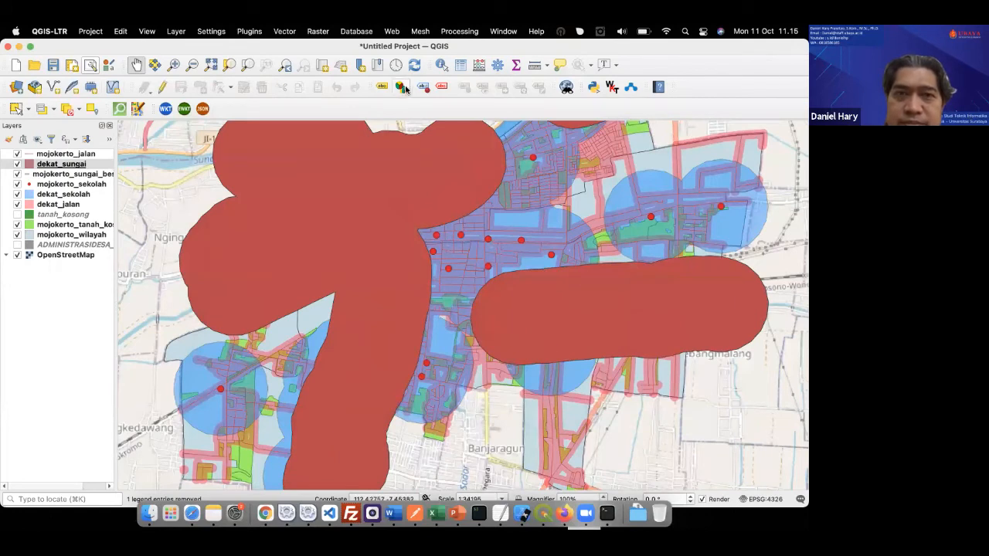
left_click(191, 65)
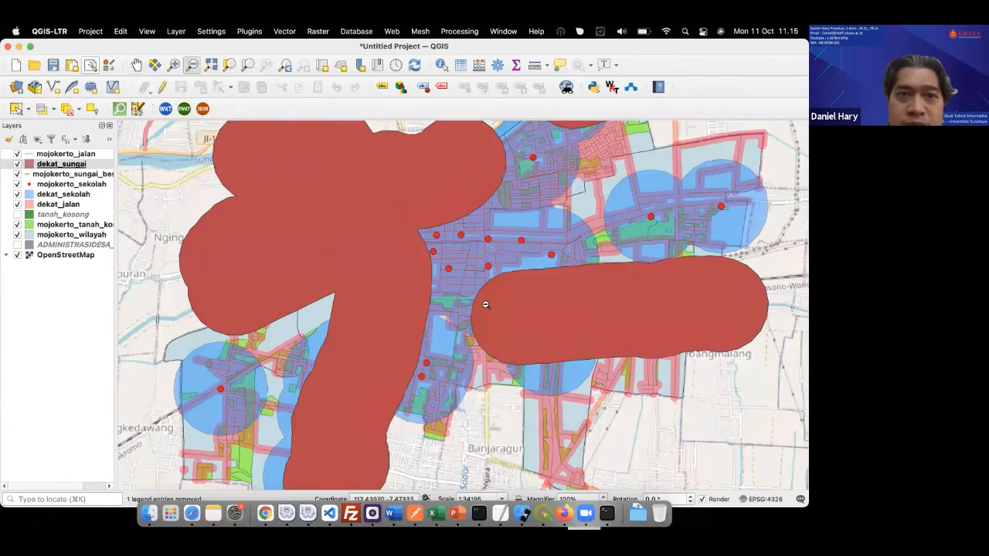
left_click(485, 305)
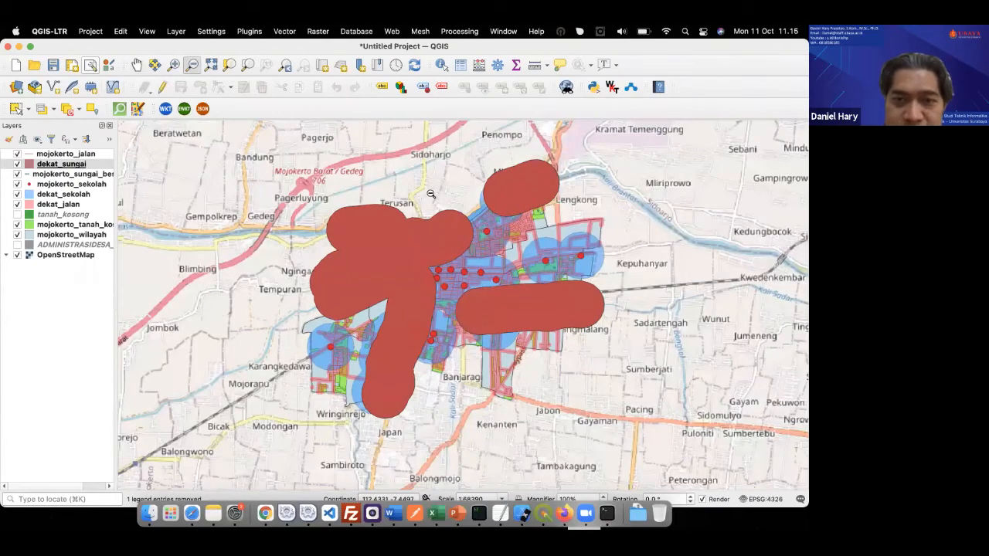
Zoom in on the Mojokerto area and hide the dekat_jalan and dekat_sekolah layers.
left_click(176, 66)
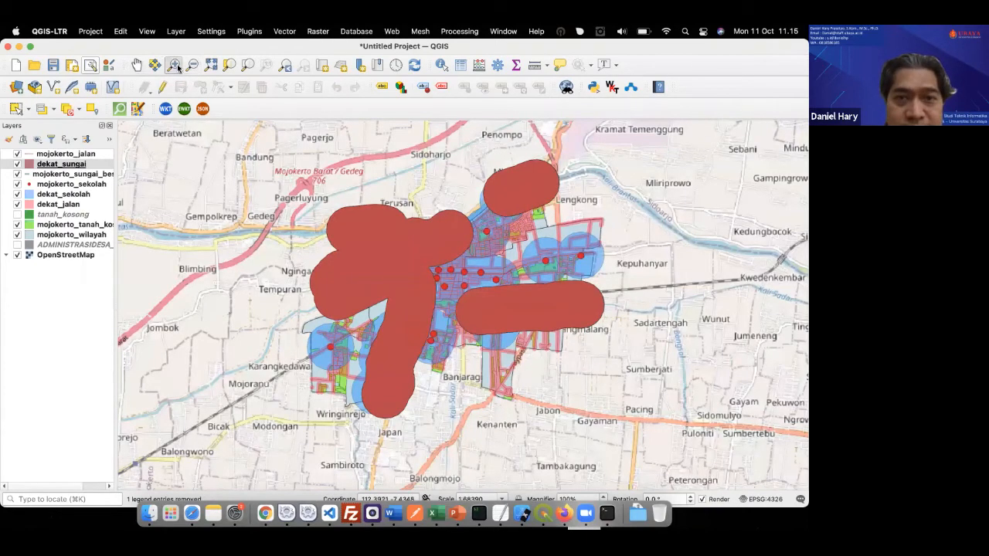
left_click_drag(259, 138, 678, 433)
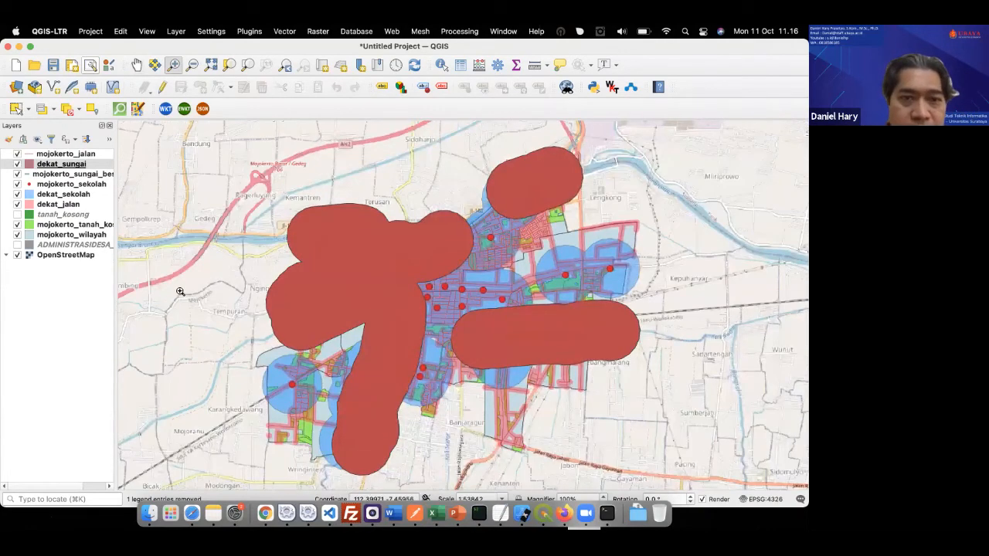
left_click(24, 195)
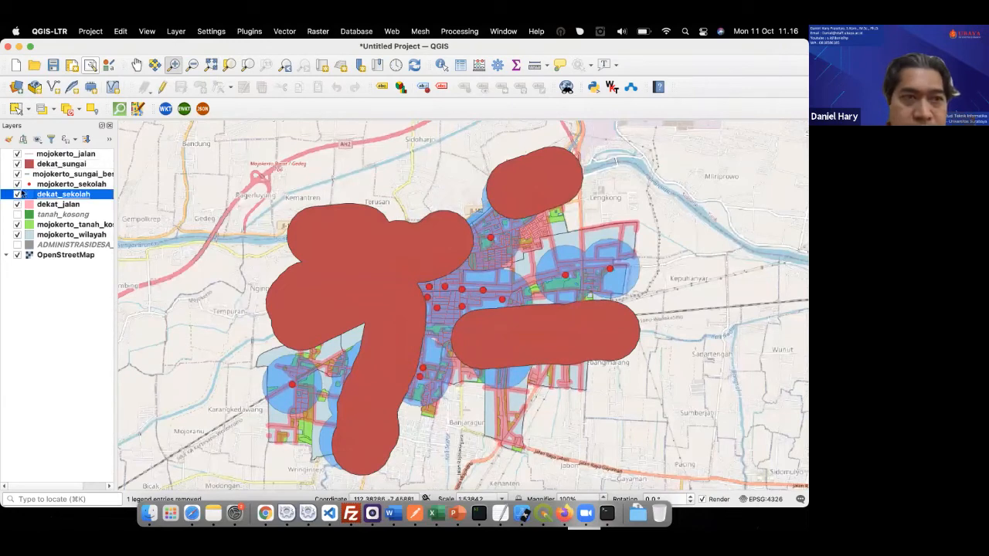
left_click(18, 204)
left_click(18, 195)
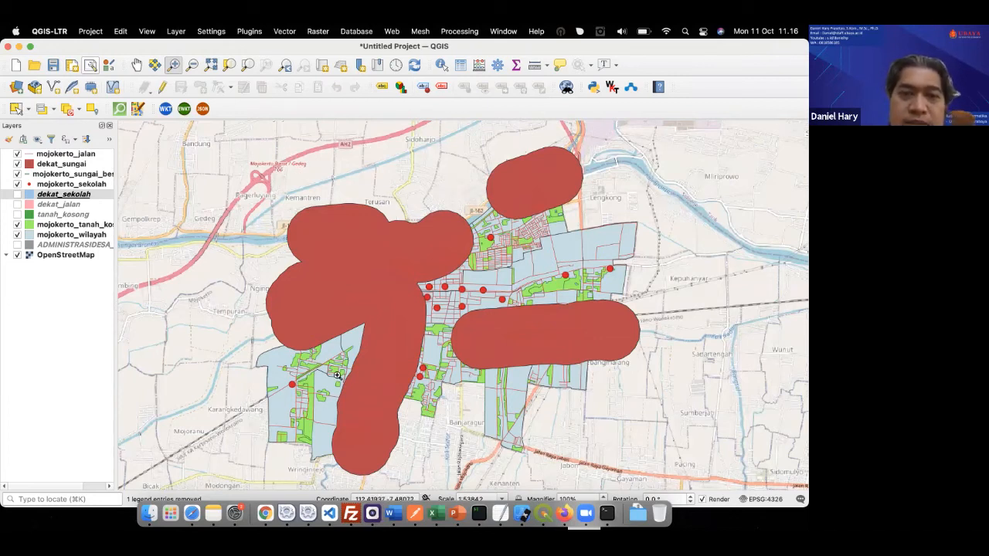
Set up a Difference with mojokerto_wilayah as the input layer and dekat_sungai as the overlay layer.
left_click(310, 32)
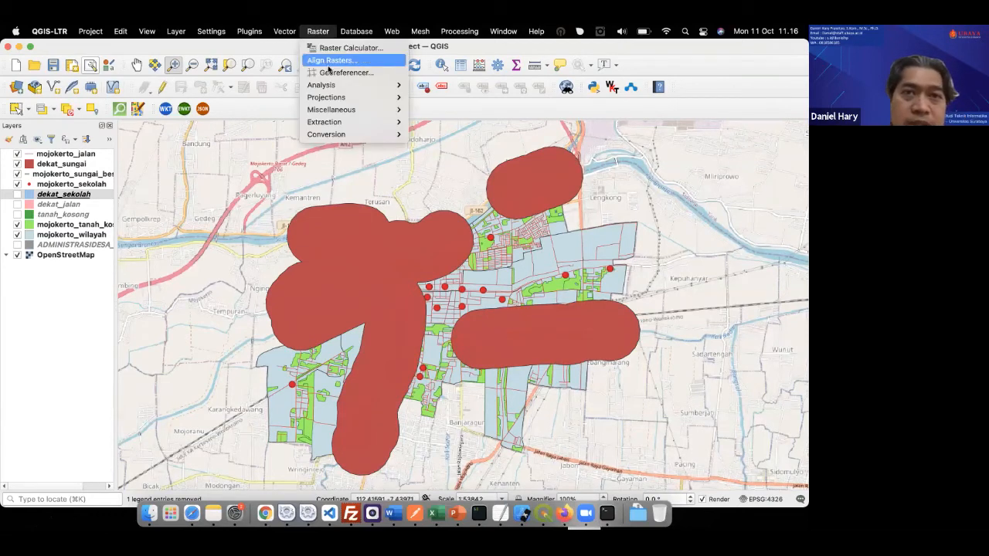
mouse_move(339, 85)
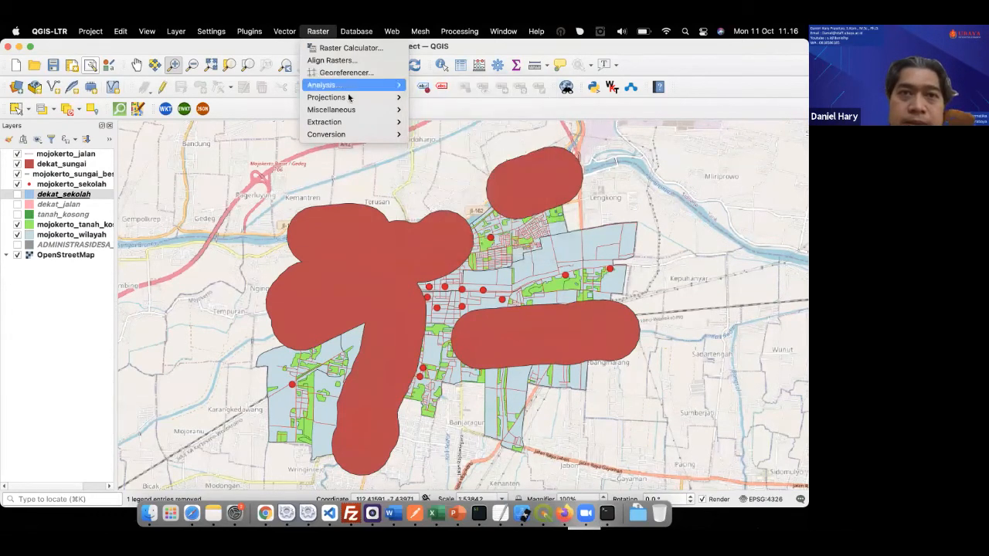
mouse_move(284, 31)
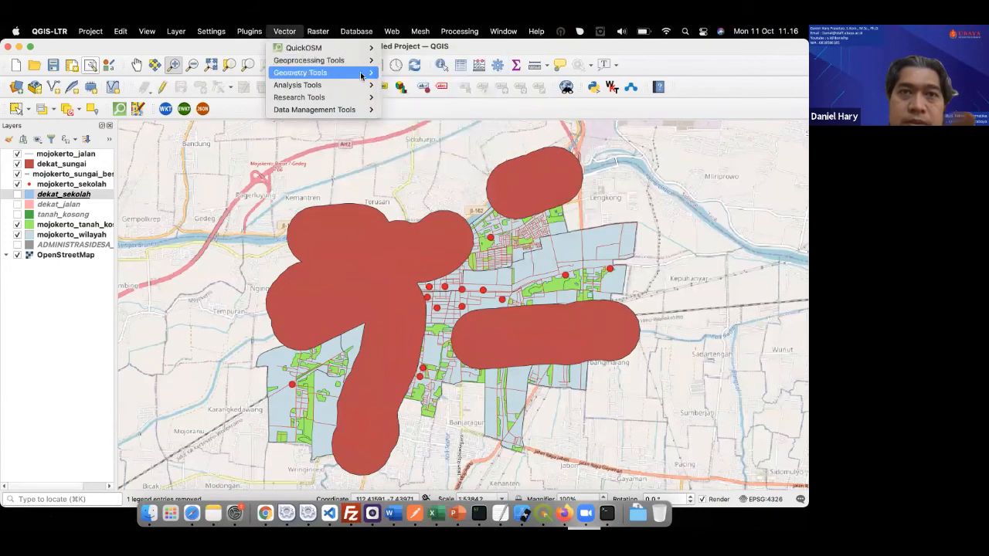
mouse_move(367, 63)
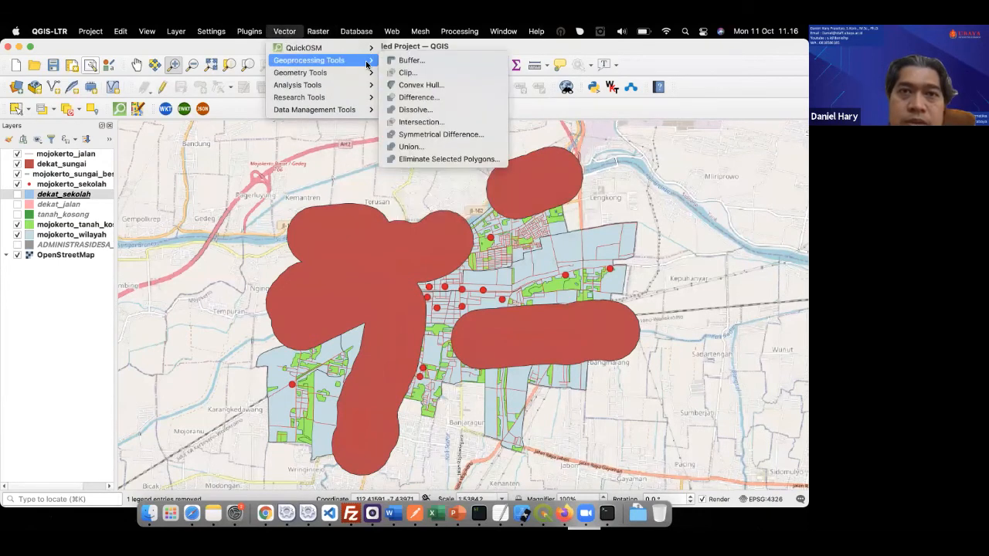
left_click(421, 96)
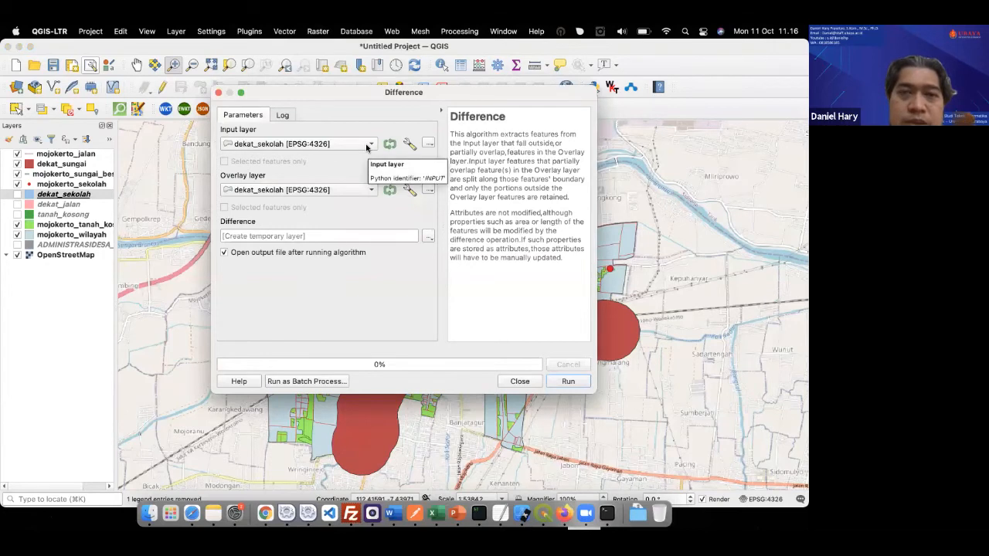
left_click(367, 145)
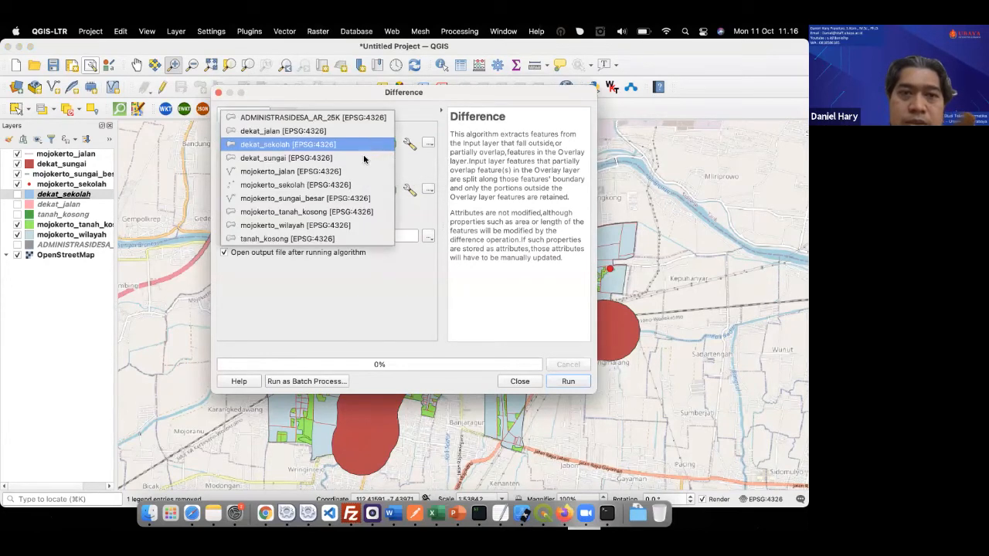
left_click(356, 225)
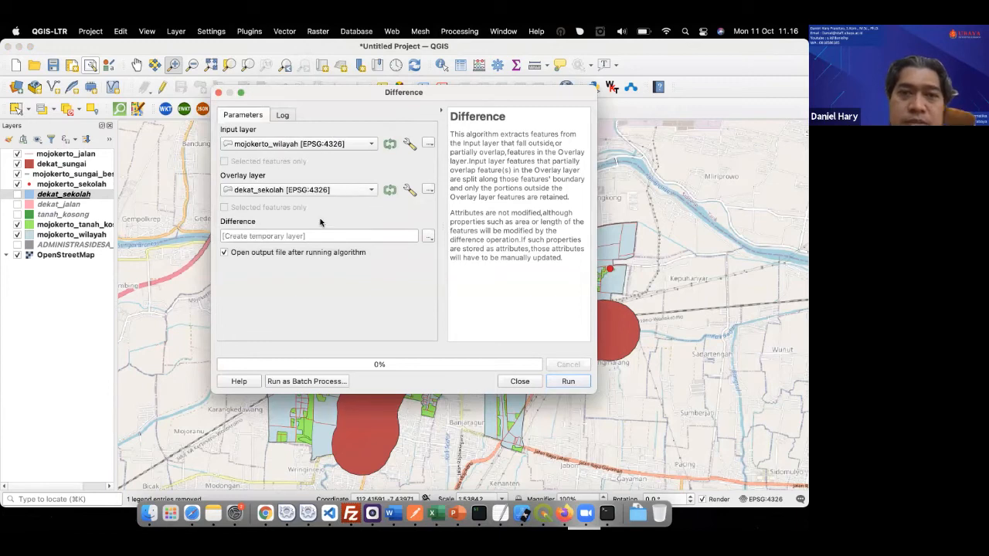
left_click(370, 189)
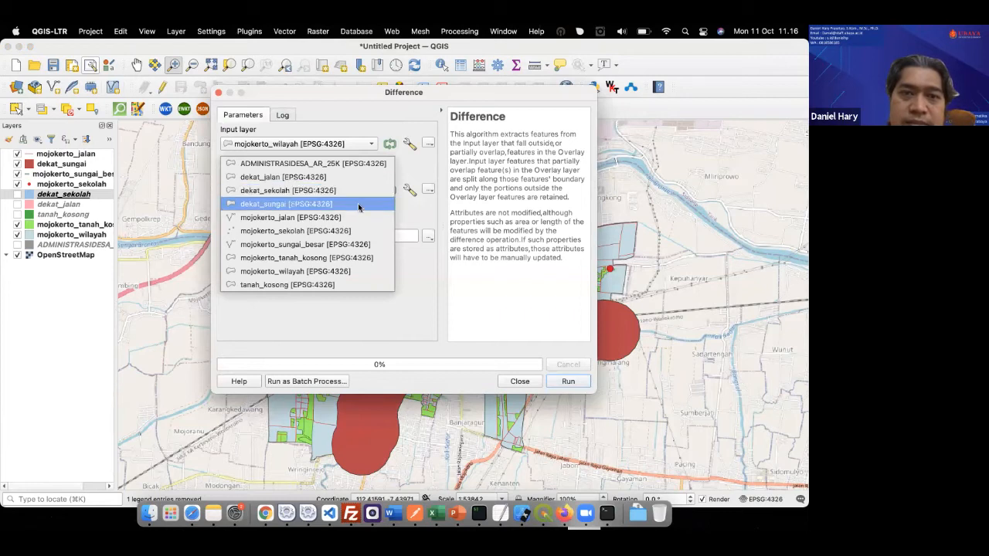
left_click(357, 204)
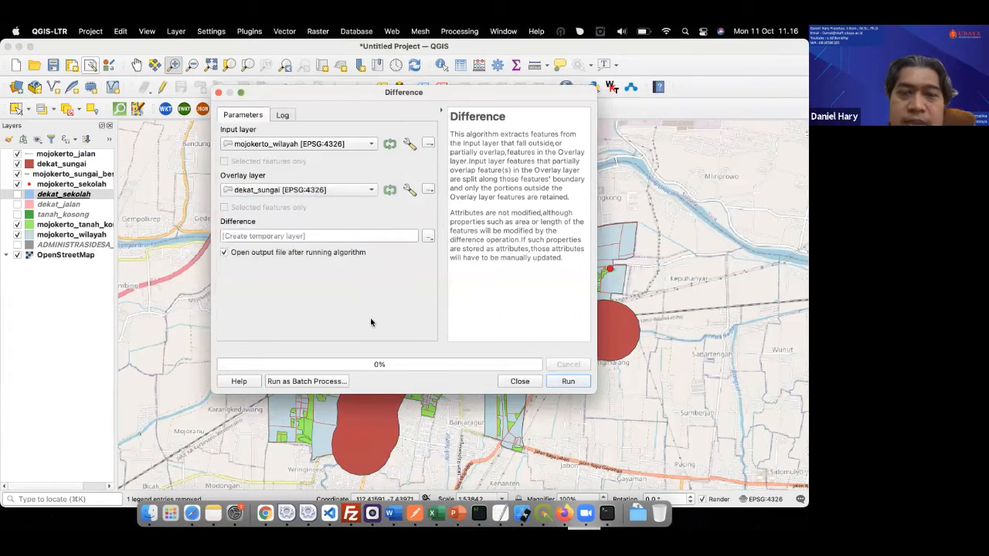
Set the Difference output to a shapefile named jauhdari_sungai in the Rencana Tata Ruang Laut Nasional folder and run it.
left_click(428, 236)
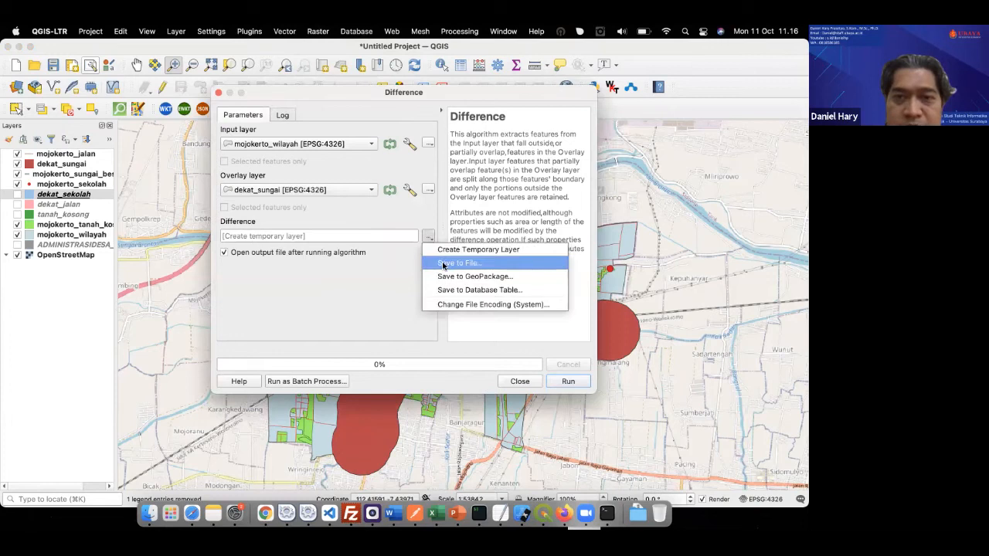
left_click(443, 265)
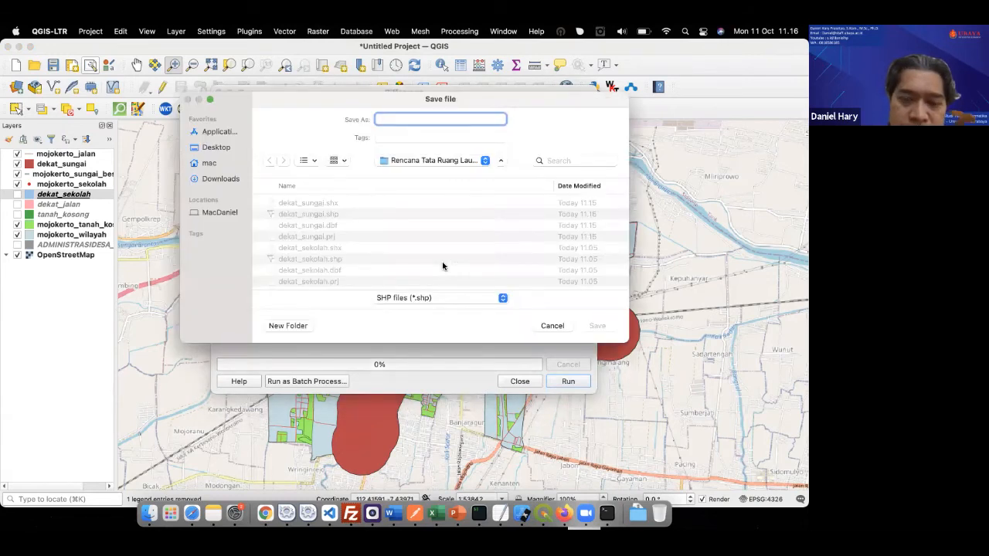
type("jauhd")
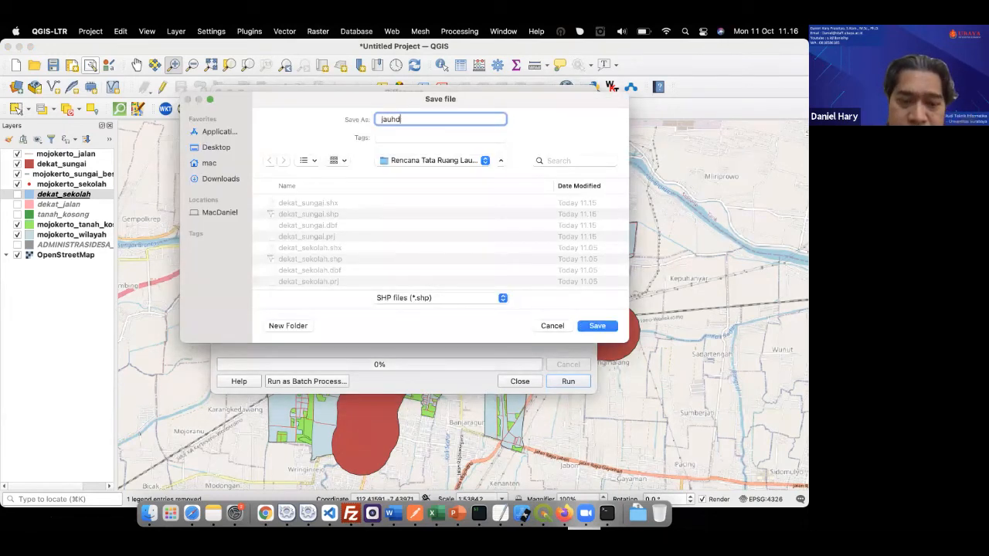
type("ari")
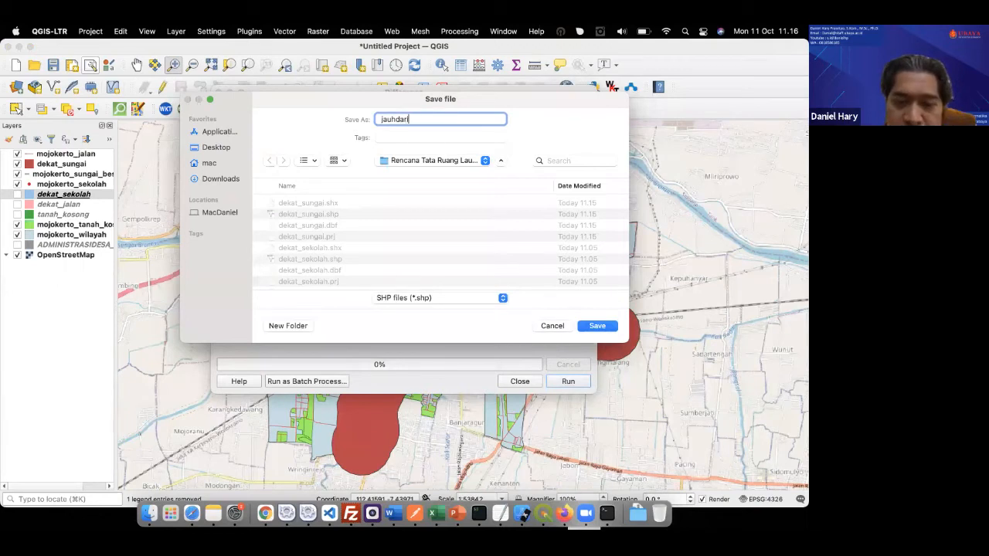
type("_sungai")
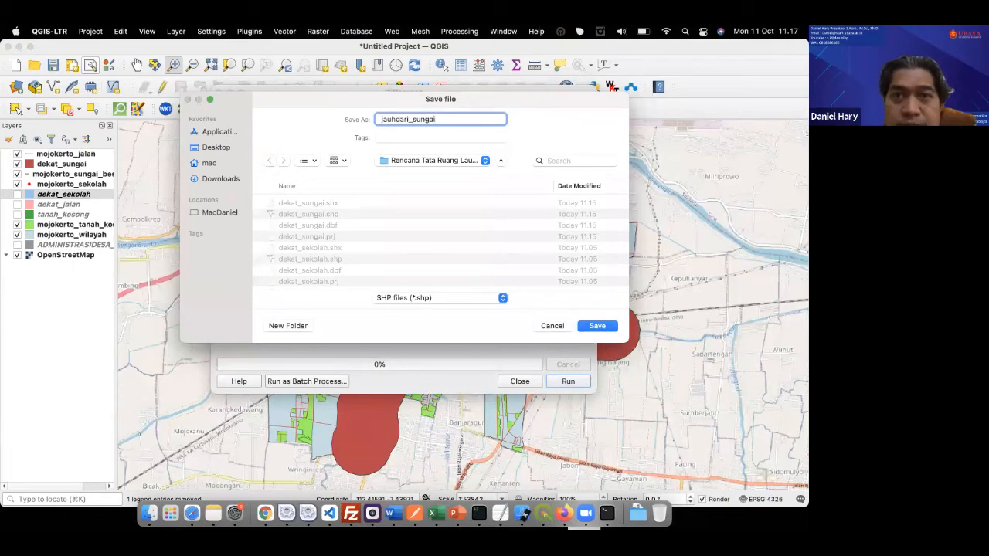
left_click(596, 326)
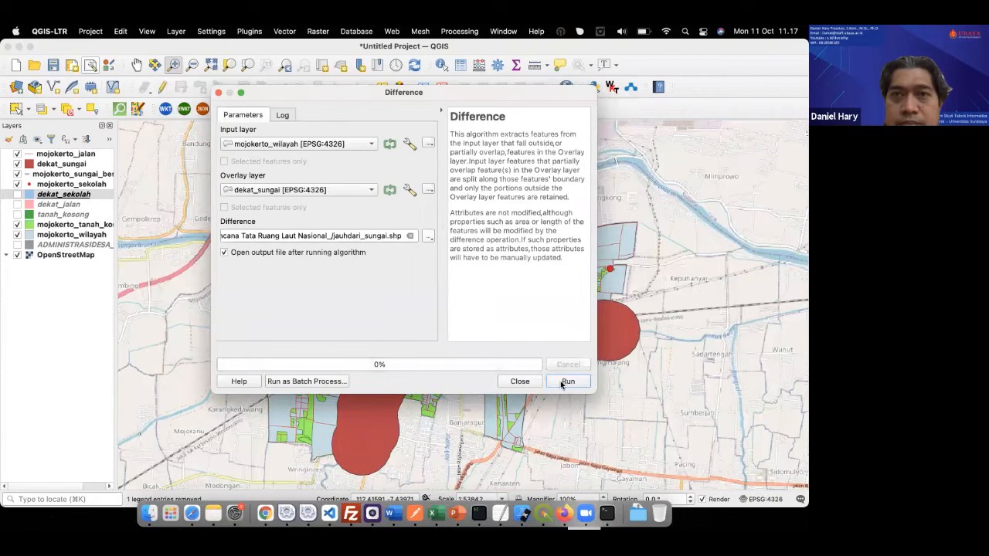
left_click(564, 382)
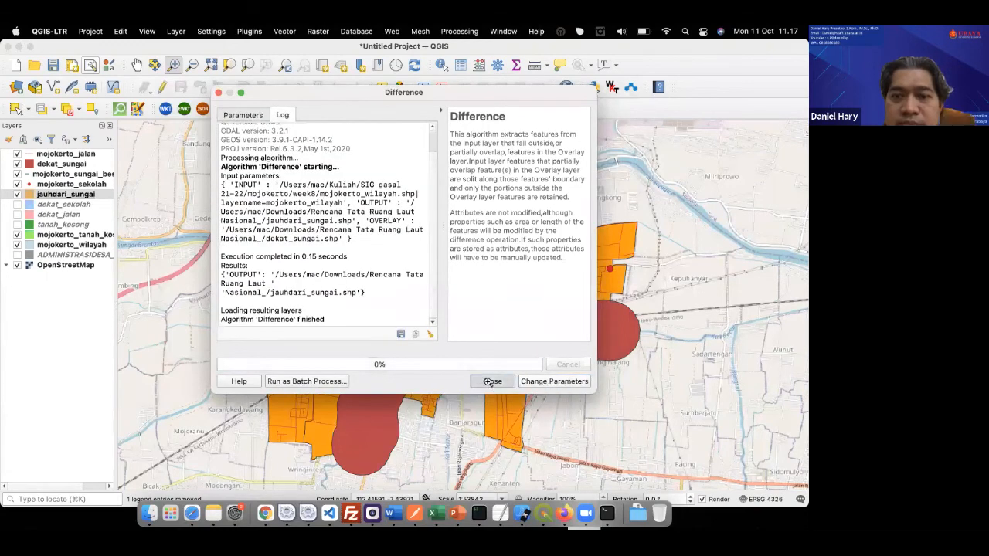
left_click(492, 382)
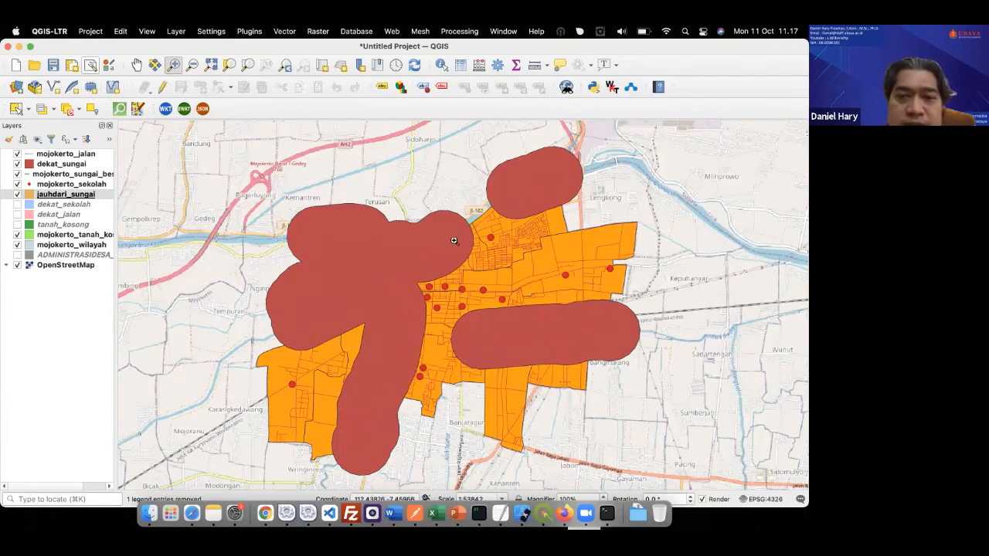
Hide the dekat_sungai and mojokerto_jalan layers to inspect the area covered by jauhdari_sungai.
left_click(17, 163)
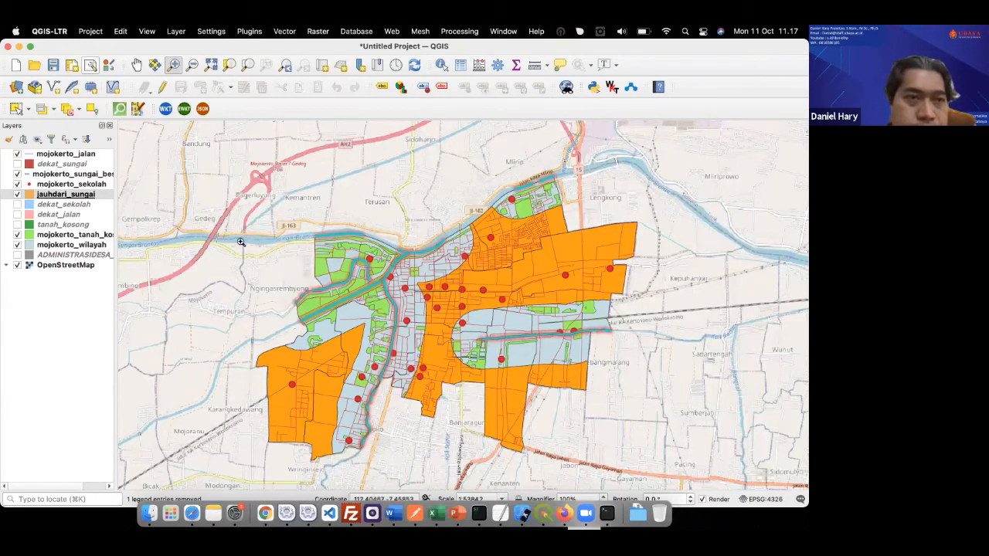
left_click(18, 195)
left_click(18, 194)
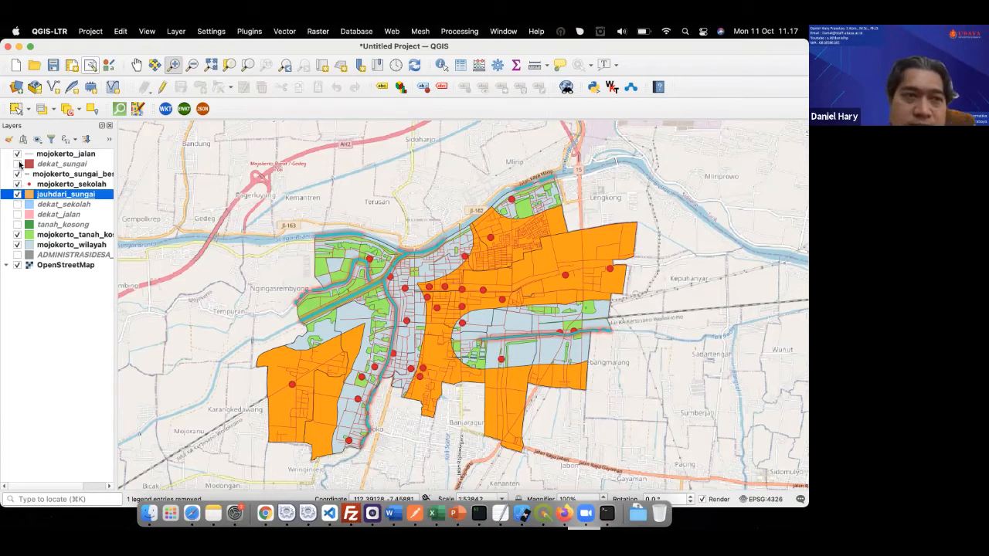
left_click(18, 154)
left_click(18, 156)
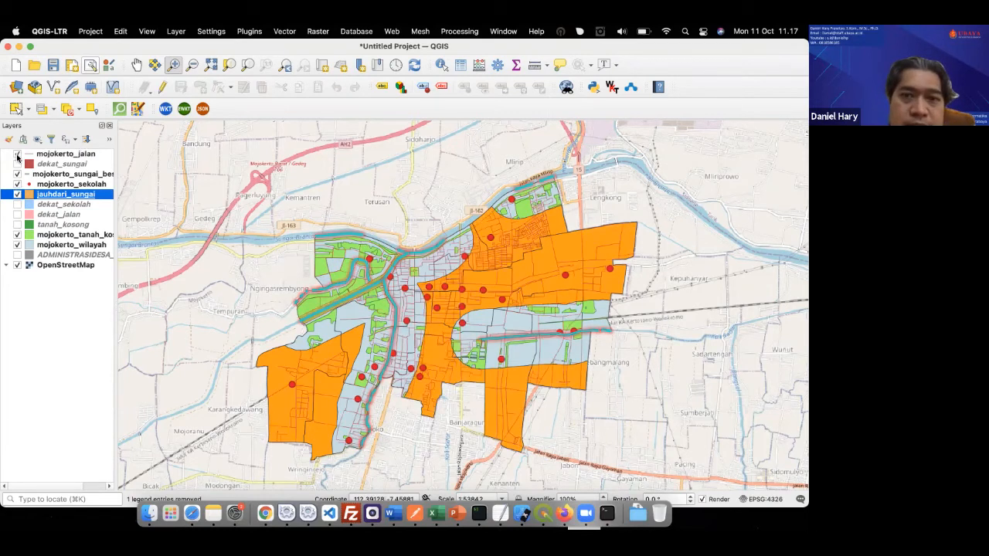
left_click(18, 156)
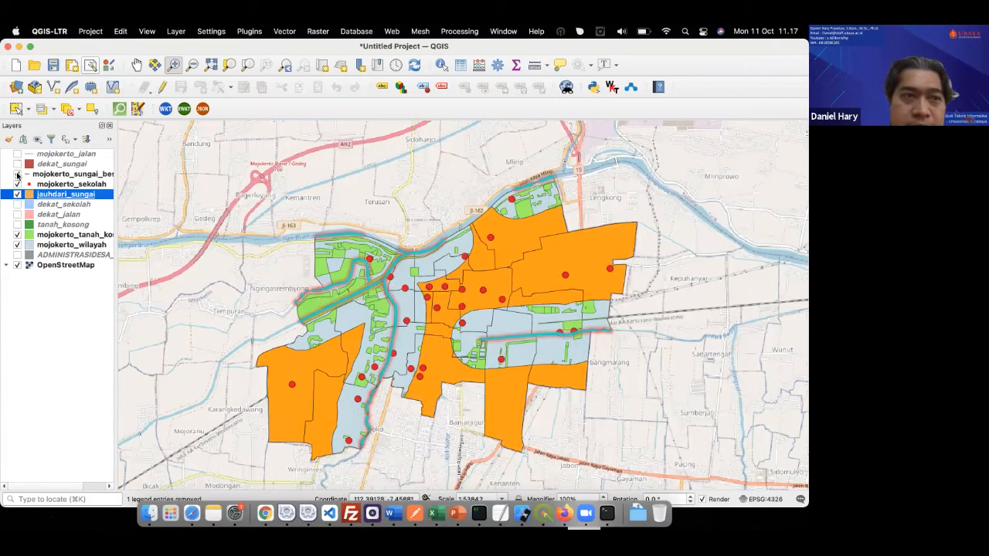
Show dekat_sekolah and dekat_jalan, and reorder the layers so dekat_jalan, mojokerto_tanah_kosong and dekat_sekolah lie above jauhdari_sungai in that order.
left_click(17, 204)
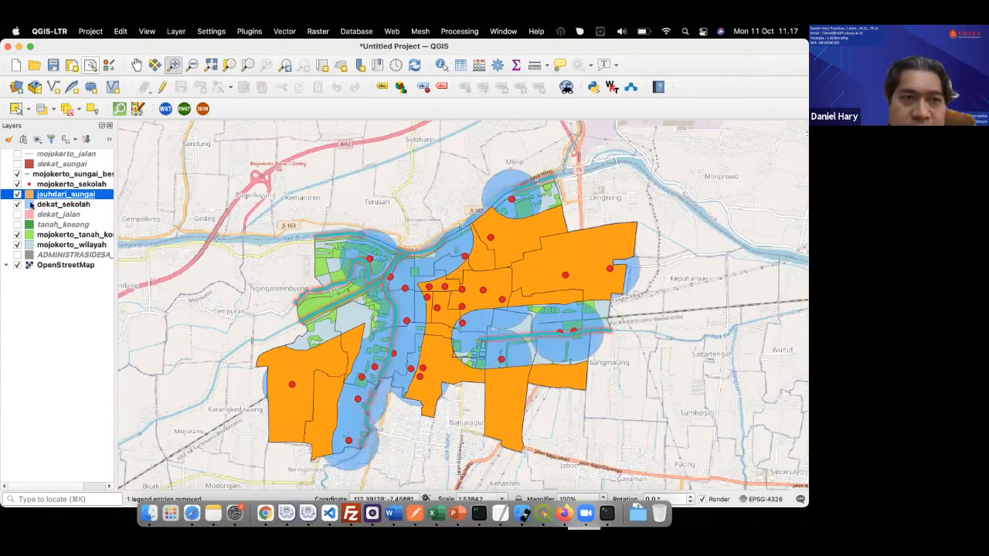
left_click_drag(56, 205, 57, 192)
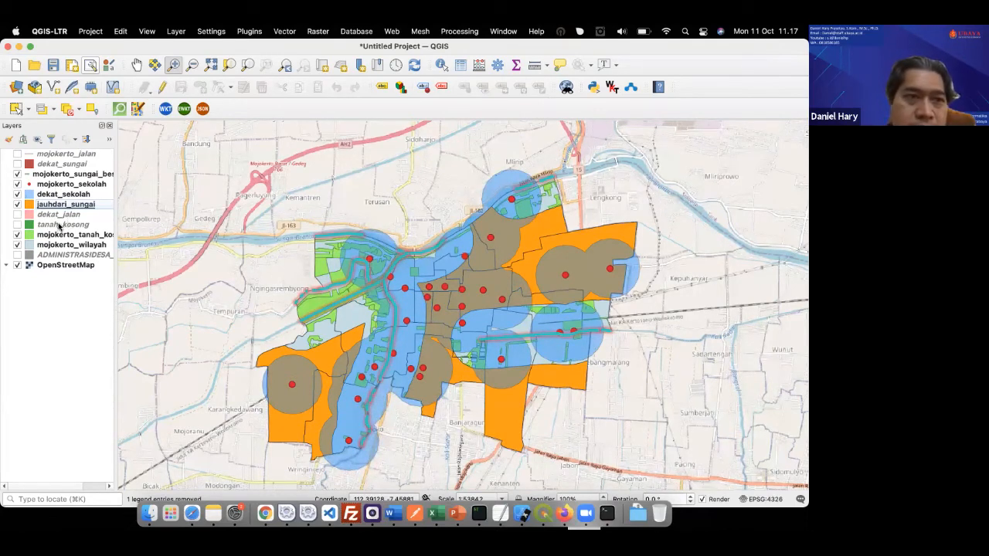
left_click(17, 215)
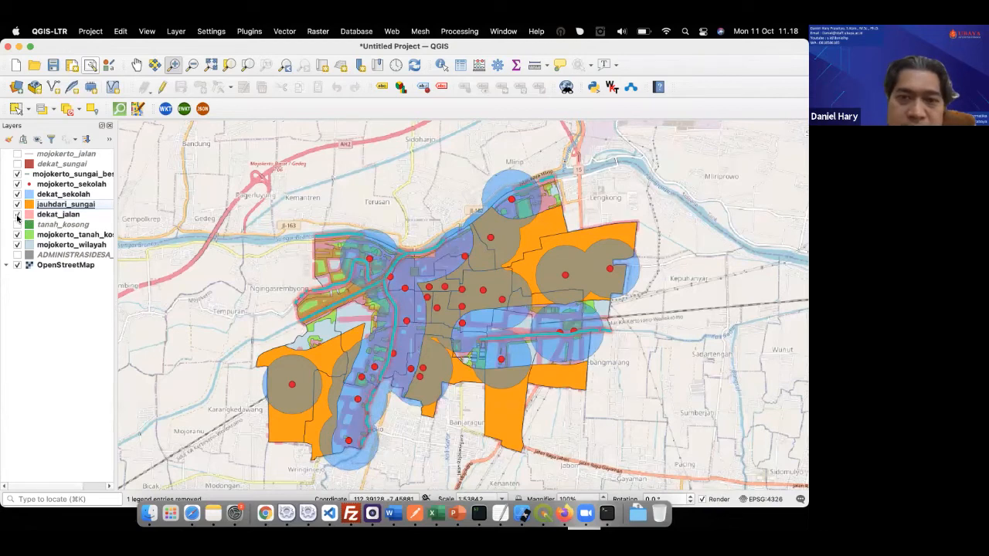
left_click_drag(51, 215, 54, 196)
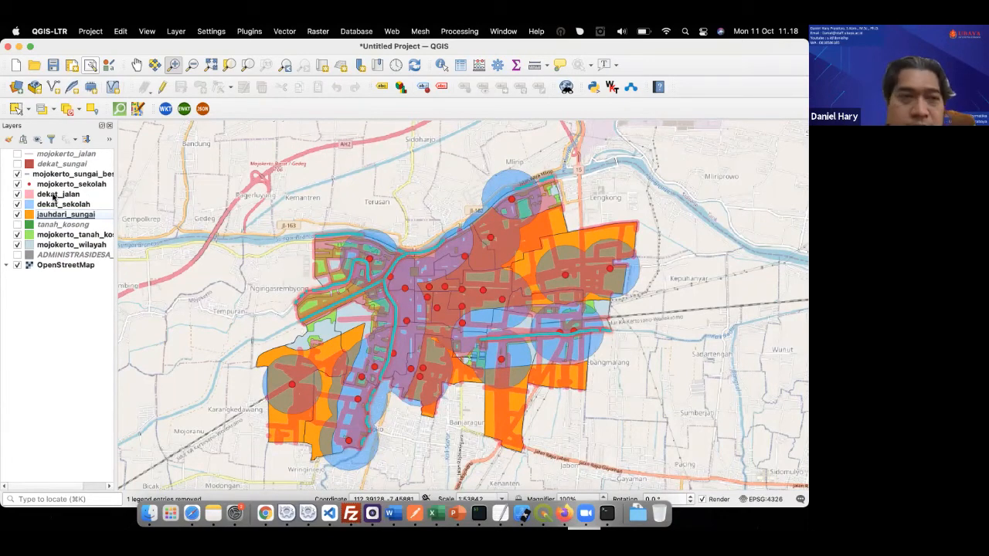
left_click(51, 235)
left_click_drag(50, 217, 51, 195)
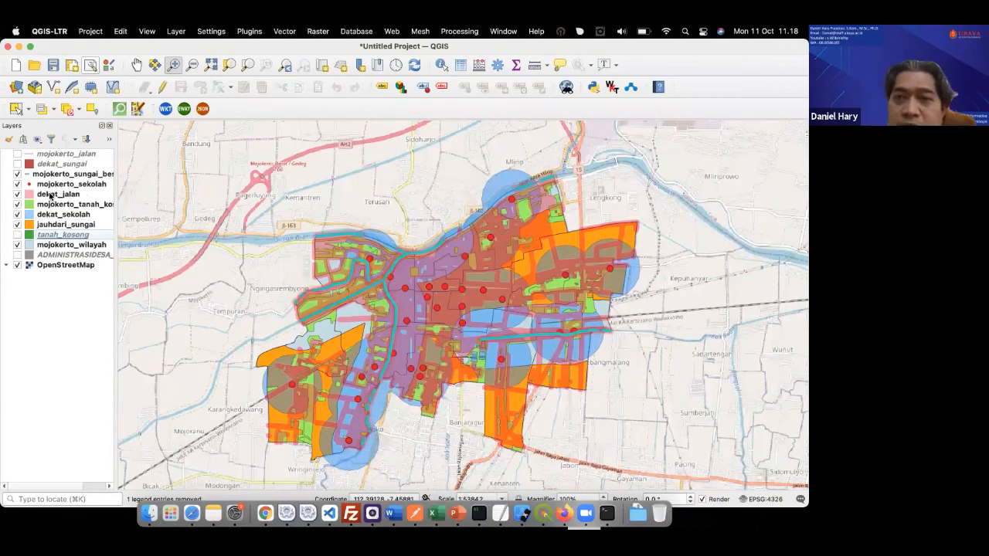
Switch to PowerPoint, review the near-river and far-from-river result maps on slide 20, and move on to the Intersection, Union section.
key("super+Tab")
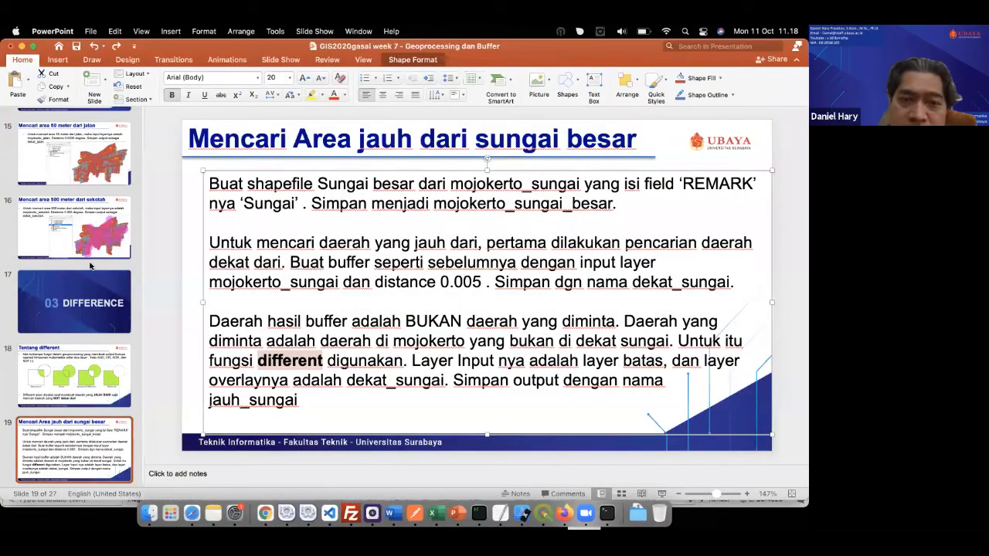
scroll(110, 319, "down", 5)
scroll(110, 319, "down", 2)
left_click(109, 288)
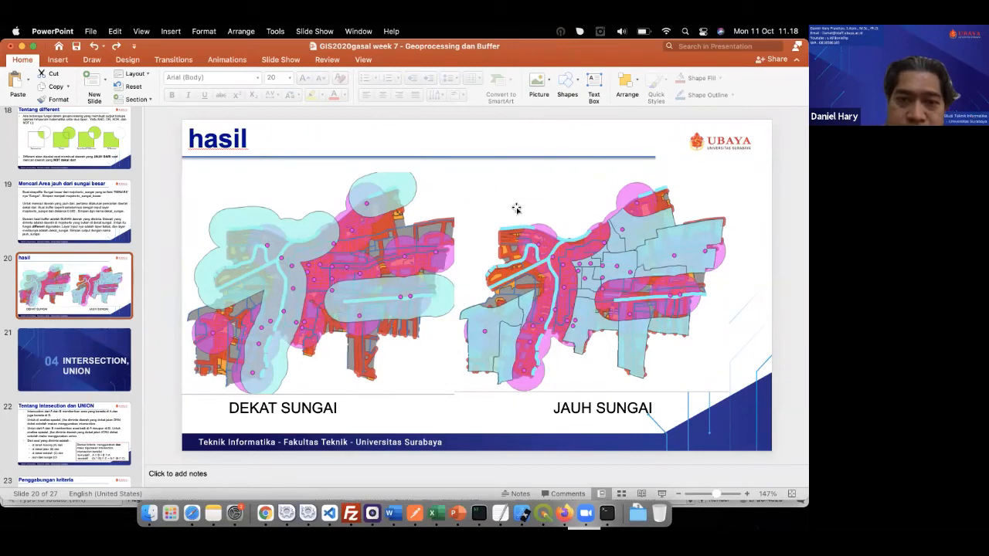
left_click(100, 361)
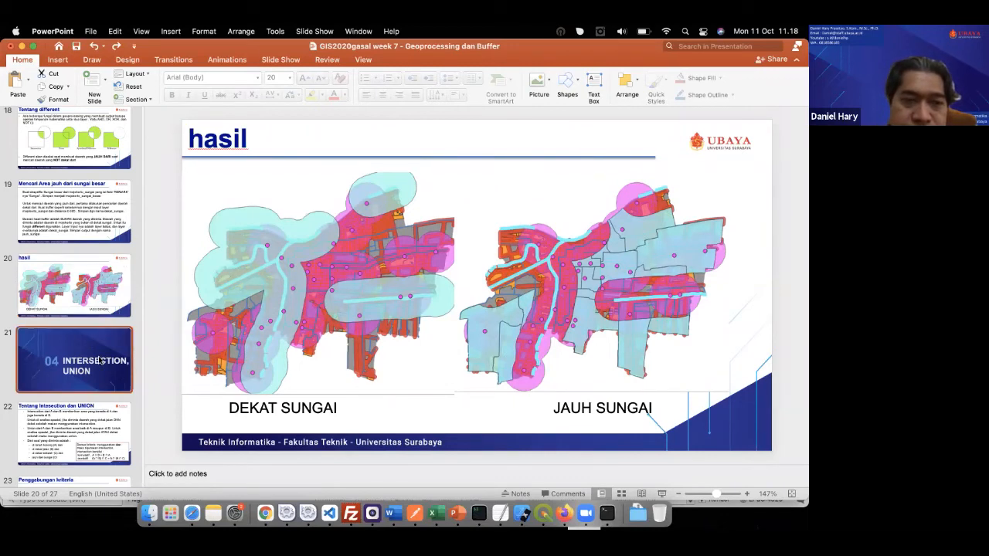
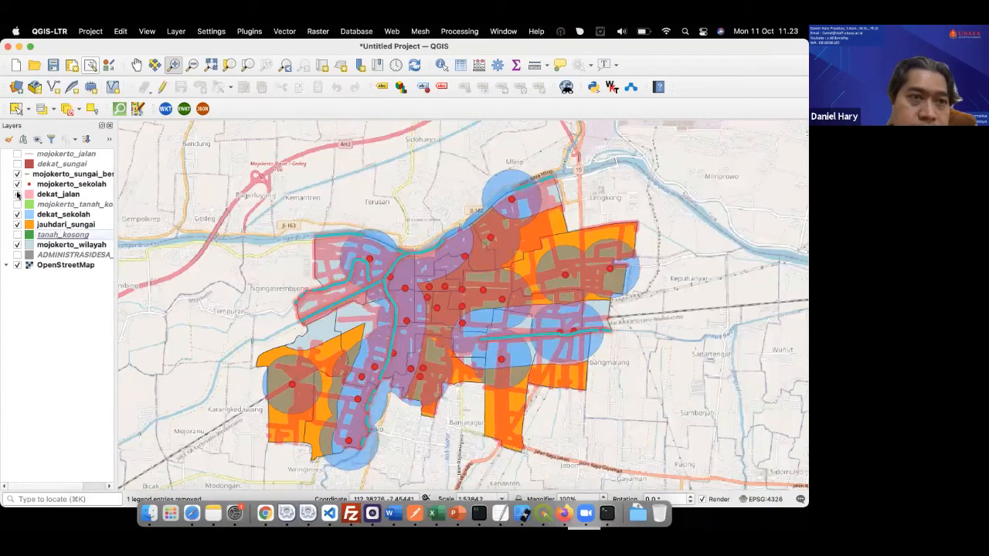
Show mojokerto_tanah_kosong and hide the dekat_sekolah, jauhdari_sungai and mojokerto_wilayah layers.
left_click(17, 205)
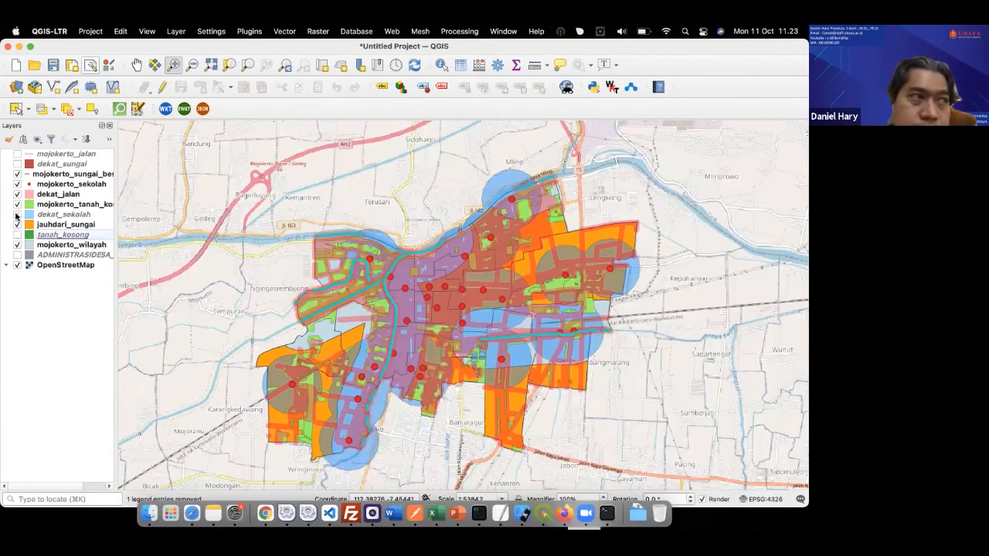
left_click(17, 215)
left_click(17, 224)
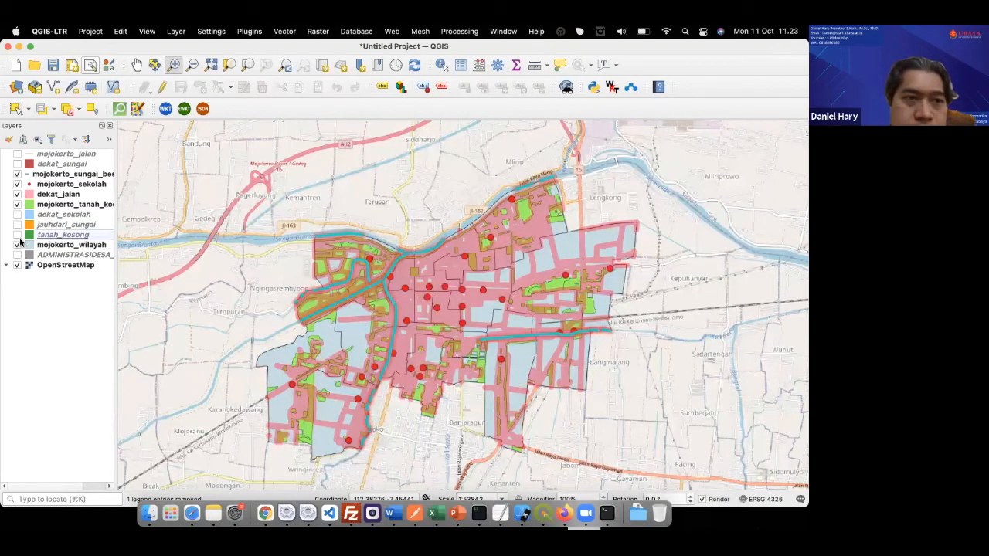
left_click(17, 245)
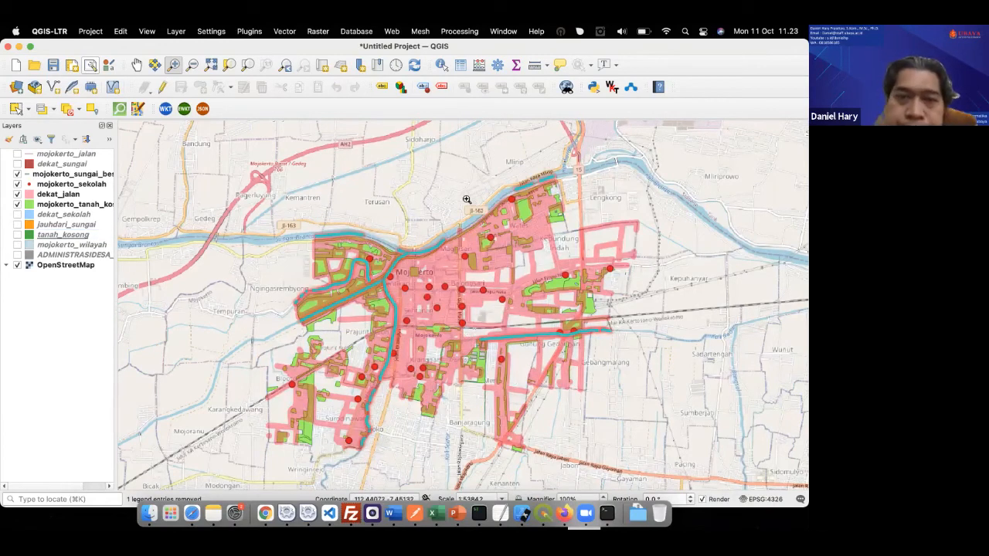
Set up an Intersection with mojokerto_tanah_kosong as the input layer and dekat_jalan as the overlay layer.
left_click(285, 31)
mouse_move(343, 72)
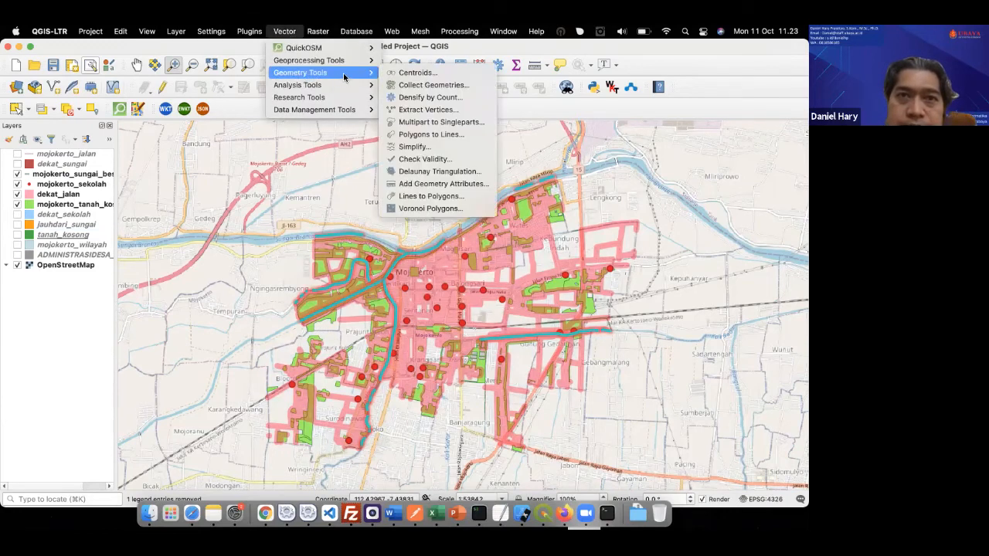
mouse_move(311, 60)
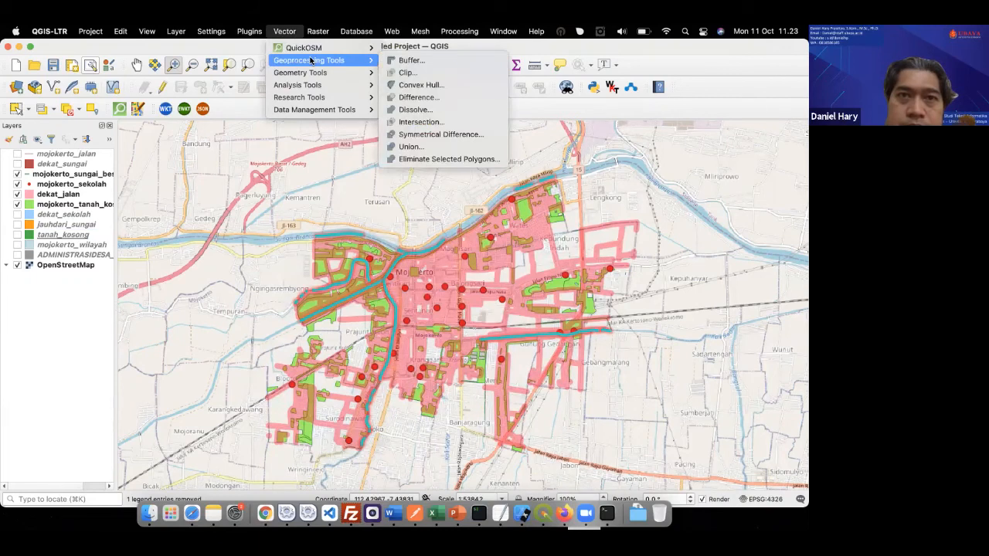
left_click(453, 124)
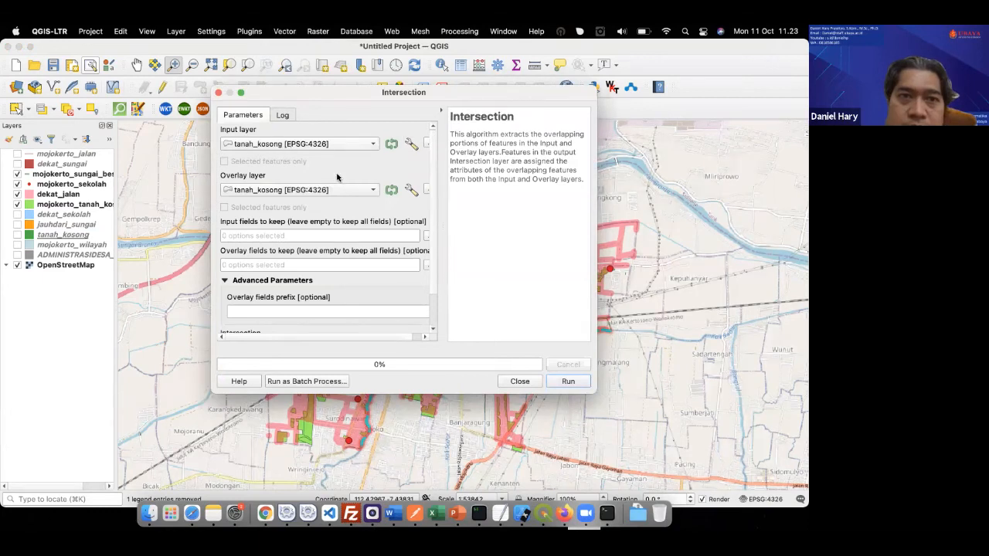
left_click(374, 190)
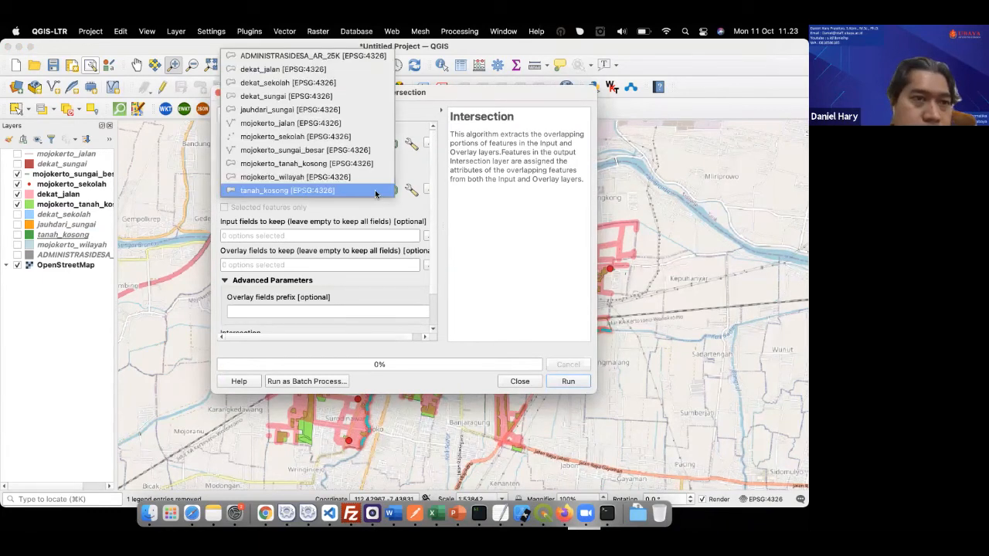
left_click(376, 192)
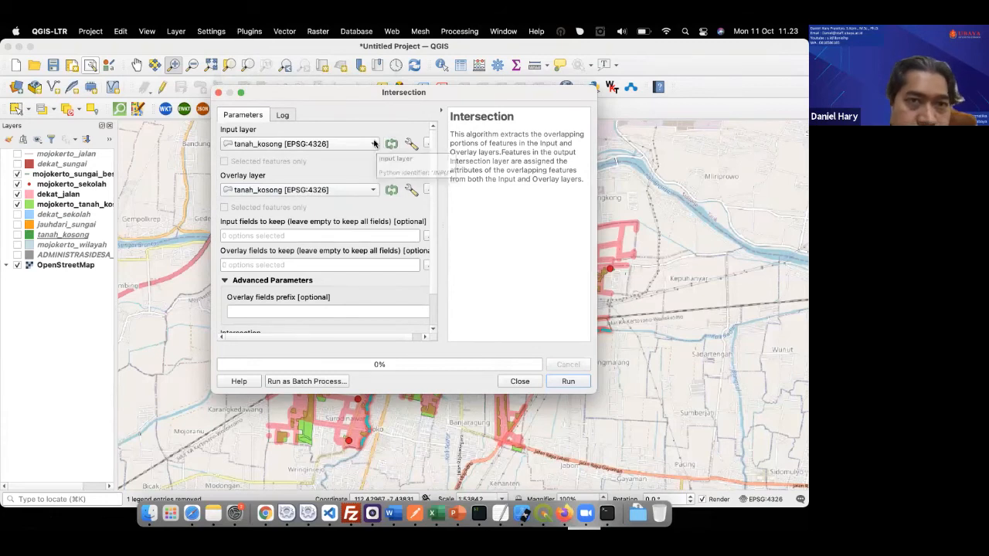
left_click(374, 144)
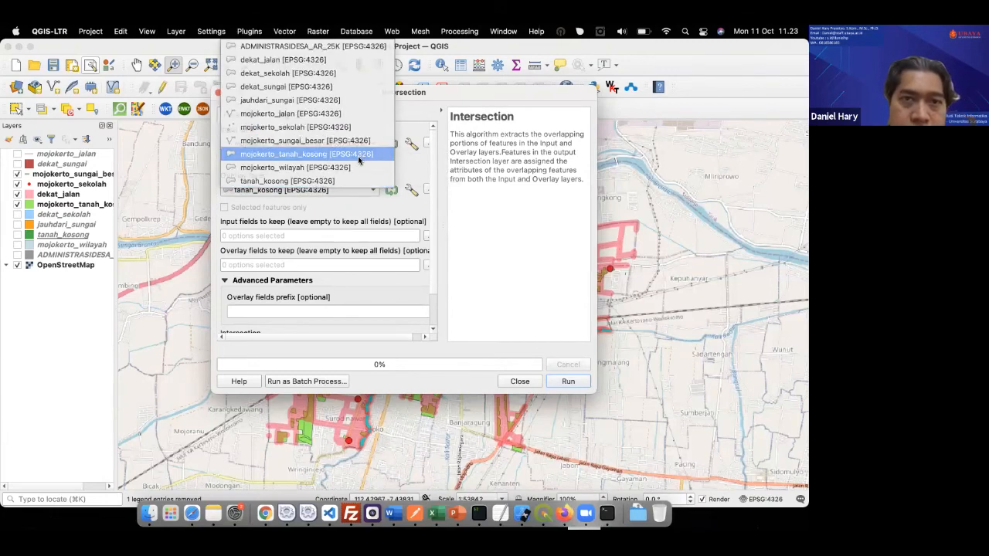
left_click(360, 154)
left_click(378, 190)
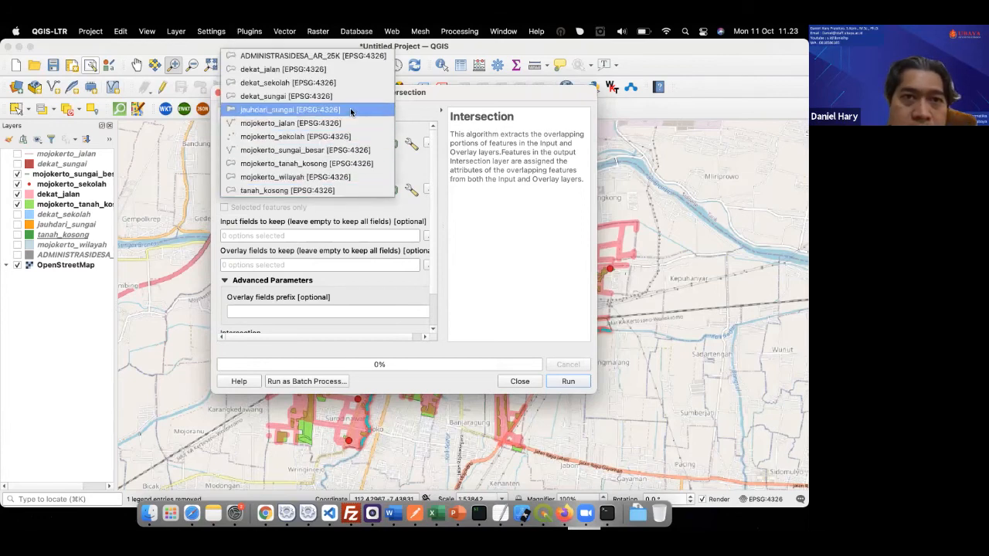
left_click(365, 71)
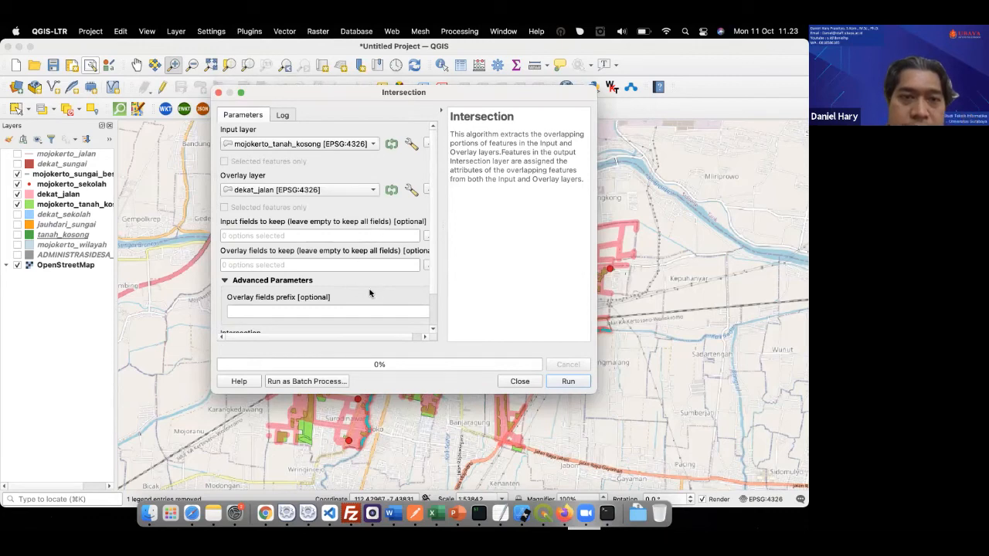
Set the Intersection output to a shapefile named tanahkosong_dekatjalan in the Rencana Tata Ruang Laut Nasional folder and run it.
scroll(432, 320, "down", 2)
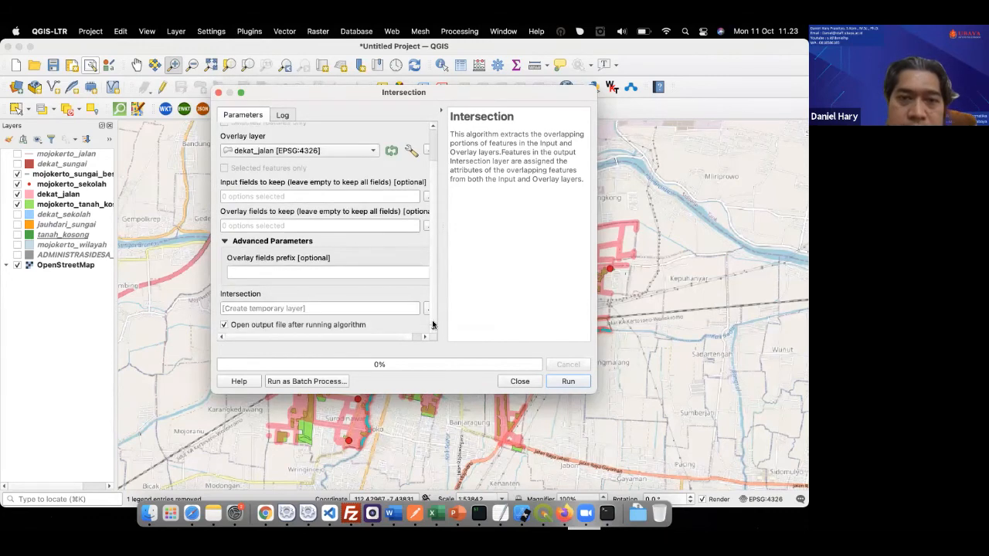
left_click(428, 309)
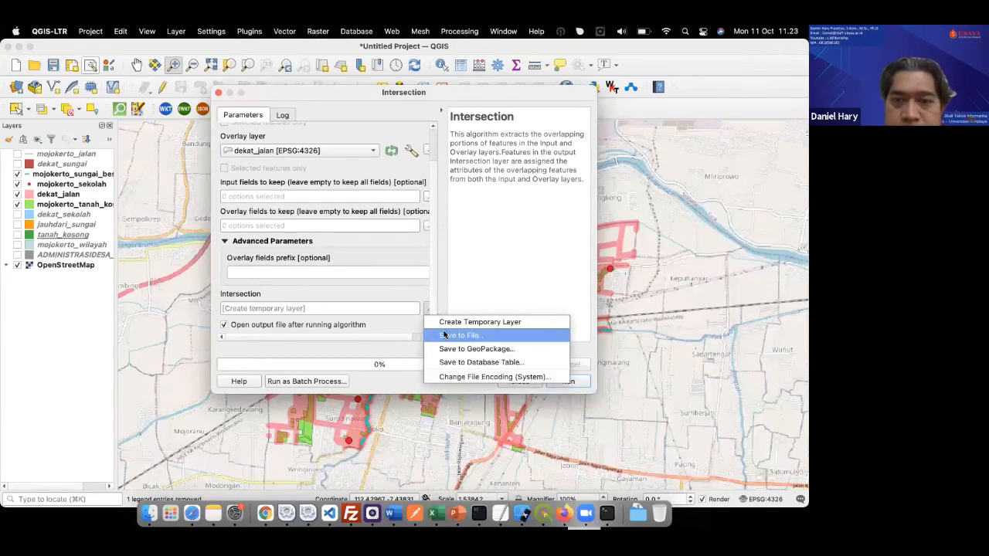
left_click(448, 337)
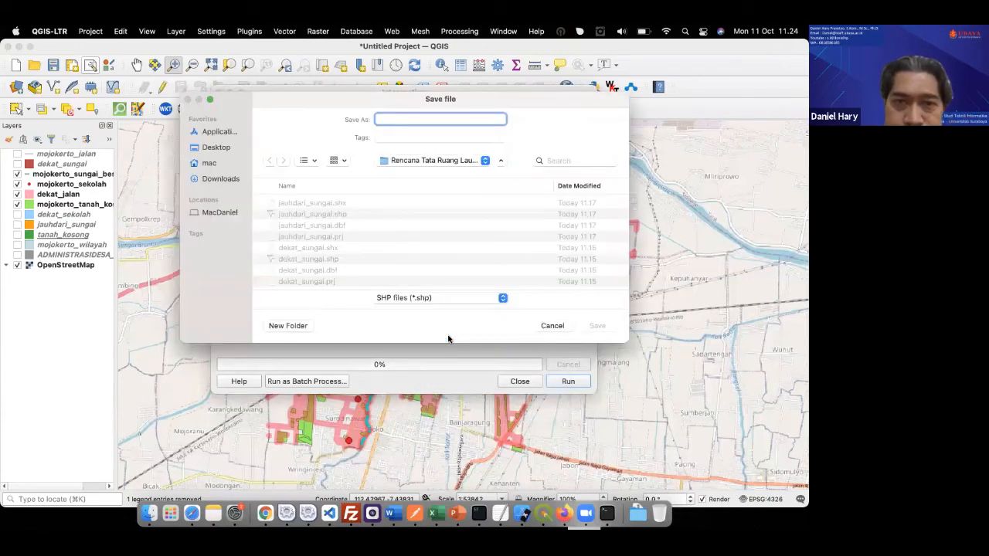
type("tanahkosong_dekatjalan")
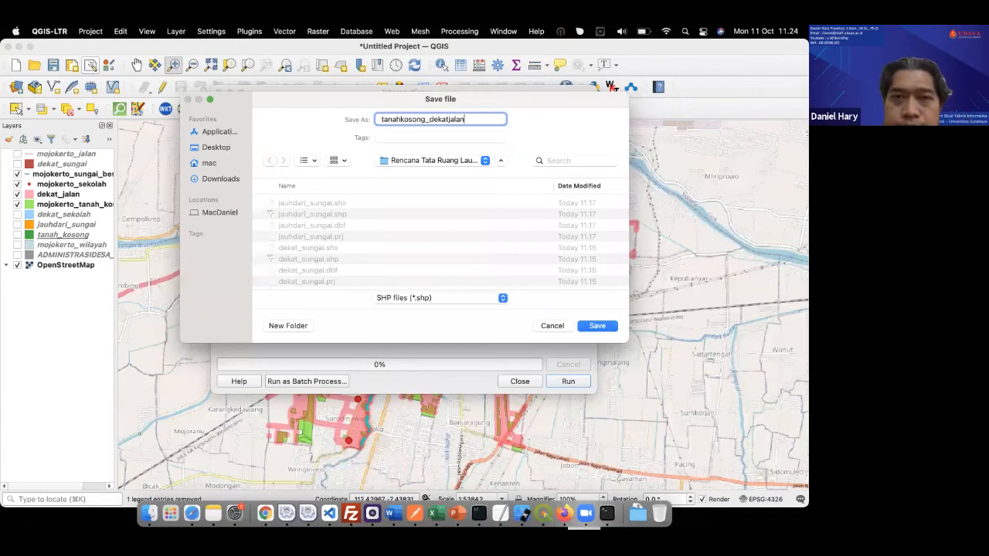
left_click(603, 326)
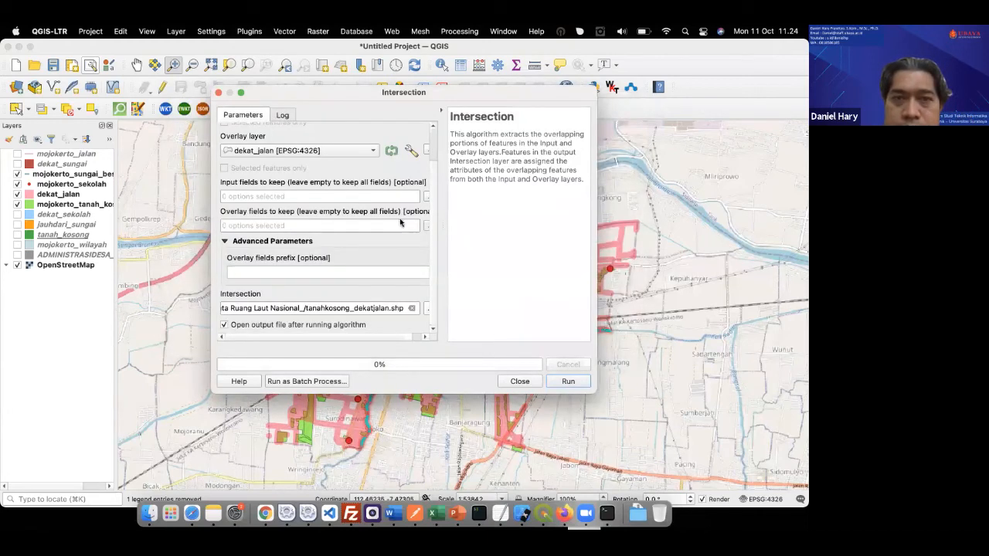
scroll(401, 223, "up", 2)
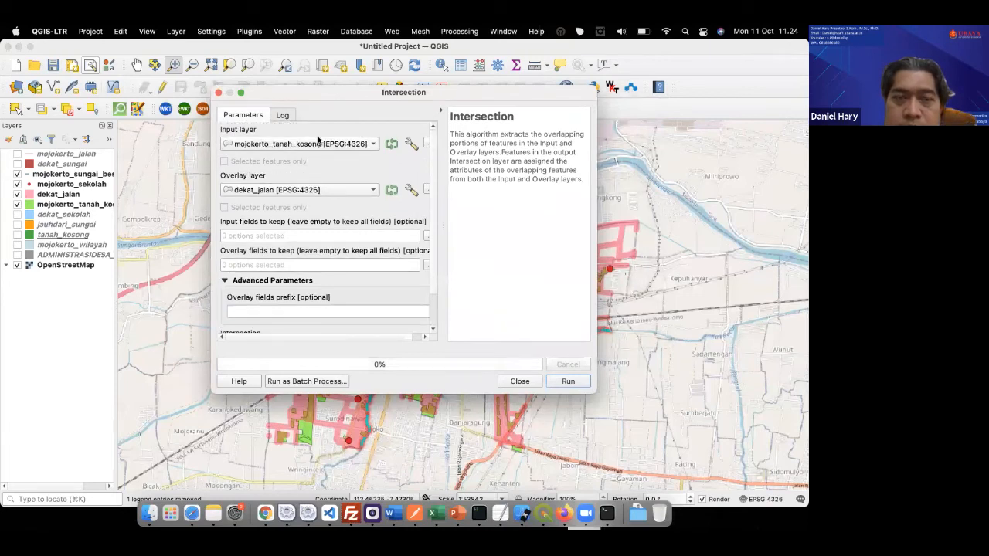
scroll(294, 196, "down", 2)
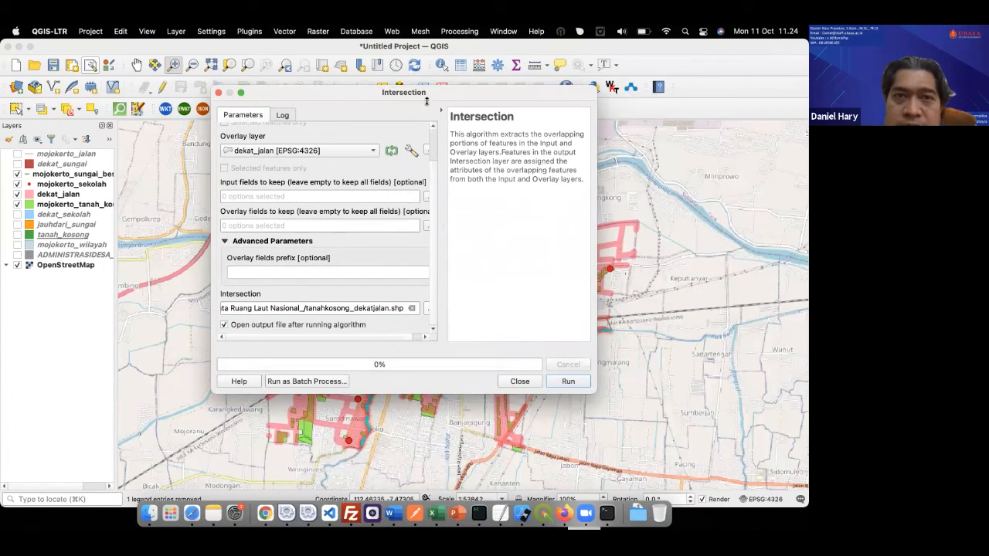
left_click(567, 381)
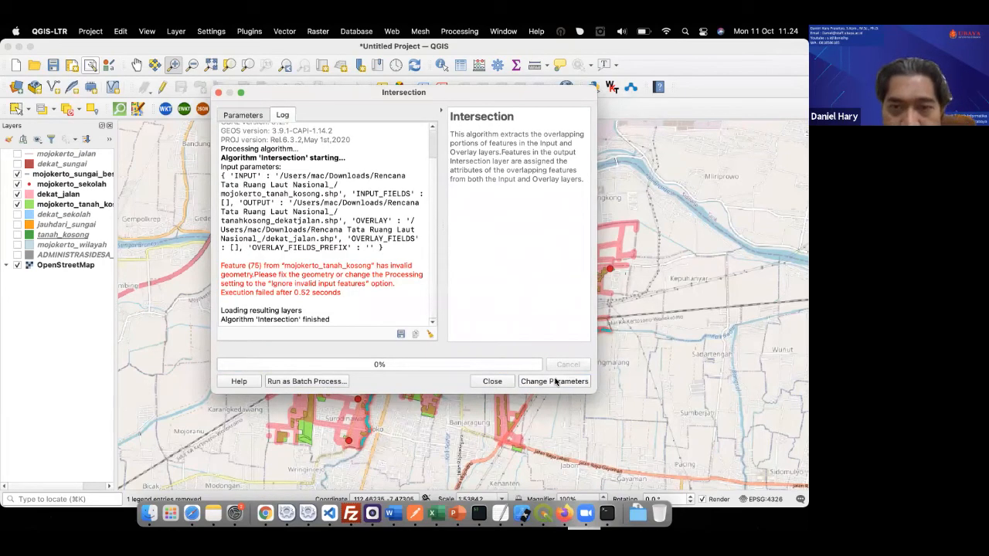
Set the input layer's invalid feature filtering to Skip (Ignore) Features with Invalid Geometries and rerun the Intersection.
left_click(242, 115)
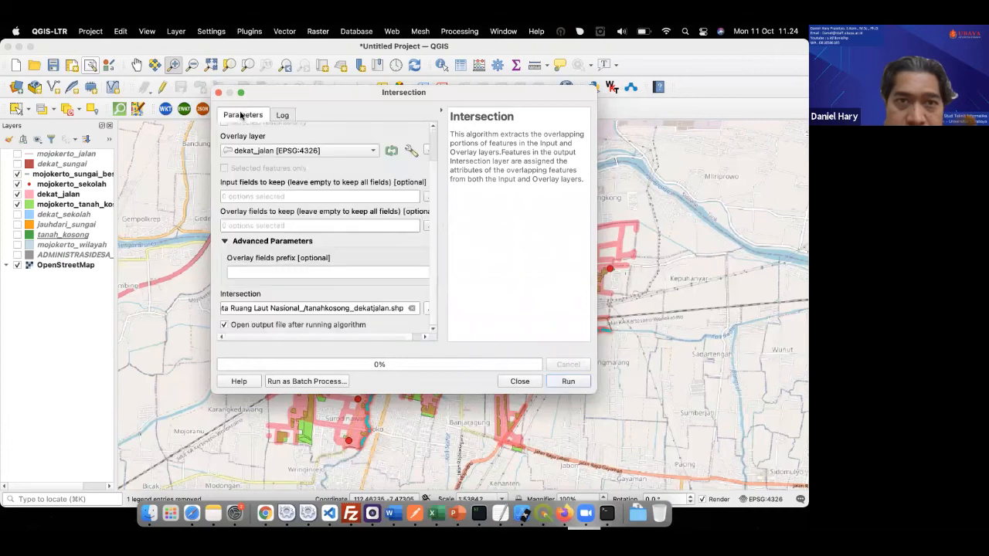
scroll(388, 151, "up", 2)
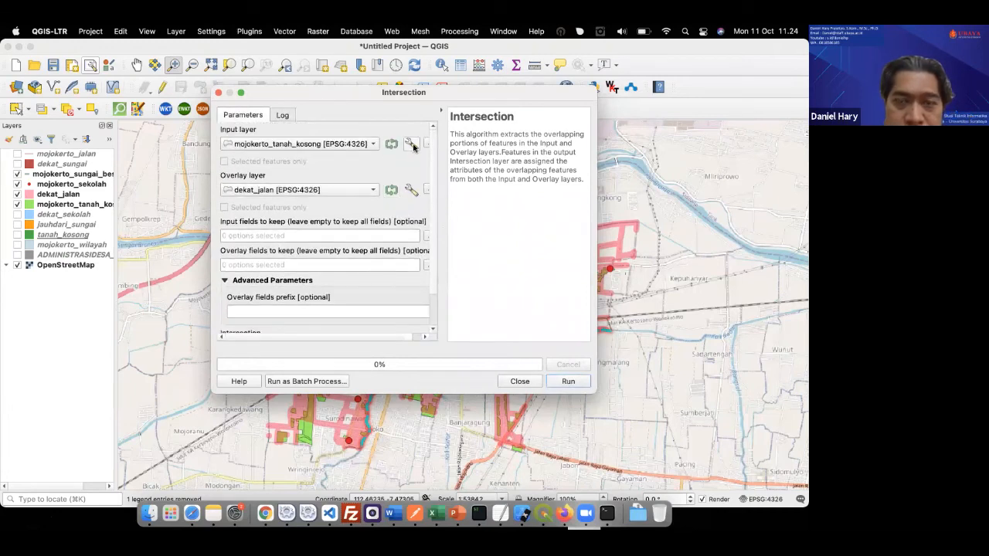
left_click(412, 145)
left_click(360, 154)
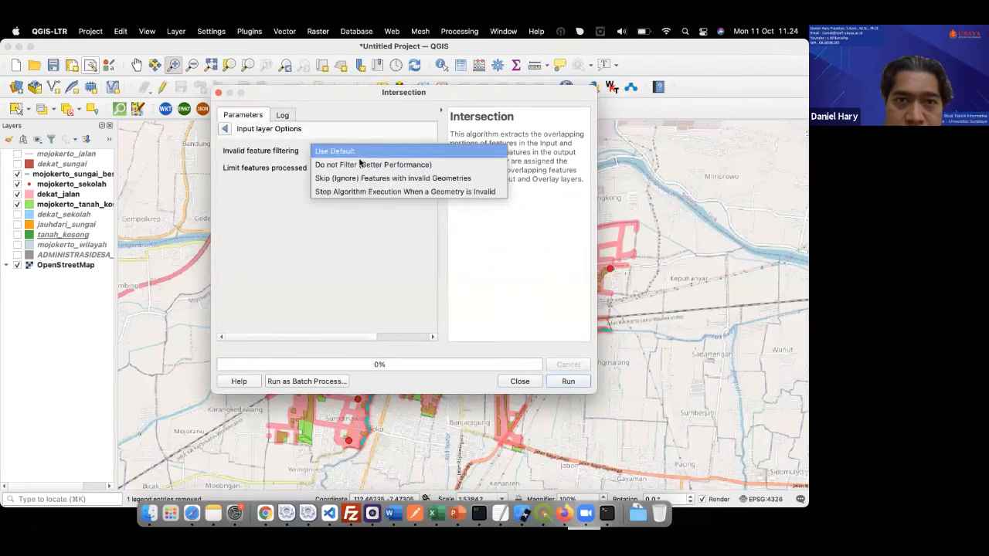
left_click(360, 177)
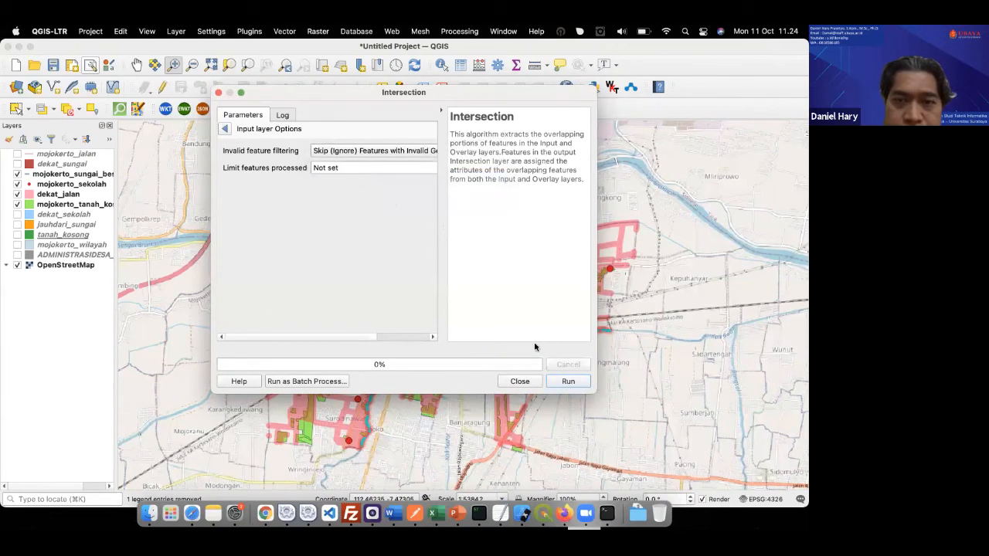
left_click(563, 384)
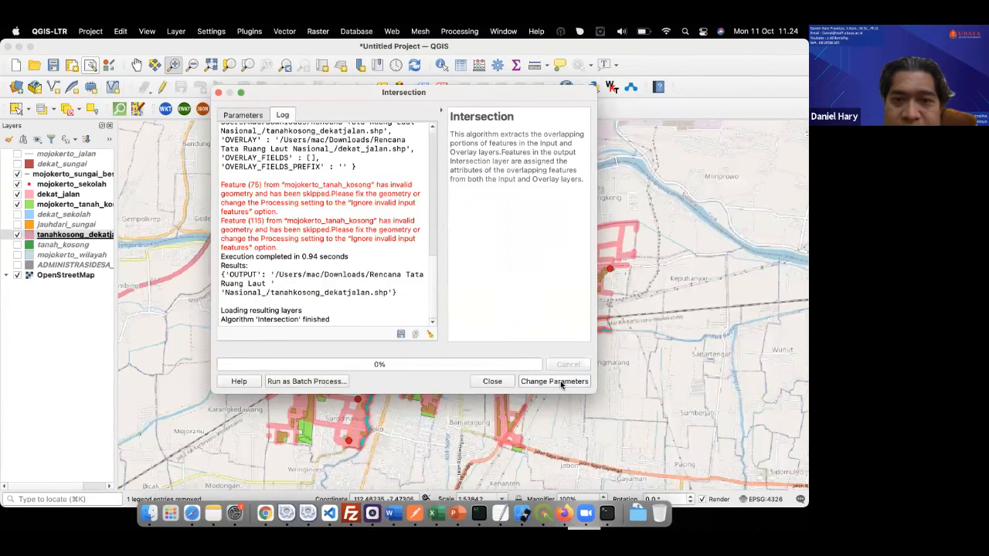
left_click(493, 380)
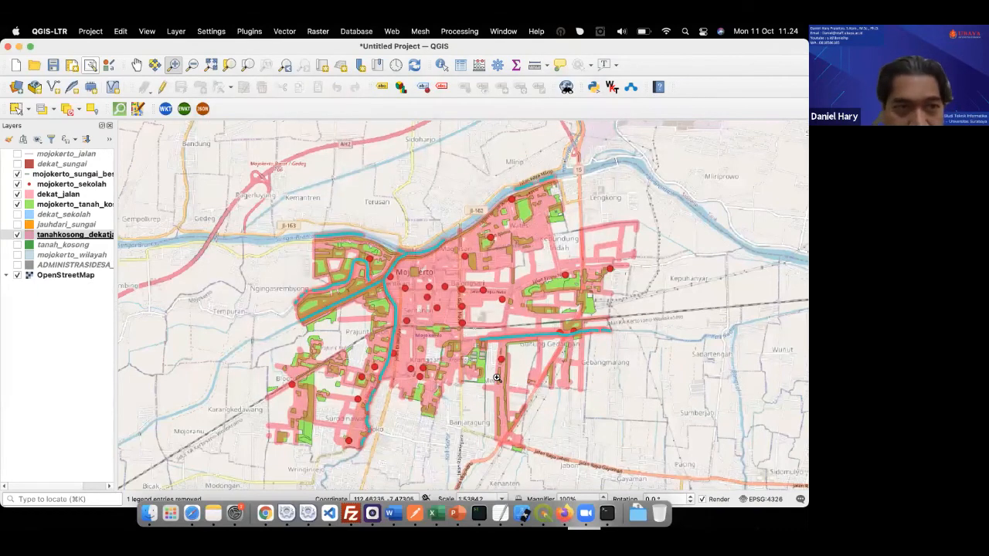
Change the fill color of the tanahkosong_dekatjalan layer to cyan (#10e8da).
double_click(29, 237)
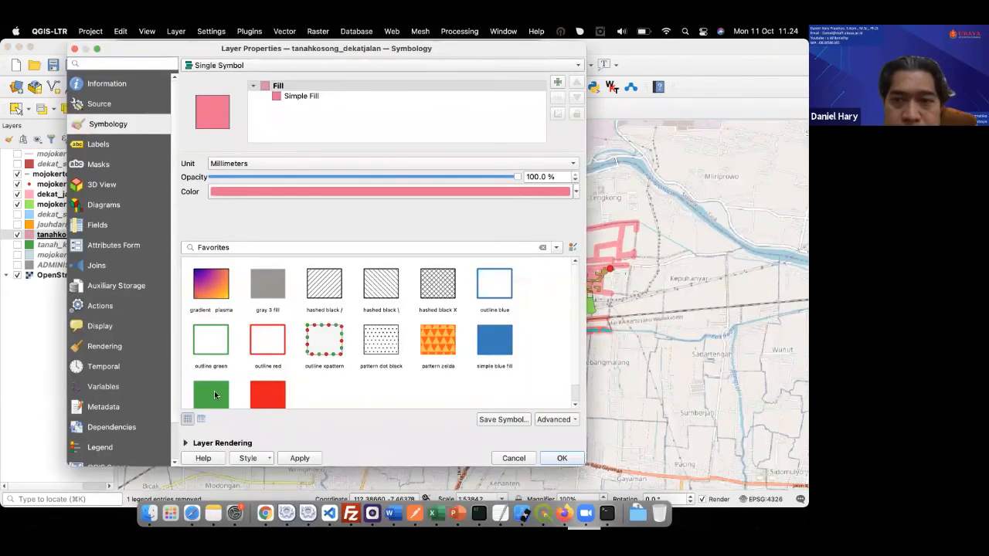
left_click(405, 193)
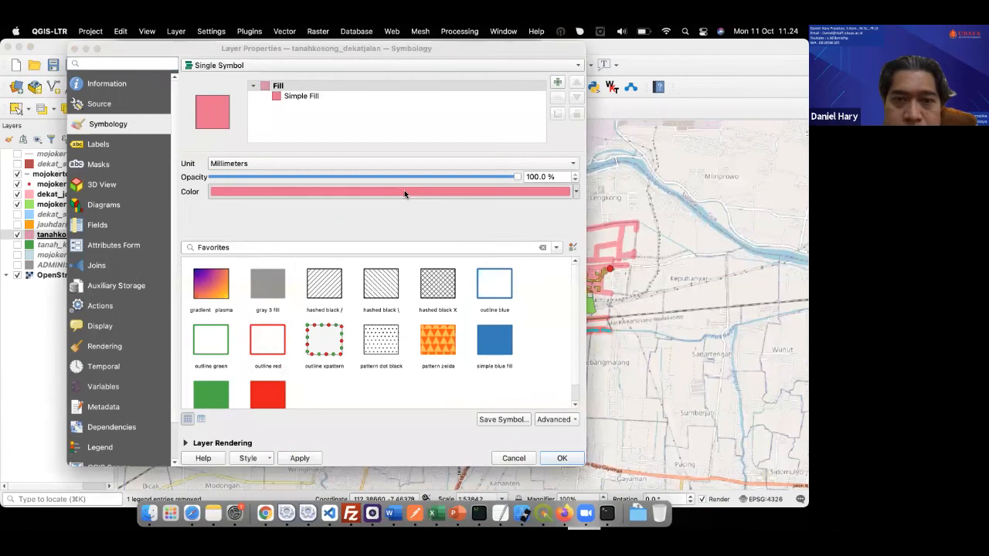
left_click(337, 242)
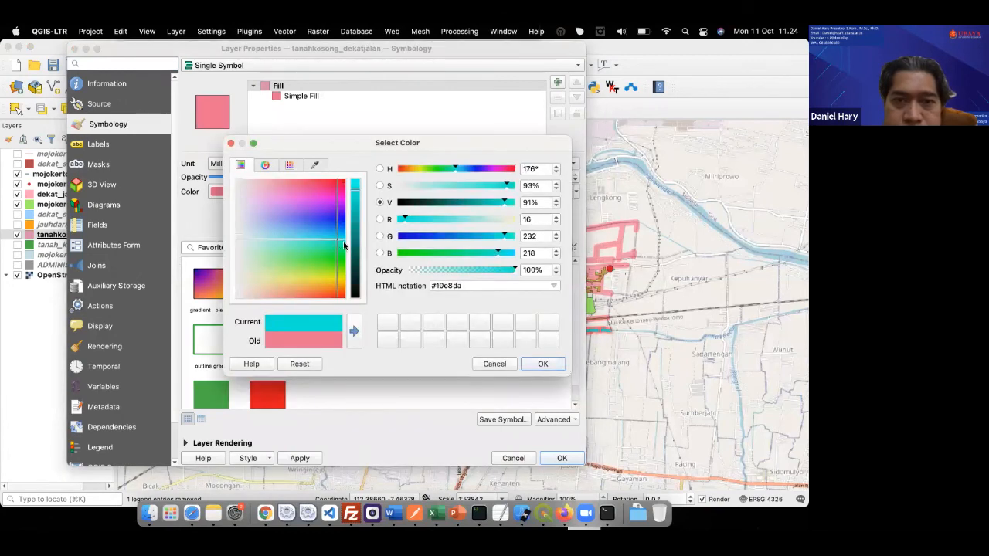
left_click(542, 364)
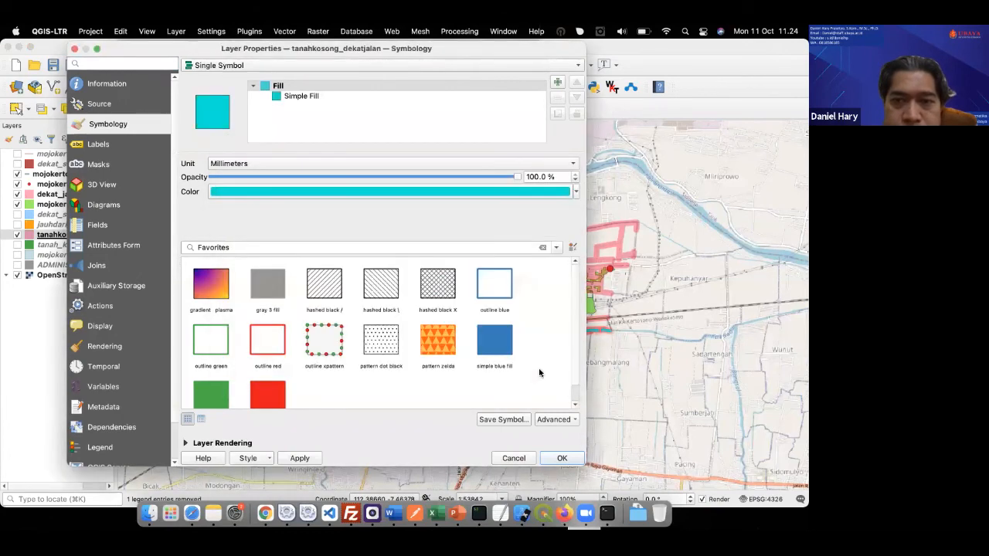
left_click(550, 458)
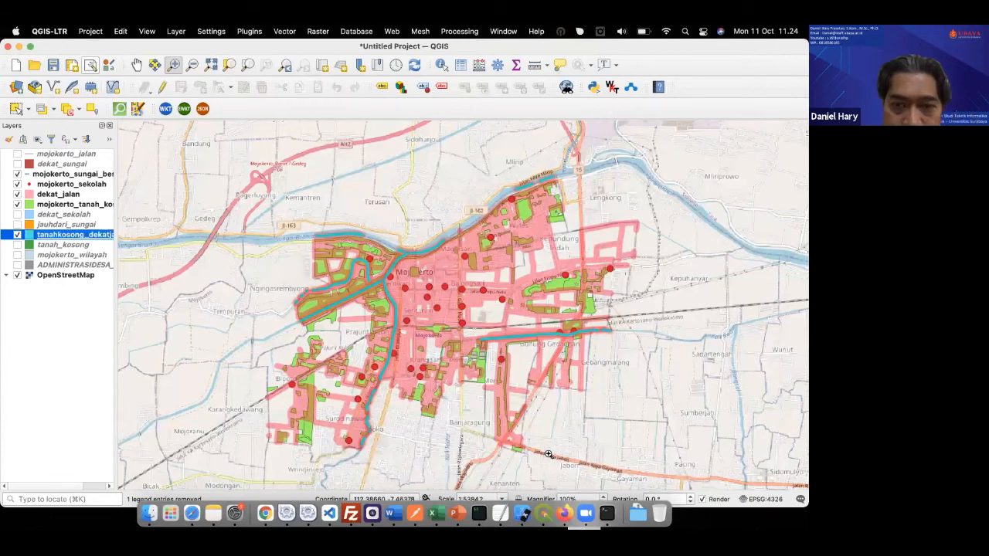
Hide mojokerto_tanah_kosong and dekat_jalan, and move tanahkosong_dekatjalan above dekat_jalan in the layer order.
left_click(16, 205)
left_click(17, 195)
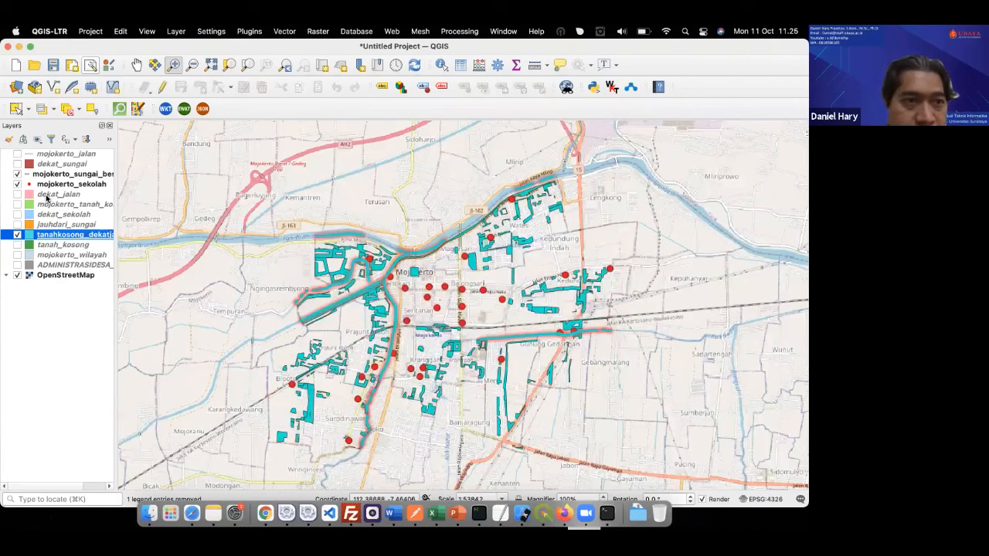
left_click_drag(43, 234, 46, 195)
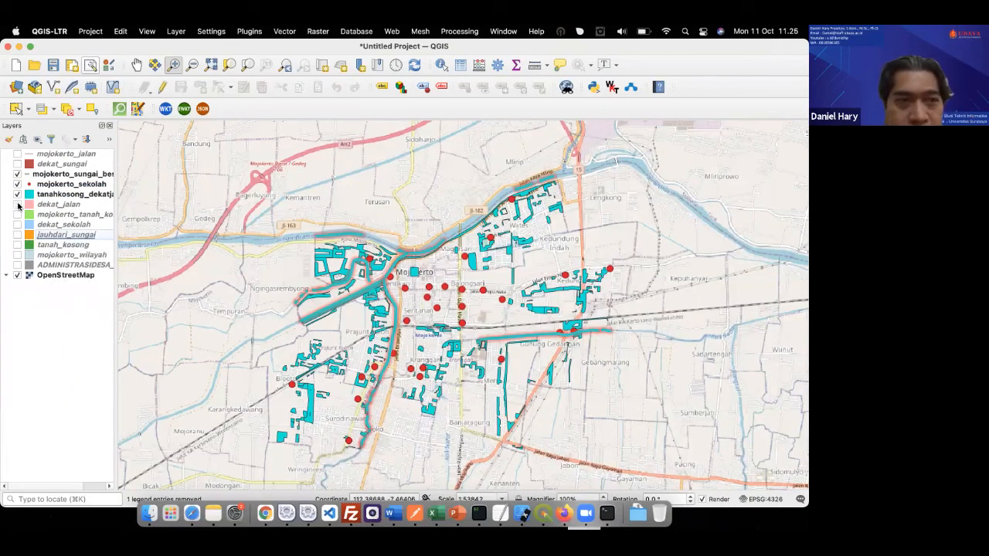
Toggle dekat_jalan on and off to compare it with the tanahkosong_dekatjalan areas, leaving it shown.
left_click(17, 204)
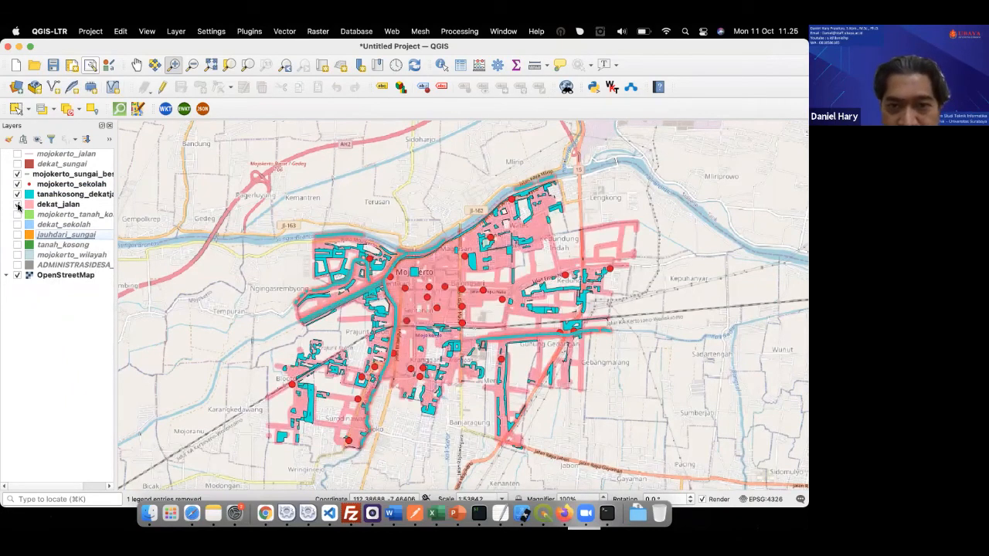
left_click(18, 205)
left_click(18, 204)
left_click(18, 205)
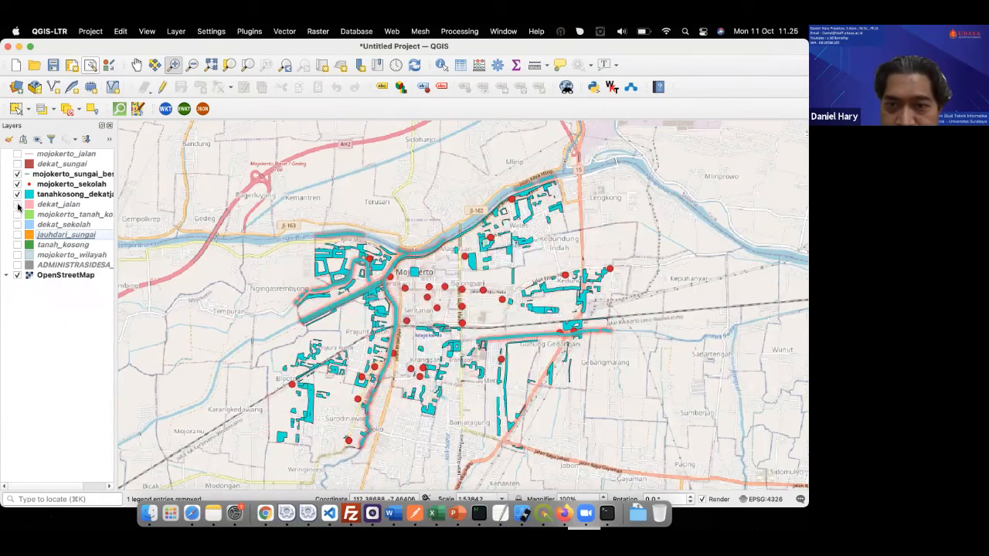
left_click(18, 204)
left_click(17, 205)
left_click(18, 205)
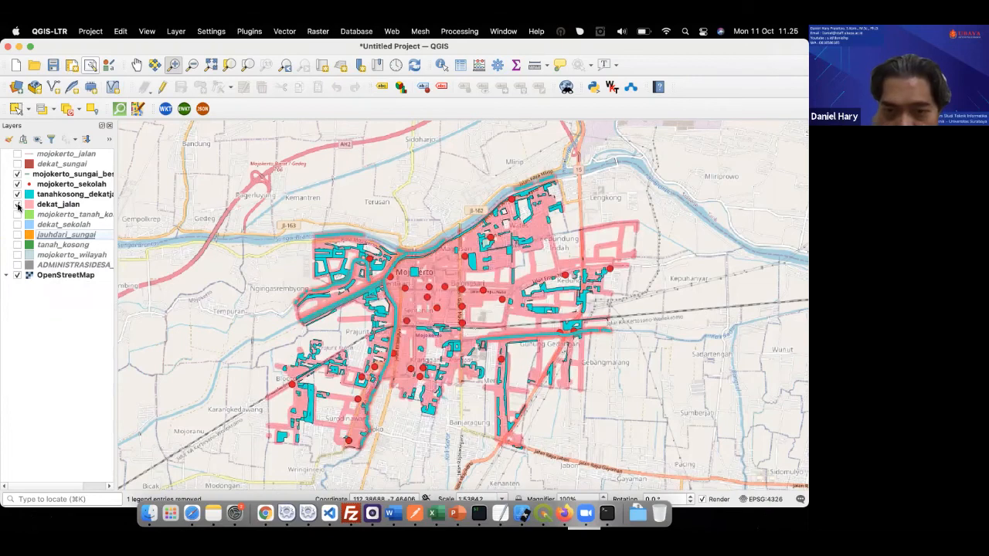
Hide dekat_jalan and show mojokerto_tanah_kosong beneath the tanahkosong_dekatjalan layer.
left_click(17, 205)
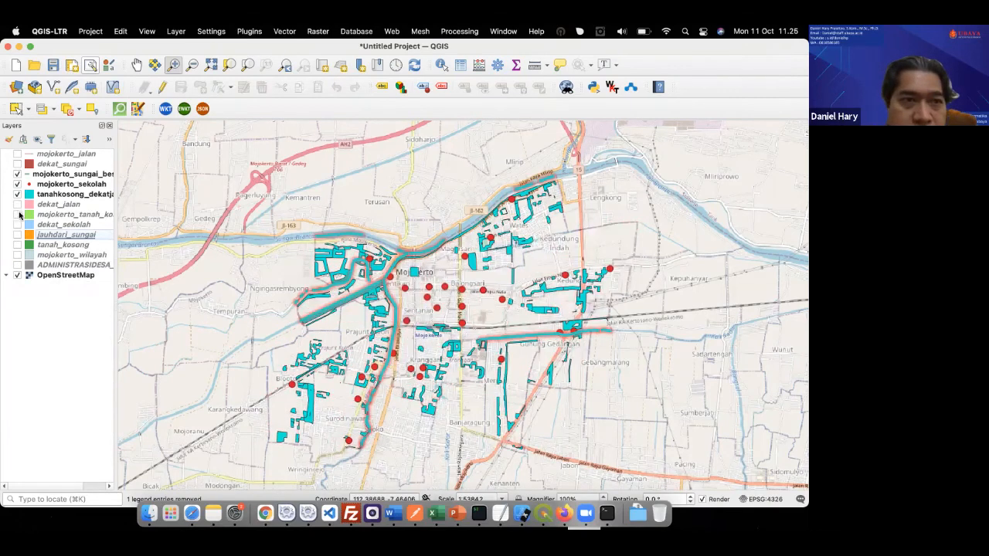
left_click(17, 245)
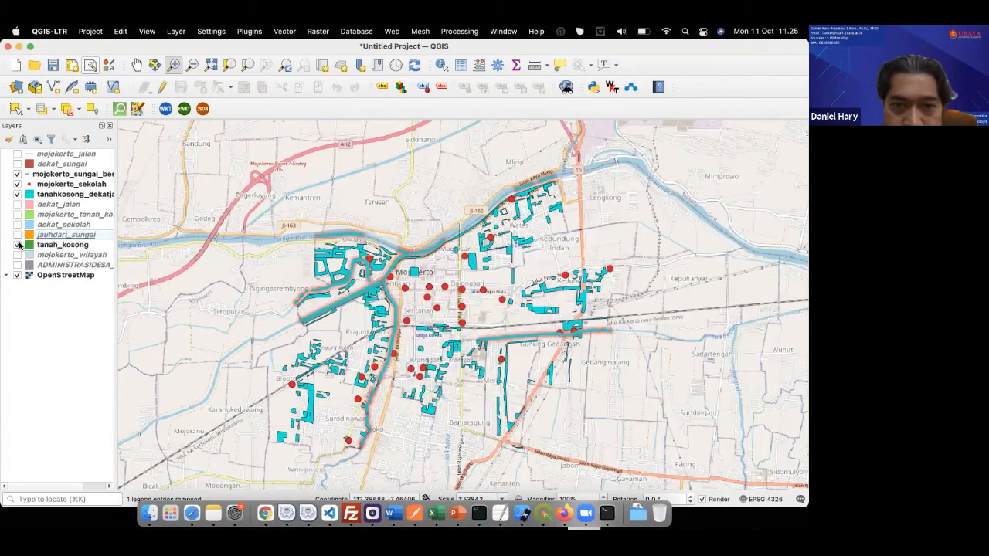
left_click(18, 245)
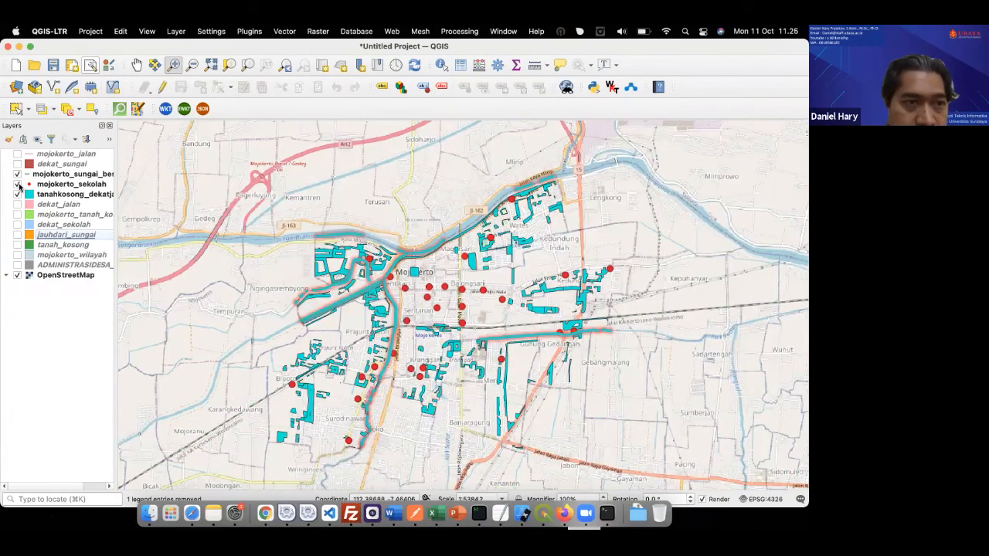
left_click(18, 214)
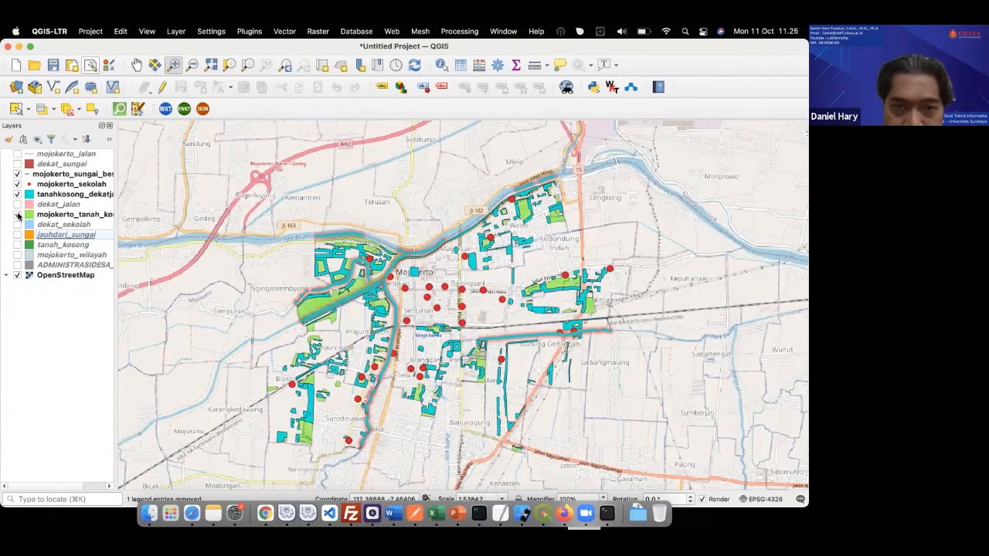
left_click(17, 215)
left_click(18, 214)
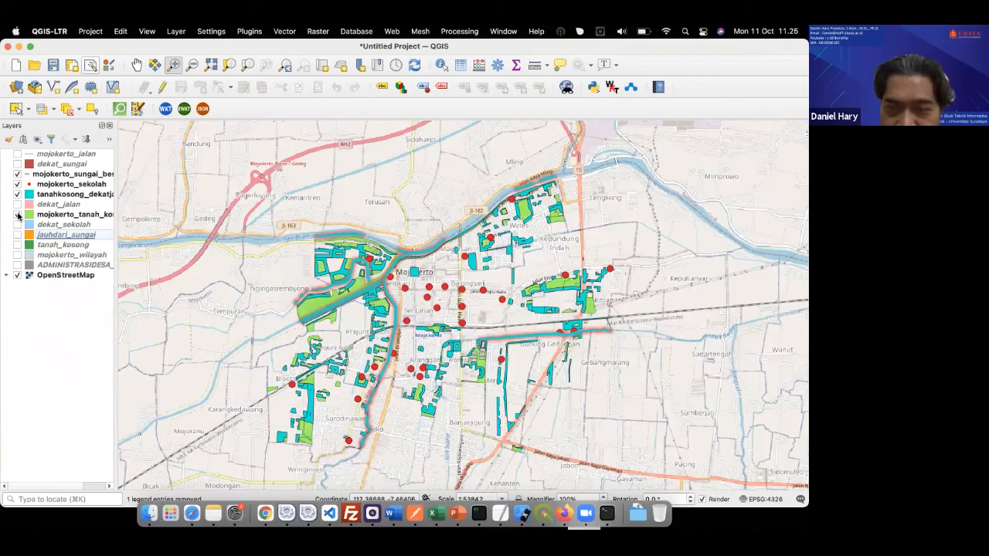
Toggle tanahkosong_dekatjalan on and off to compare it with mojokerto_tanah_kosong, leaving both layers hidden.
left_click(18, 195)
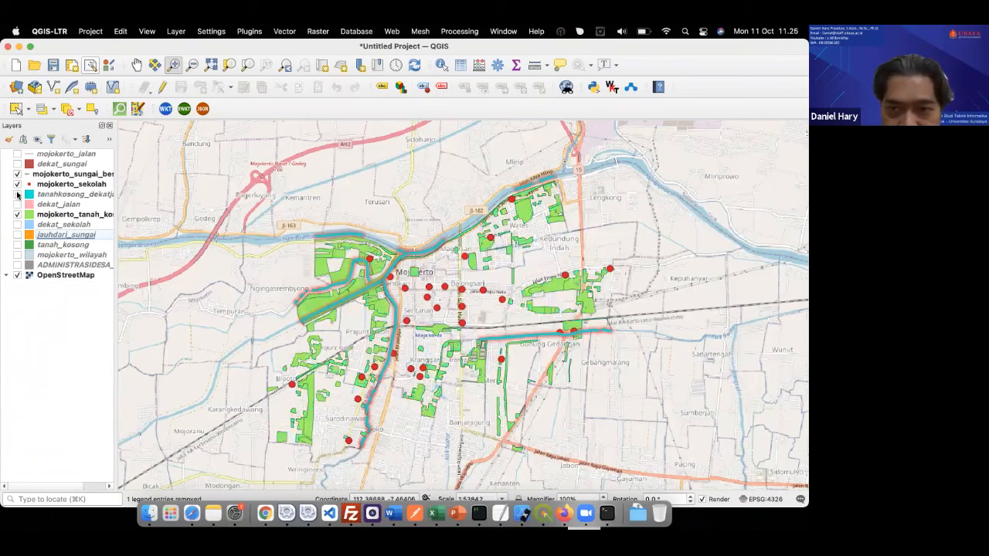
left_click(18, 194)
left_click(18, 195)
left_click(17, 194)
left_click(18, 195)
left_click(18, 194)
left_click(17, 194)
left_click(18, 194)
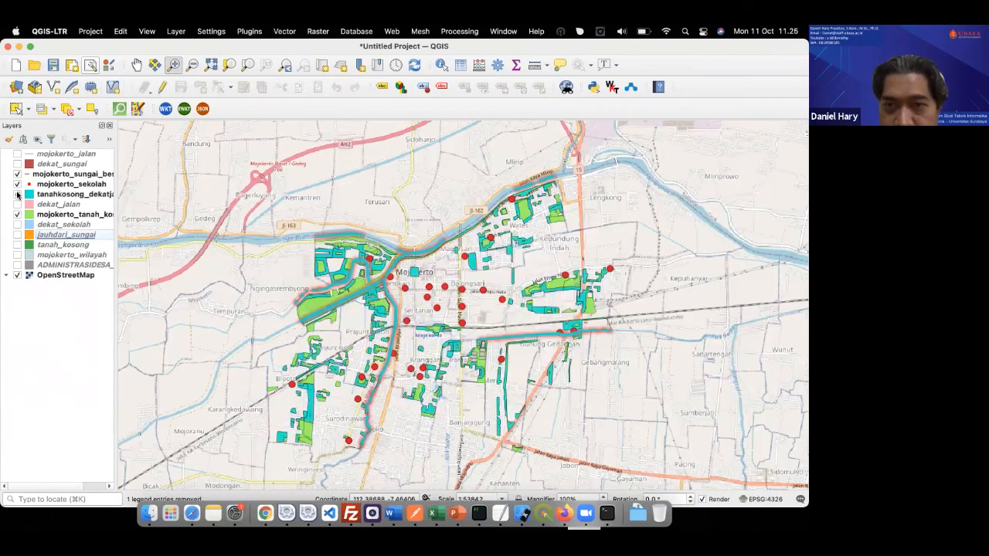
left_click(18, 194)
left_click(18, 195)
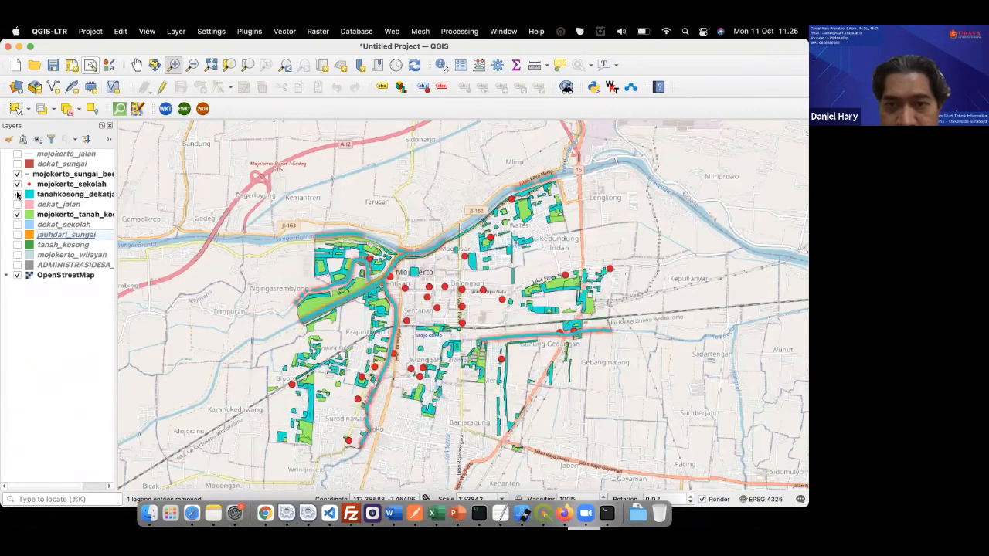
left_click(18, 195)
left_click(17, 214)
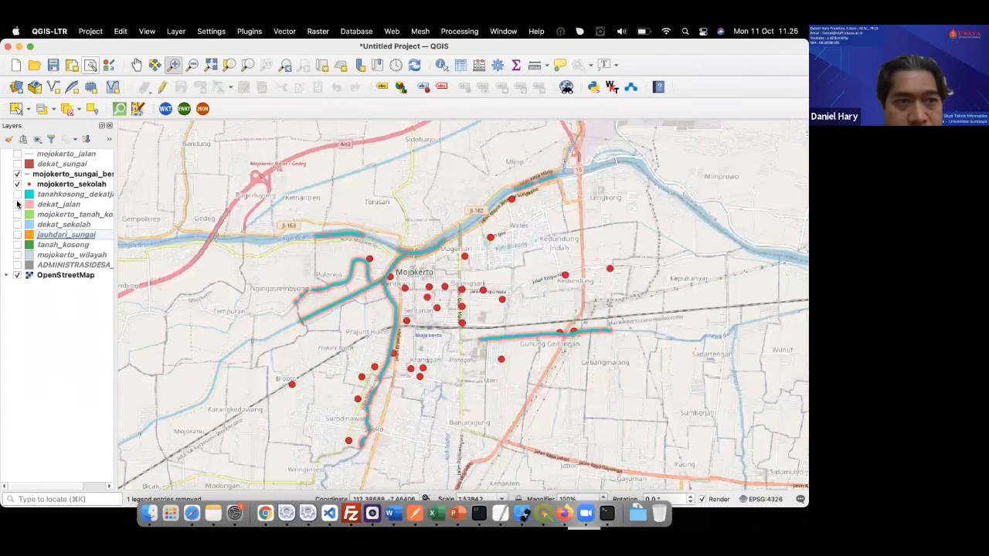
Show dekat_jalan and toggle tanahkosong_dekatjalan on and off over it to compare the areas, leaving both shown.
left_click(18, 204)
left_click(17, 195)
left_click(18, 195)
left_click(18, 195)
left_click(17, 195)
left_click(18, 194)
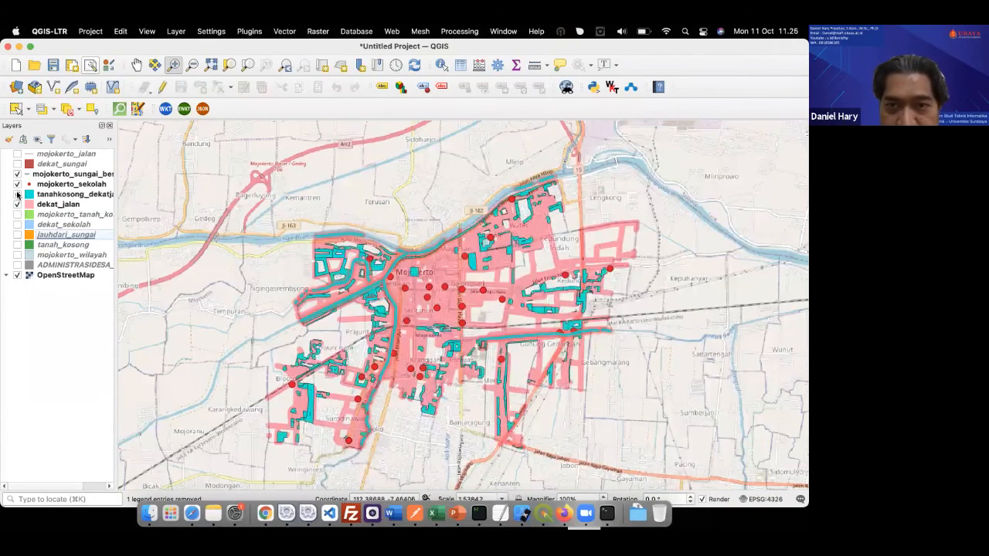
left_click(18, 195)
left_click(18, 195)
left_click(17, 195)
left_click(18, 194)
left_click(18, 194)
left_click(18, 195)
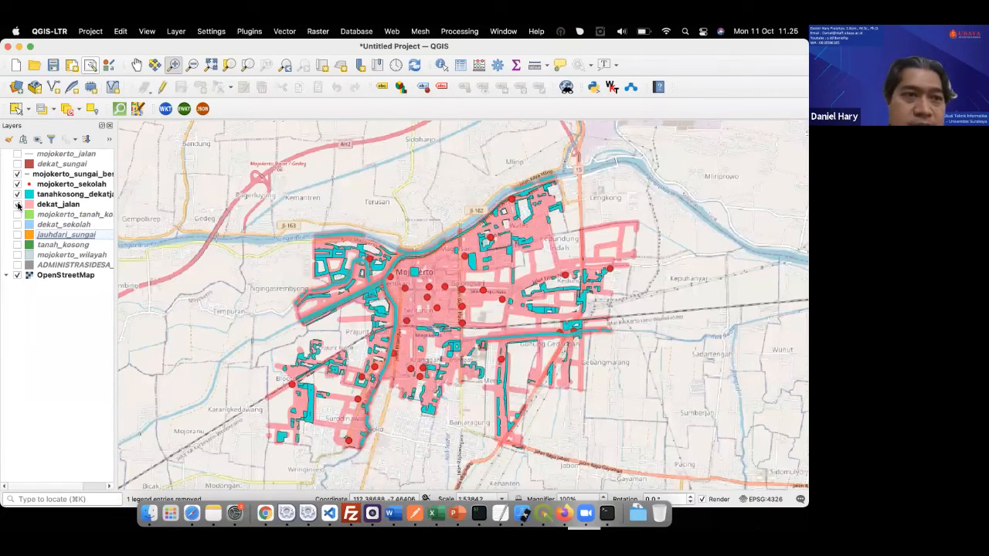
Show dekat_sekolah instead of dekat_jalan, and set up an Intersection with tanahkosong_dekatjalan as input and dekat_sekolah as overlay.
left_click(18, 204)
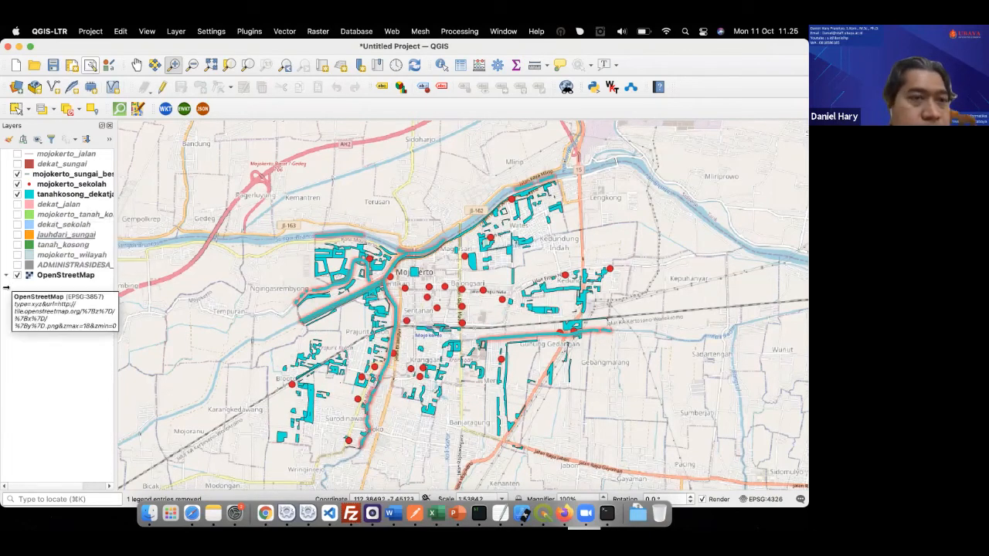
left_click(17, 224)
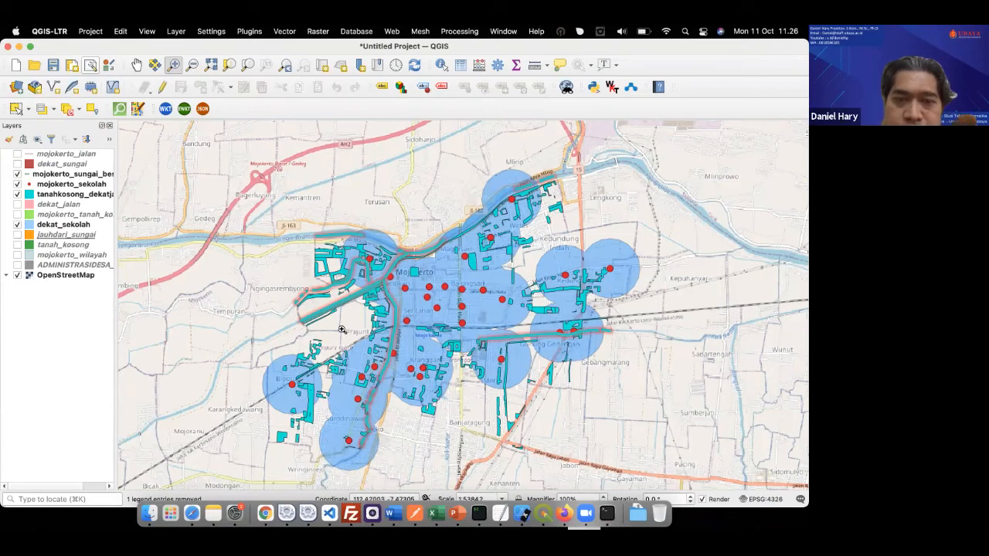
left_click(285, 33)
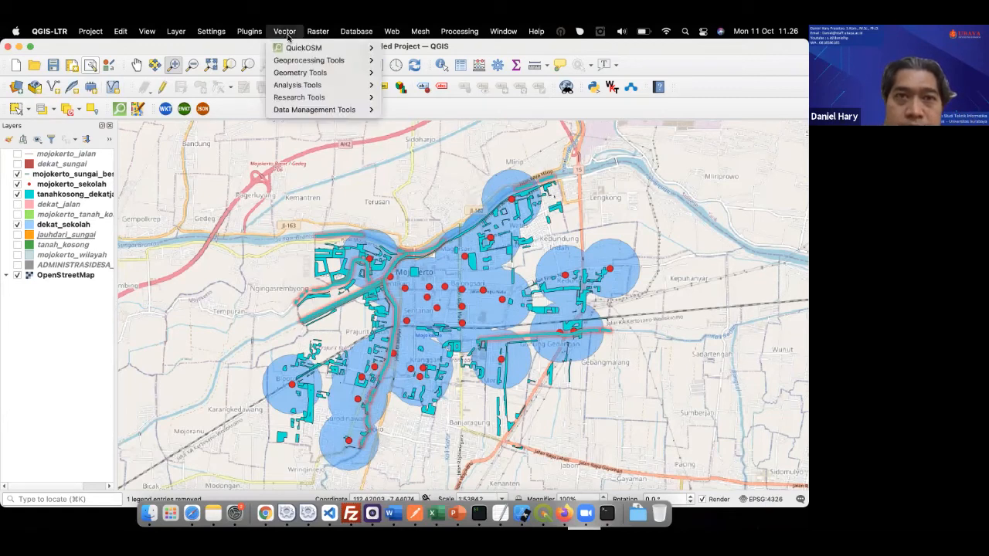
mouse_move(313, 60)
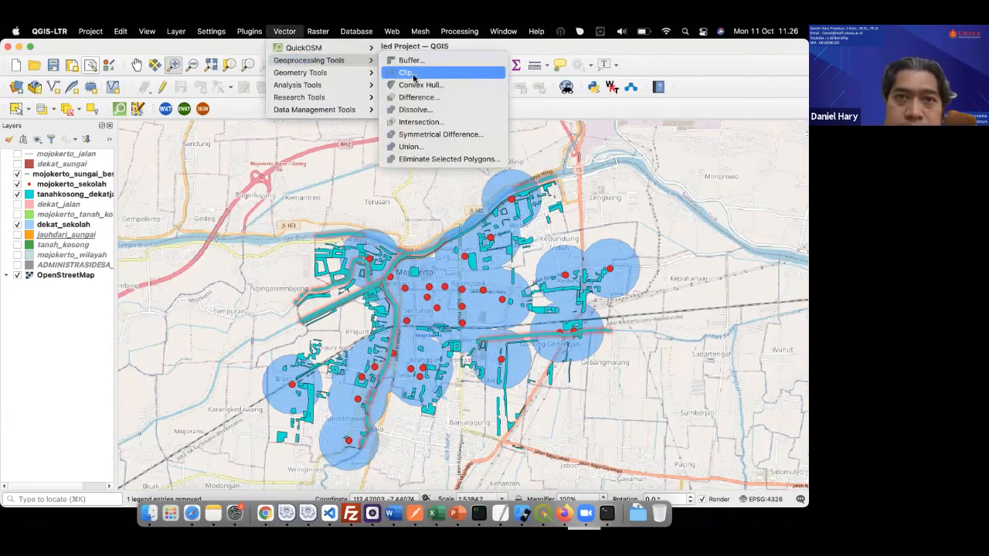
left_click(428, 122)
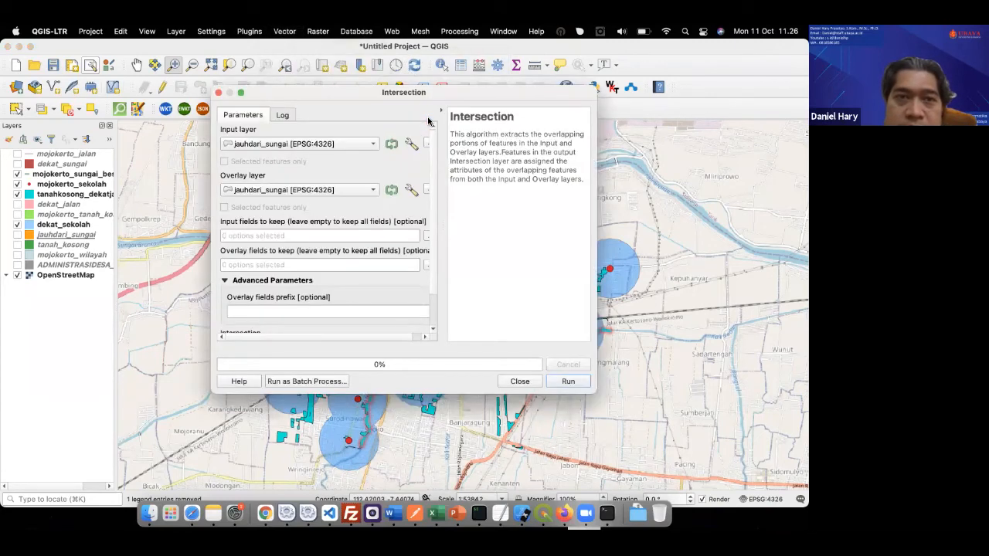
left_click(373, 145)
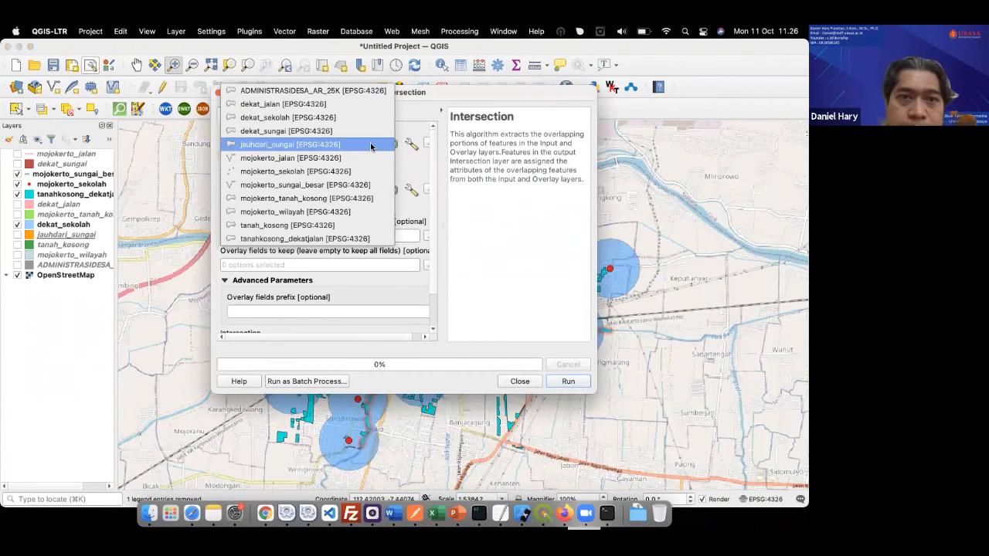
left_click(351, 241)
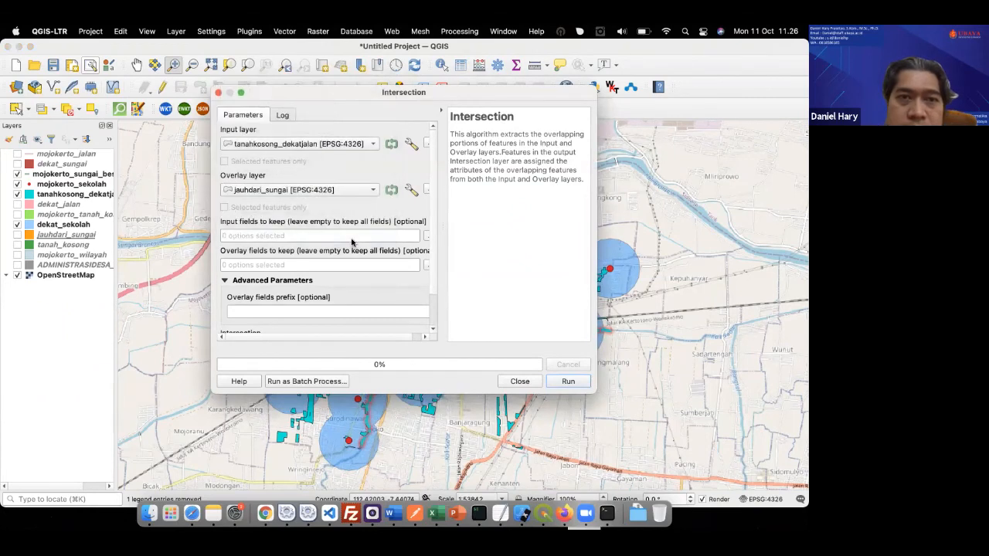
left_click(371, 192)
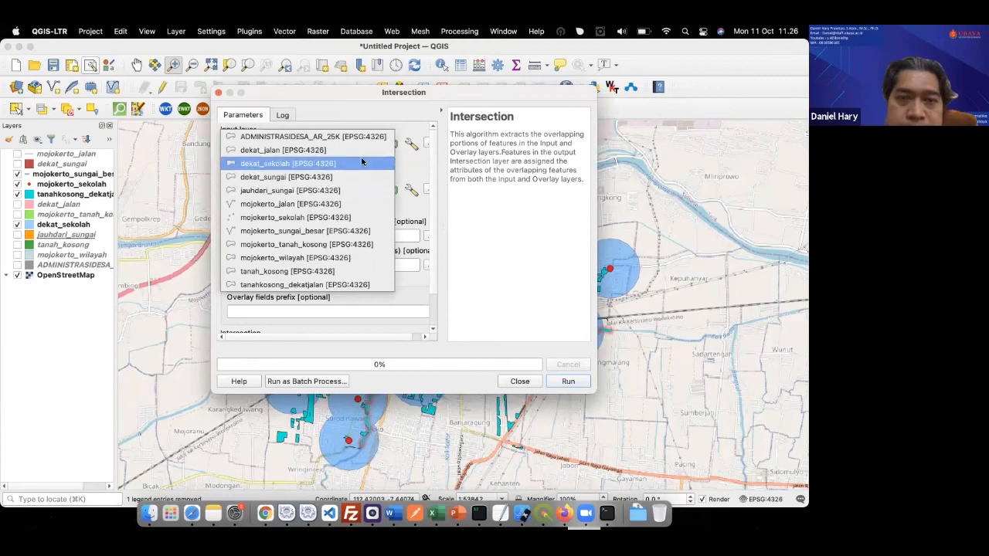
left_click(361, 163)
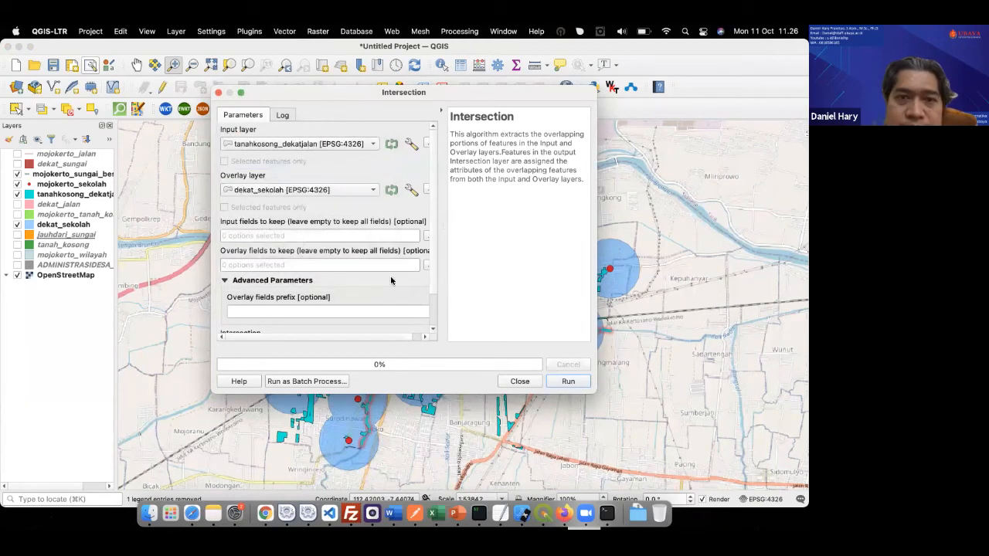
Set the Intersection output to the shapefile tanahkosong_dekatjalan_dekatsekolah and try to run the algorithm.
scroll(390, 280, "down", 2)
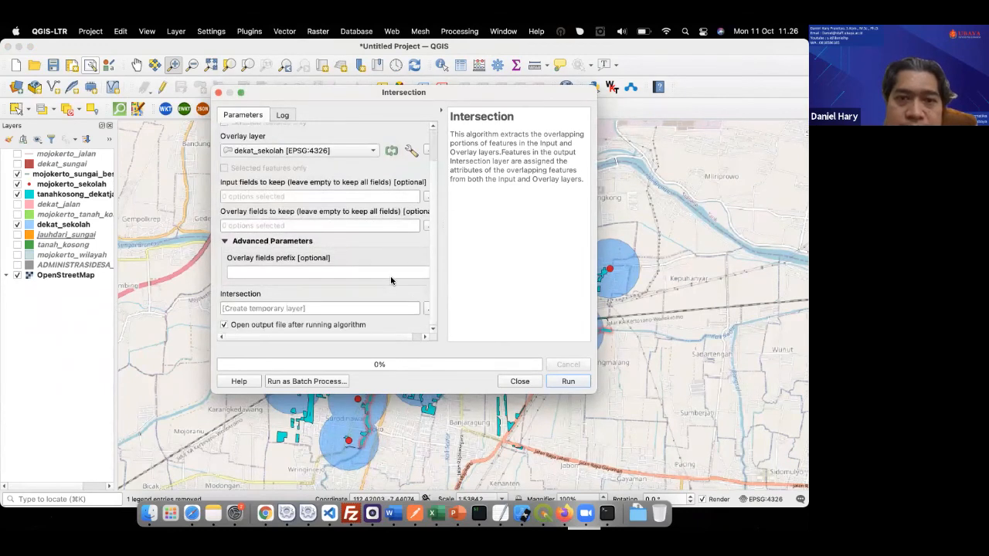
left_click(425, 309)
left_click(452, 334)
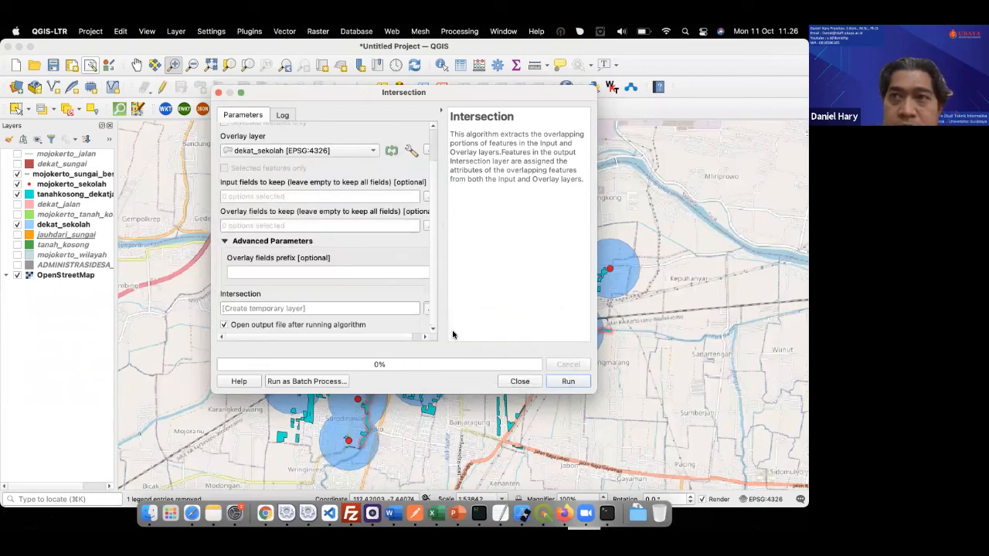
type("tanahkosong_dekatjalan_")
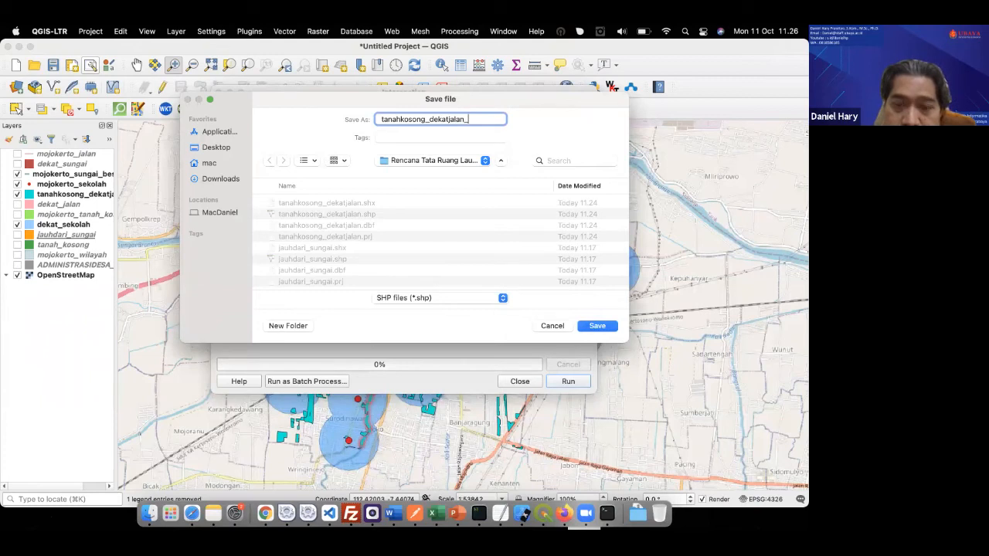
type("dekatsekolah")
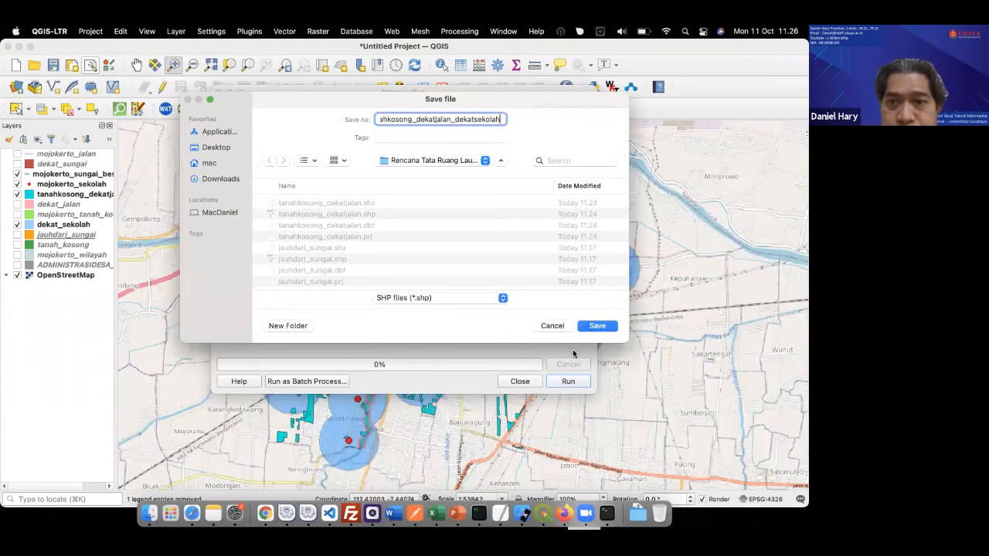
left_click(597, 326)
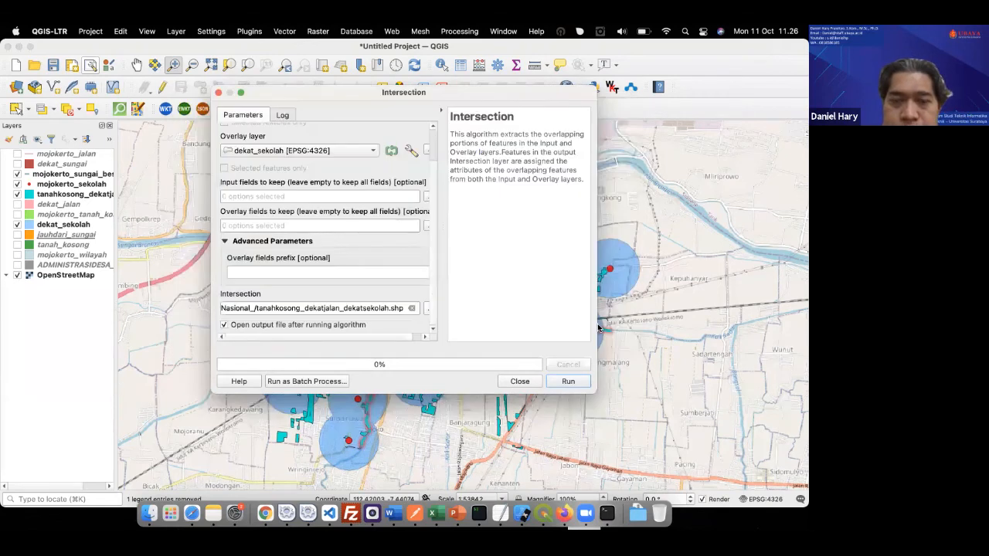
left_click(568, 381)
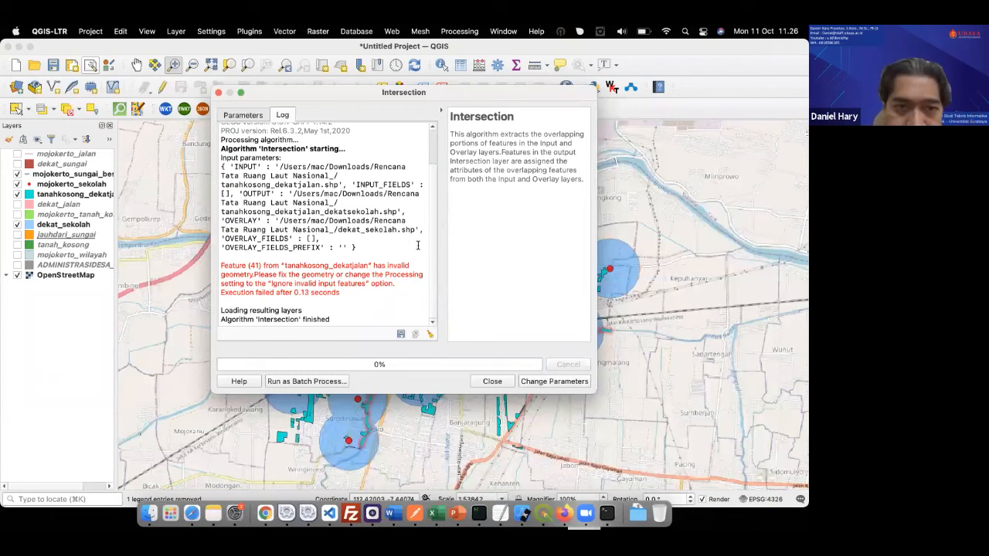
Set the overlay layer's invalid feature filtering to Skip (Ignore) Features with Invalid Geometries.
left_click(253, 116)
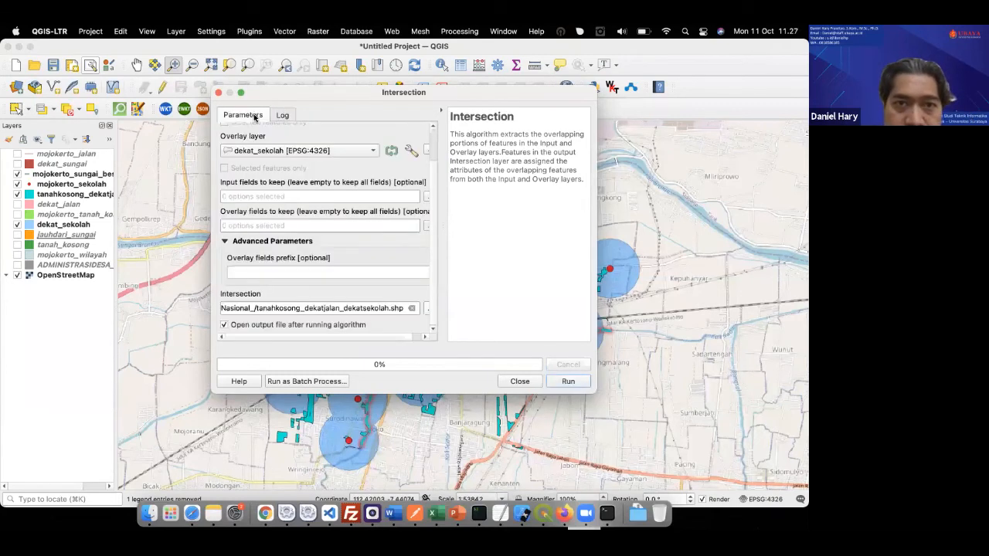
left_click(411, 151)
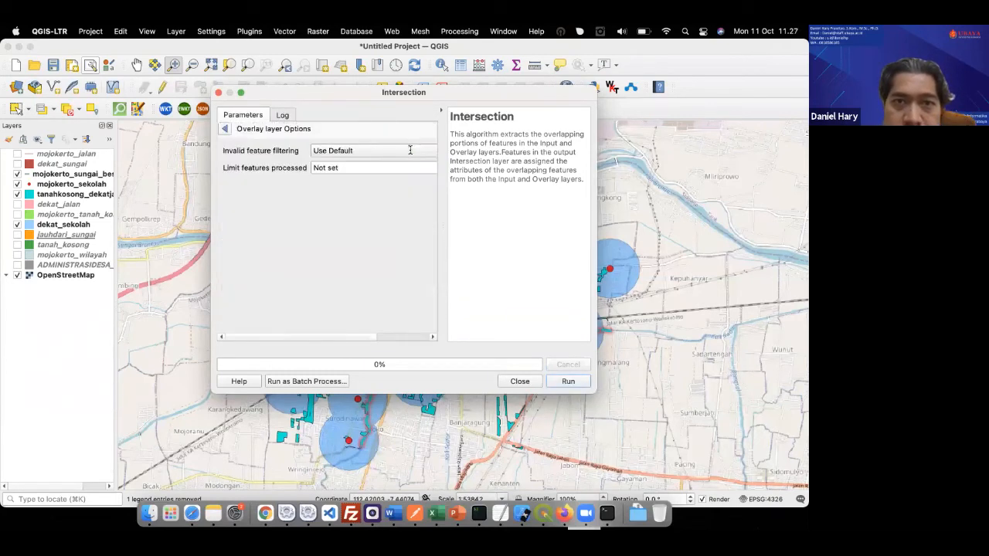
left_click(331, 152)
left_click(341, 177)
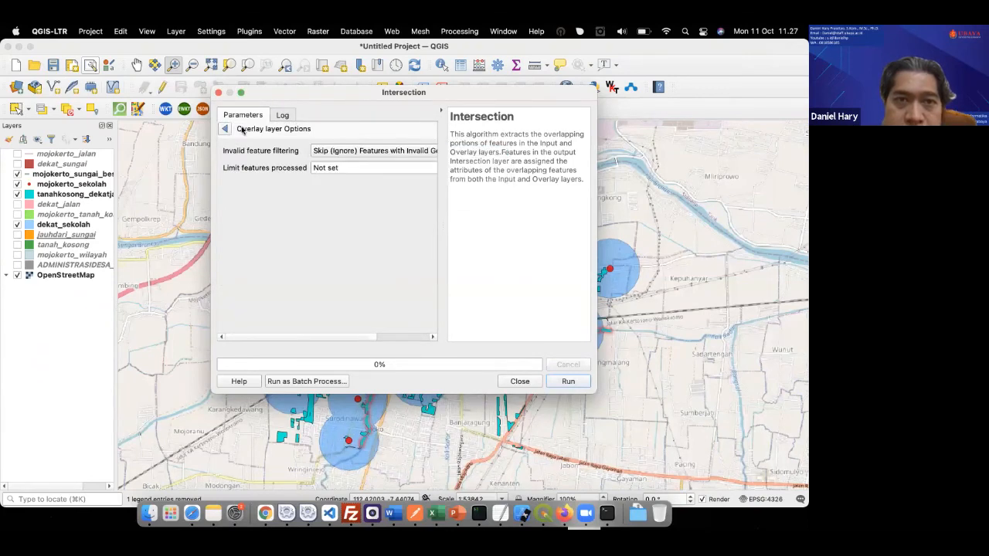
left_click(224, 128)
Set the input layer's invalid feature filtering to Skip (Ignore) Features with Invalid Geometries as well, then rerun the Intersection and close its dialog.
scroll(345, 188, "up", 2)
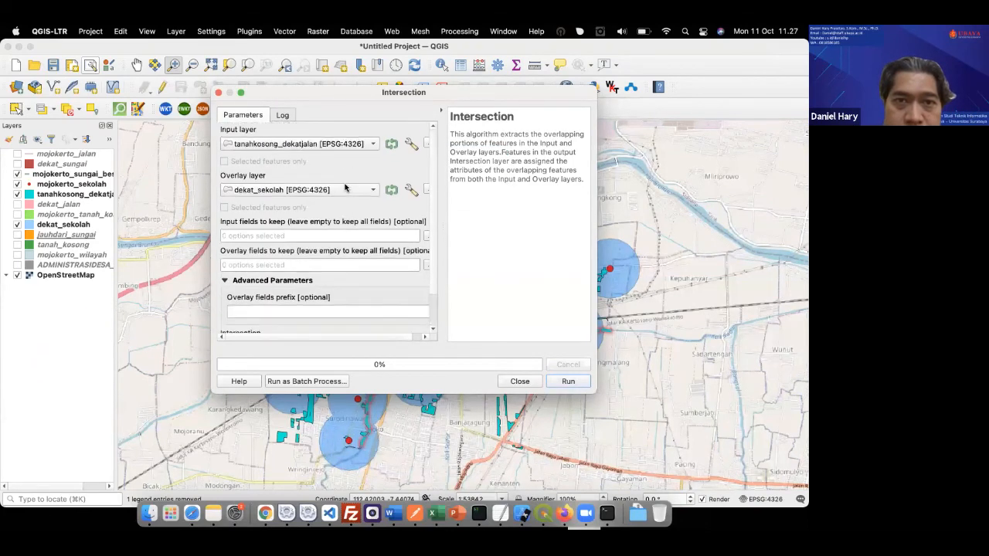
left_click(411, 144)
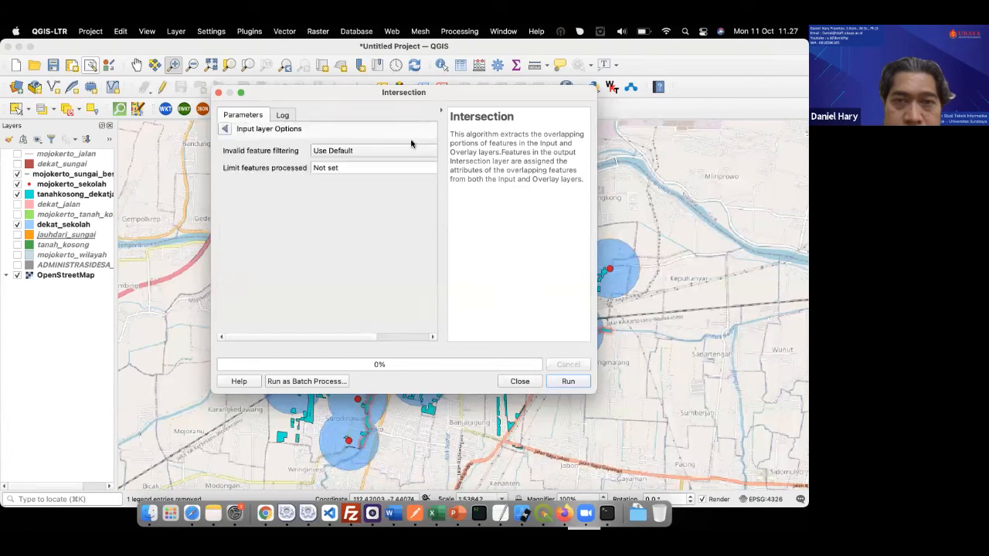
left_click(373, 153)
left_click(357, 180)
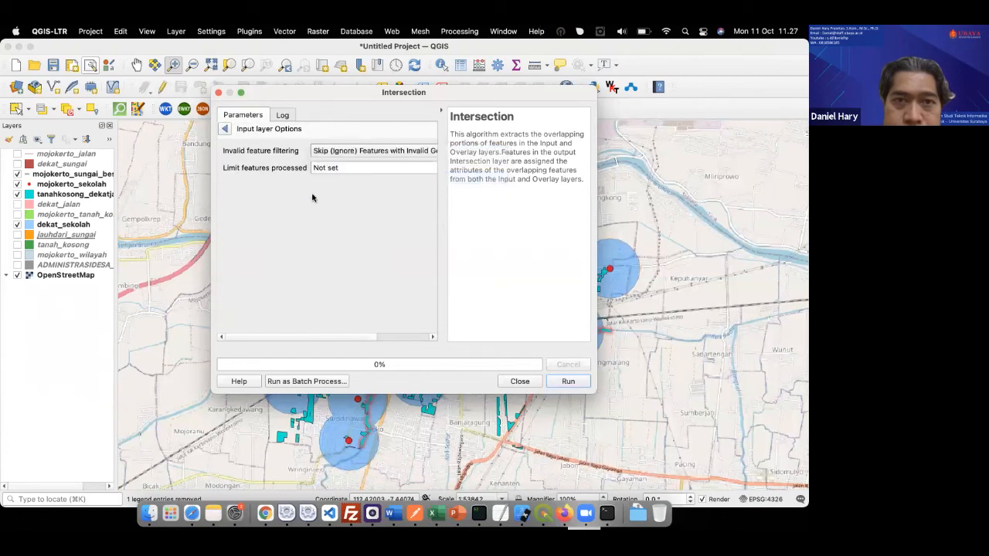
left_click(225, 131)
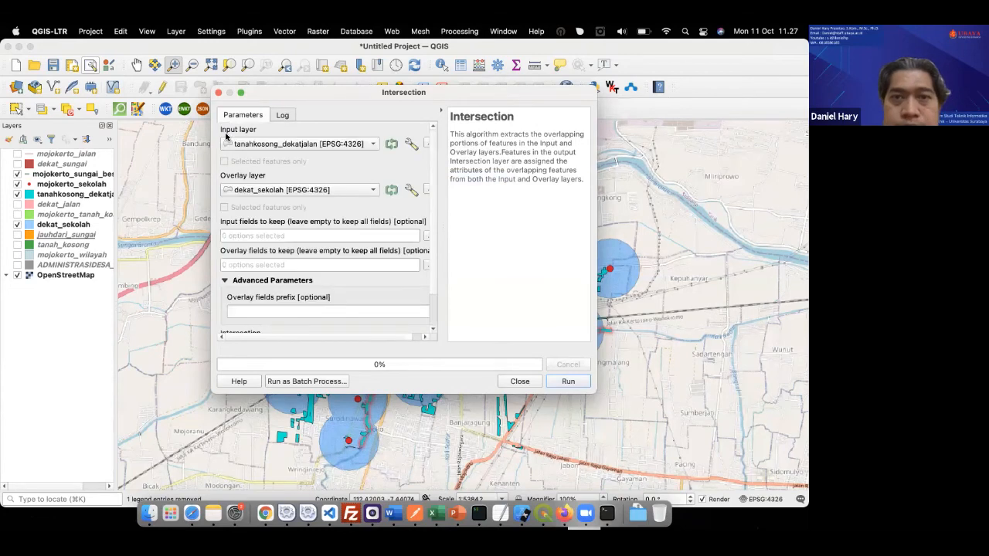
left_click(558, 382)
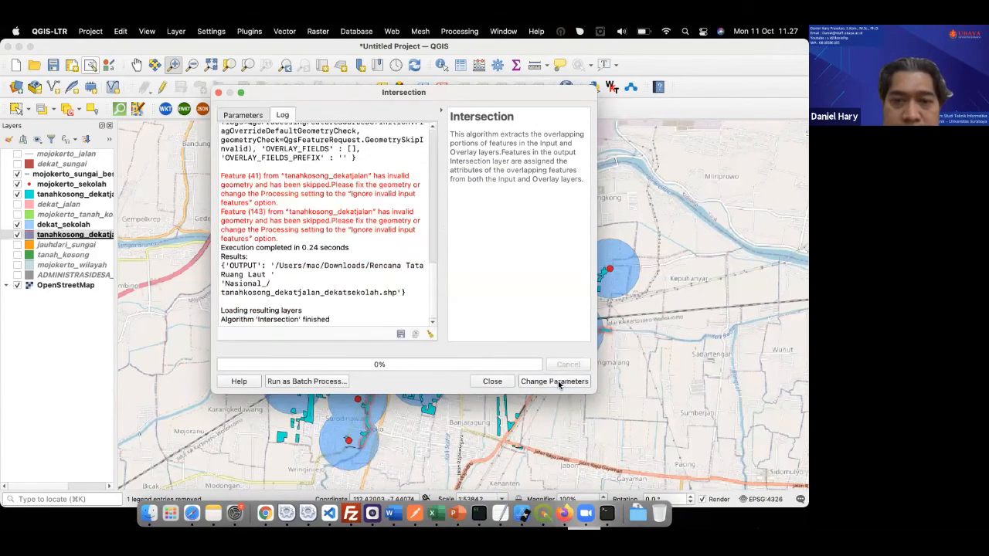
left_click(491, 382)
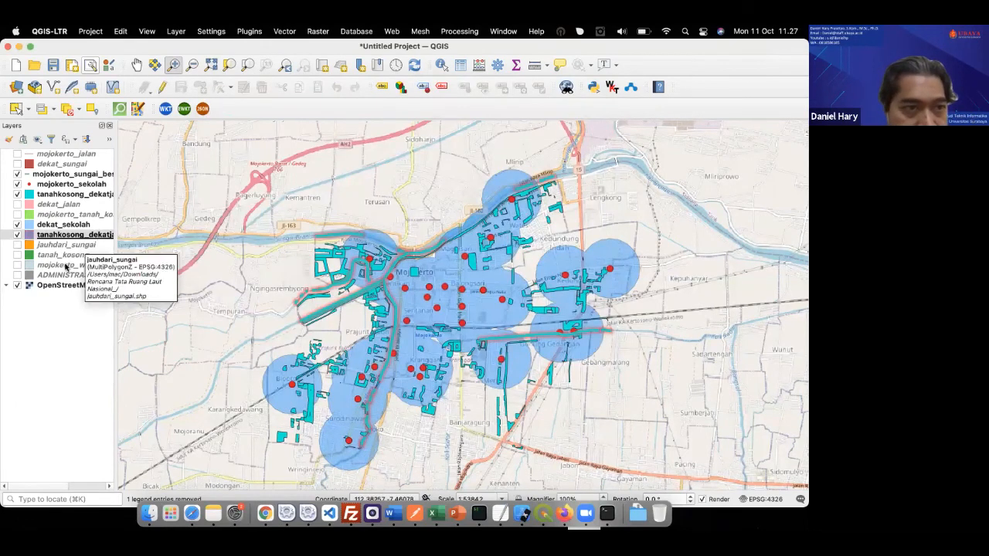
Move tanahkosong_dekatjalan_dekatsekolah above tanahkosong_dekatjalan in the layer order and toggle its visibility to compare the two on the map.
left_click_drag(62, 234, 63, 192)
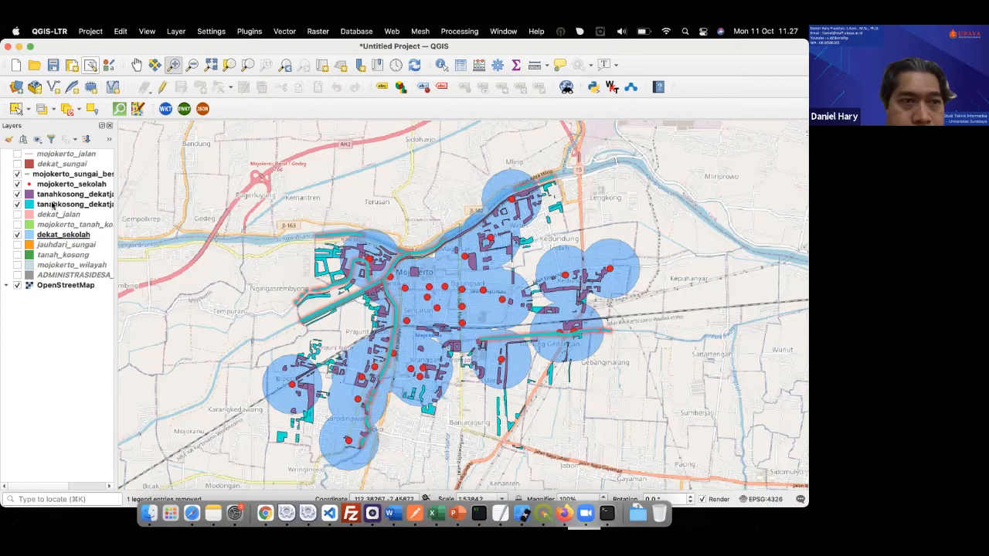
left_click(52, 203)
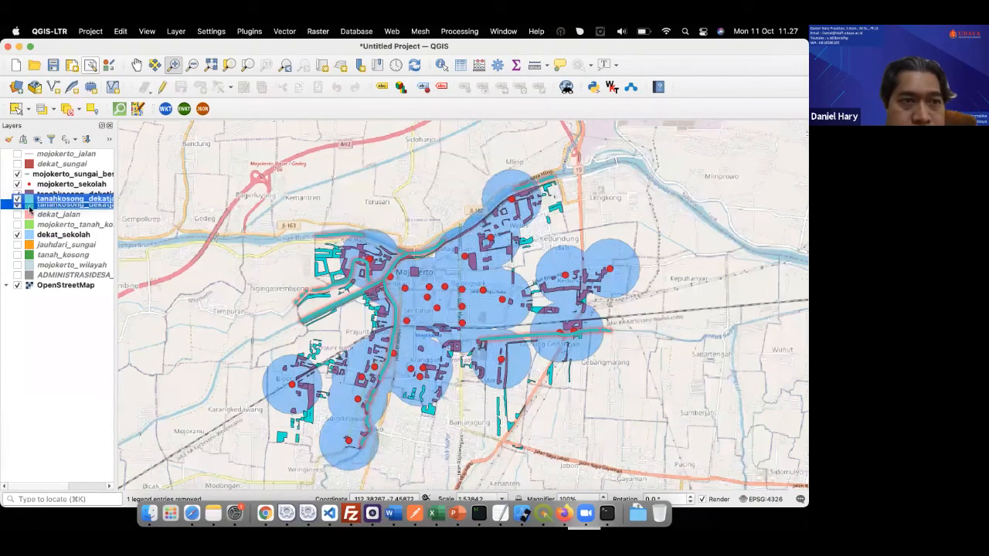
left_click(16, 195)
left_click(16, 195)
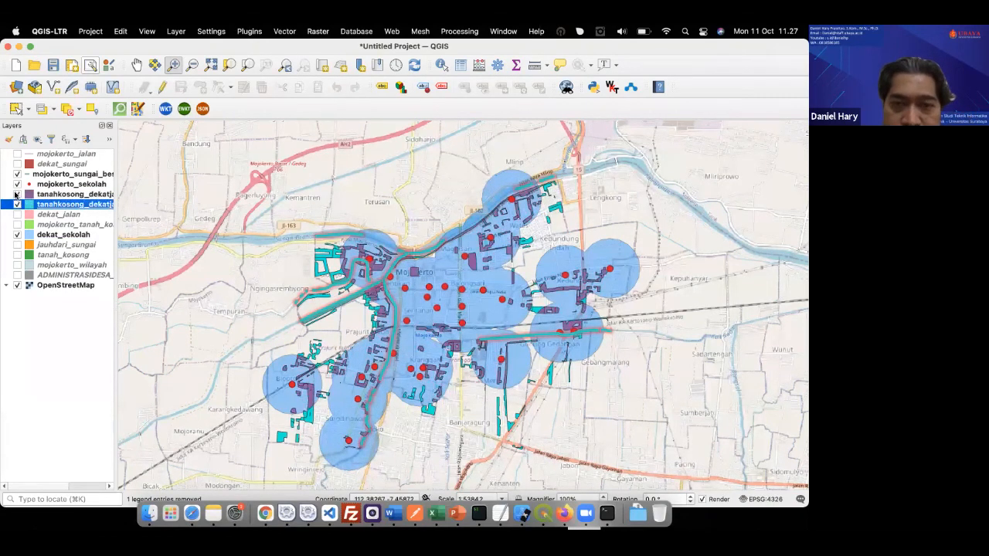
left_click(16, 194)
left_click(16, 194)
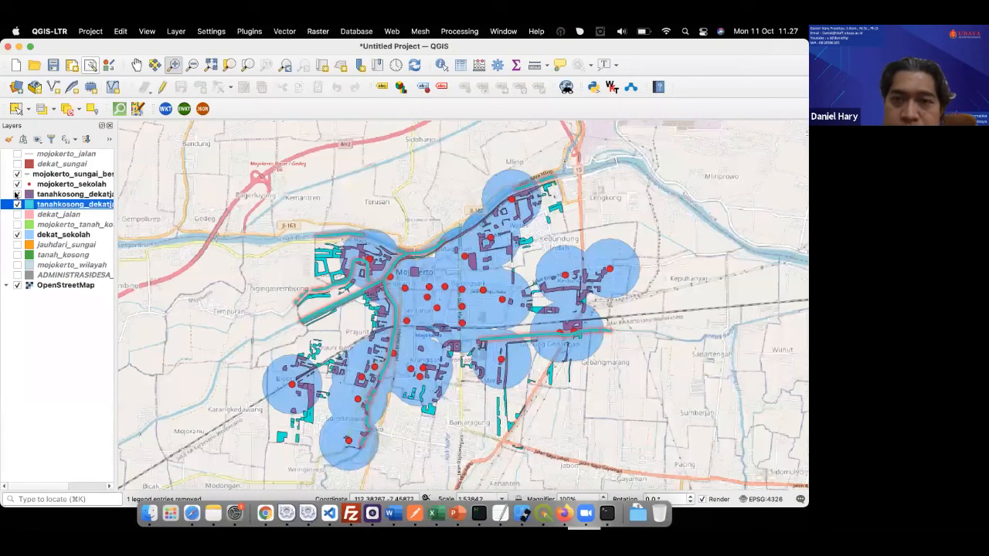
left_click(16, 195)
left_click(16, 194)
left_click(17, 195)
left_click(16, 195)
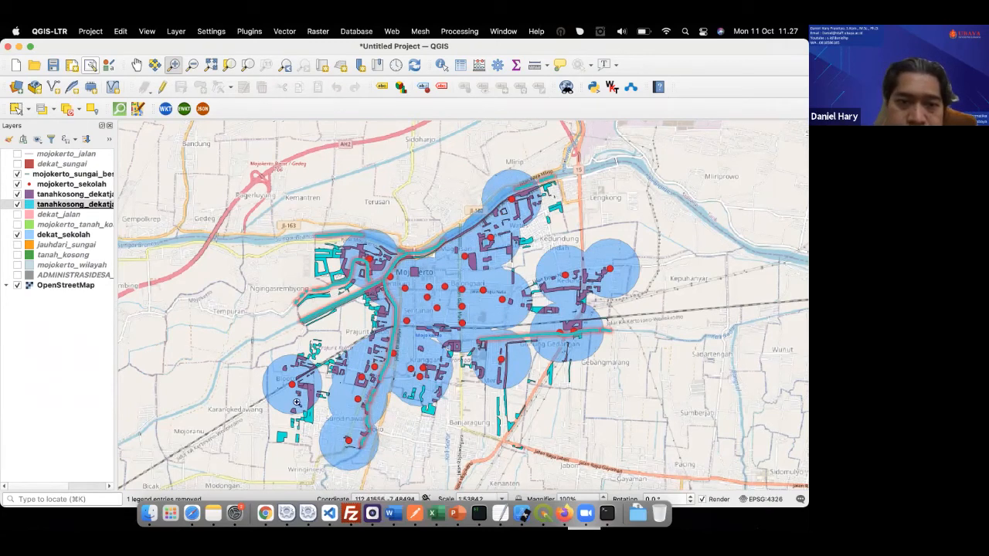
Hide tanahkosong_dekatjalan and dekat_sekolah, and show jauhdari_sungai, toggling it to compare with the vacant land near roads and schools.
left_click(17, 205)
left_click(17, 205)
left_click(17, 206)
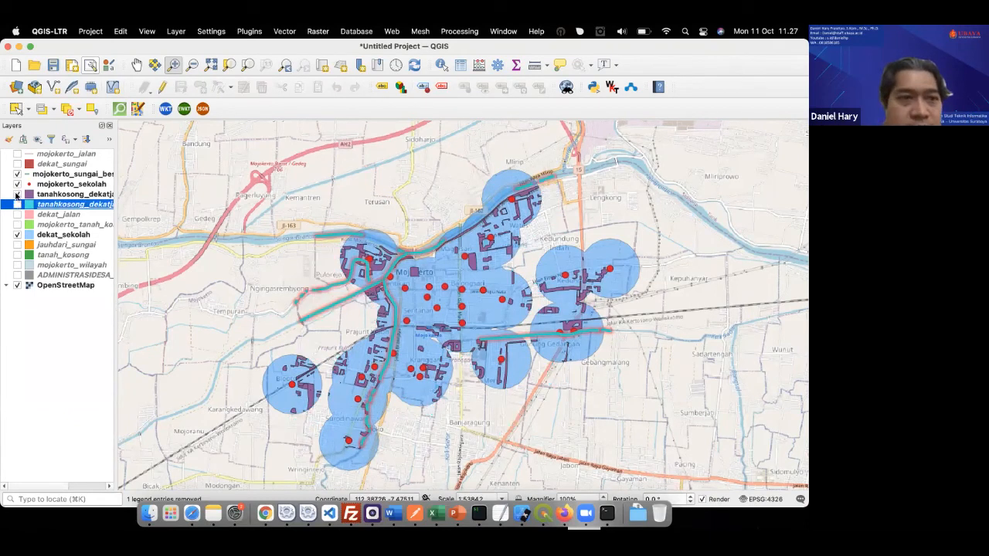
left_click(17, 234)
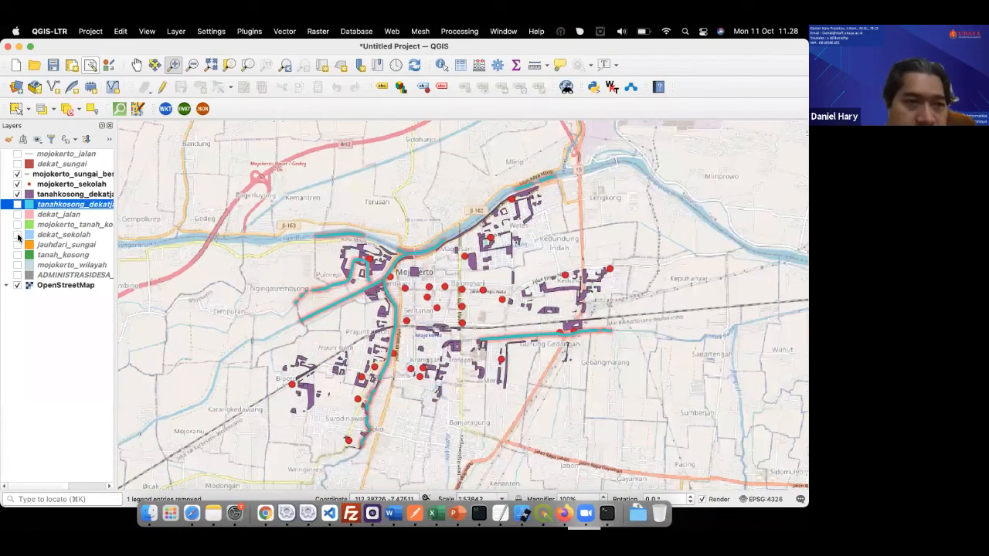
left_click(17, 245)
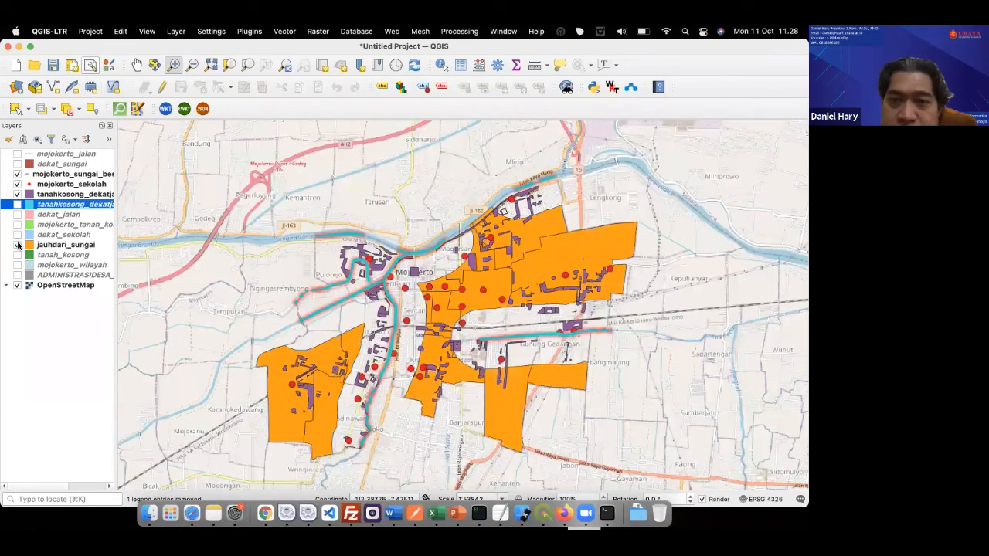
left_click(18, 245)
left_click(17, 245)
left_click(18, 245)
left_click(17, 245)
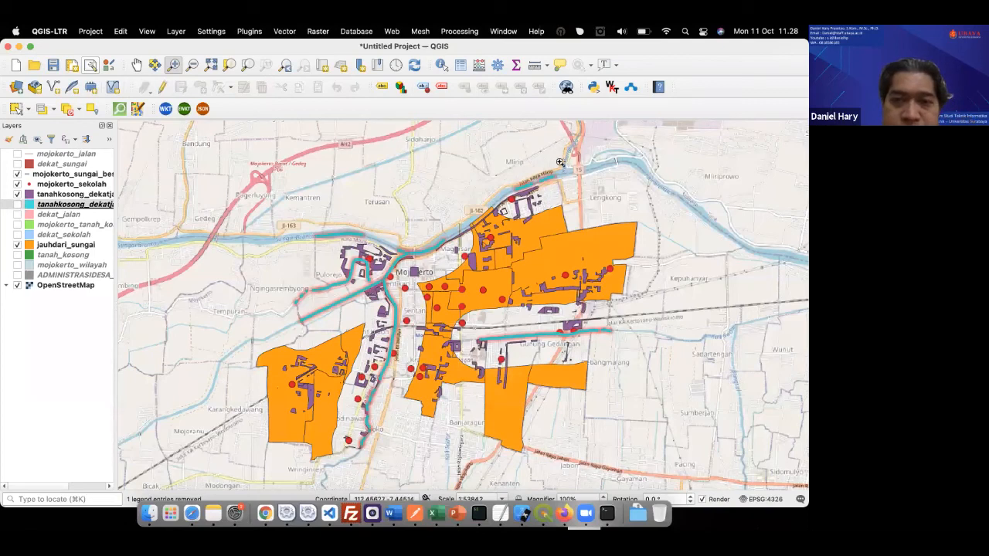
Set up an Intersection with tanahkosong_dekatjalan_dekatsekolah as input layer and jauhdari_sungai as overlay layer.
left_click(319, 30)
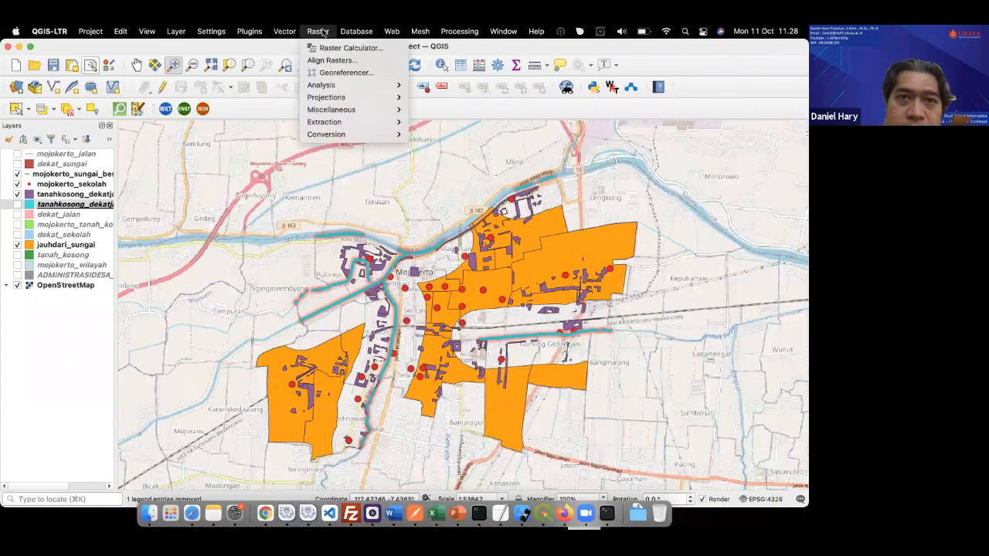
mouse_move(284, 31)
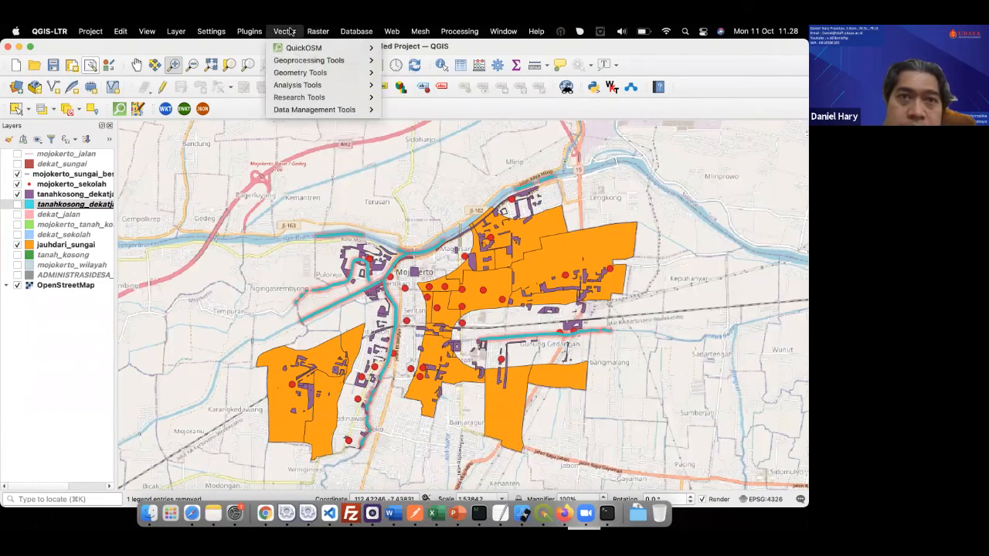
mouse_move(306, 77)
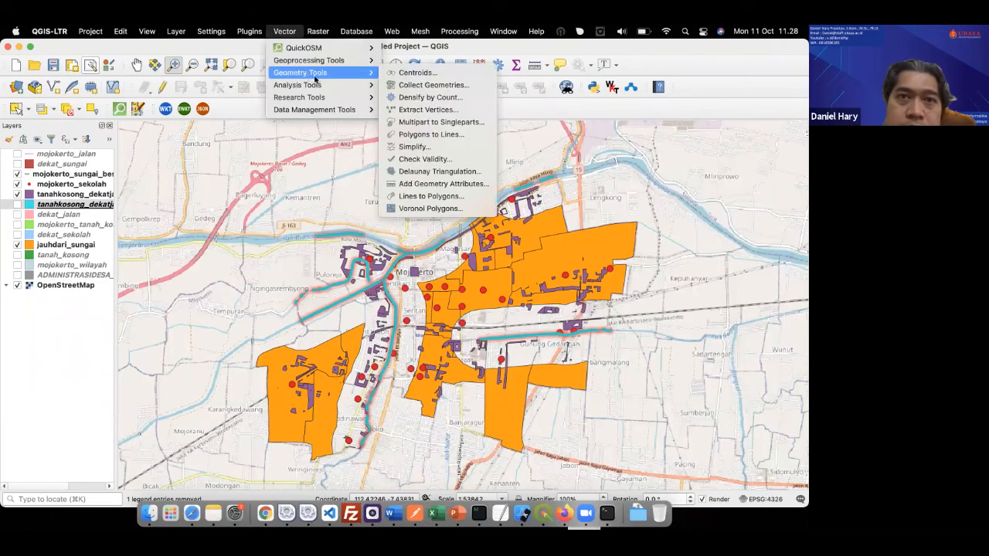
mouse_move(354, 61)
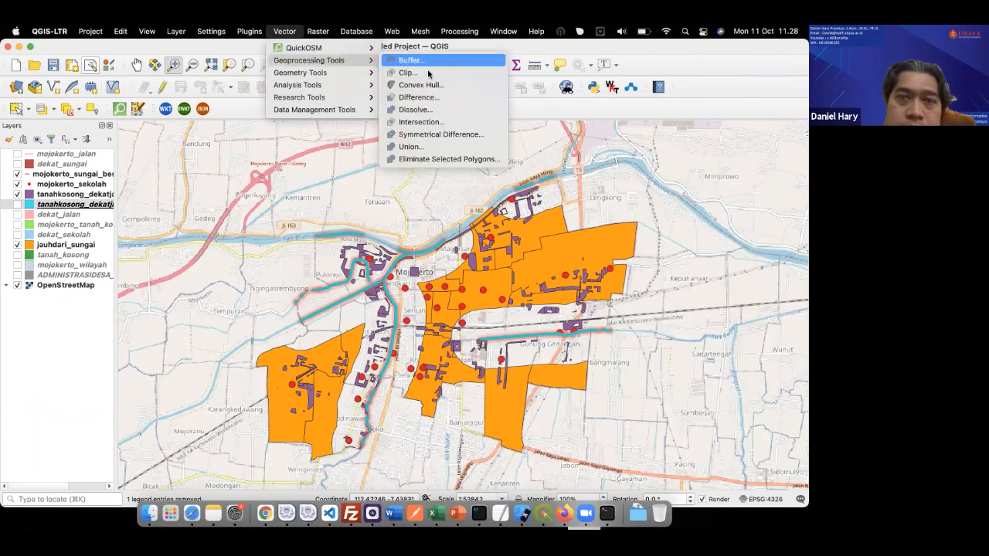
left_click(447, 126)
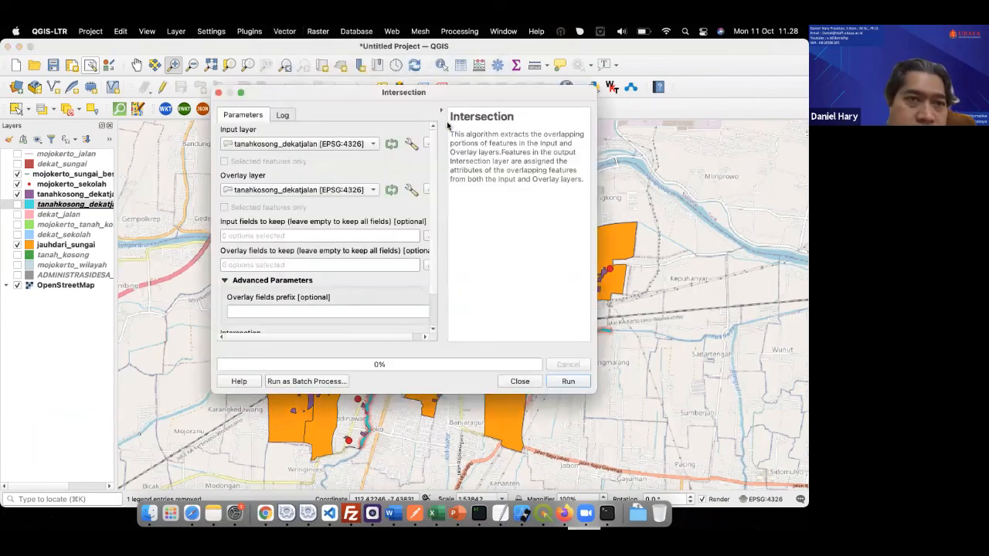
left_click(373, 144)
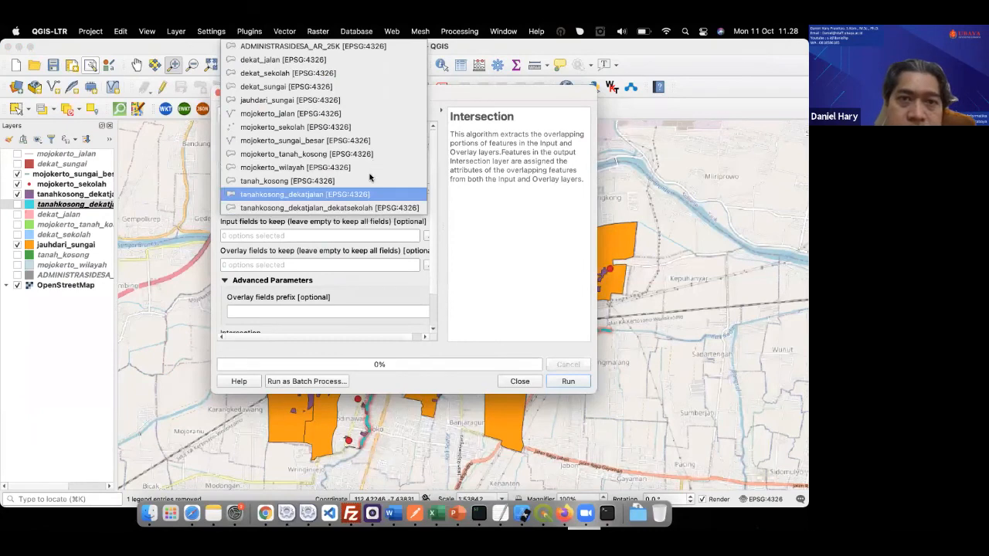
left_click(366, 205)
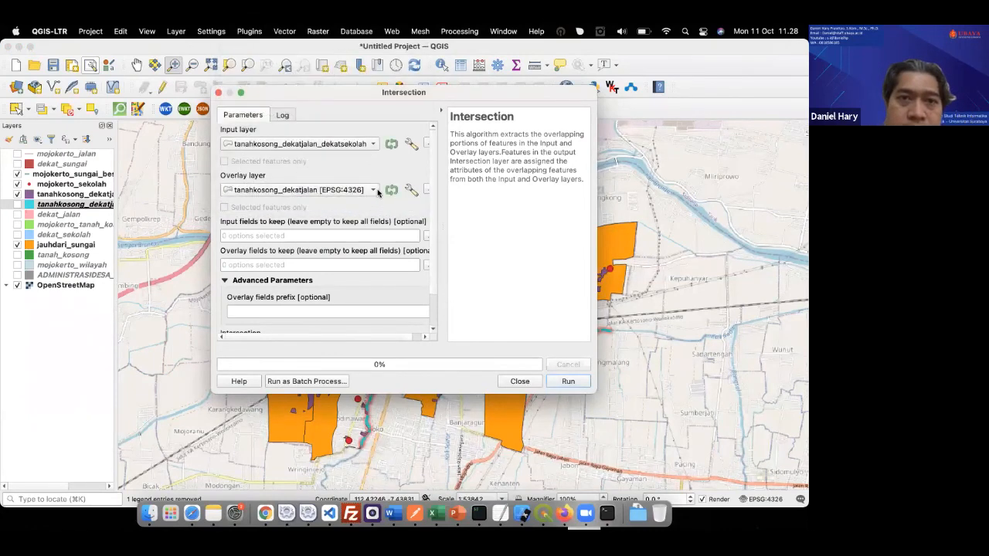
left_click(377, 190)
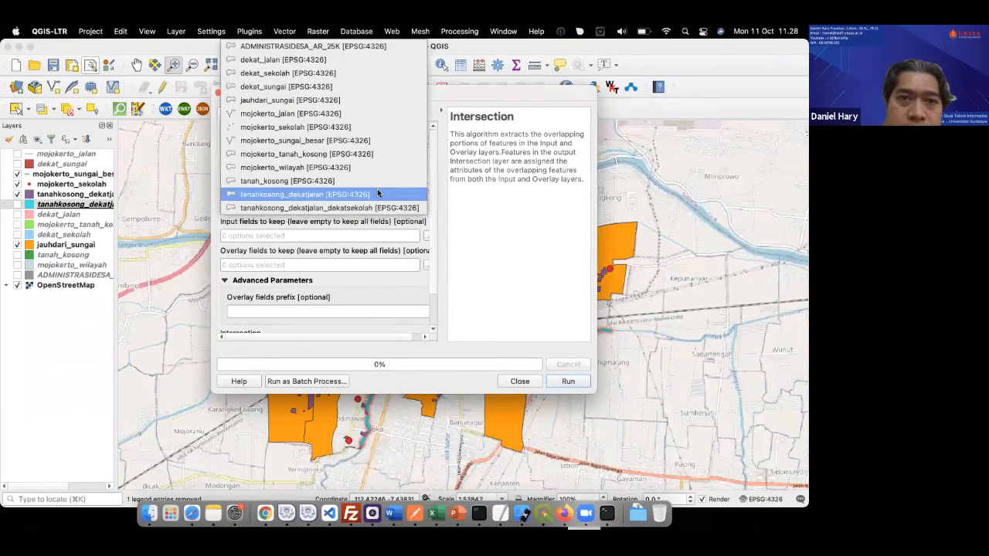
left_click(374, 100)
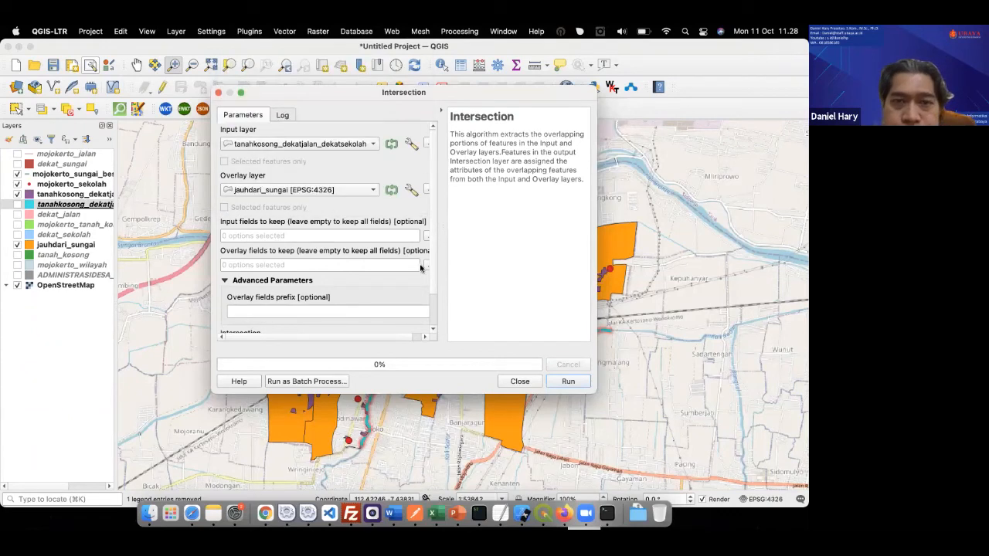
Set the Intersection output to the shapefile hasilakhir, run the algorithm and close its dialog.
scroll(434, 313, "down", 2)
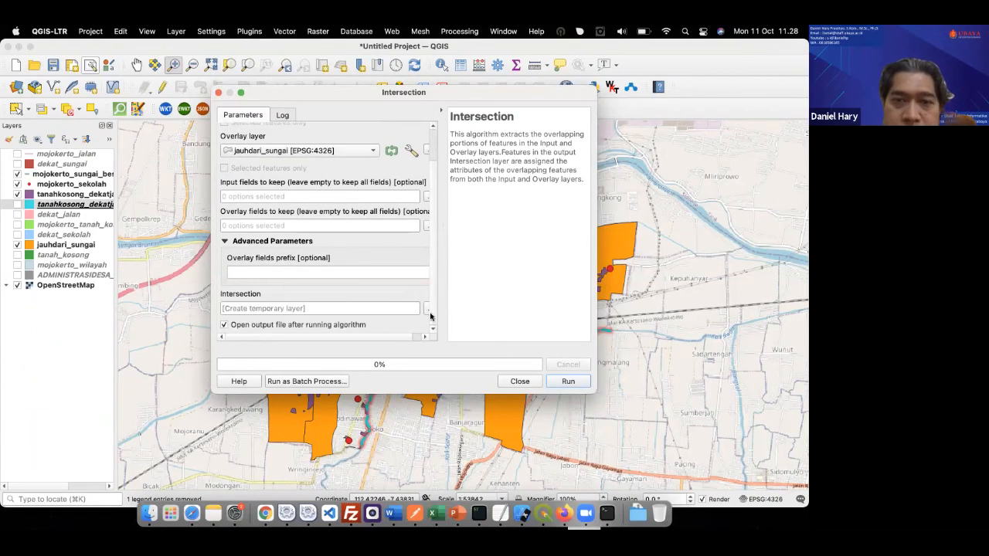
left_click(426, 313)
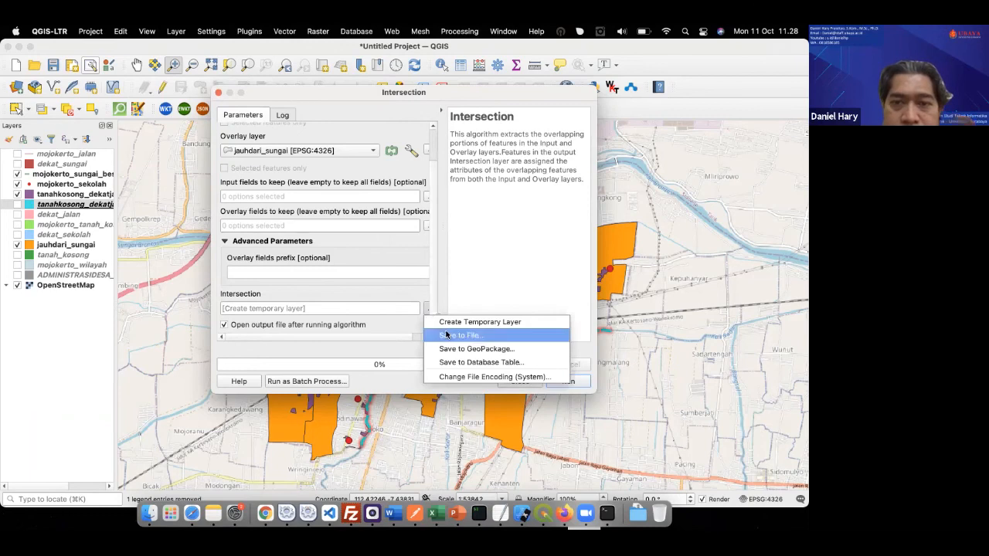
left_click(446, 335)
type("hasilakhir")
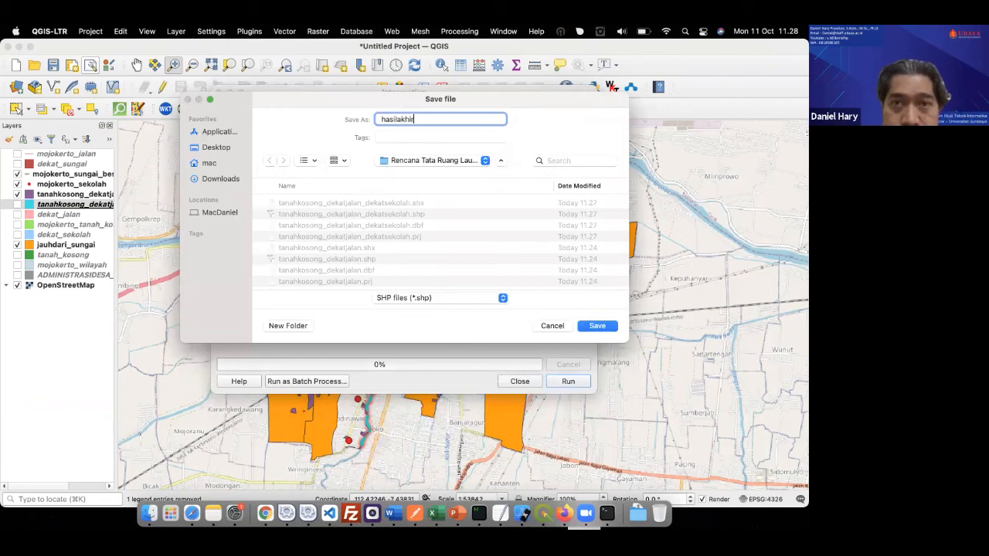
left_click(603, 329)
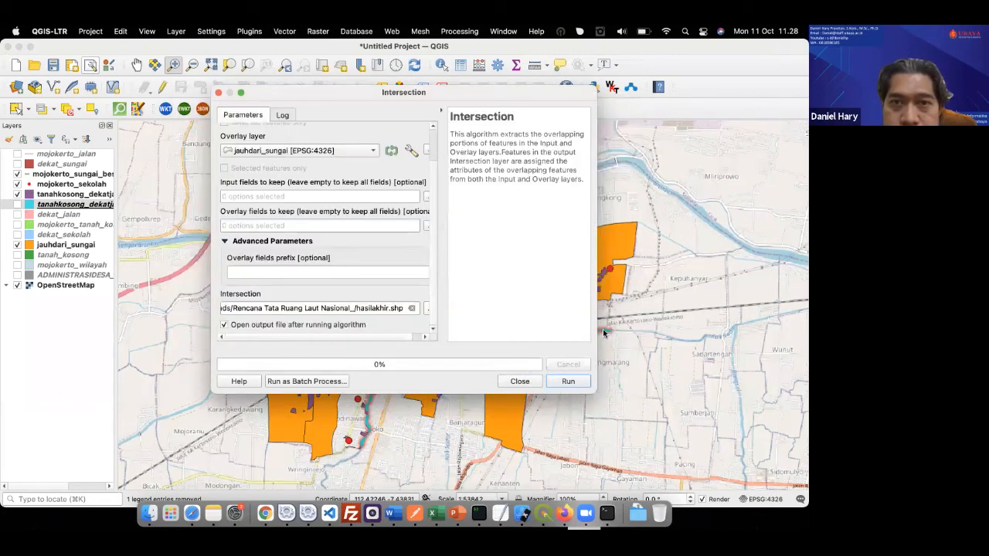
left_click(567, 381)
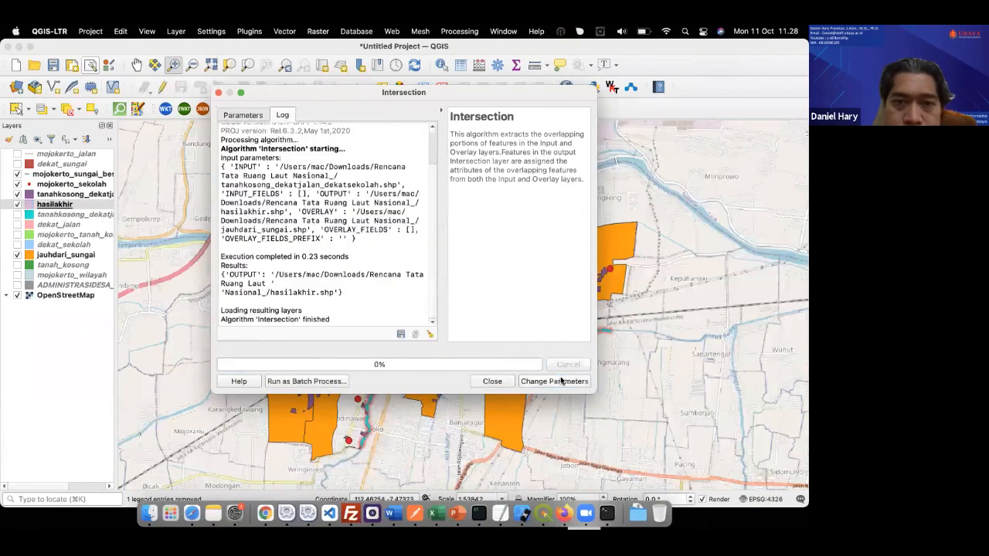
left_click(492, 382)
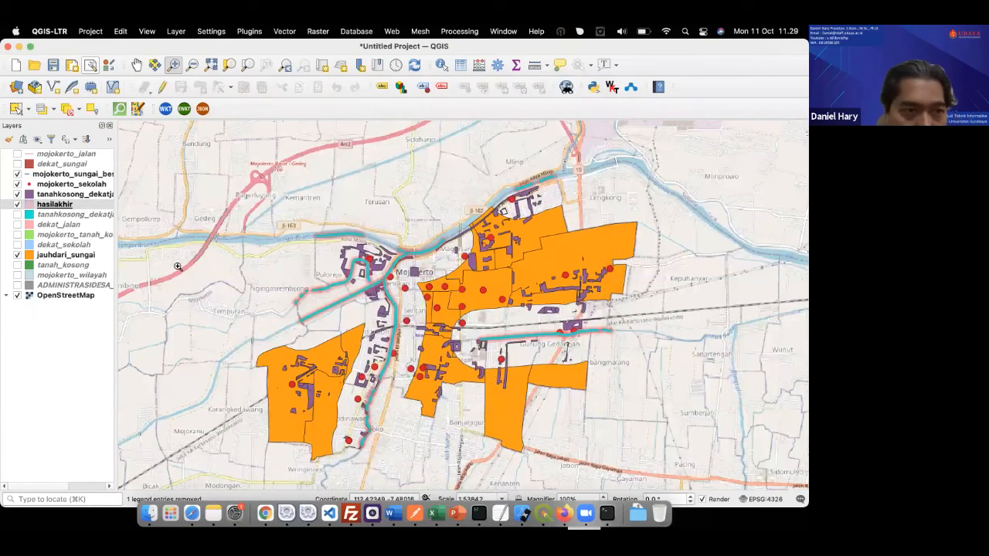
Place hasilakhir above both tanahkosong layers in the layer order and toggle its visibility to check the result on the map.
mouse_move(55, 208)
left_mouse_down()
mouse_move(58, 195)
mouse_move(63, 217)
left_mouse_up()
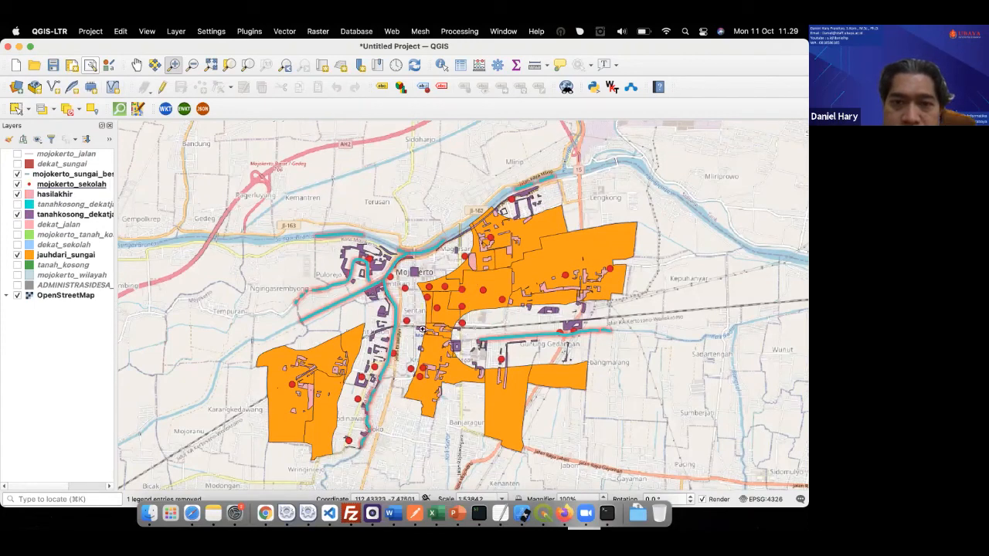
left_click(17, 196)
left_click(18, 196)
left_click(18, 197)
left_click(18, 197)
left_click(18, 196)
left_click(18, 196)
left_click(18, 196)
left_click(18, 196)
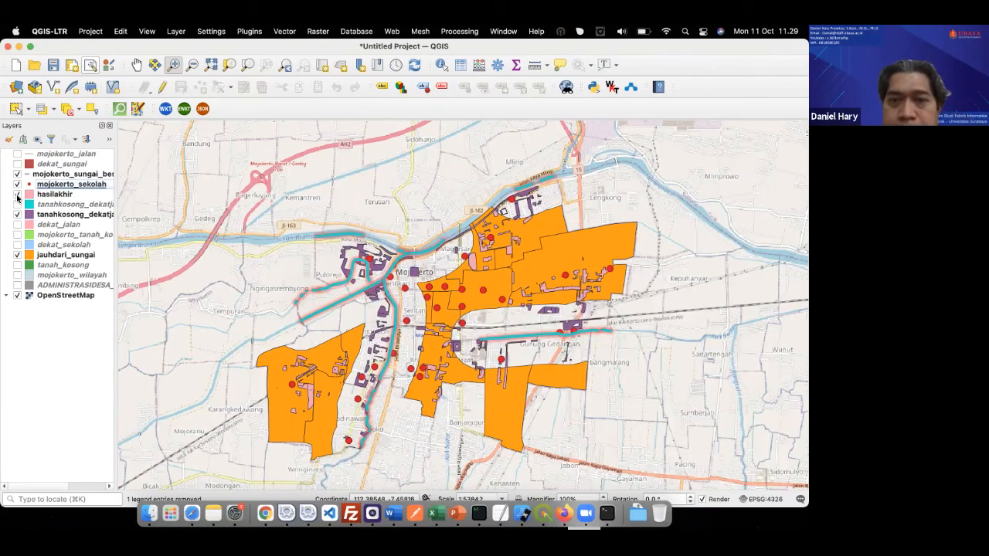
Hide tanahkosong_dekatjalan_dekatsekolah and jauhdari_sungai, and show the mojokerto_wilayah layer beneath the final result.
left_click(17, 214)
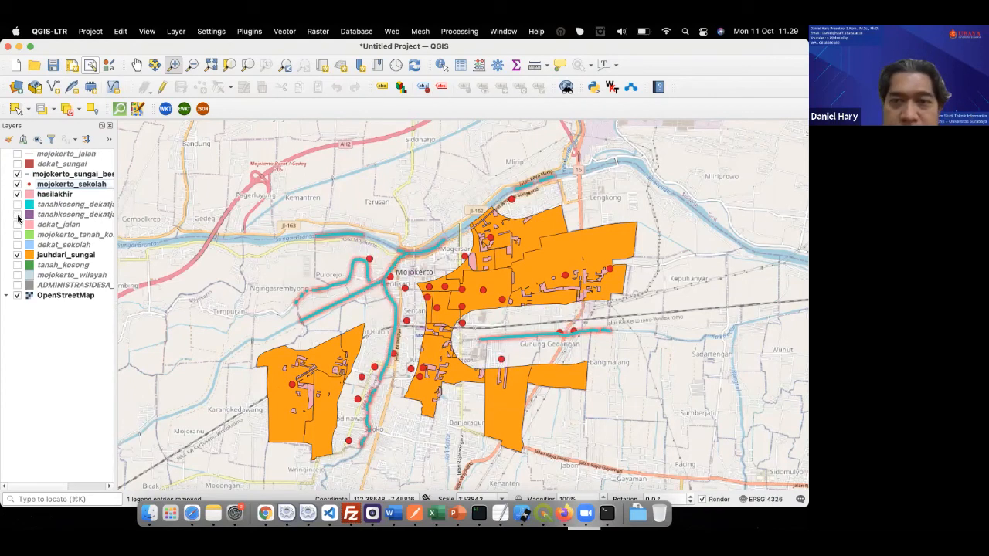
left_click(17, 255)
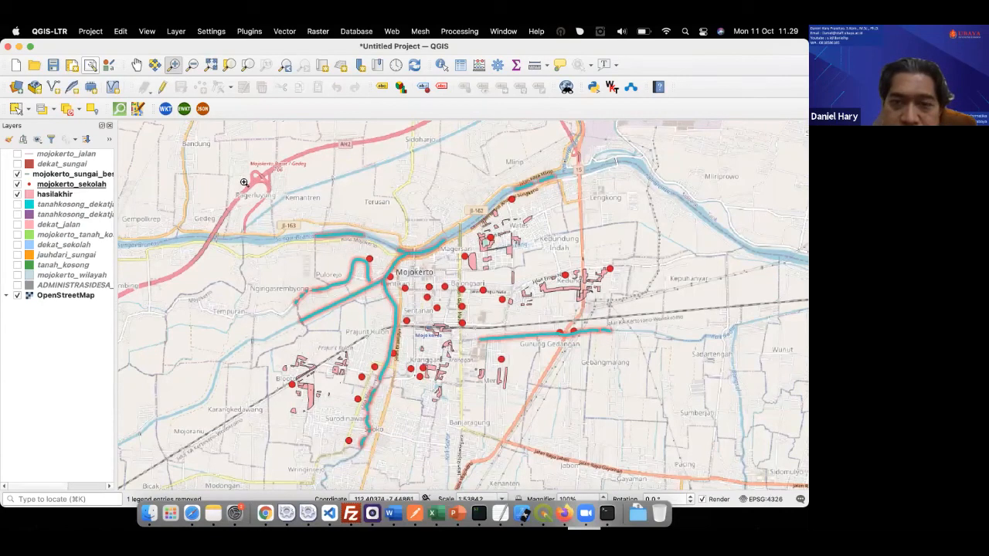
left_click(19, 286)
left_click(18, 286)
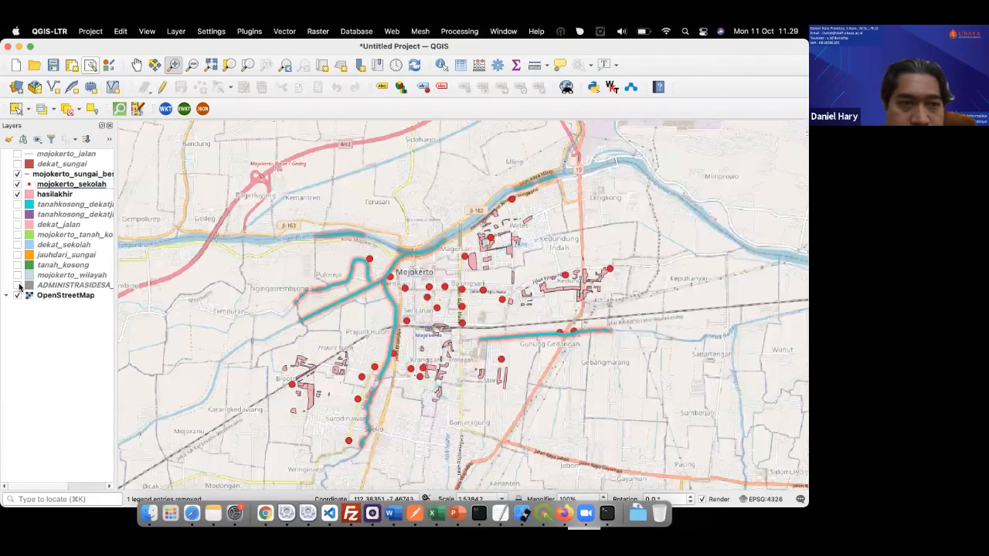
left_click(17, 275)
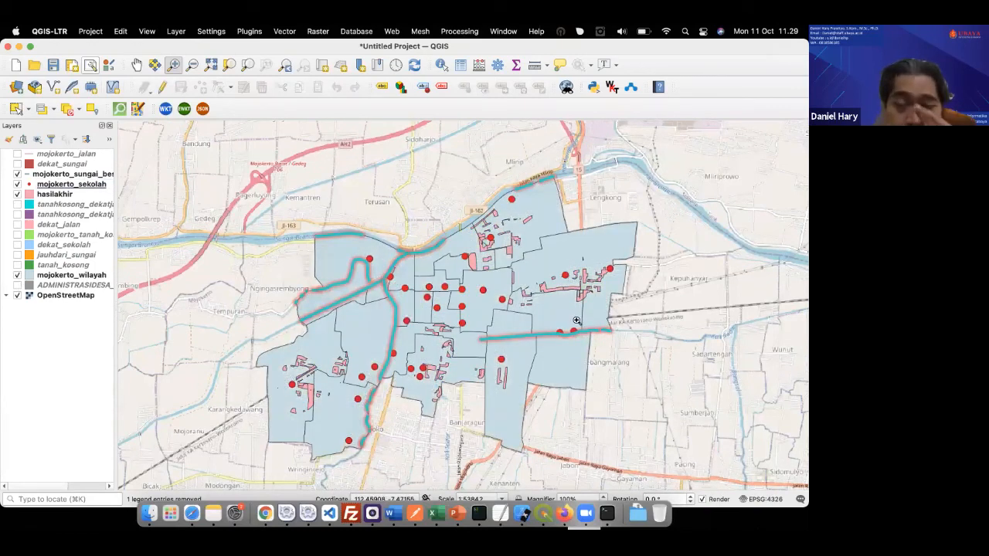
Switch to the PowerPoint presentation and examine the reference map on the Hasil Akhir slide.
left_click(458, 510)
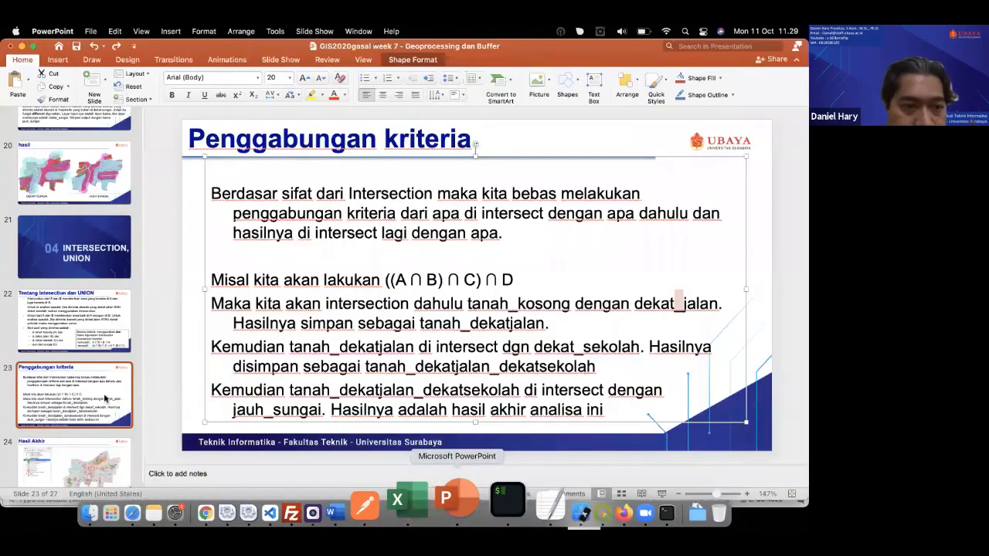
scroll(99, 399, "down", 3)
left_click(99, 400)
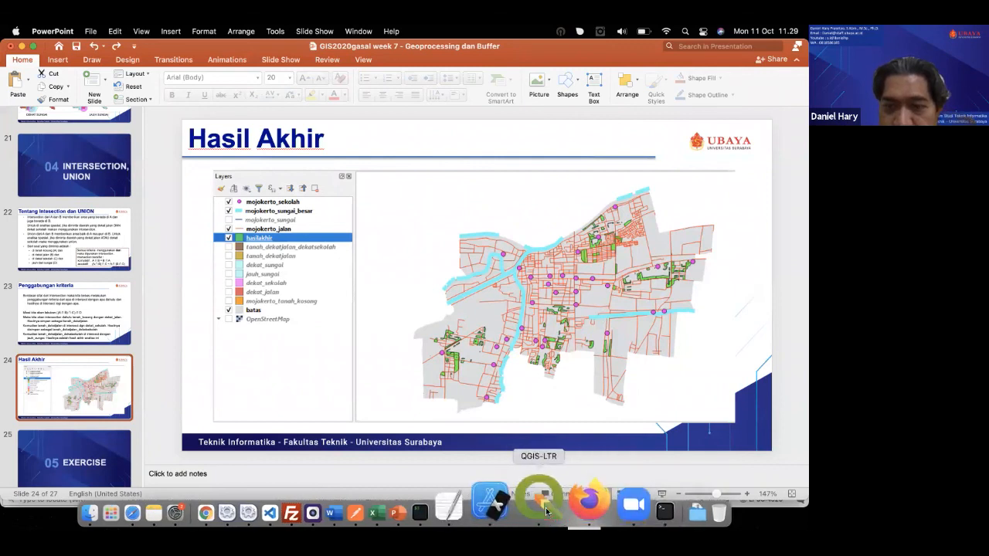
Return to QGIS, show the mojokerto_jalan layer and move mojokerto_sungai_besar above dekat_sungai in the layer order.
left_click(539, 502)
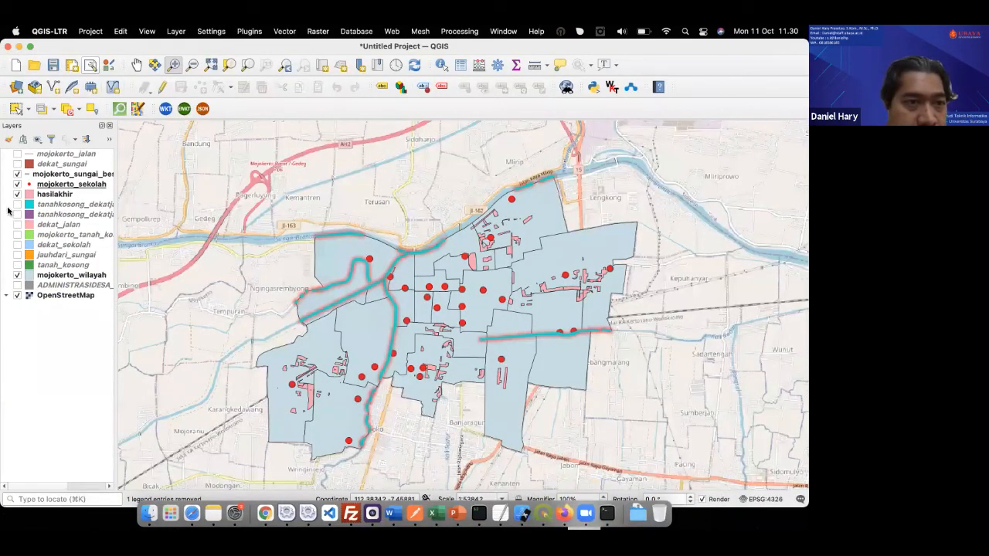
left_click(16, 155)
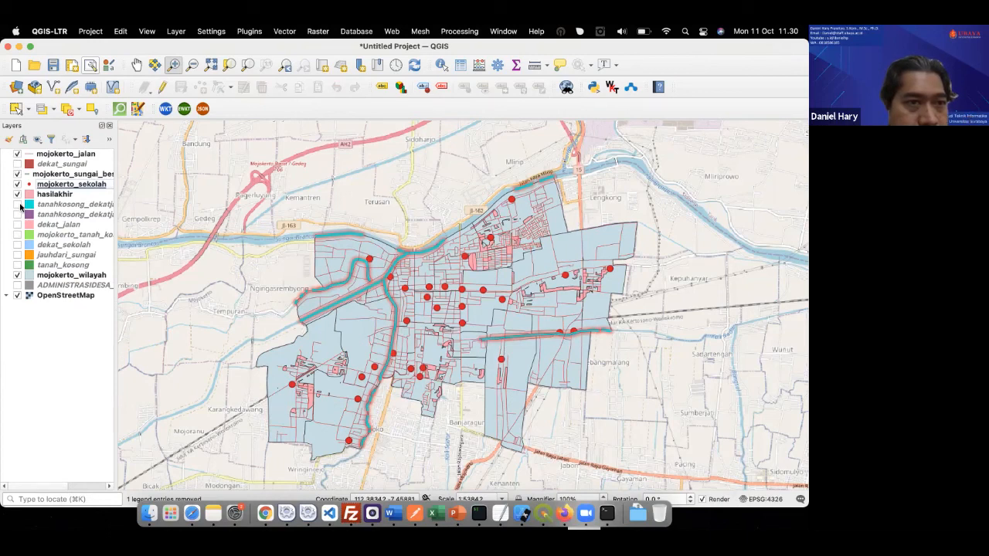
left_click_drag(45, 174, 44, 161)
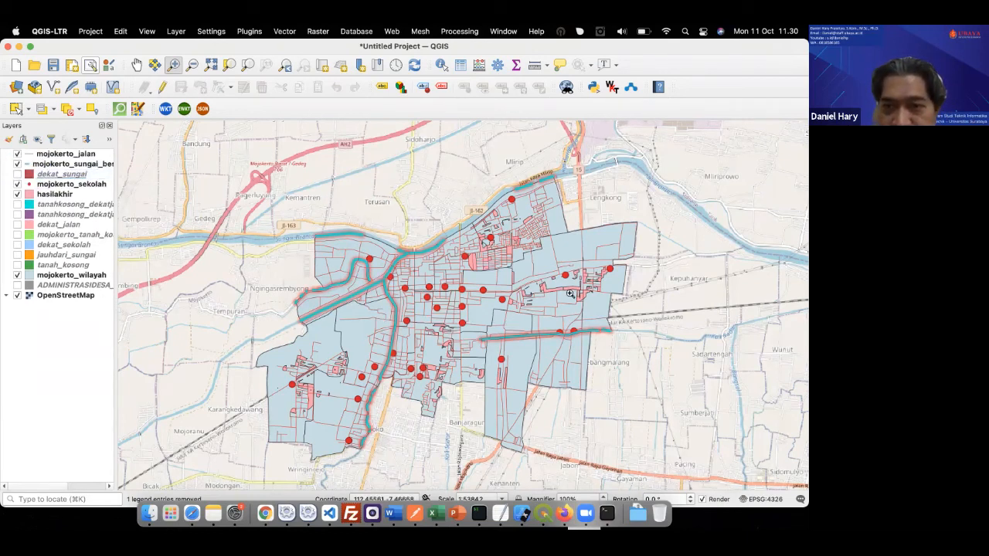
Style the hasilakhir layer with the solid green fill preset from the Favorites symbols.
double_click(52, 195)
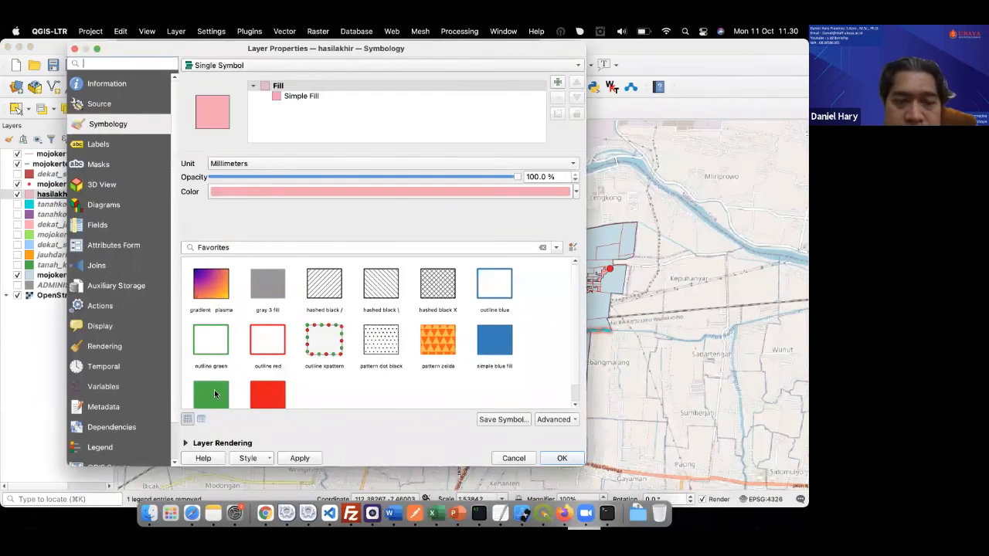
left_click(214, 394)
left_click(562, 458)
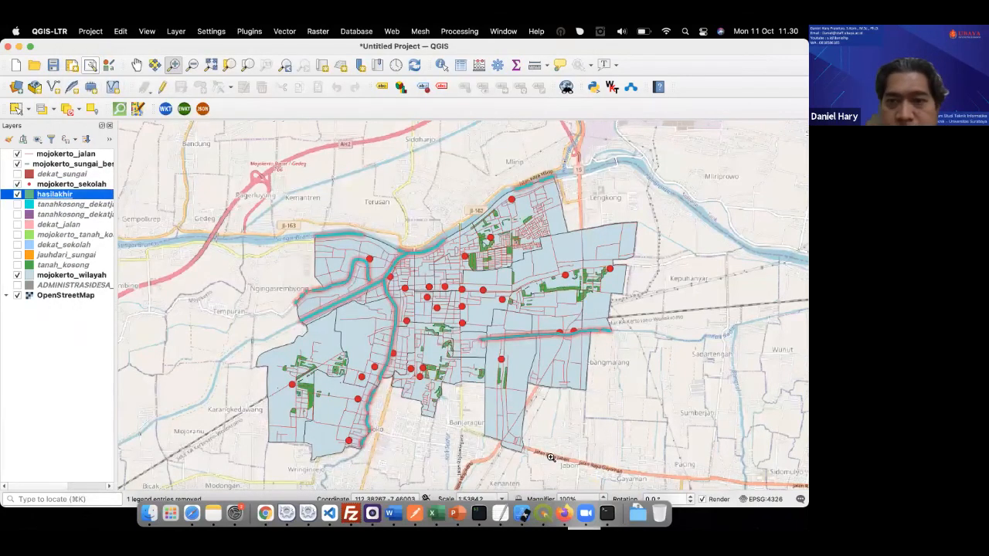
Compare the QGIS map with the reference map on PowerPoint's Hasil Akhir slide, alternating between the two apps.
key("super+Tab")
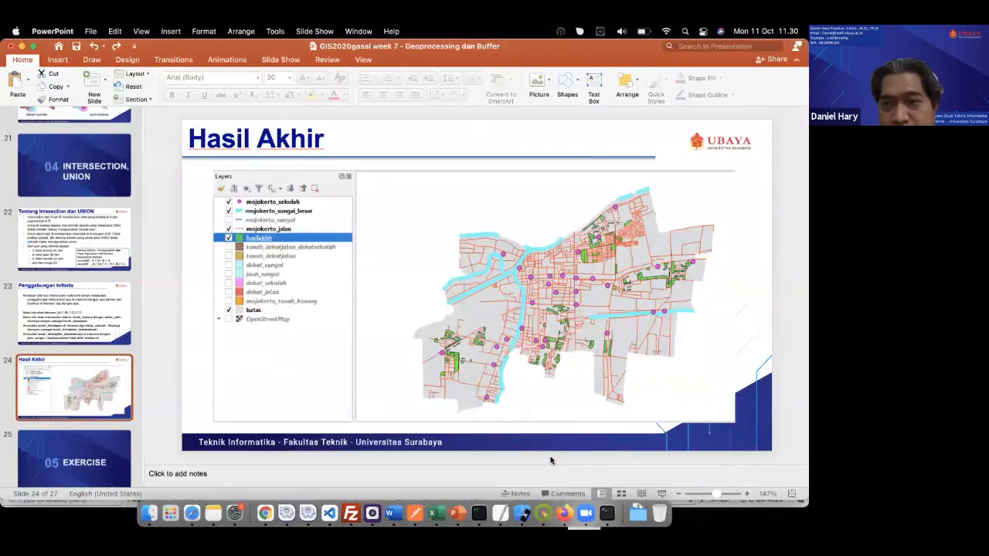
key("super+Tab")
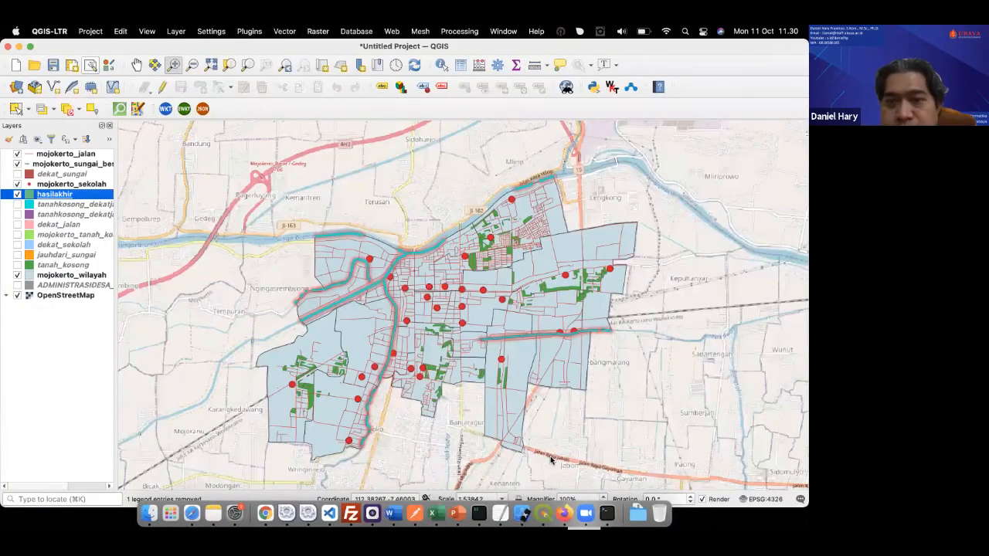
key("super+Tab")
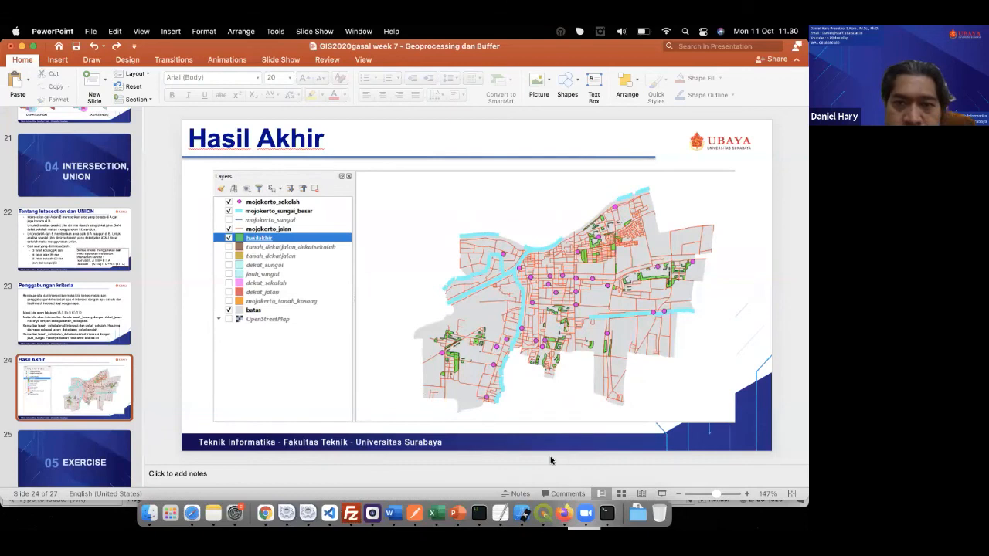
key("super+Tab")
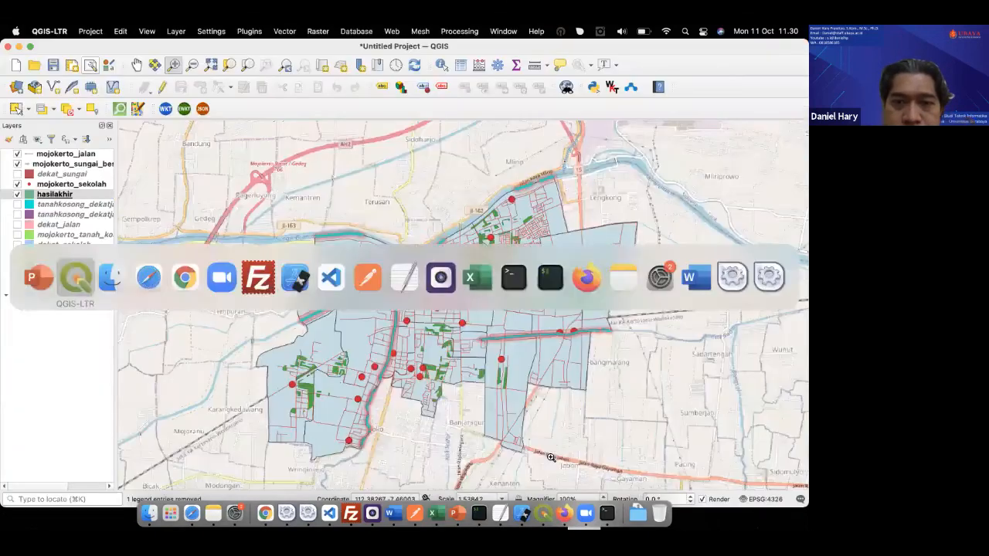
Switch to the PowerPoint presentation and browse back through the slides preceding Hasil Akhir.
key("super+Tab")
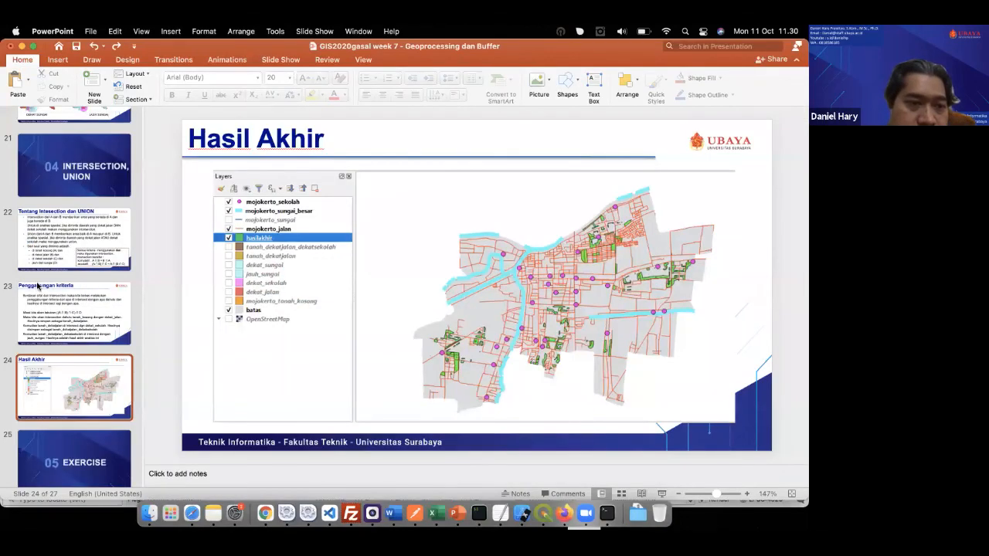
scroll(51, 316, "up", 20)
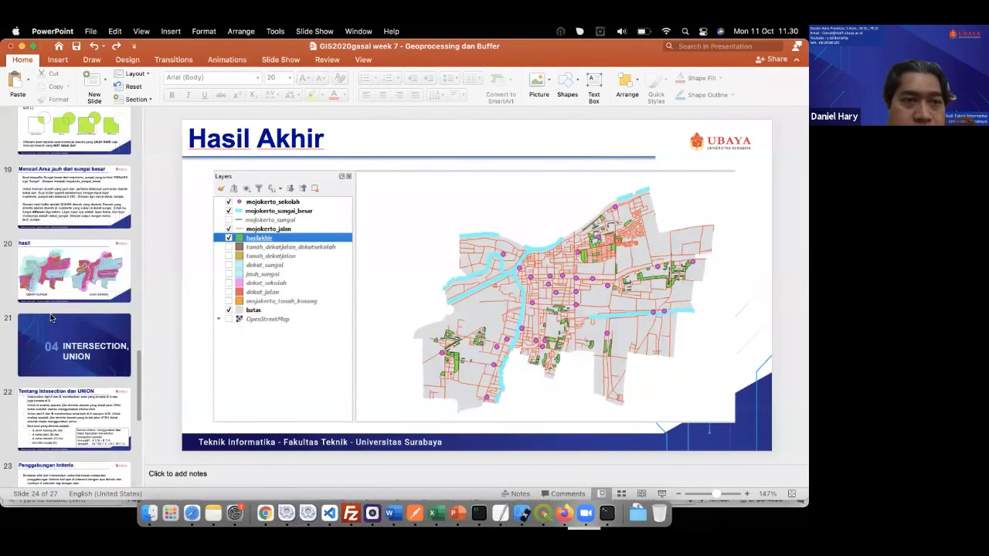